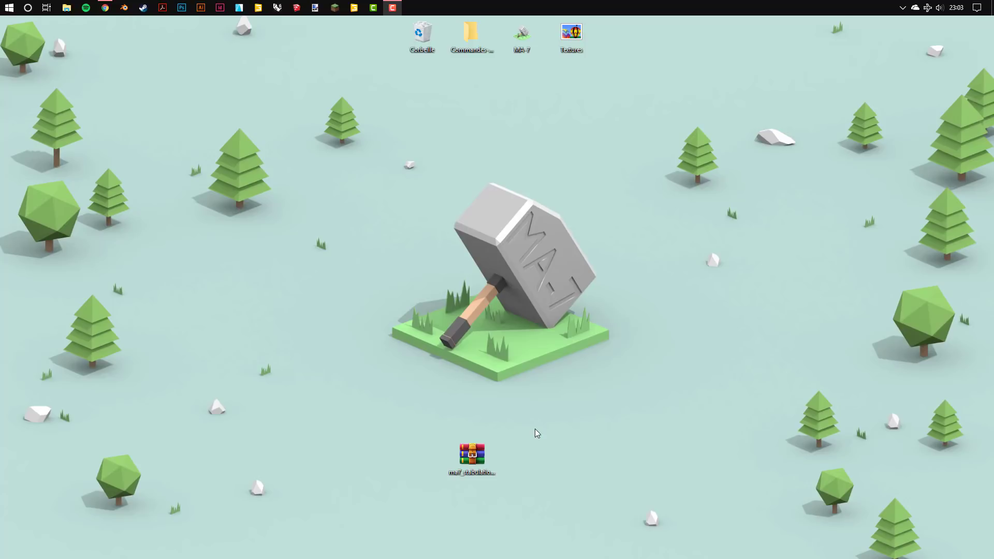
Step: Extract the ma7_stabulation_beaupre_1218 zip into its own ma7_stabulation_beaupre_1218 desktop folder
click(472, 456)
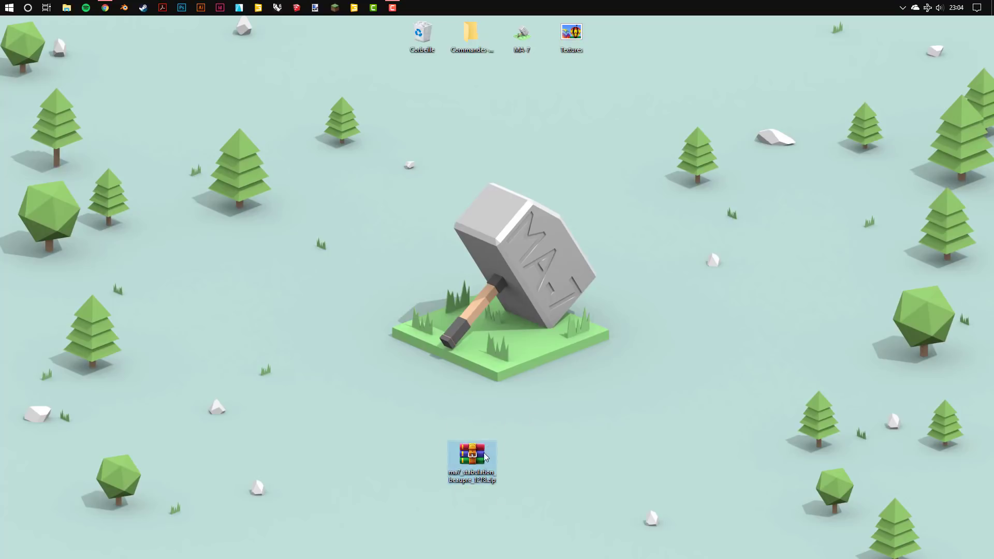
drag(480, 443, 539, 425)
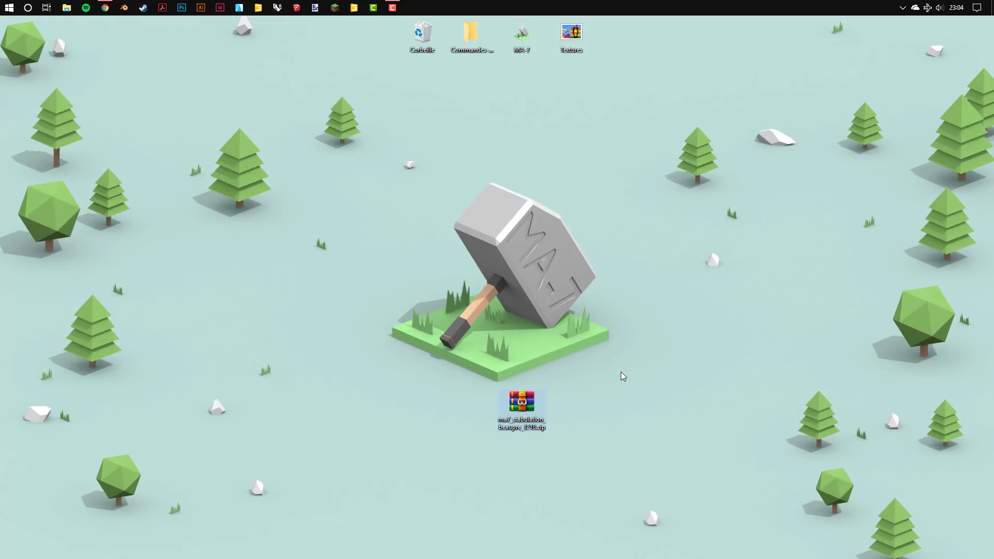
right_click(523, 400)
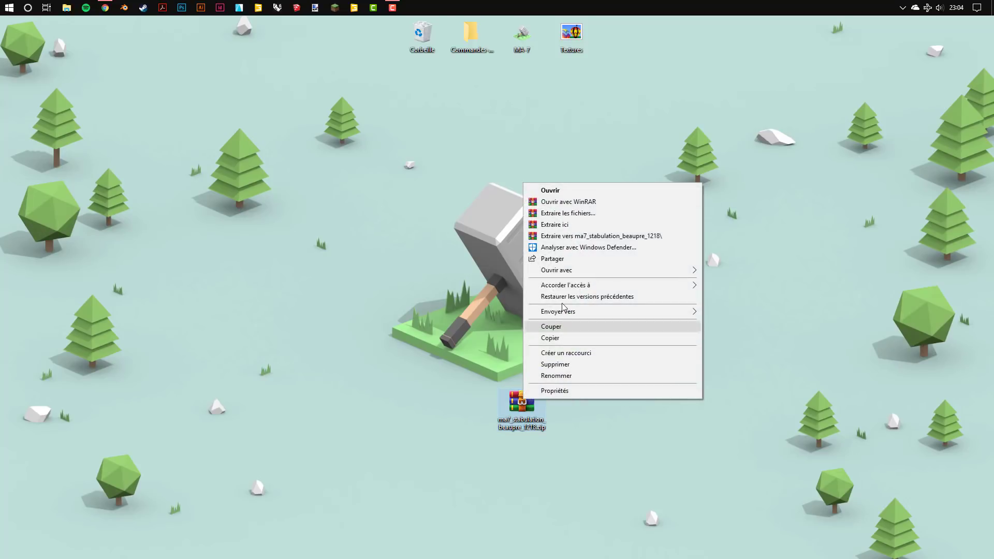
click(572, 236)
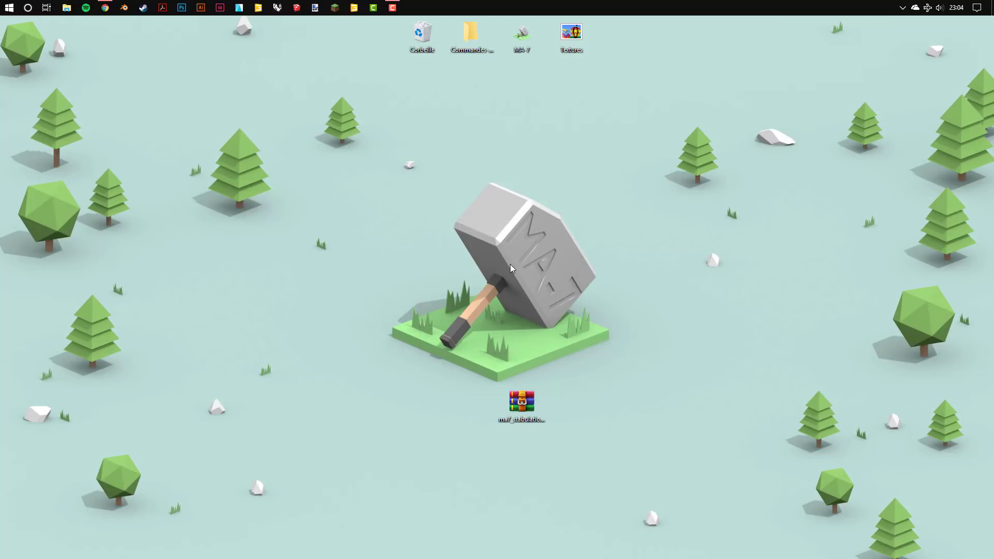
drag(24, 36, 472, 404)
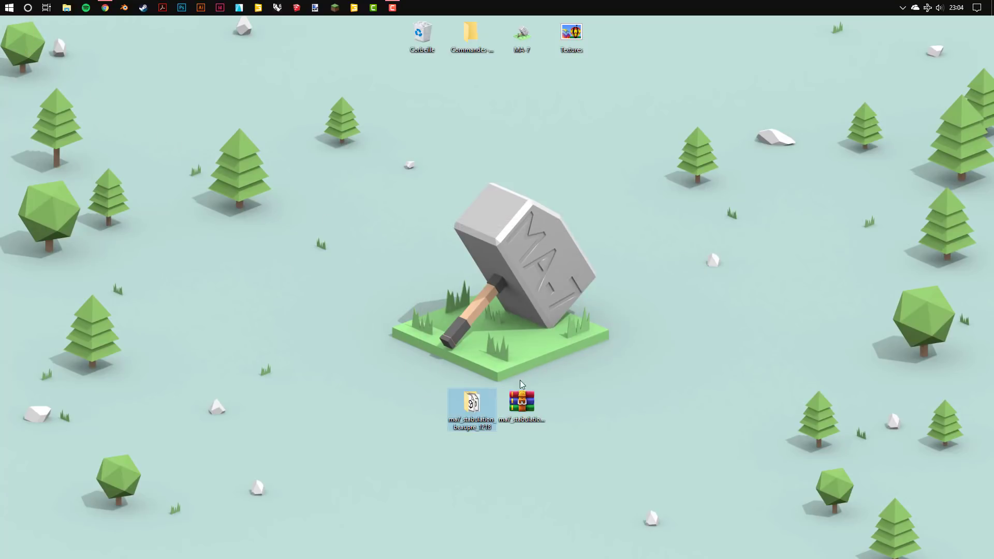
Step: Move the zip archive up to the top icon row beside Textures
click(526, 399)
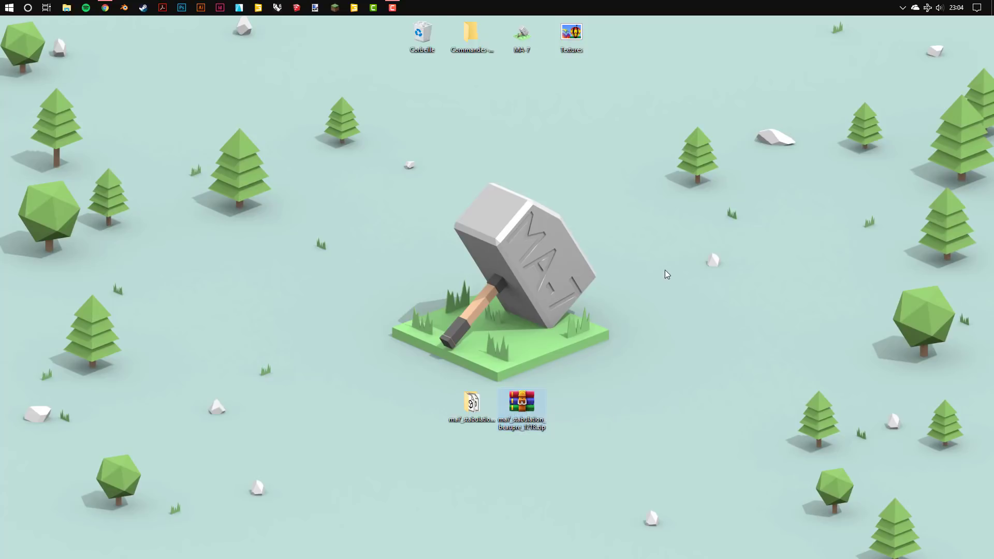
click(471, 403)
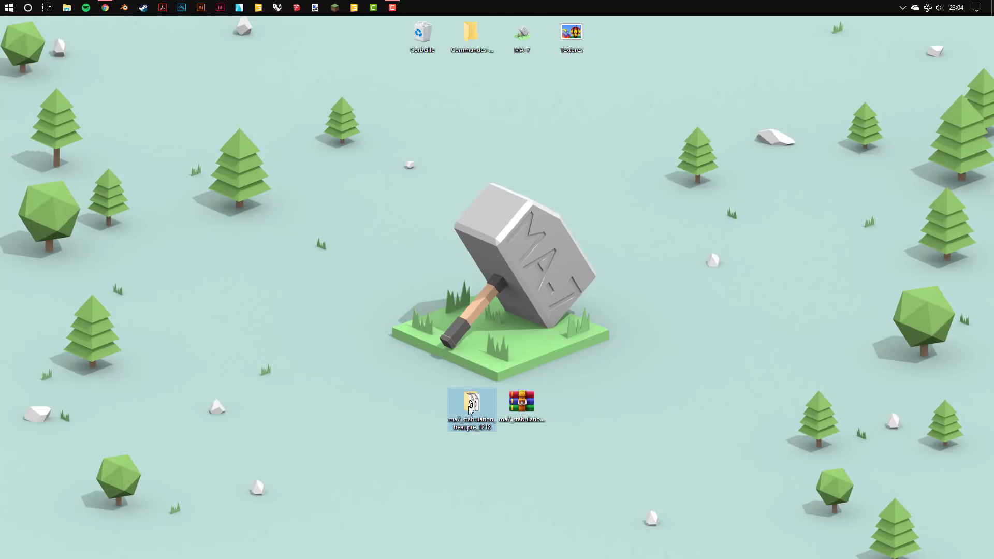
click(537, 402)
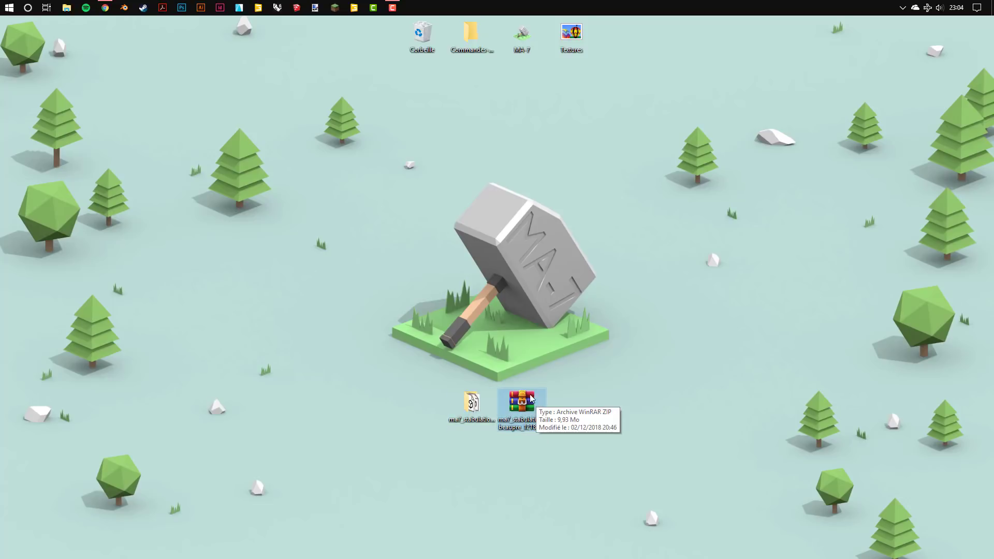
drag(524, 414, 620, 50)
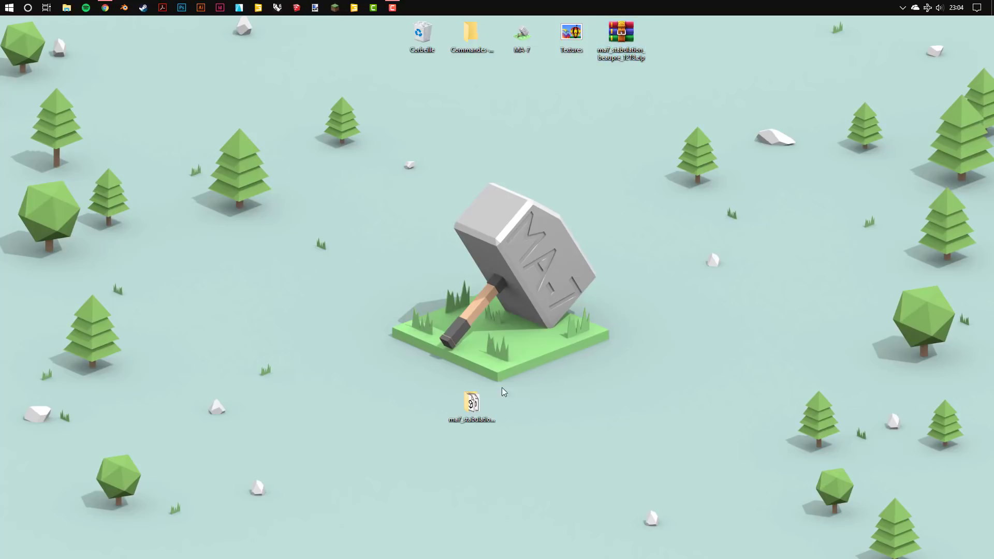
Step: Open the extracted folder and read INSTALLATION.txt in Notepad, then close it
double_click(471, 403)
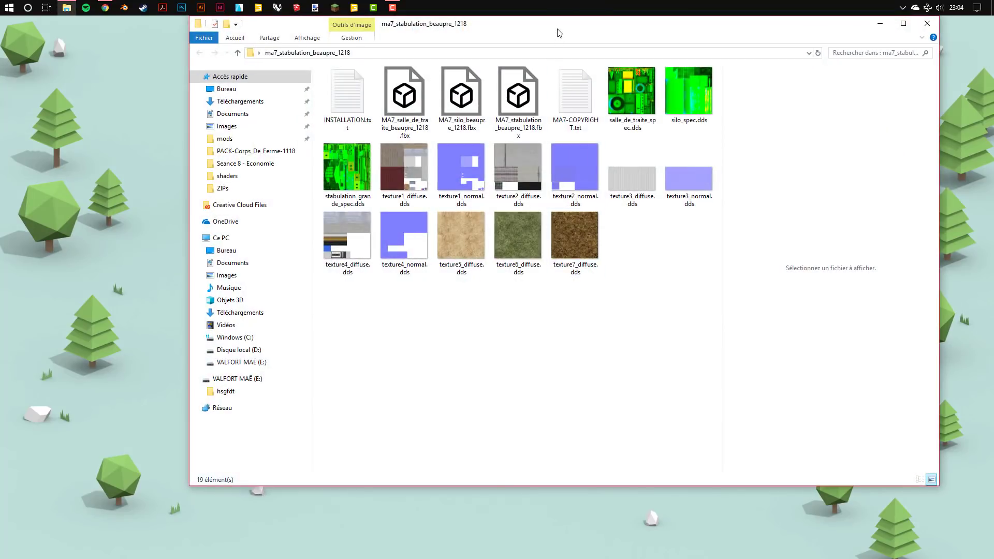
drag(558, 26, 524, 89)
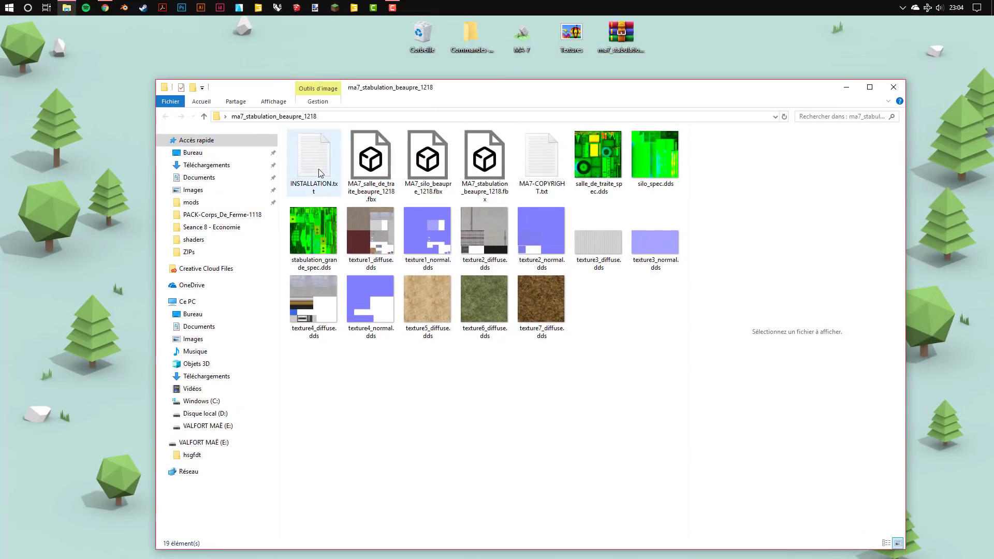
click(324, 165)
double_click(324, 157)
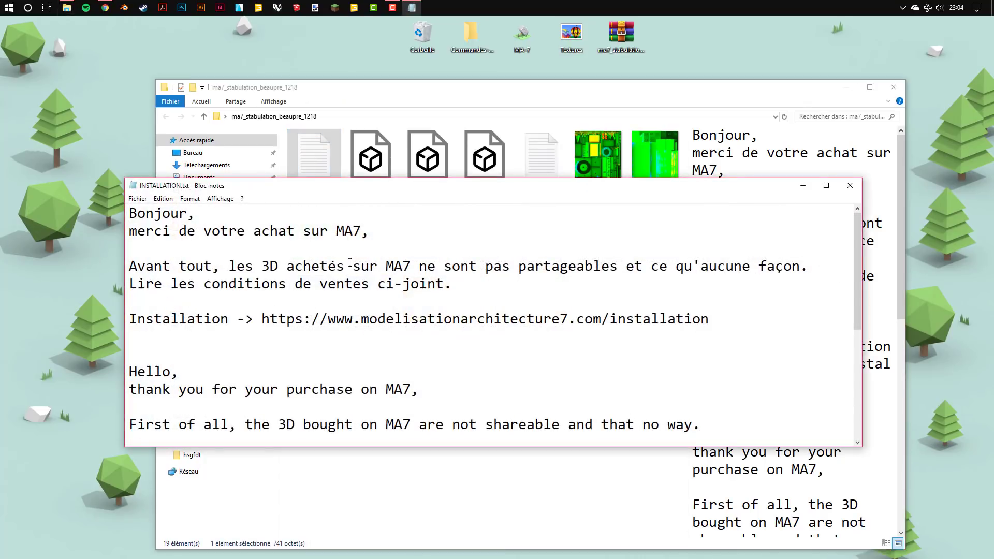
drag(263, 318, 709, 319)
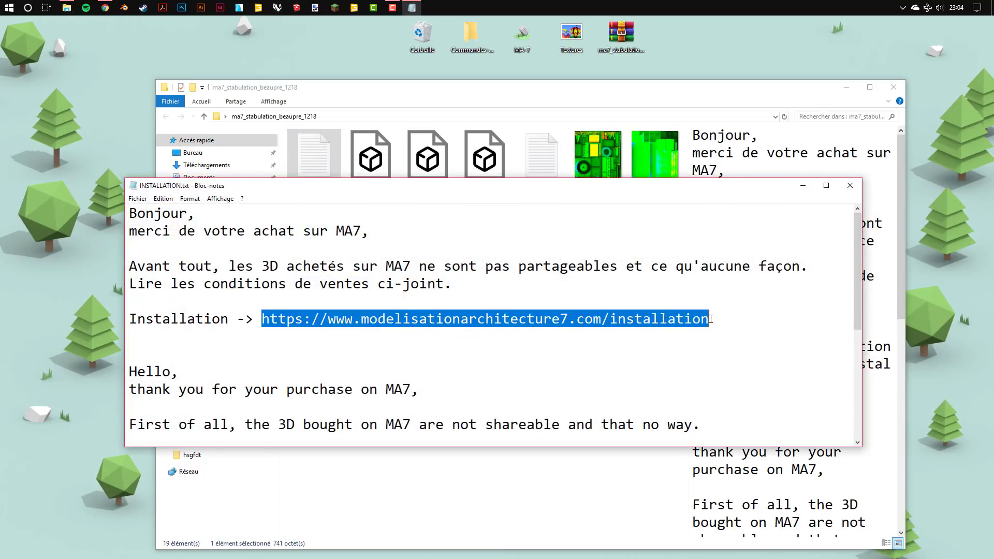
click(850, 185)
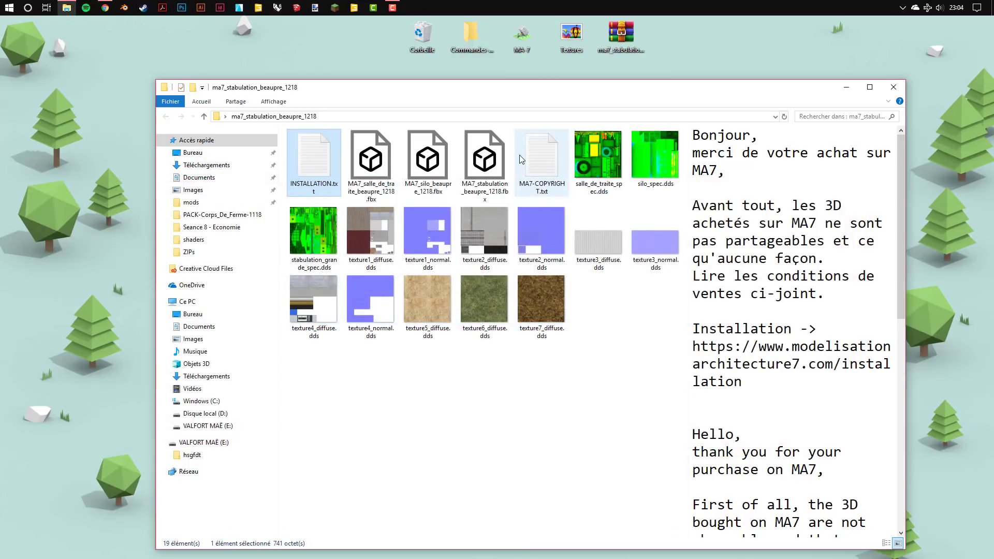
Step: Read MA7-COPYRIGHT.txt in Notepad, close it, and clear the file selection
double_click(520, 154)
scroll(673, 311, down, 2)
scroll(673, 311, up, 2)
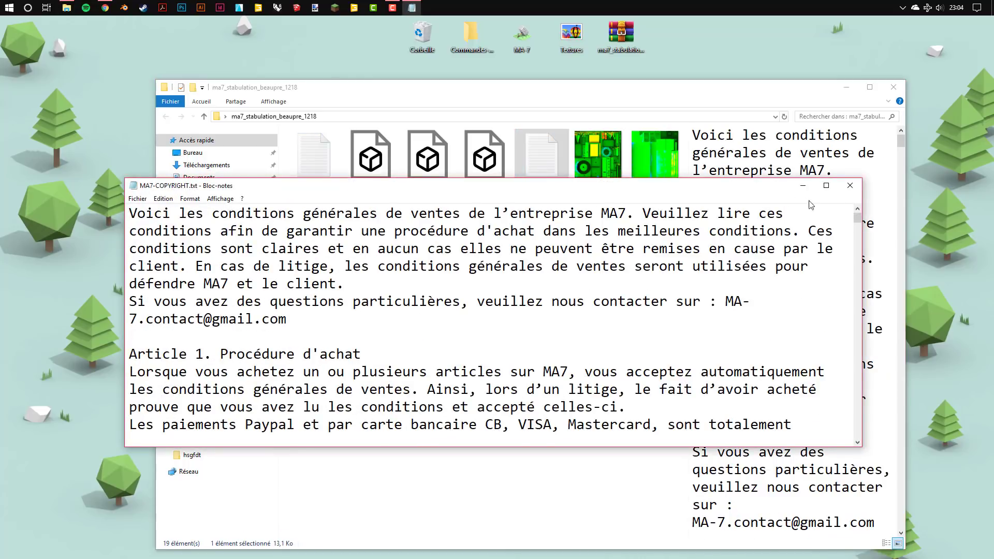
click(849, 186)
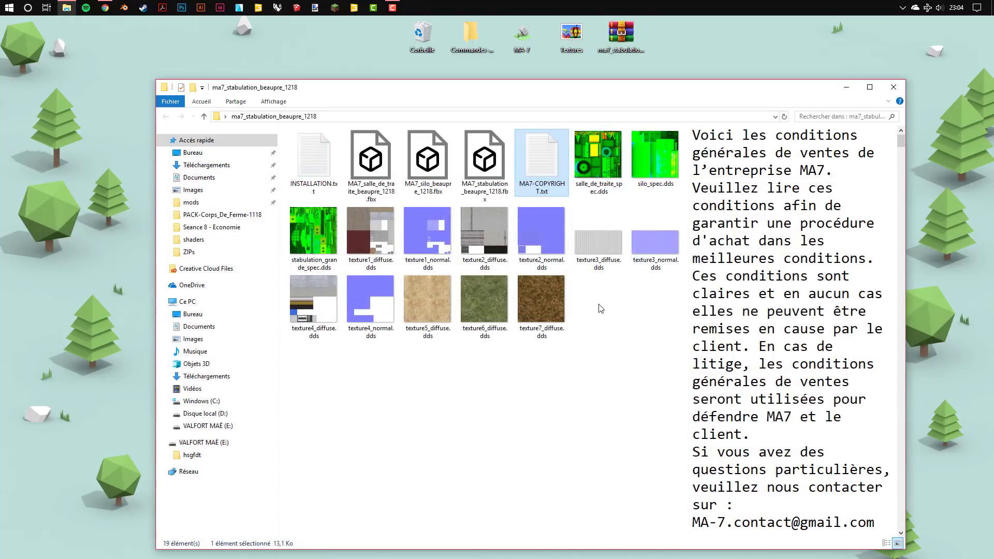
click(606, 337)
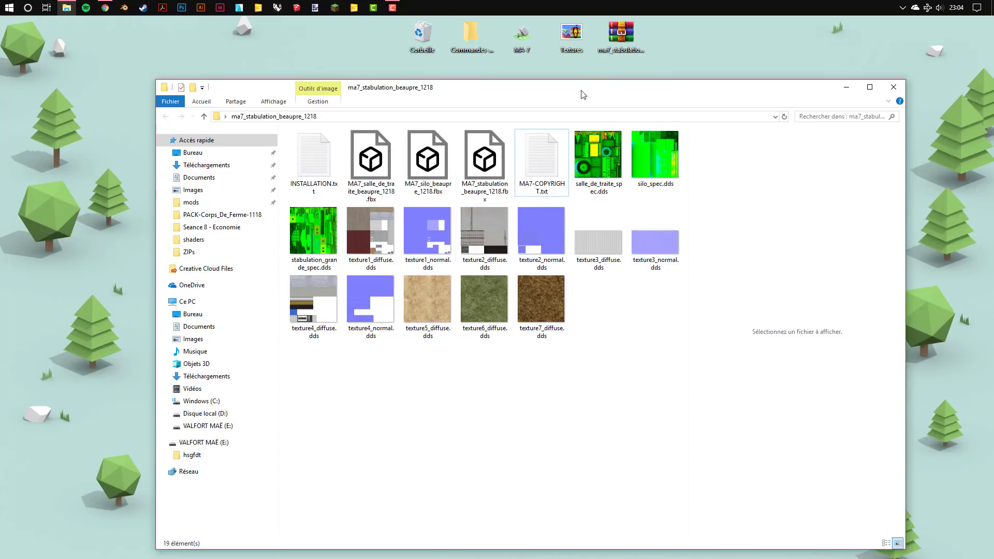
drag(588, 92, 588, 84)
Step: Preview the milking-room FBX model and the salle_de_traite, silo and stabulation_grande spec textures
click(378, 153)
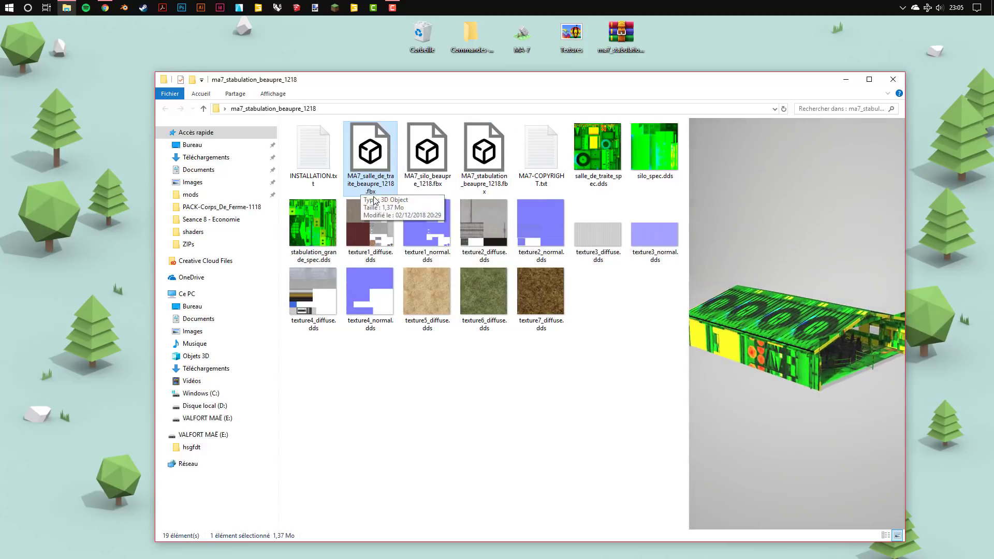
click(587, 144)
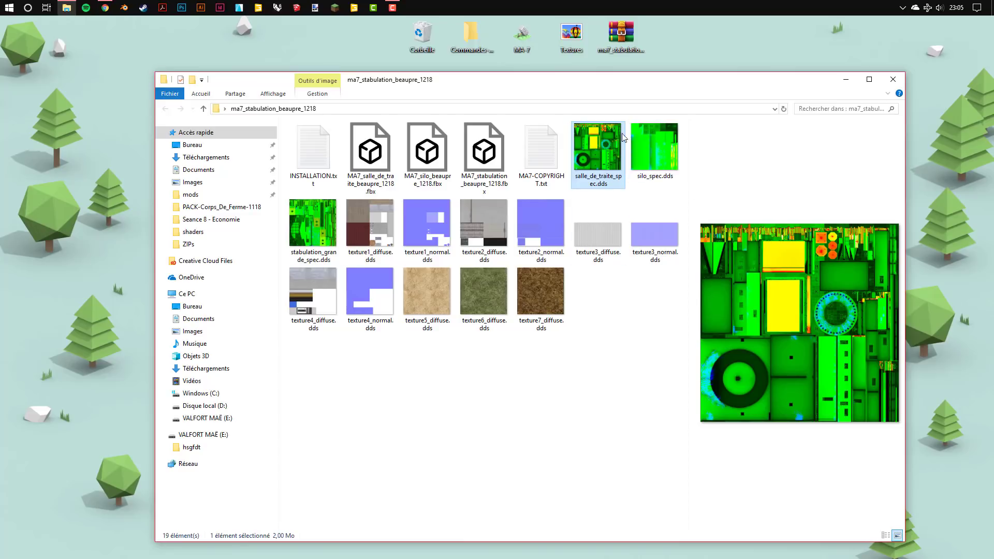
click(654, 150)
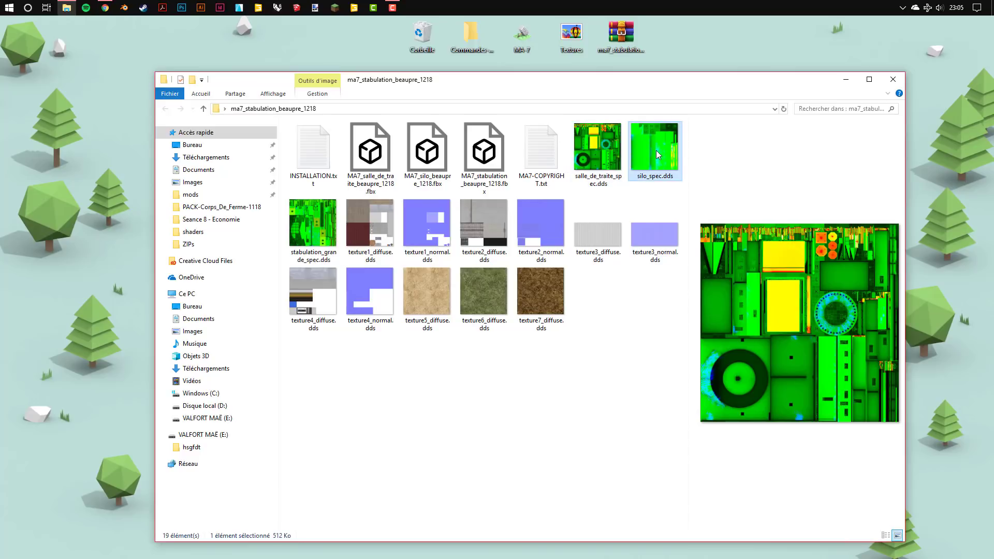
click(313, 223)
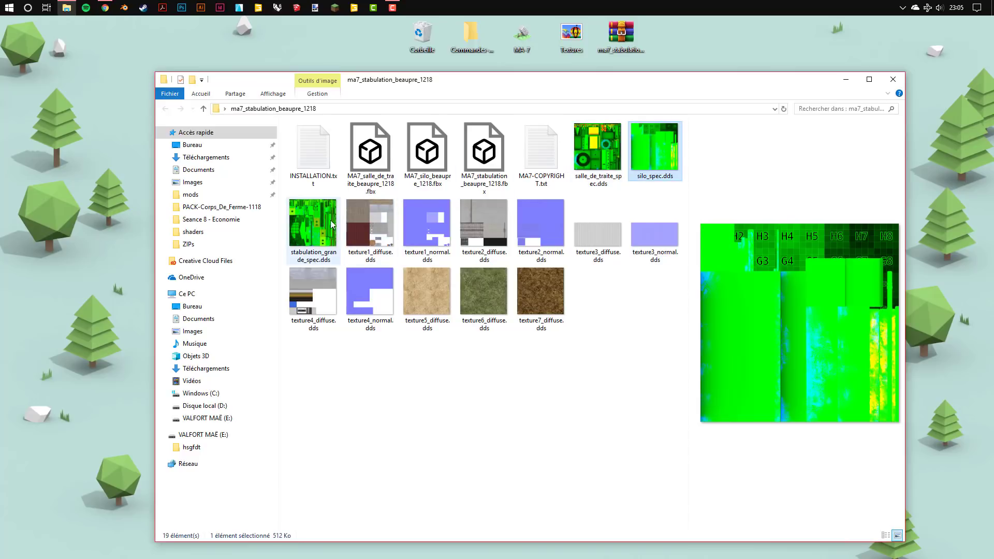
click(623, 309)
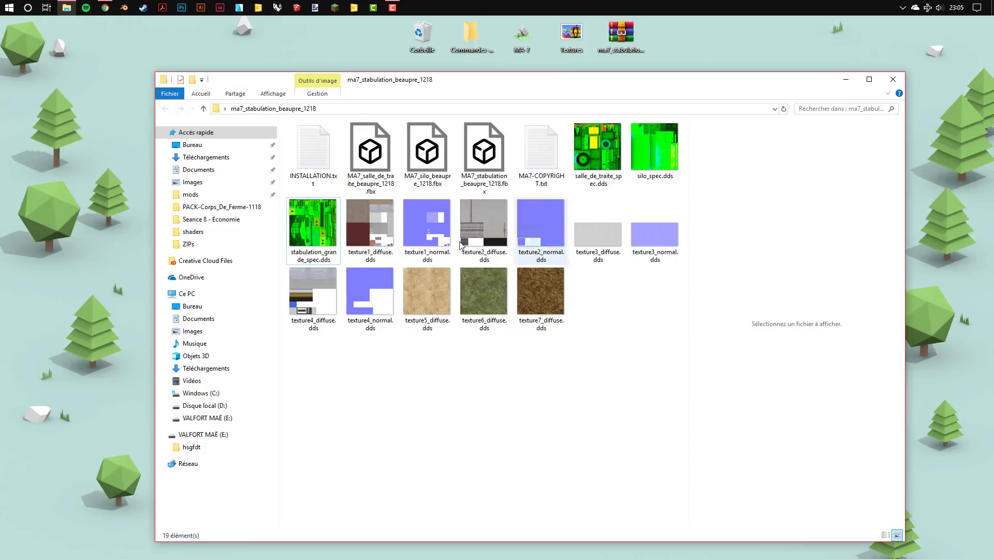
Step: Preview the texture1 to texture7 diffuse and normal DDS images, then clear the selection
click(391, 247)
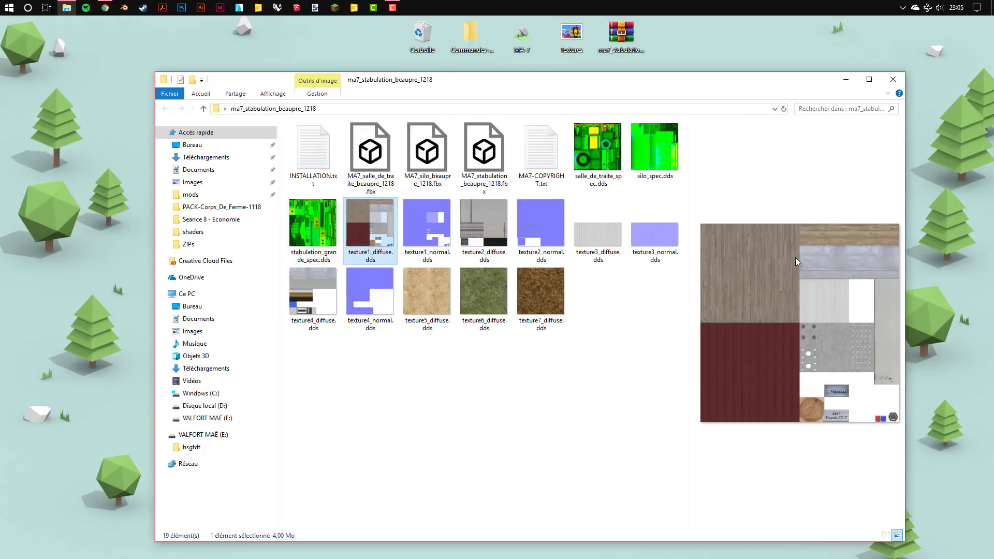
click(429, 218)
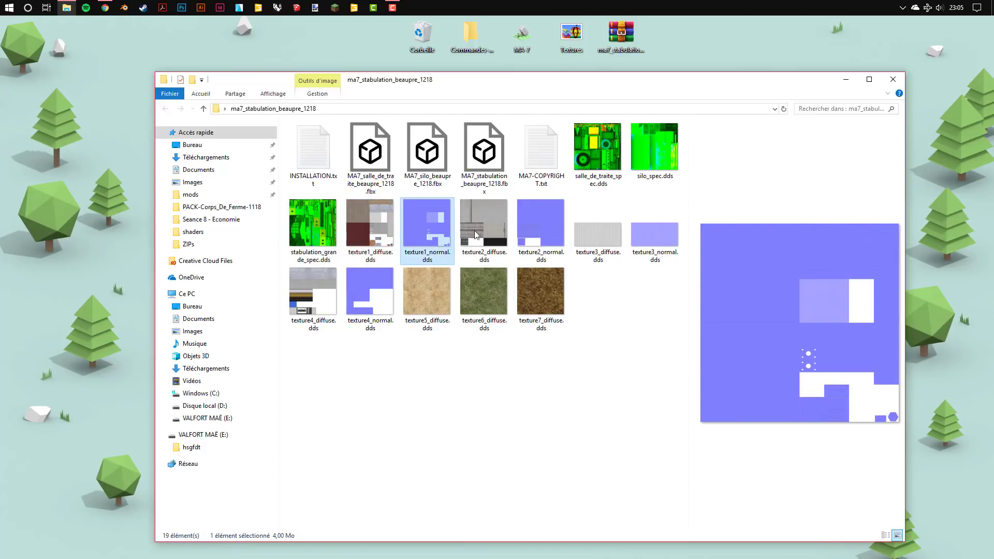
click(372, 224)
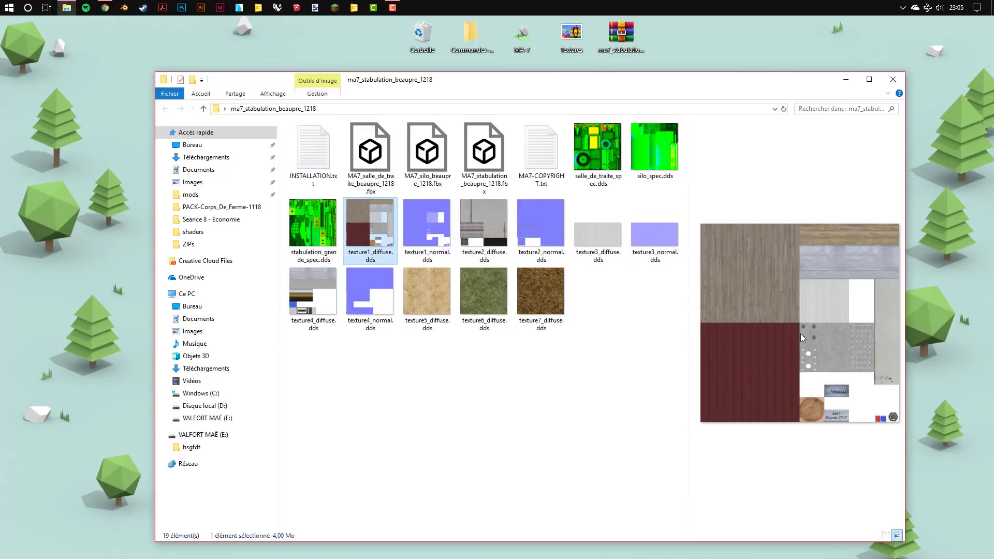
click(484, 223)
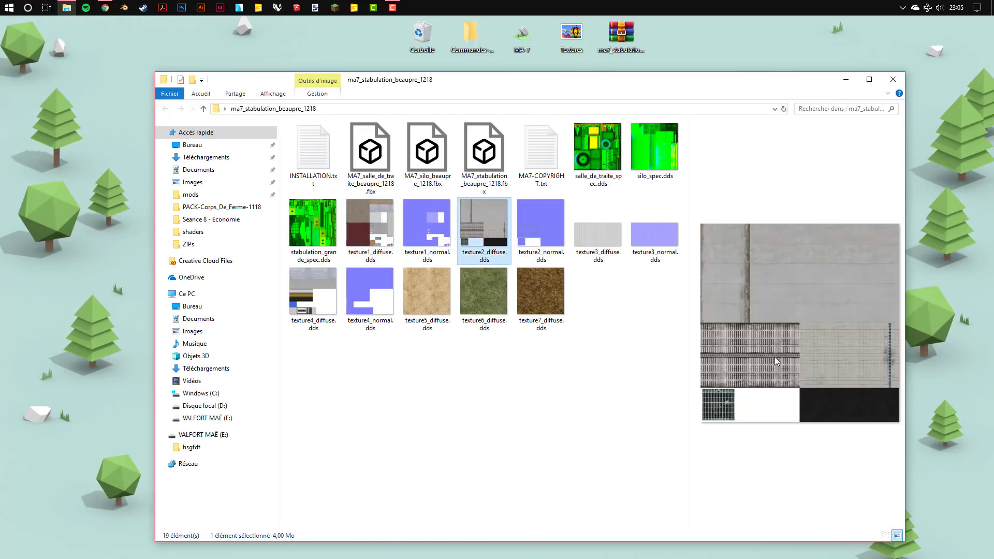
click(595, 250)
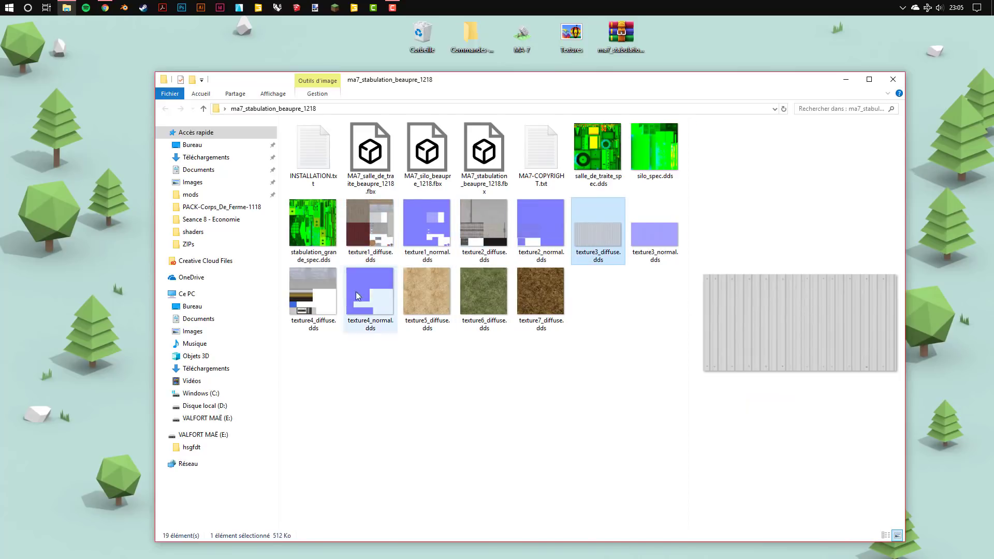
click(331, 292)
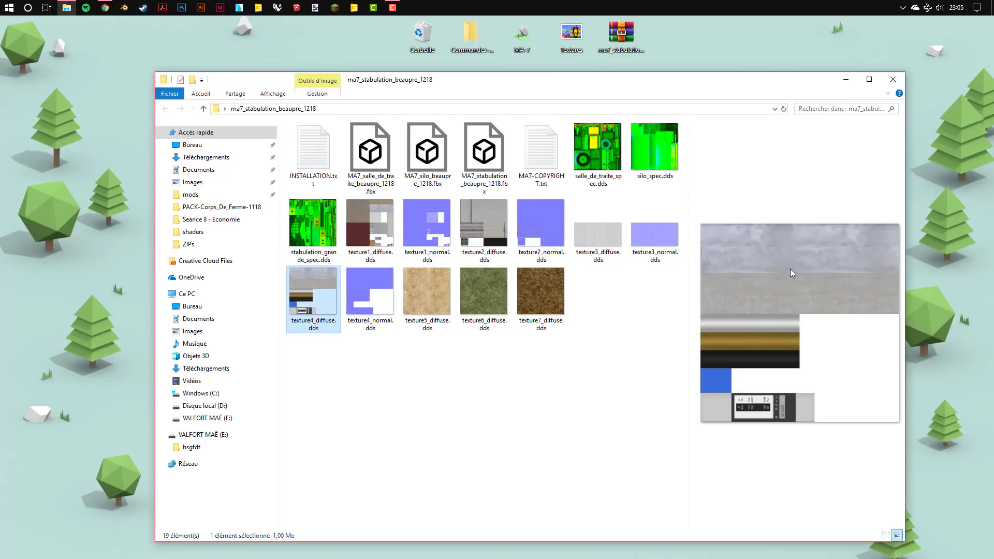
click(434, 293)
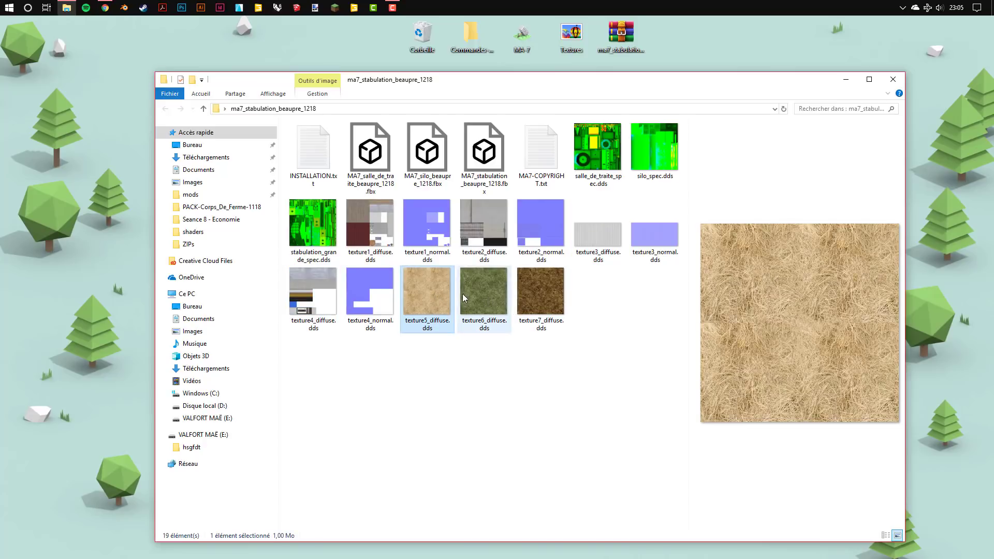
click(491, 287)
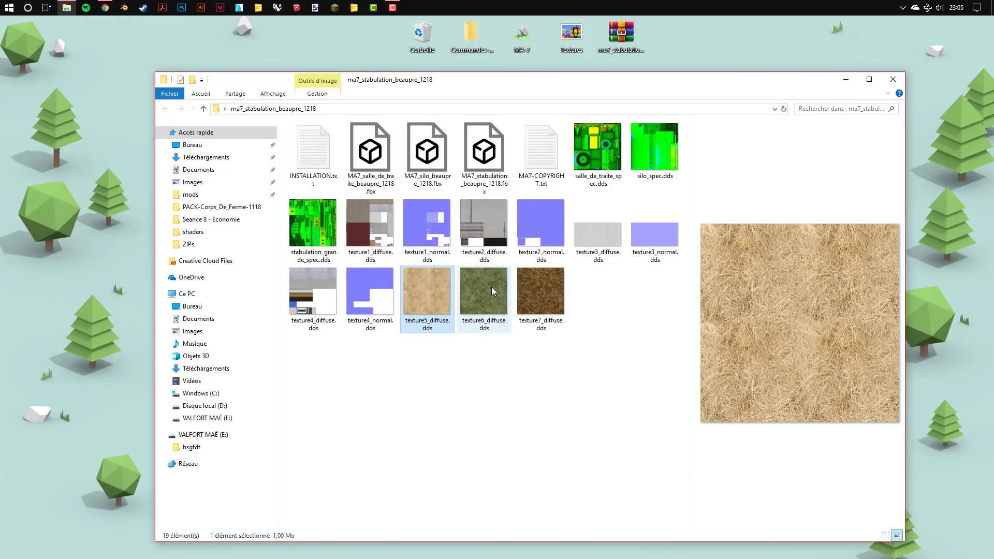
click(524, 291)
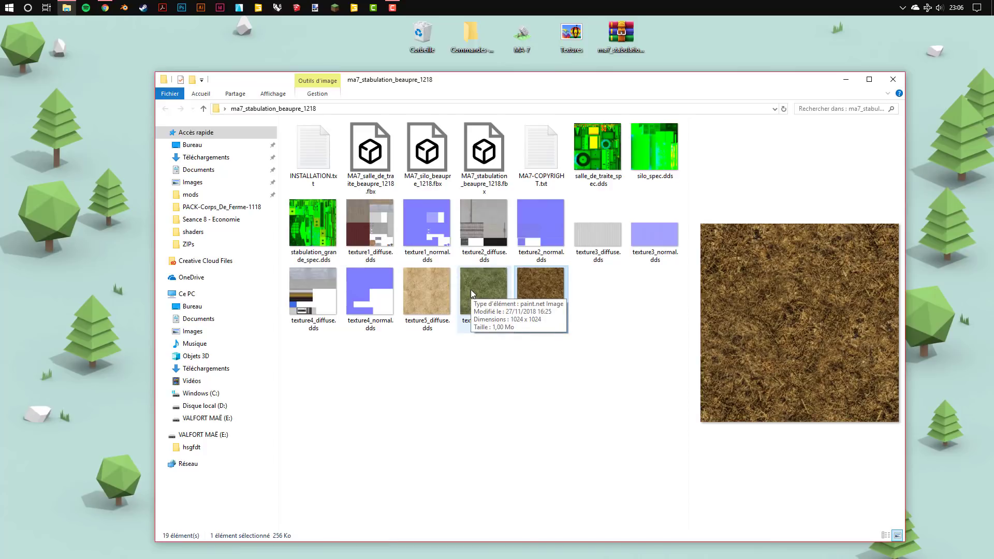
click(439, 349)
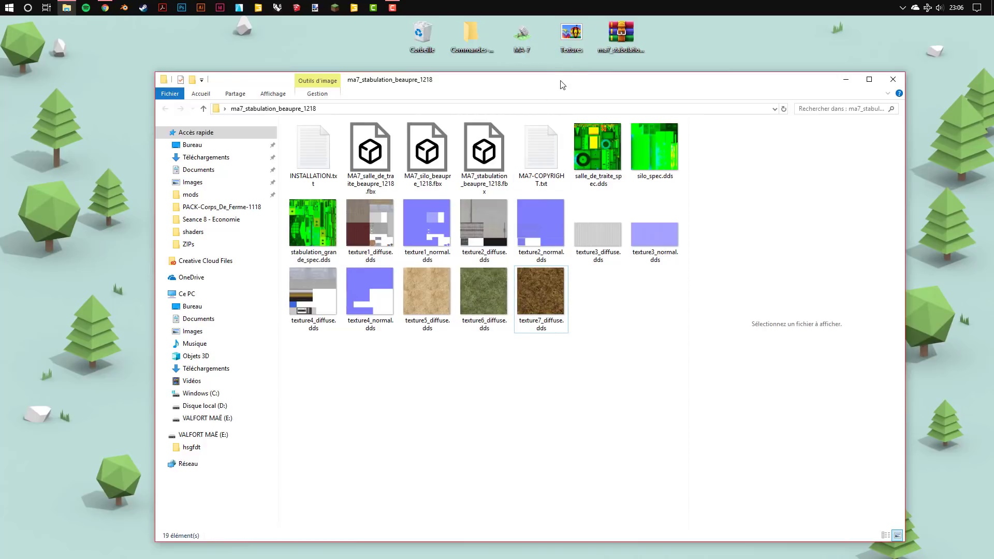
drag(560, 84, 565, 80)
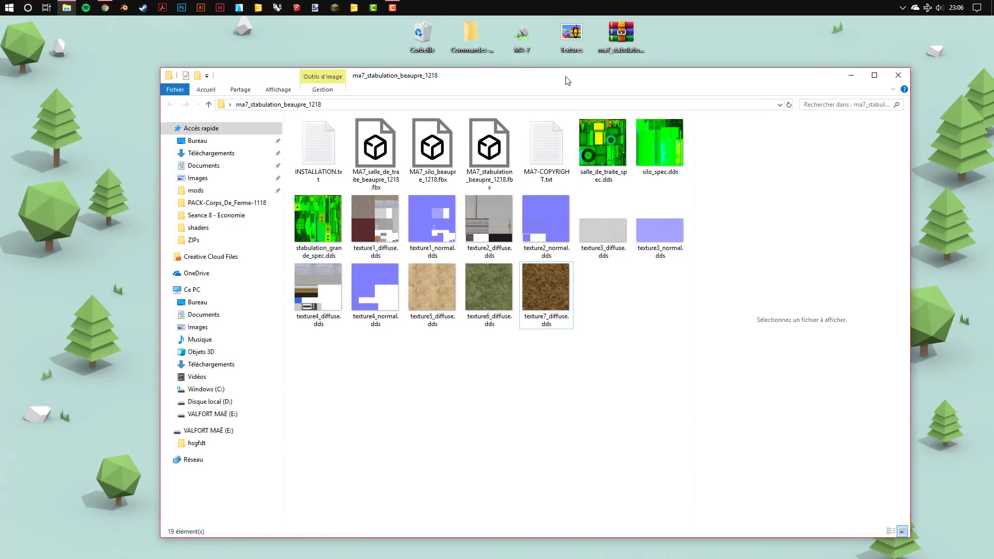
Step: Switch to GIANTS Editor's empty untitled.i3d scene and bring up the File menu
click(356, 13)
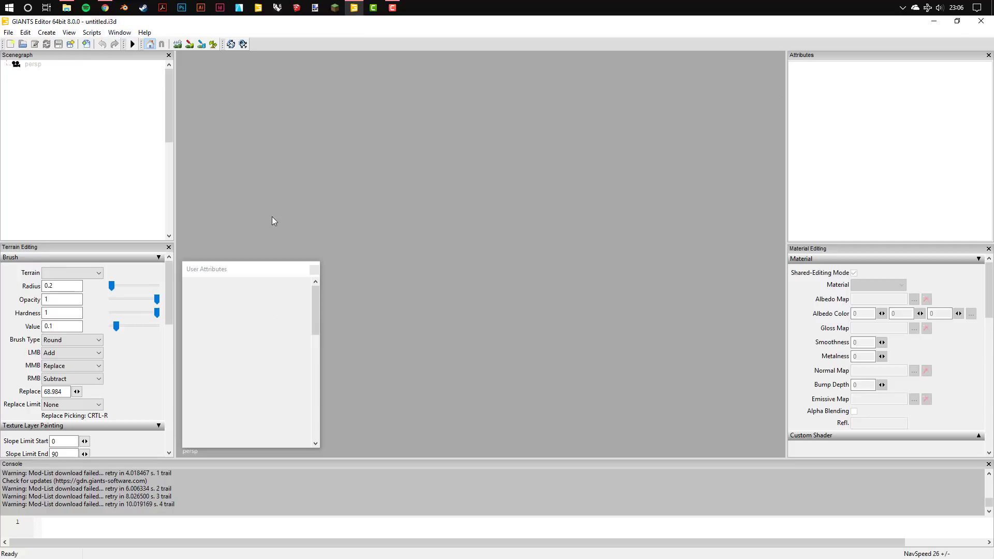
click(121, 33)
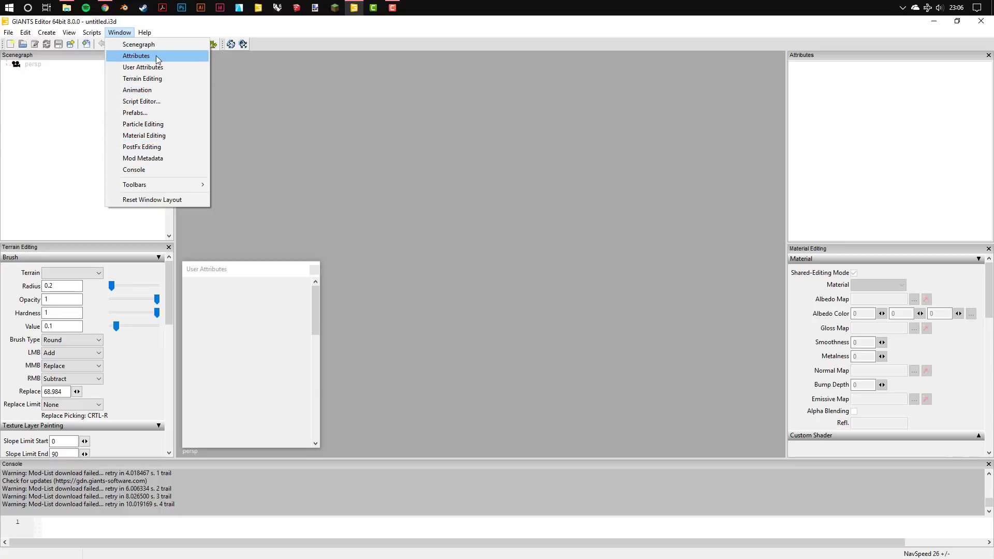
click(825, 101)
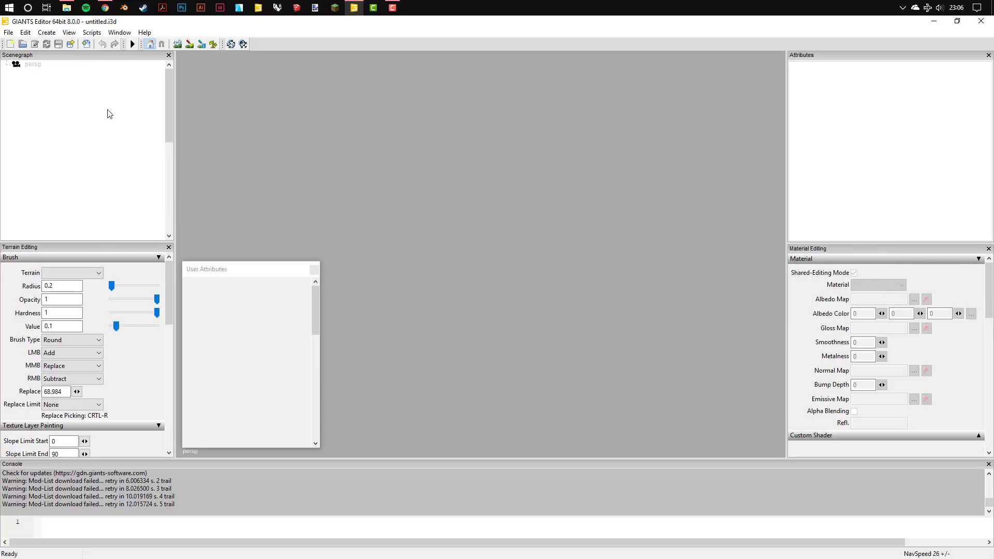
click(9, 33)
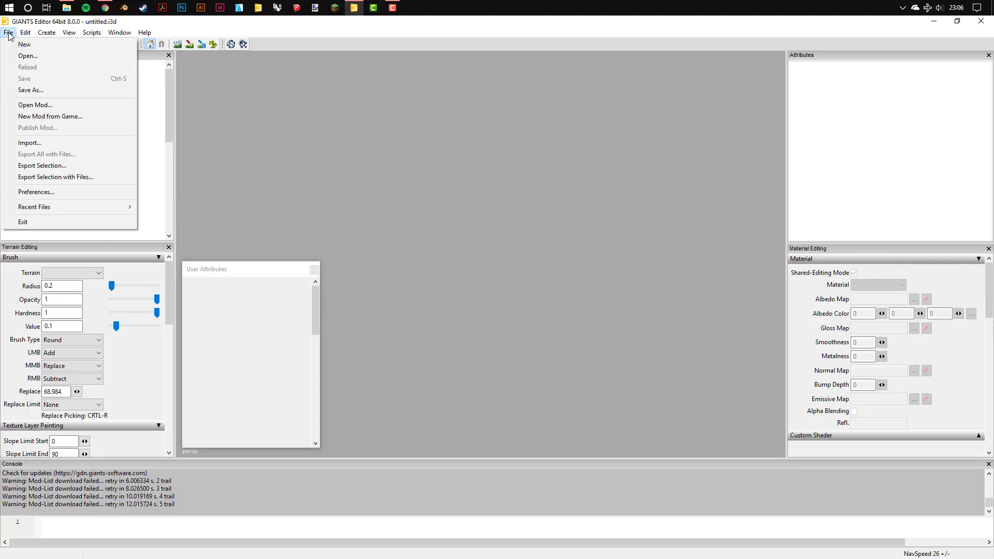
Step: Import MA7_salle_de_traite_beaupre_1218.fbx from the ma7_stabulation_beaupre_1218 folder
click(36, 145)
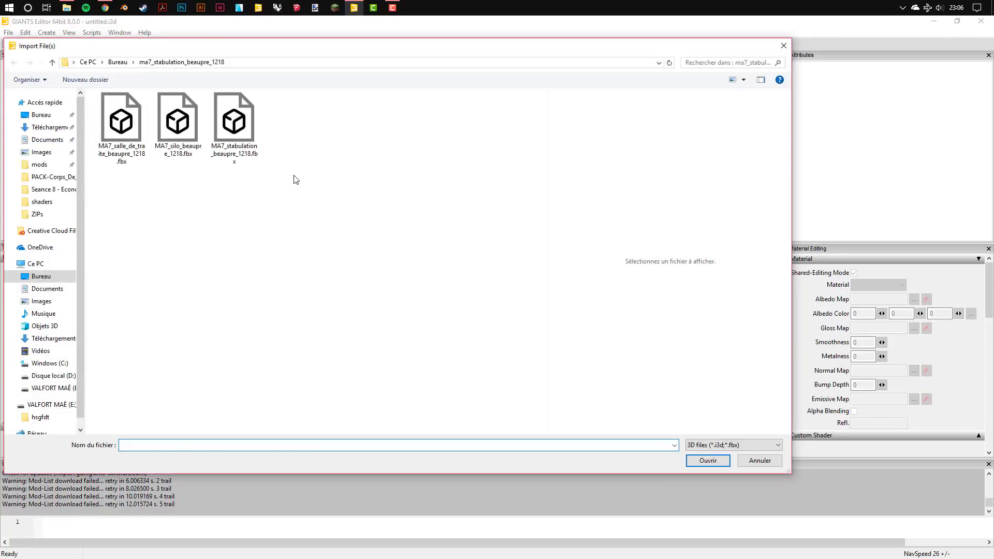
click(41, 115)
double_click(241, 128)
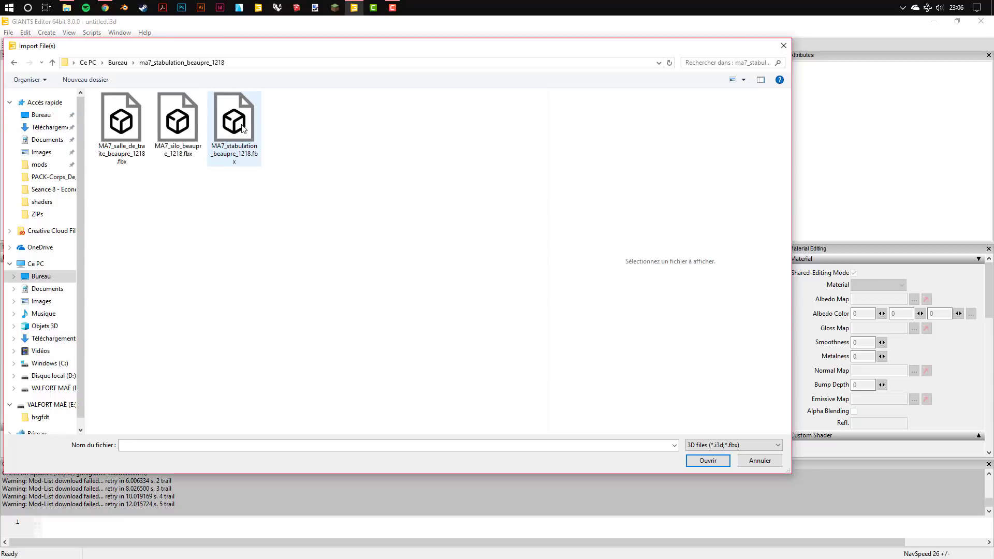
click(125, 118)
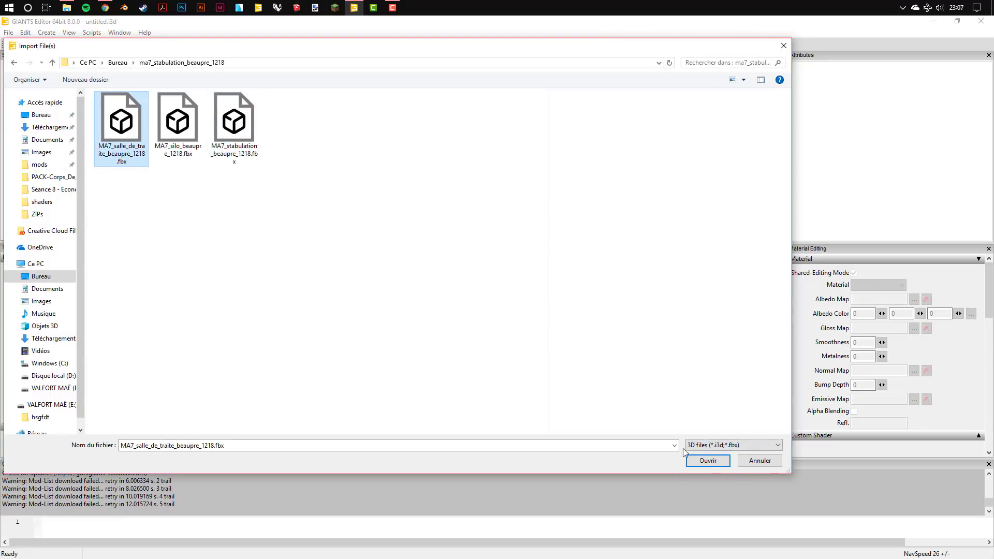
click(191, 106)
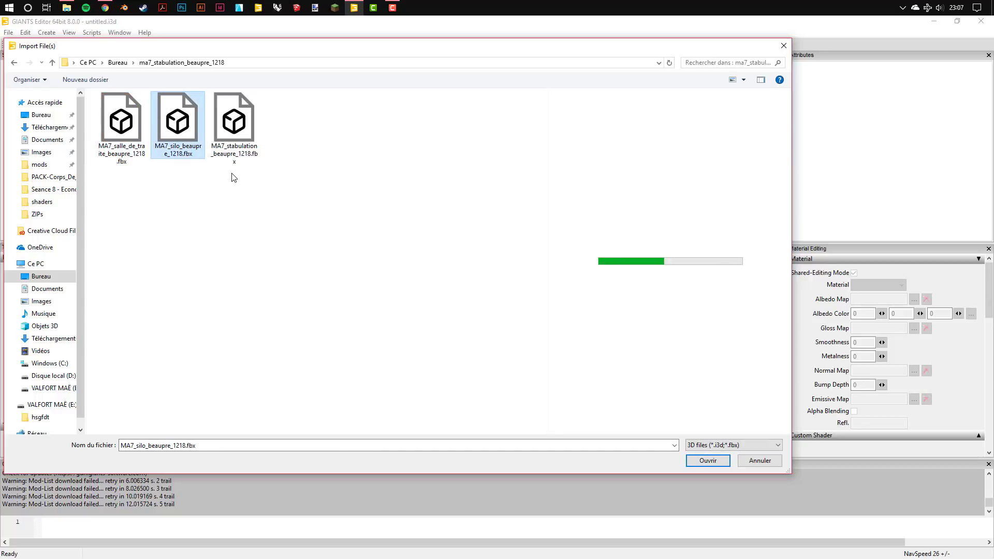
click(248, 130)
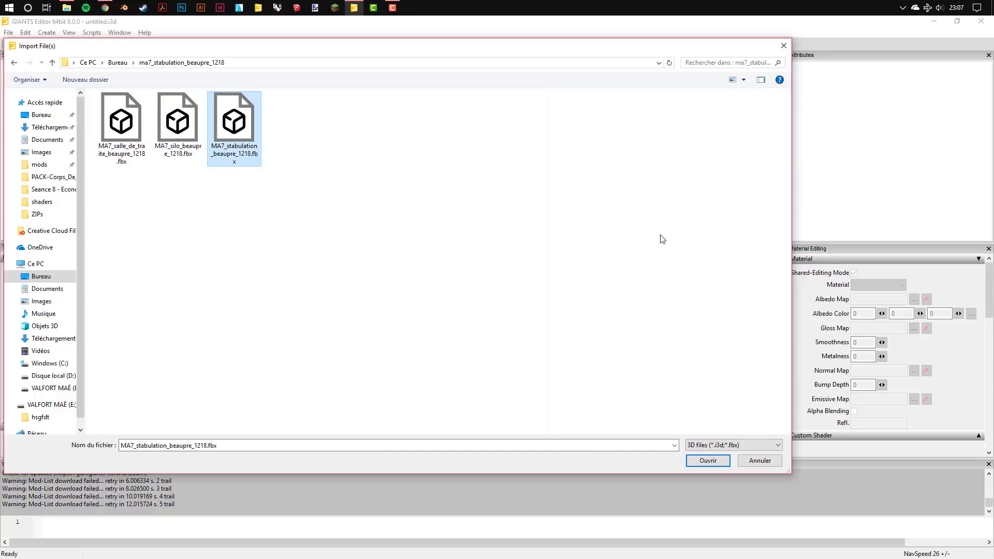
click(122, 124)
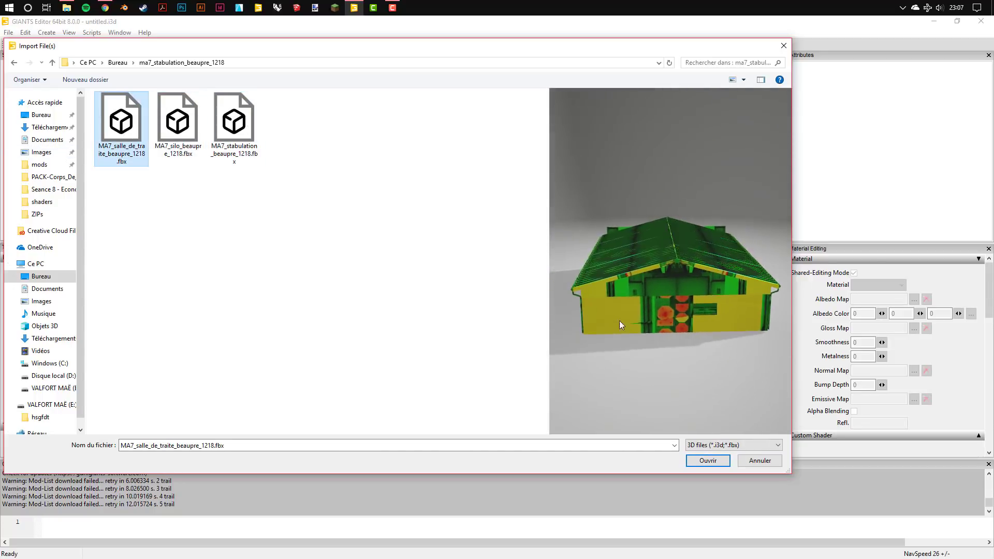
click(707, 461)
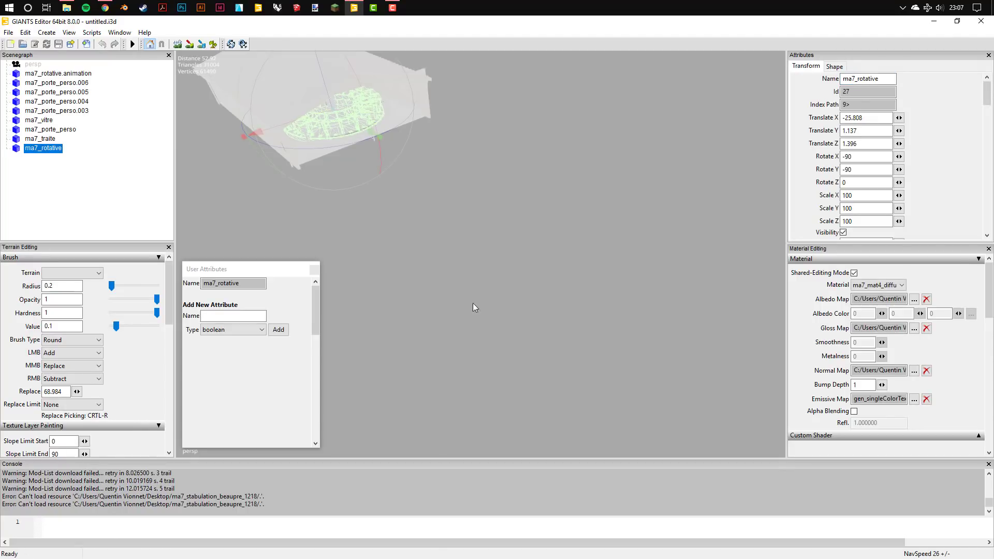
Step: Close the Console and Terrain Editing panels and centre the milking room in view
click(988, 465)
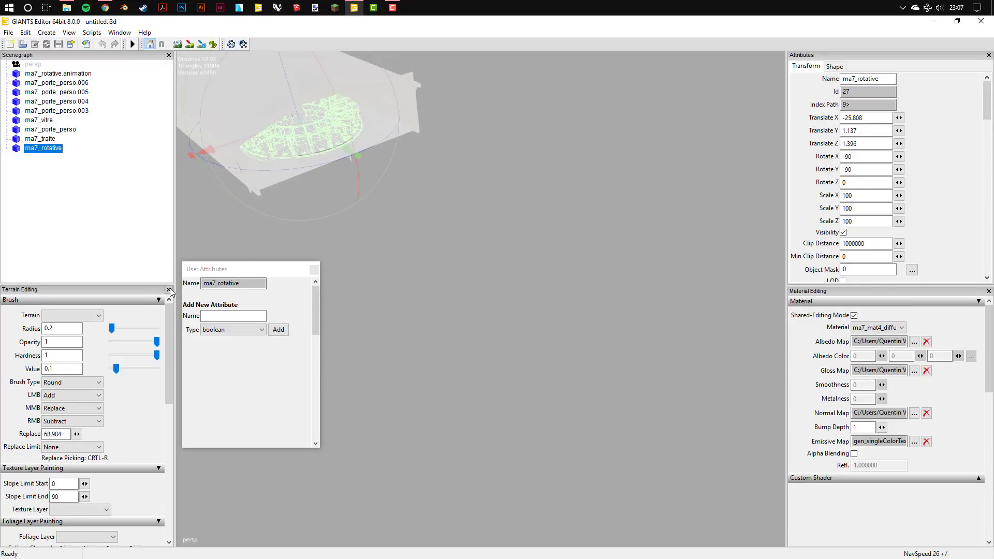
click(168, 290)
click(215, 279)
drag(213, 268, 213, 356)
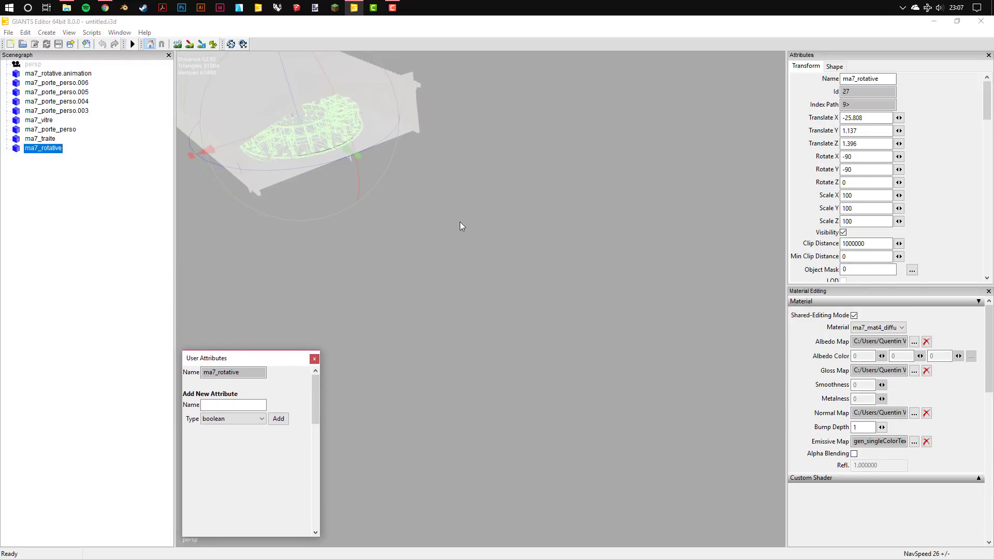
scroll(459, 226, up, 3)
mouse_move(478, 228)
alt+mouse_down()
mouse_move(519, 182)
mouse_move(520, 111)
alt+mouse_up()
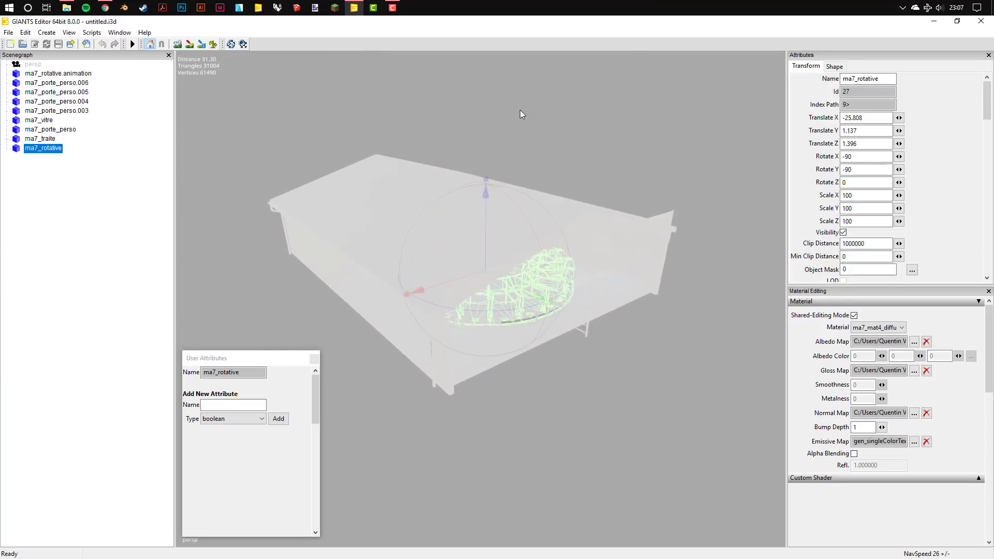
scroll(520, 109, up, 2)
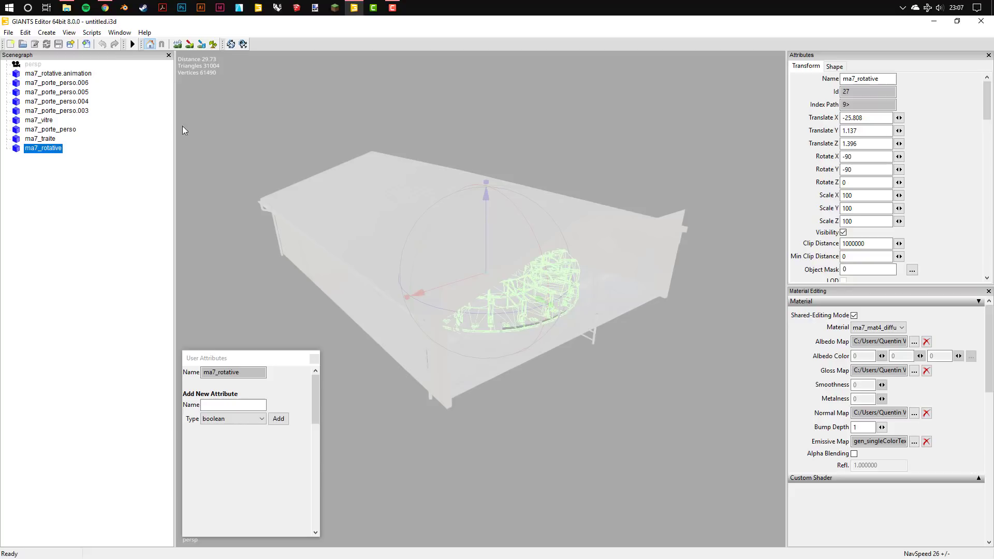
Step: Select all nine imported ma7_* parts in the Scenegraph and cut them from the scene
click(40, 138)
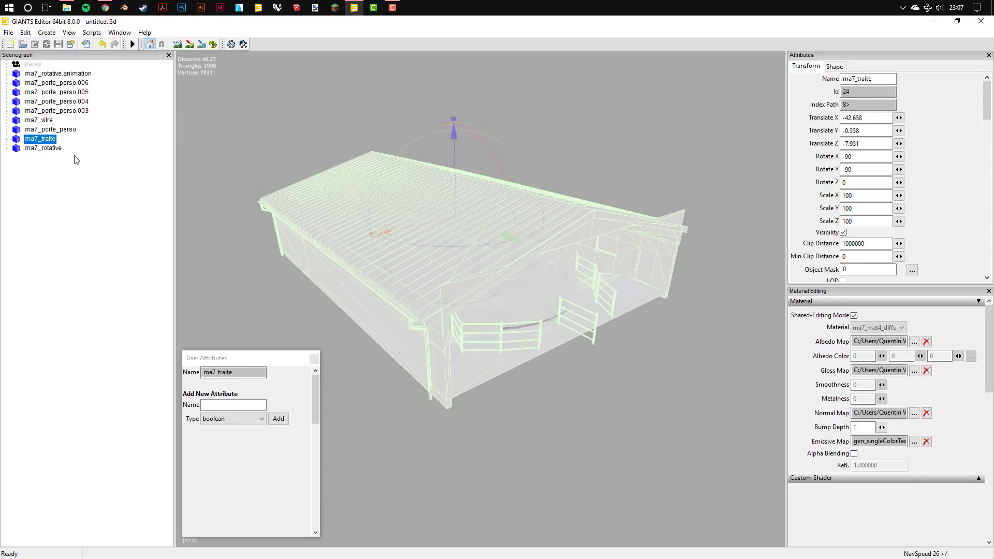
click(43, 148)
shift+click(50, 74)
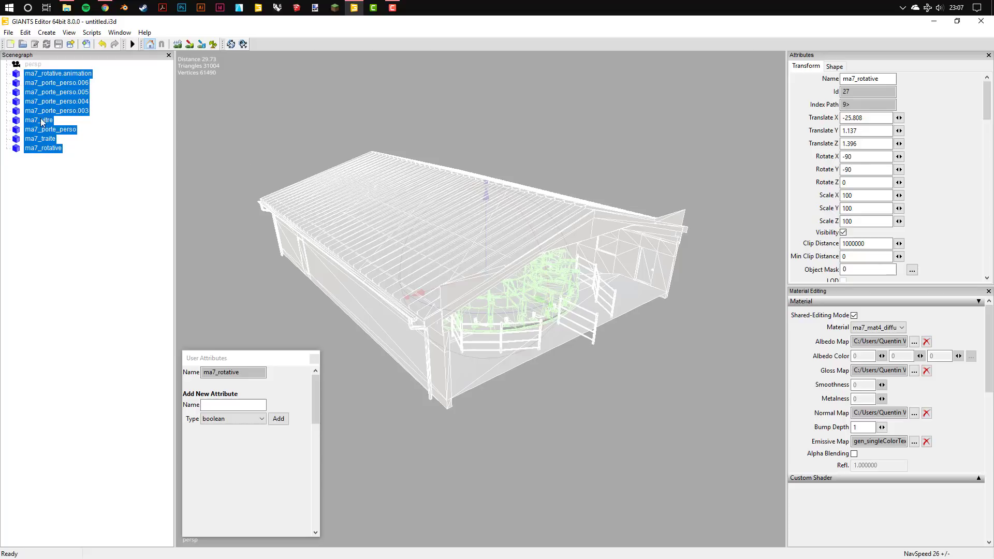
click(46, 148)
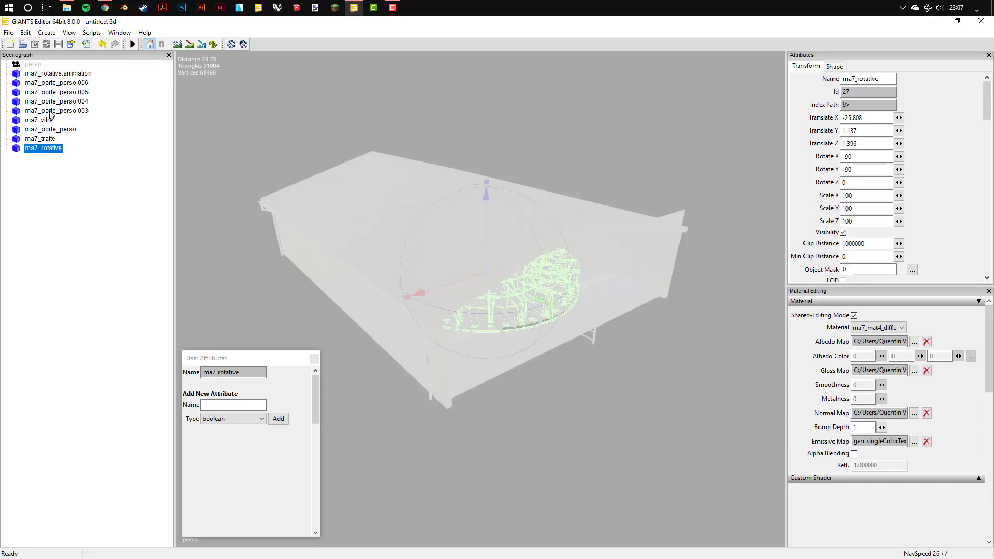
shift+click(51, 73)
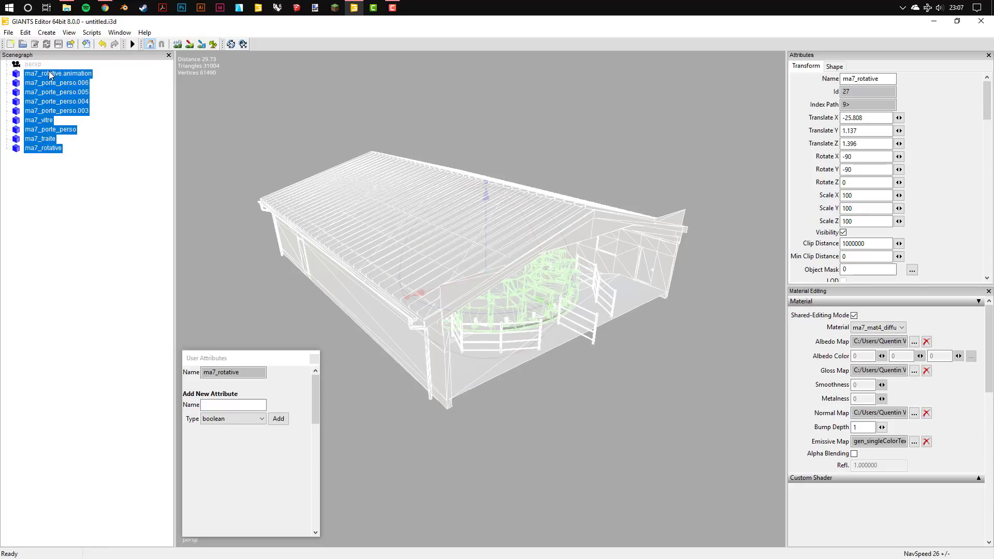
key(Delete)
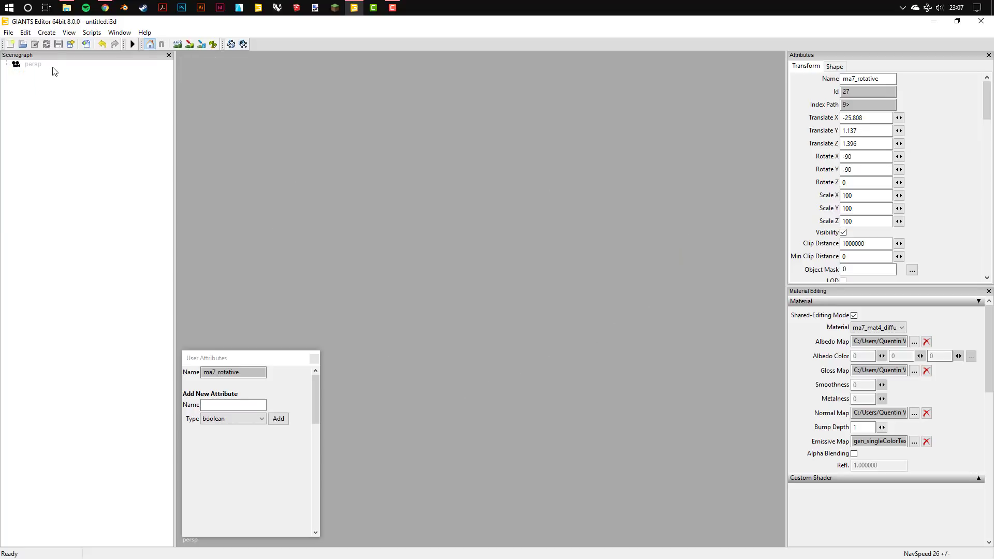
Step: Create a new Transform Group and paste the nine milking-room parts inside it
click(47, 33)
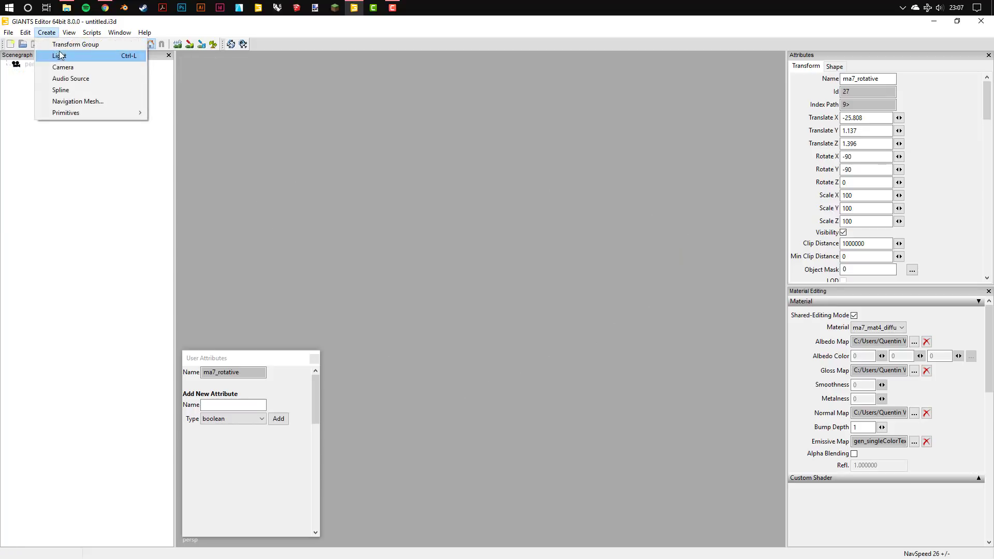
click(99, 45)
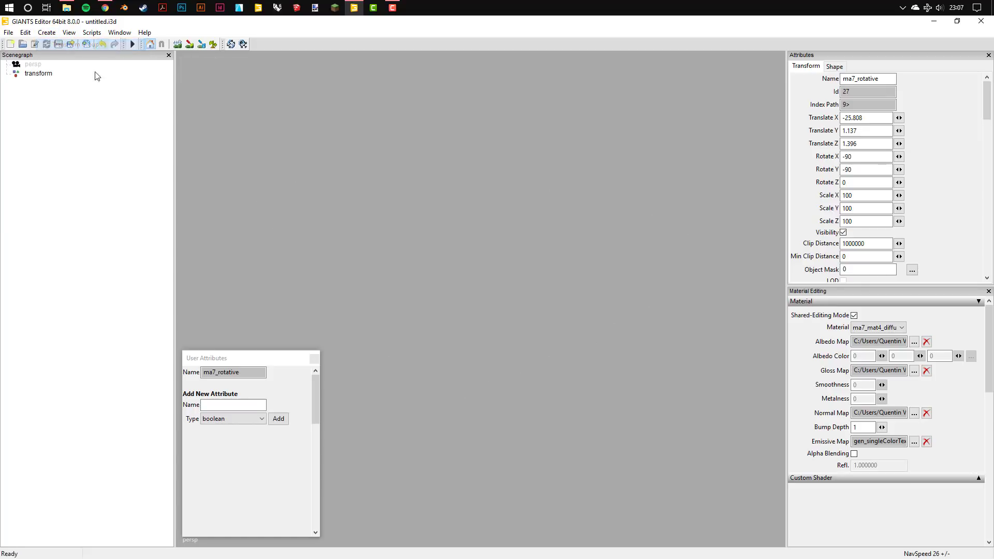
click(46, 75)
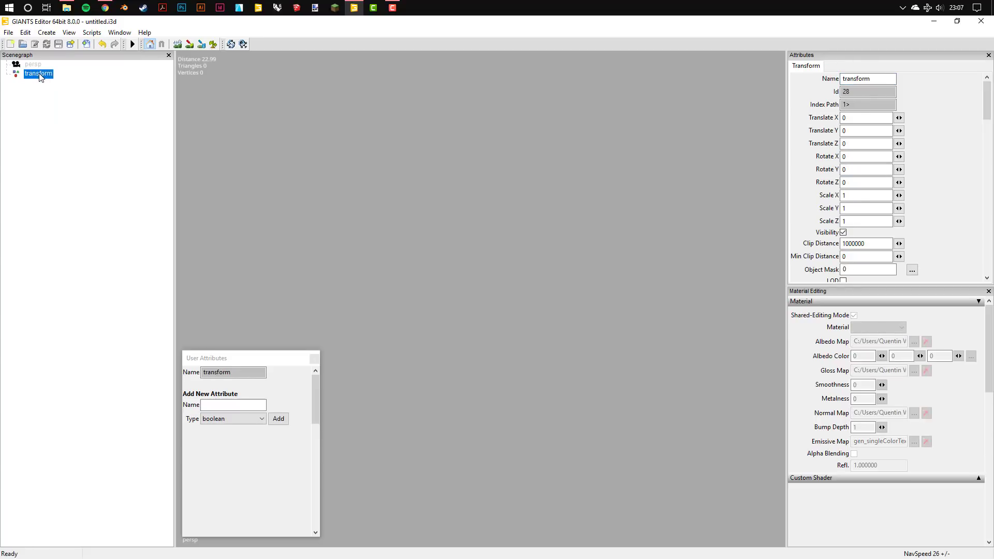
key(ctrl+v)
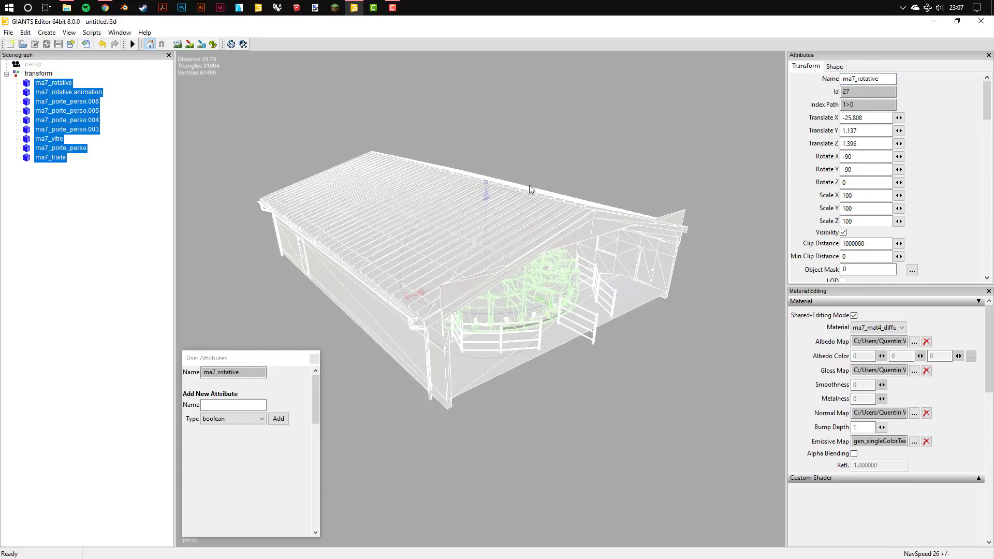
click(40, 73)
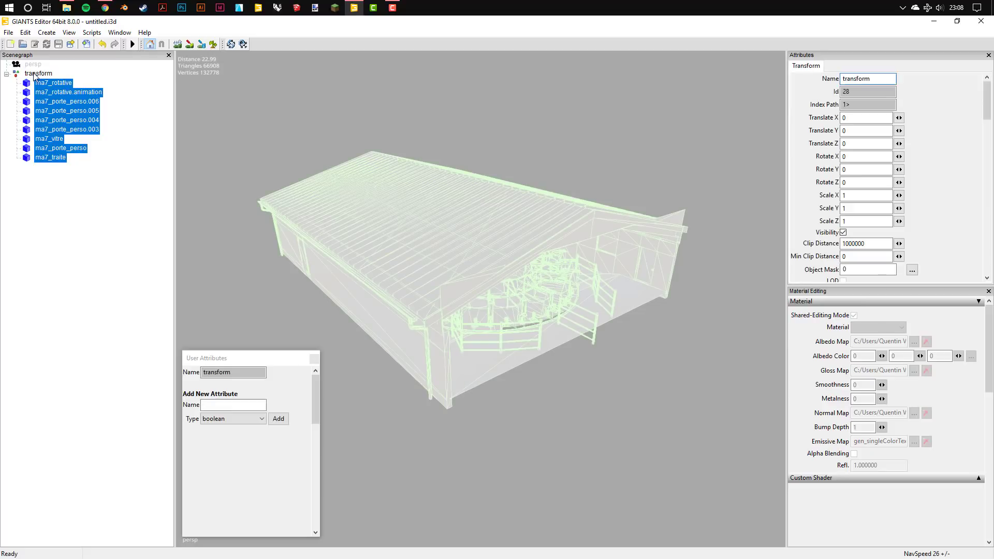
click(35, 75)
click(33, 75)
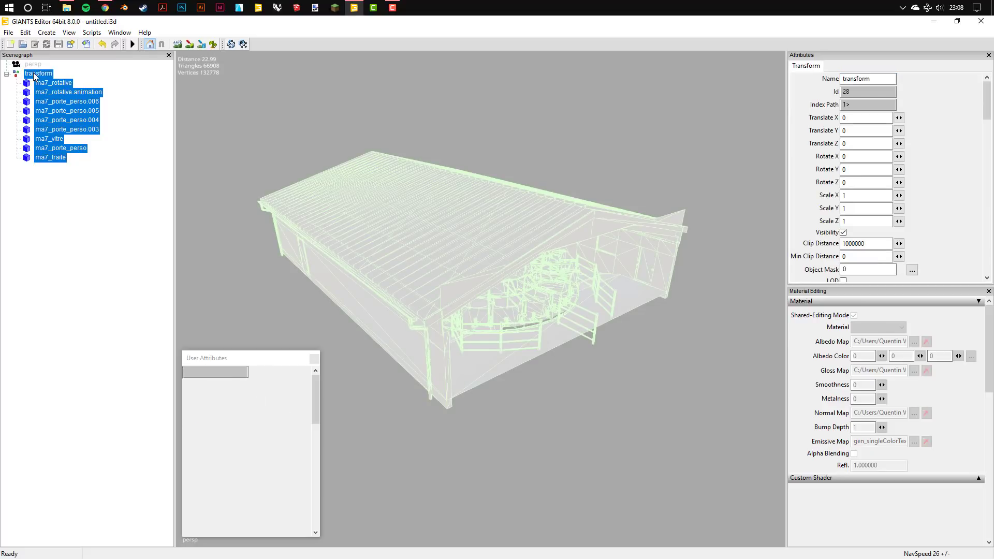
Step: Rename the transform group to salle_de_traite
scroll(420, 258, down, 3)
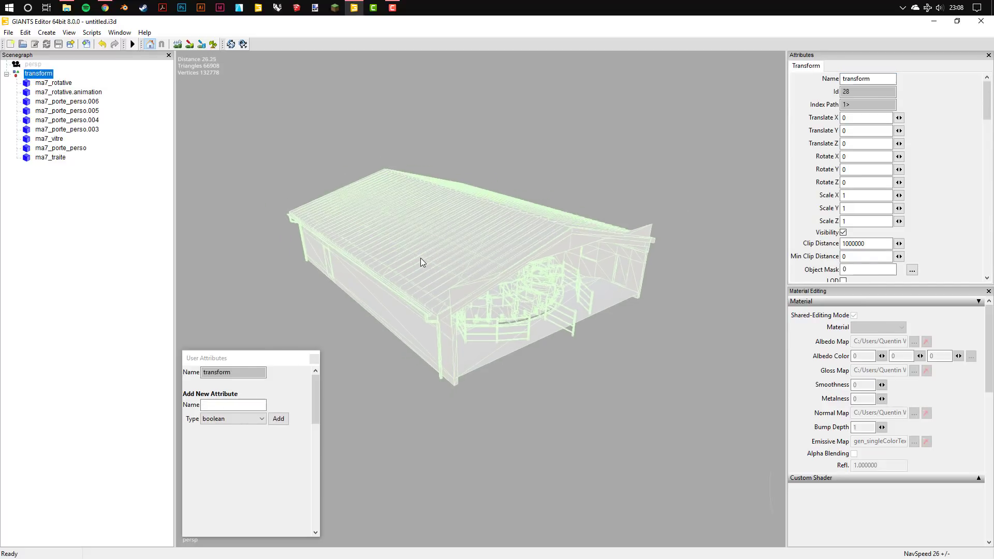
scroll(419, 256, down, 3)
mouse_move(616, 425)
mouse_down()
mouse_move(601, 427)
mouse_move(648, 309)
mouse_up()
key(ctrl+z)
scroll(632, 291, up, 1)
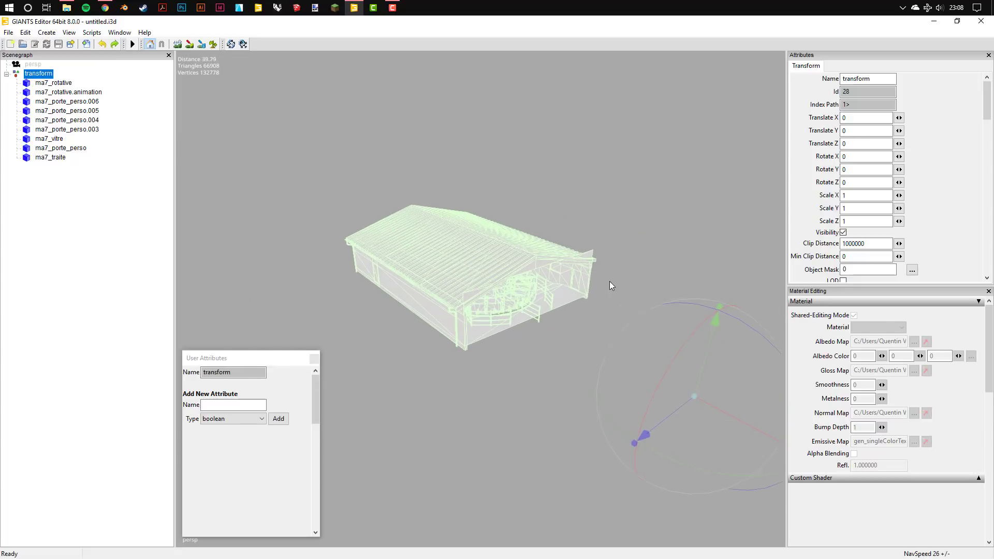
scroll(610, 281, up, 1)
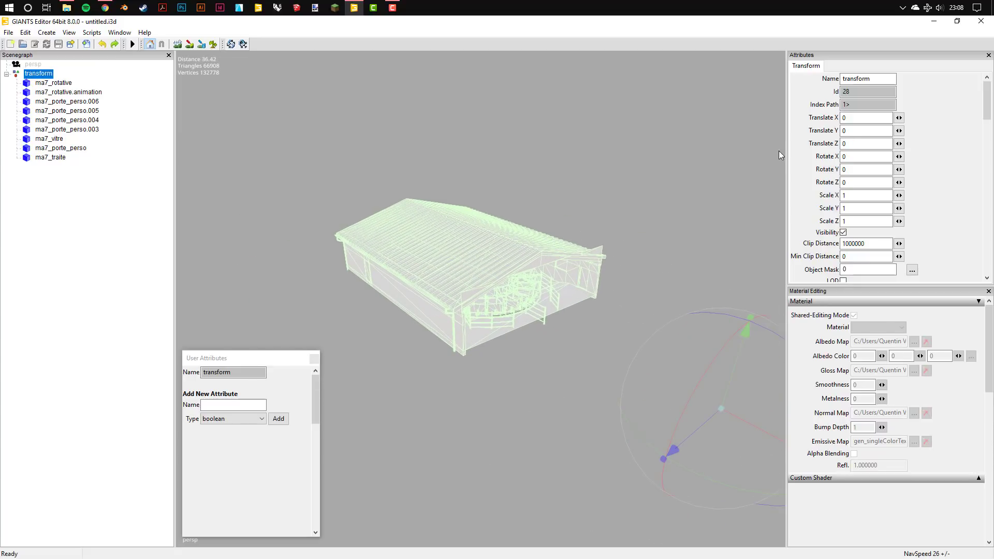
double_click(873, 78)
text(salle_de_traite)
key(Return)
scroll(520, 238, up, 3)
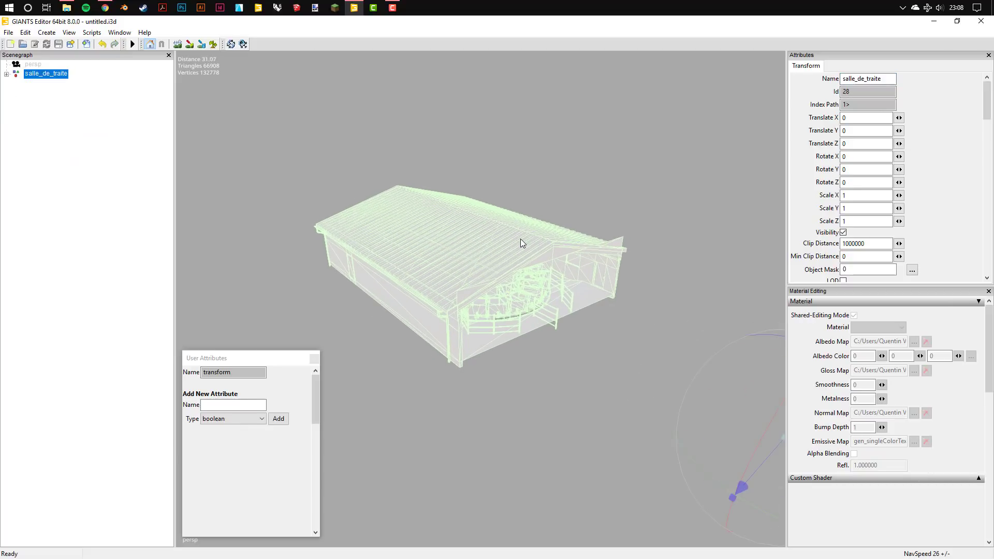
Step: Set the salle_de_traite group's Clip Distance to 350
scroll(918, 115, down, 2)
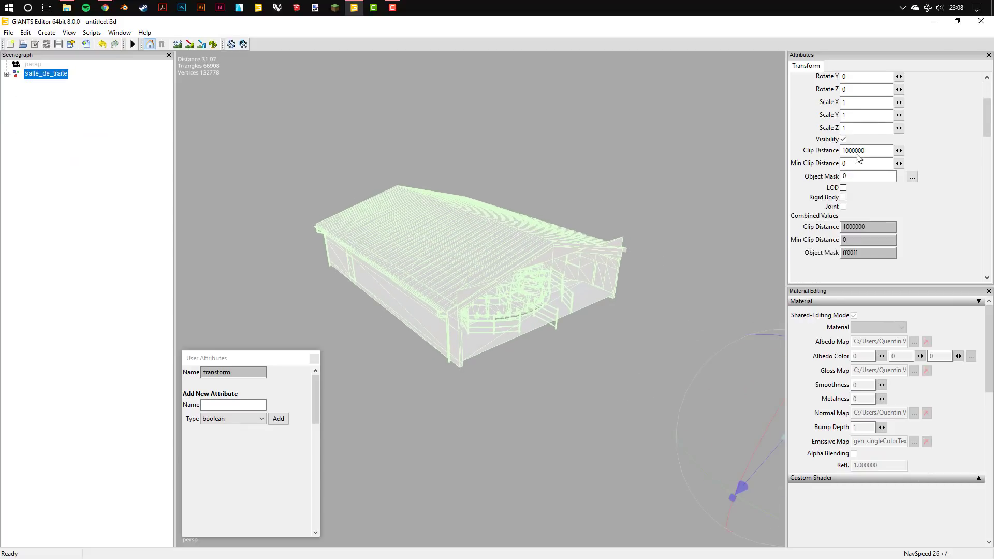
scroll(863, 116, down, 2)
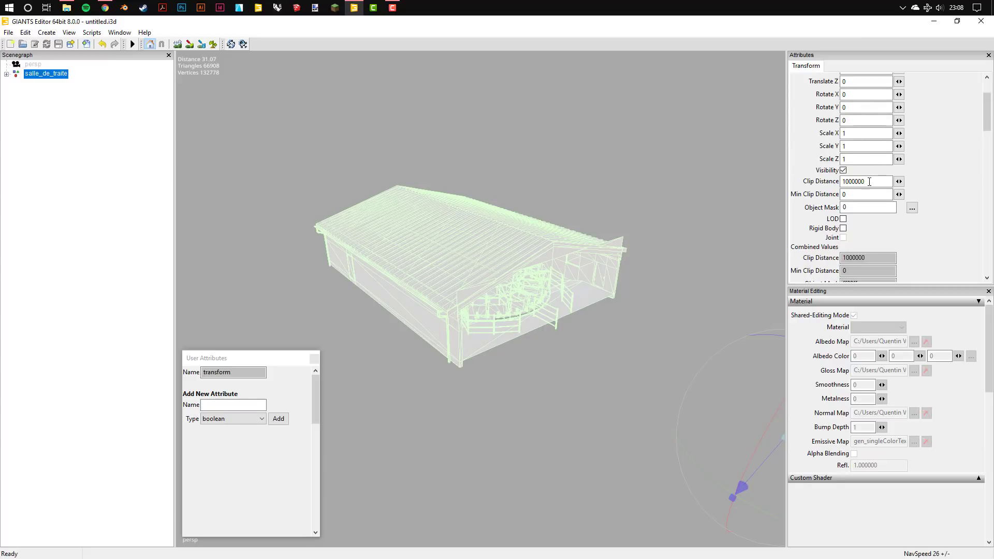
drag(870, 181, 835, 176)
text(3)
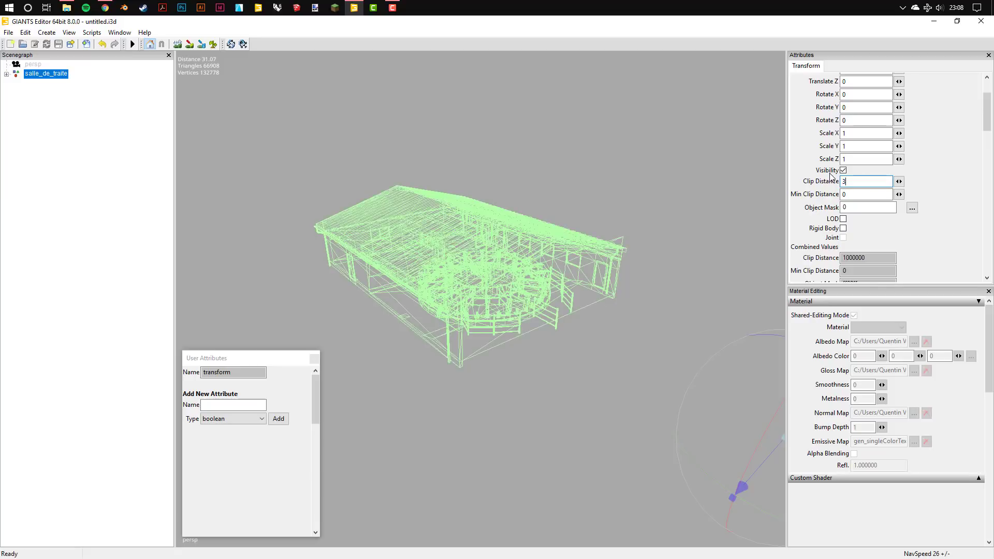
text(50)
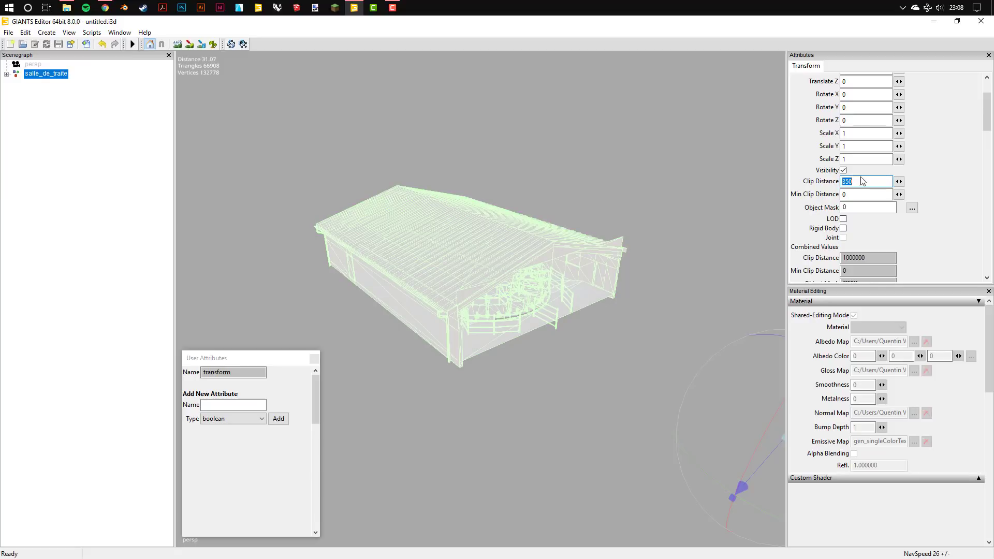
click(845, 182)
double_click(845, 181)
text(1)
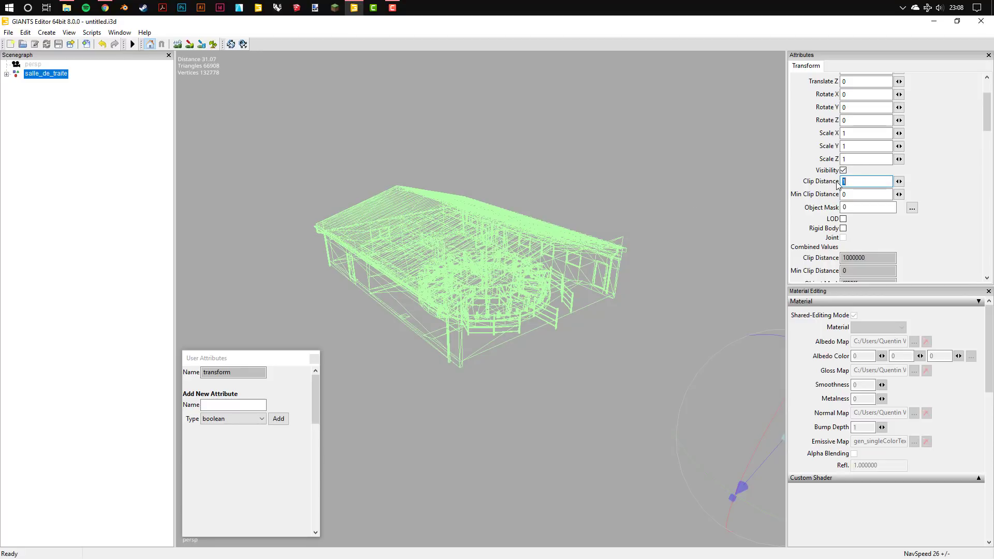
key(ctrl+z)
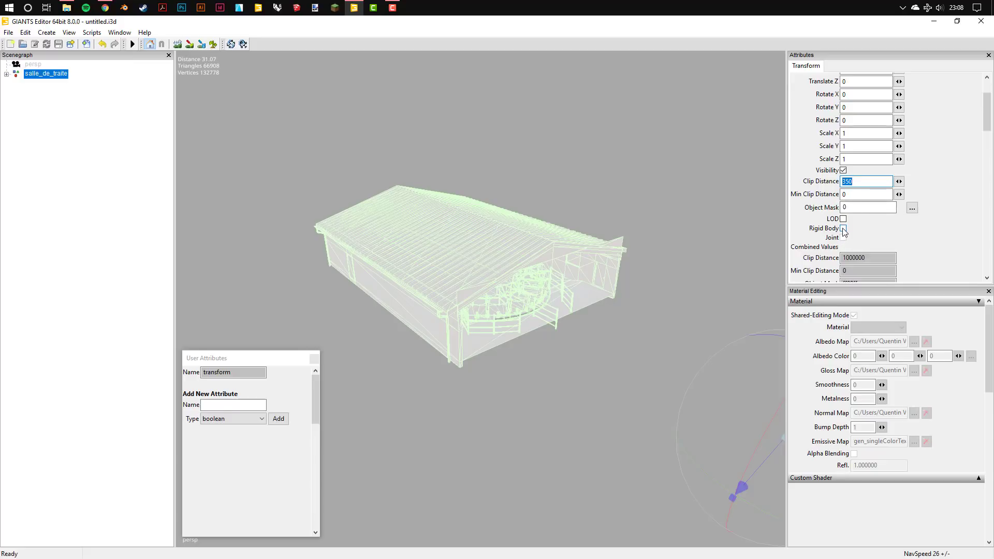
Step: Enable rigid body on salle_de_traite and expand it to select ma7_rotative
click(843, 229)
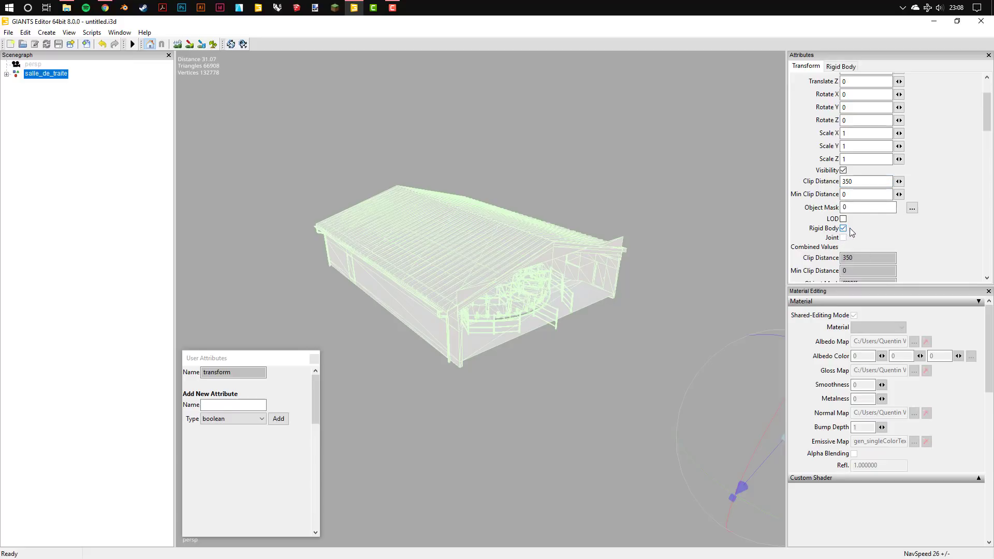
click(6, 74)
click(55, 84)
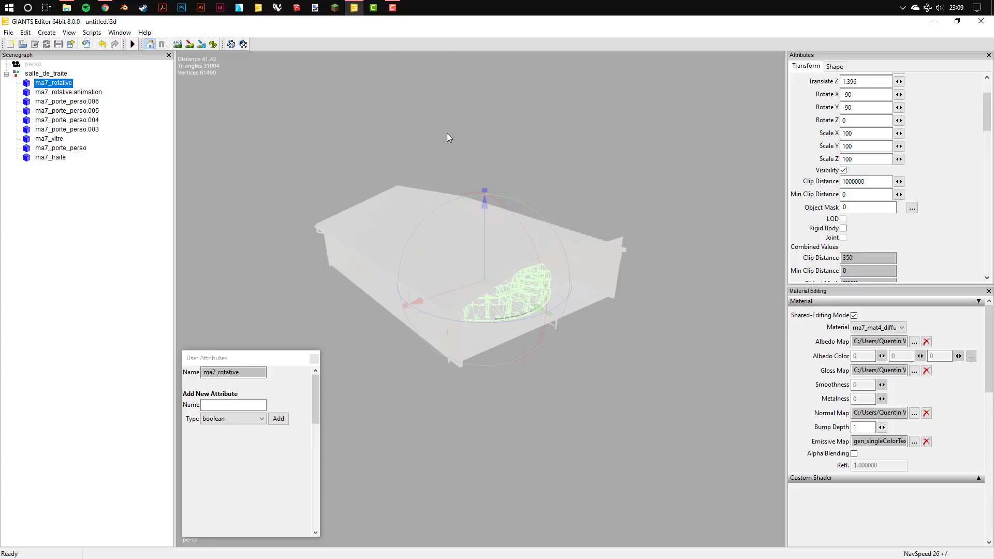
Step: Set up Freeze Transformations to freeze Scale only, with Translate unchecked
mouse_move(857, 133)
mouse_down()
mouse_move(829, 130)
mouse_move(841, 155)
mouse_up()
click(858, 146)
click(25, 32)
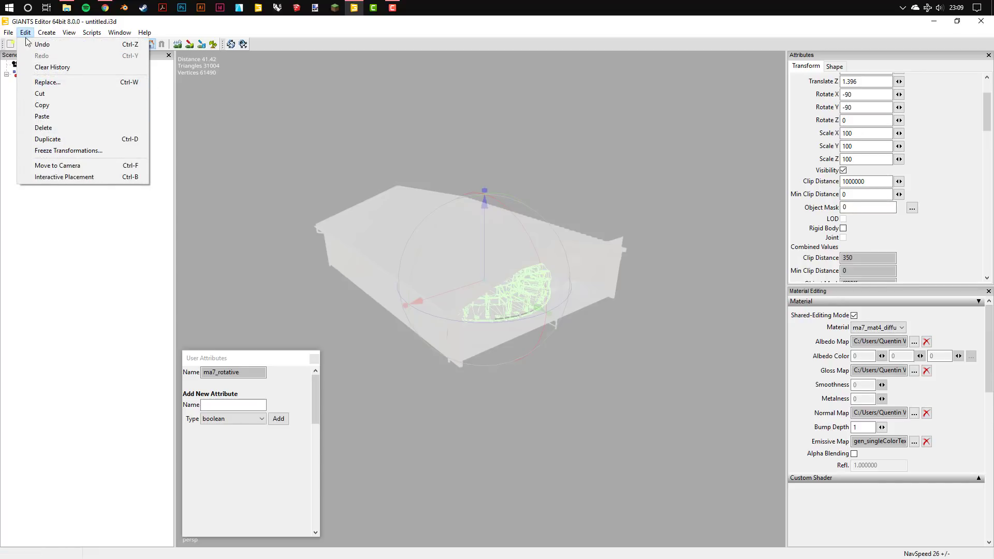
click(108, 154)
drag(103, 35, 250, 83)
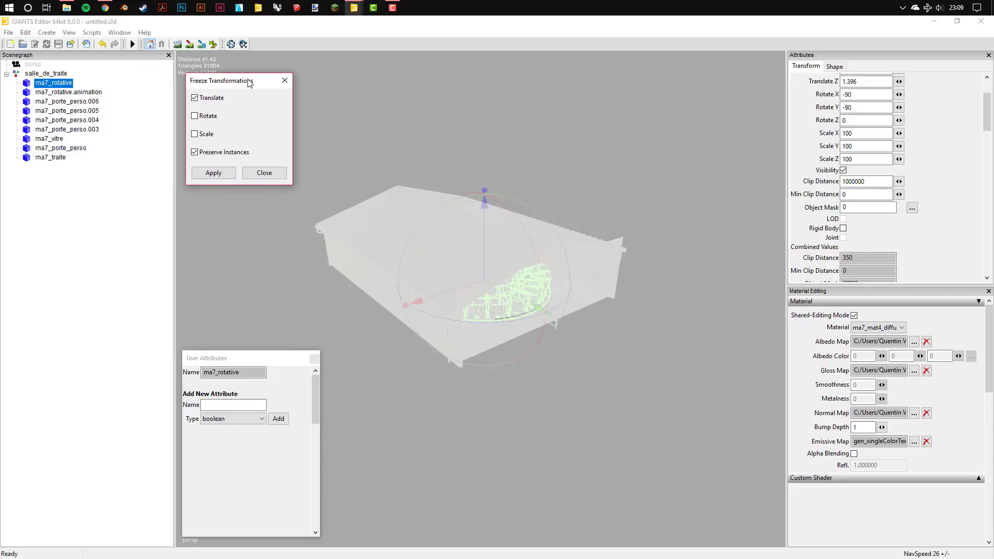
click(196, 98)
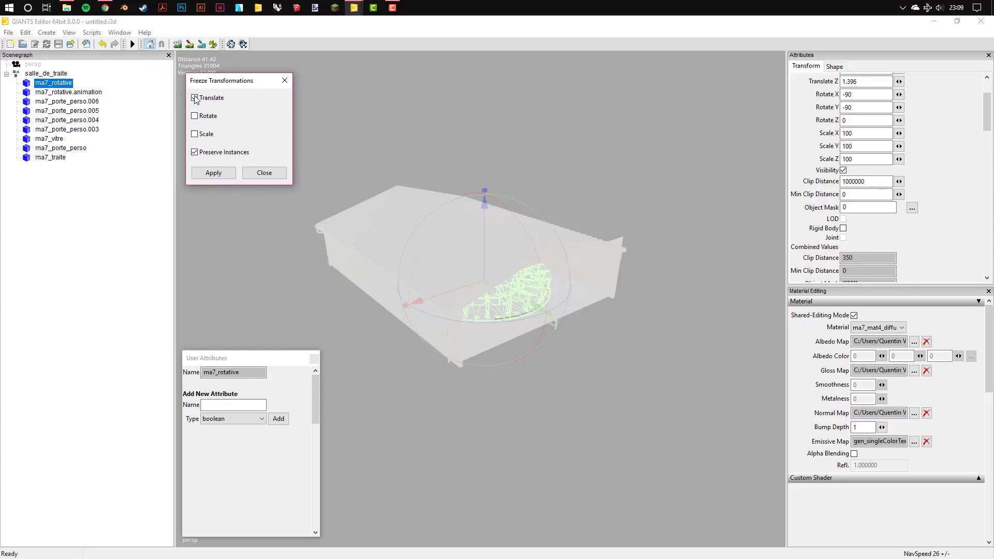
click(195, 135)
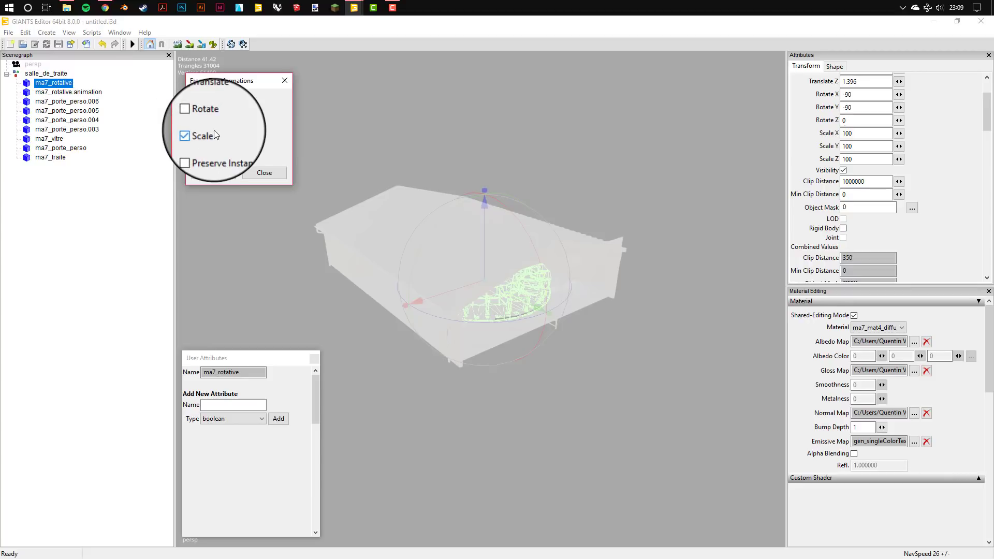
Step: Freeze scale on ma7_rotative, its animation, each ma7_porte_perso door, ma7_vitre and ma7_traite
click(213, 173)
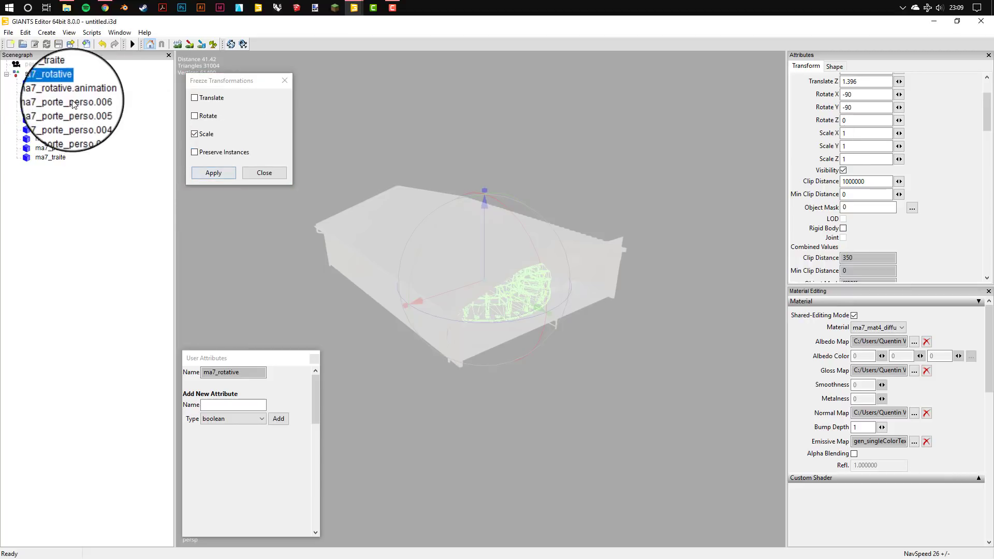
click(69, 92)
click(214, 174)
click(67, 102)
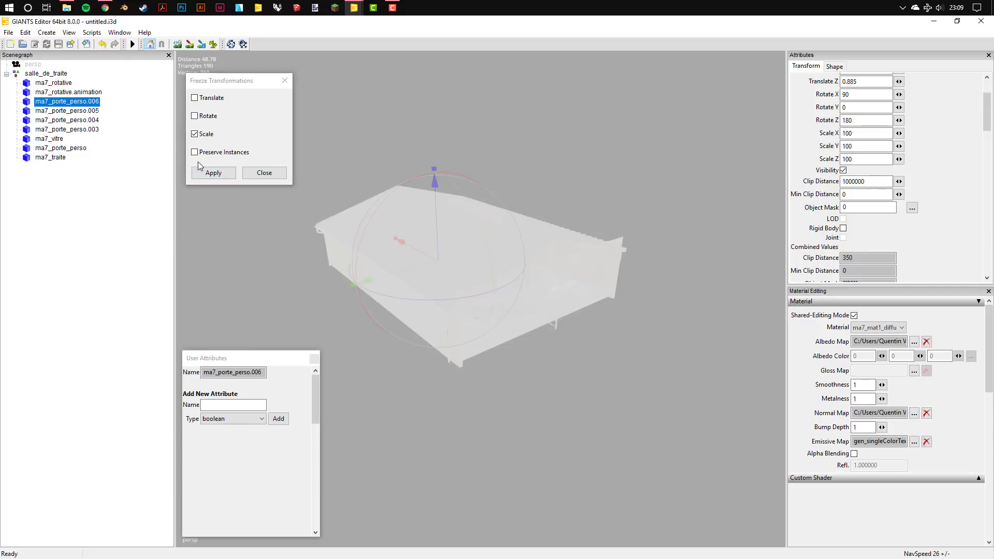
click(213, 173)
click(213, 173)
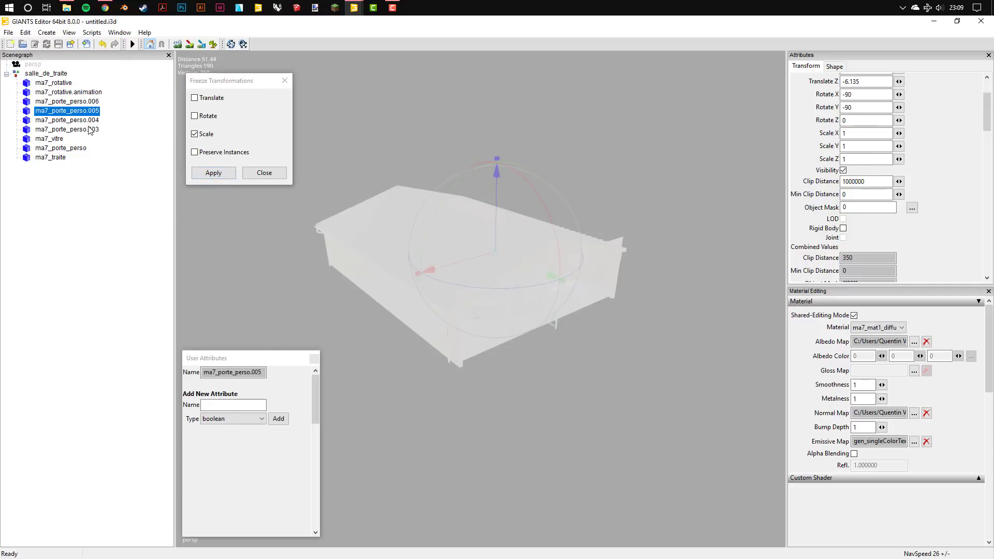
click(68, 120)
click(67, 130)
click(214, 173)
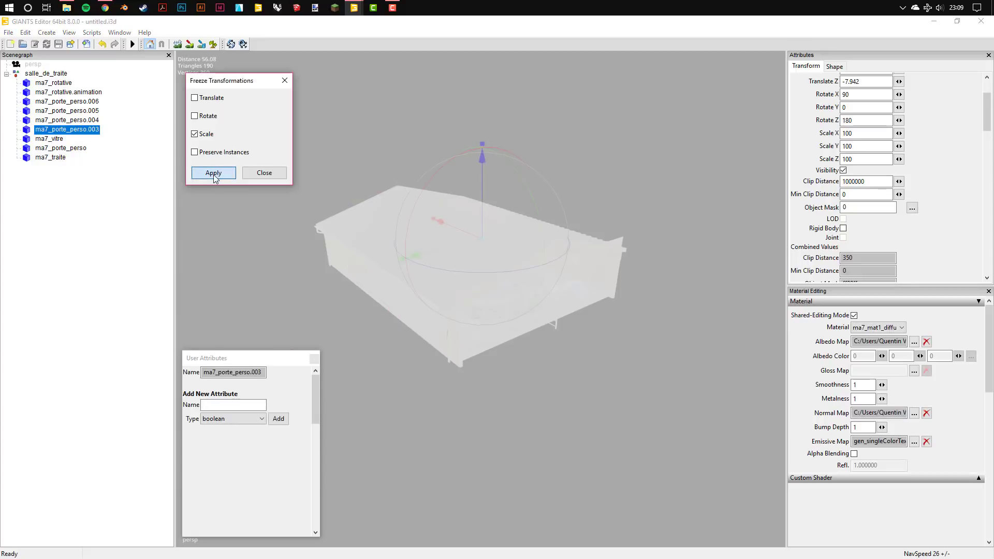
click(52, 139)
click(213, 173)
click(59, 148)
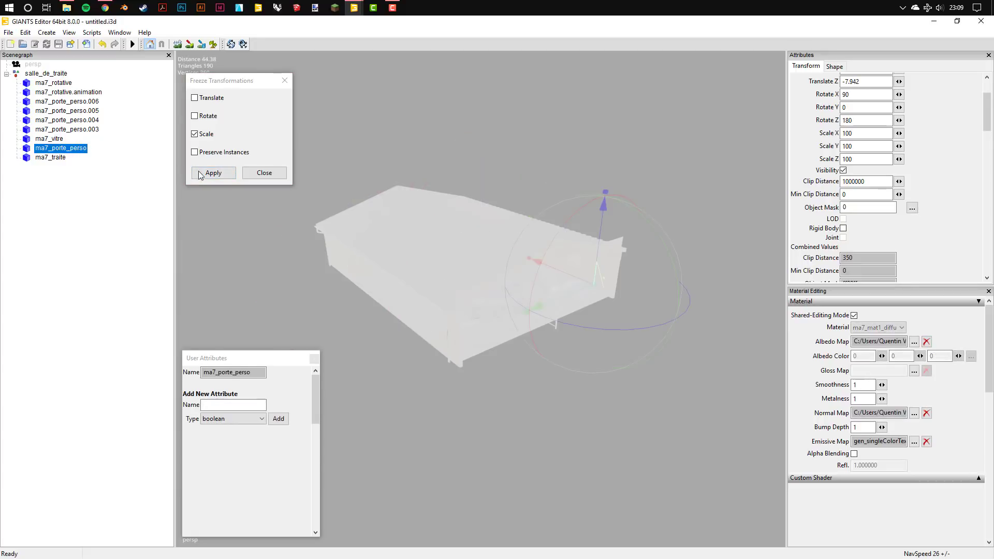
click(213, 173)
click(50, 157)
click(214, 173)
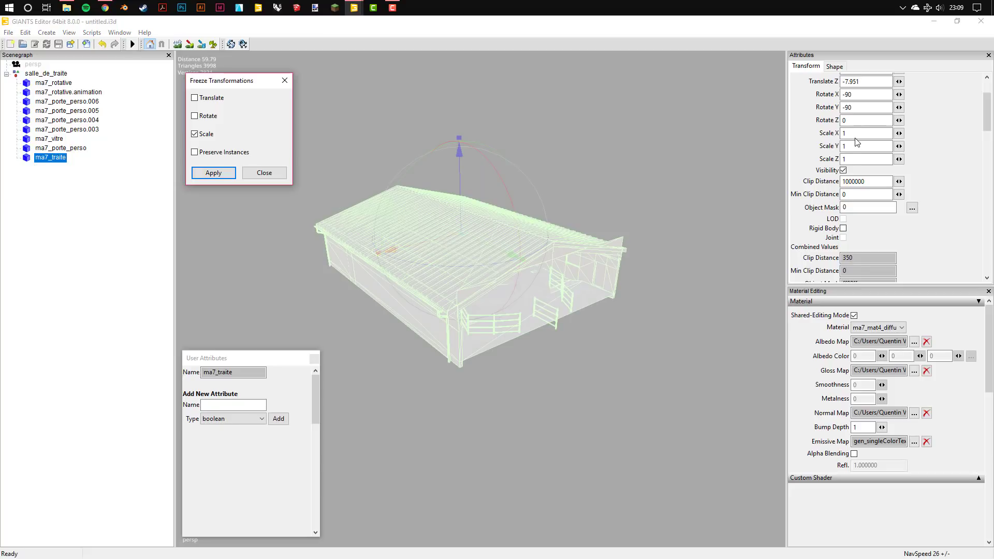
click(285, 80)
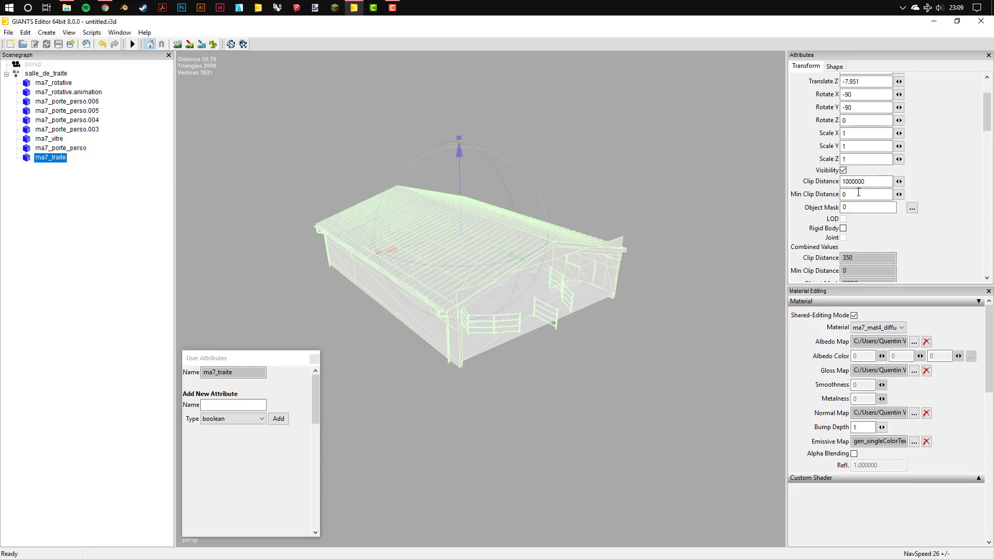
Step: Set Clip Distance 350 on ma7_traite, 150 on ma7_porte_perso and 100 on ma7_vitre
scroll(459, 224, up, 3)
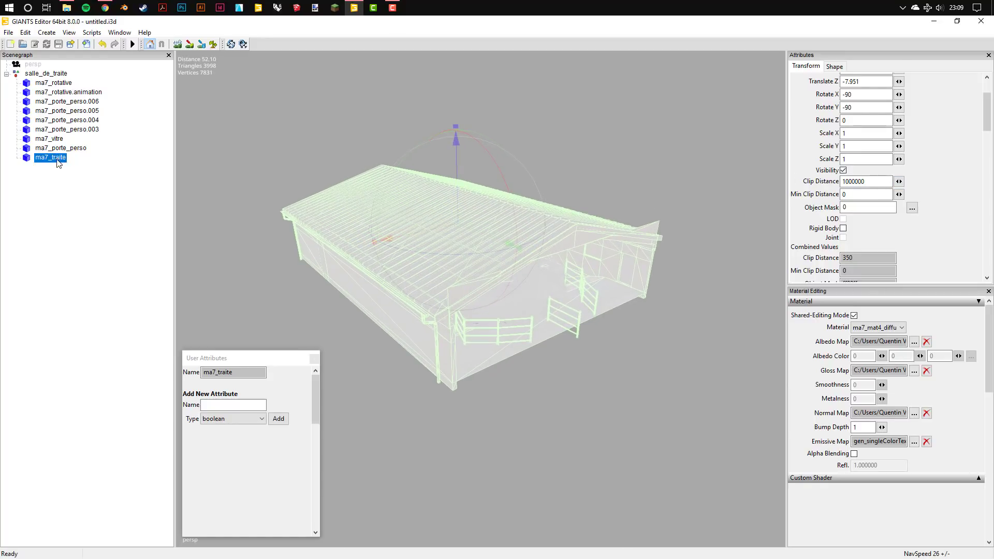
double_click(867, 179)
text(3)
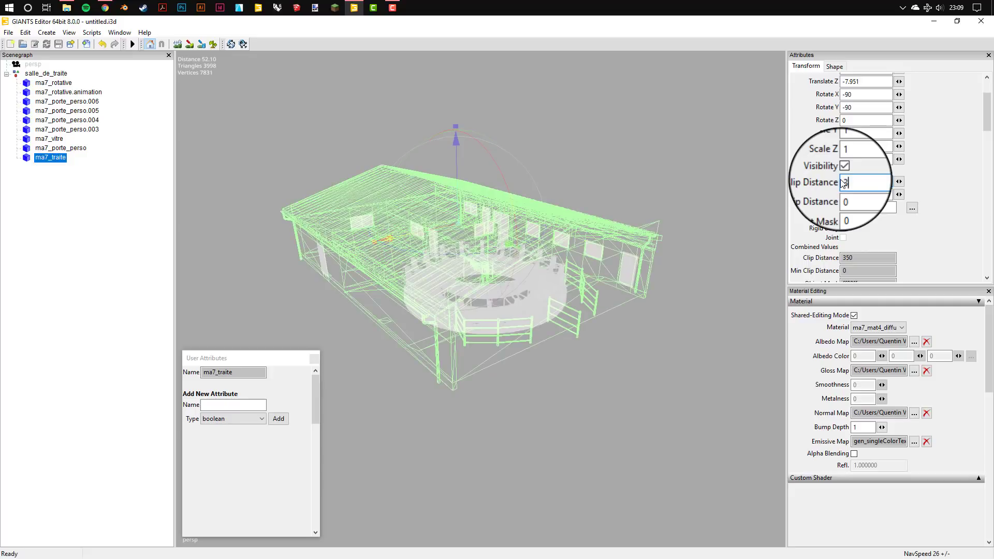
text(50)
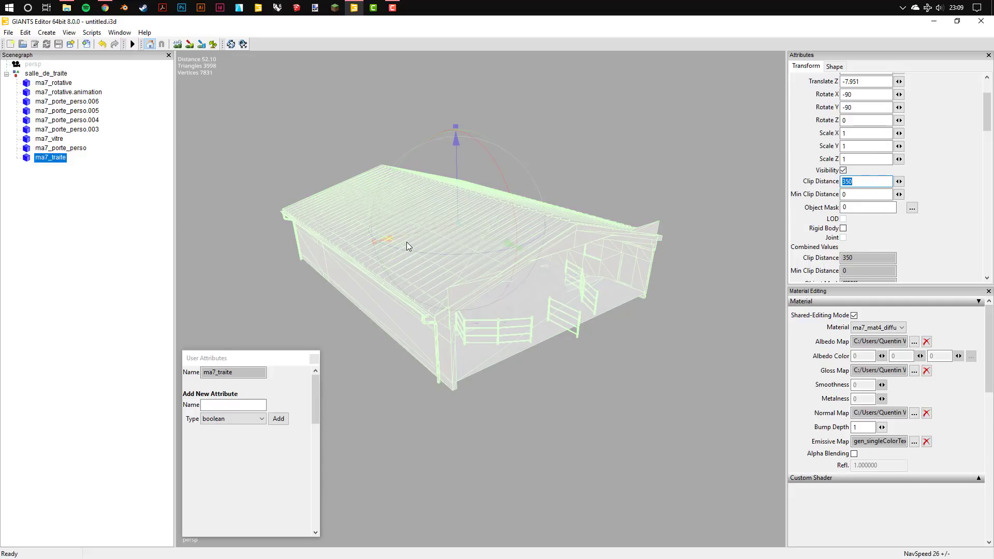
click(66, 149)
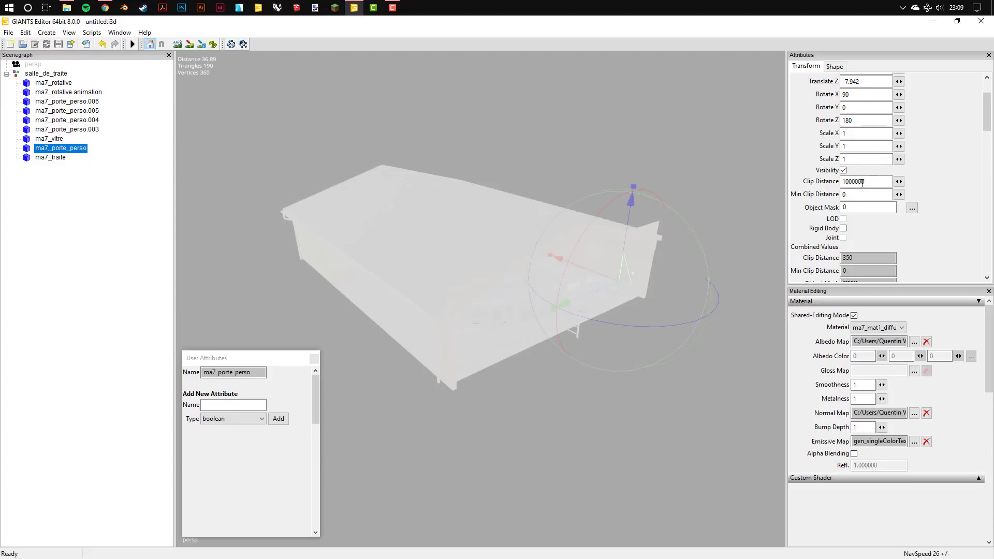
drag(862, 182, 838, 179)
text(150)
key(Return)
click(49, 139)
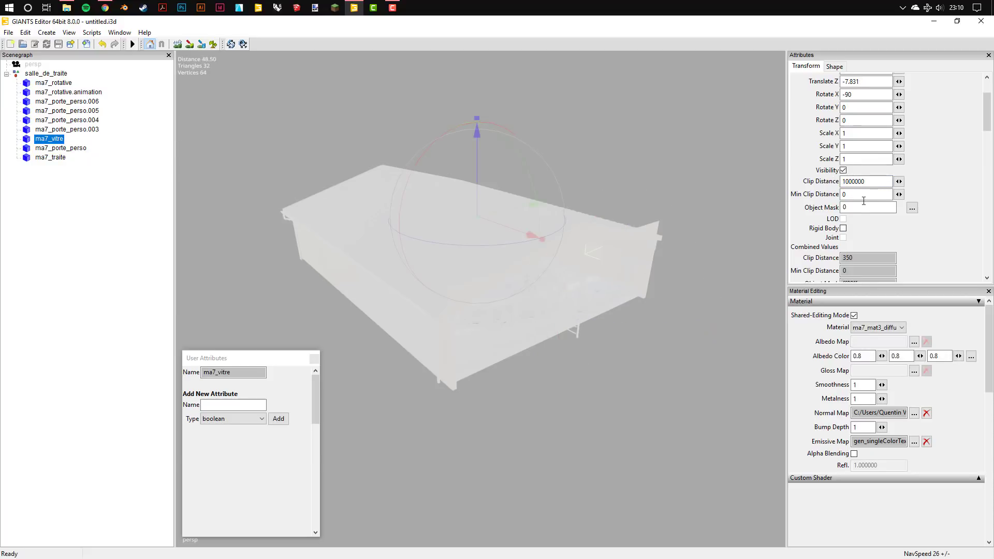
drag(880, 182, 800, 184)
text(100)
key(Return)
Step: Give the ma7_porte_perso.005 and .006 doors a Clip Distance of 150
click(67, 130)
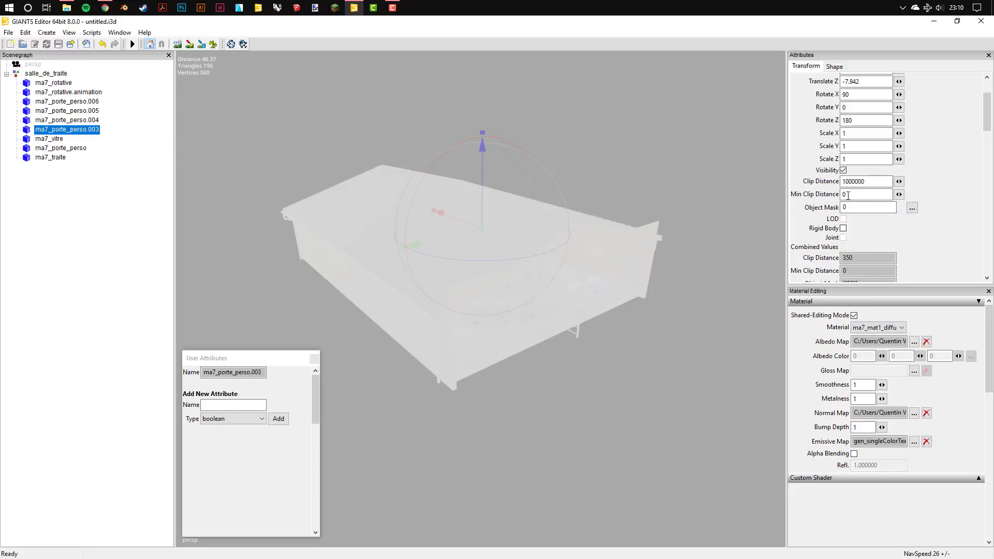
drag(880, 182, 781, 178)
click(72, 120)
drag(869, 183, 762, 185)
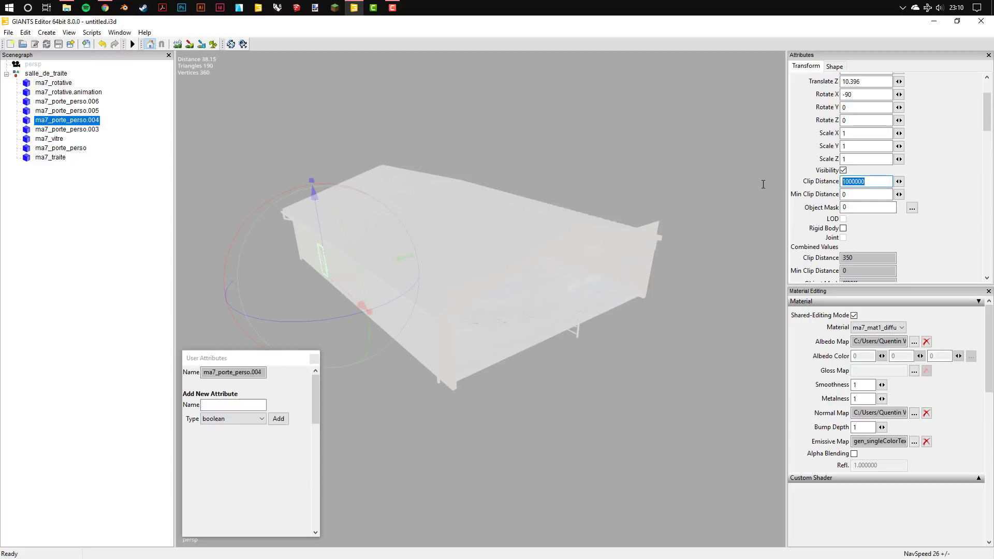
click(67, 111)
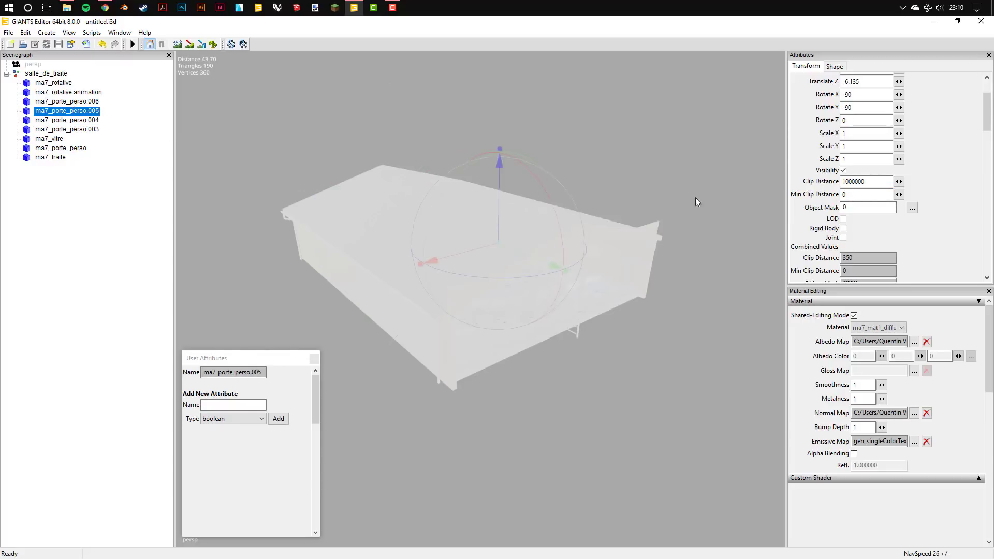
drag(865, 183, 805, 182)
text(150)
key(Return)
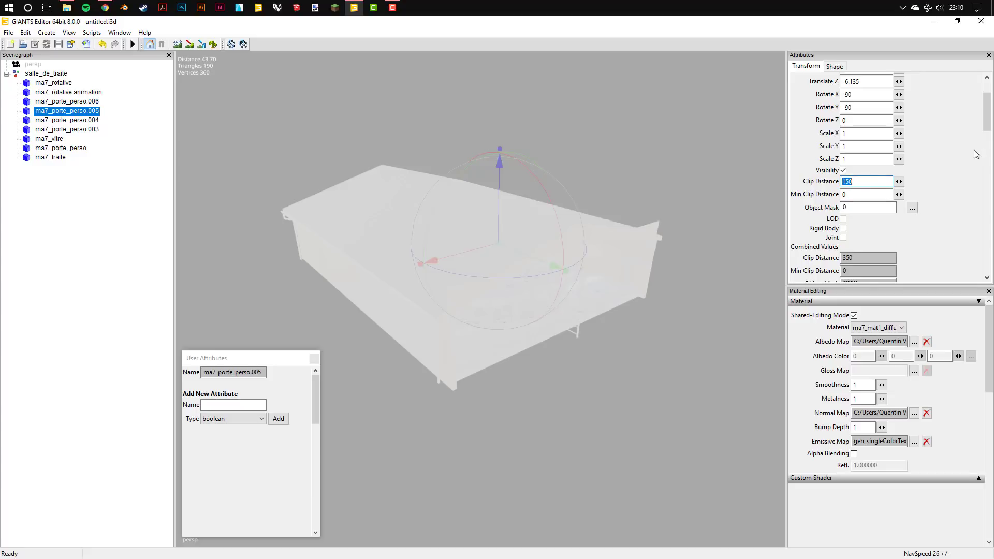
click(61, 101)
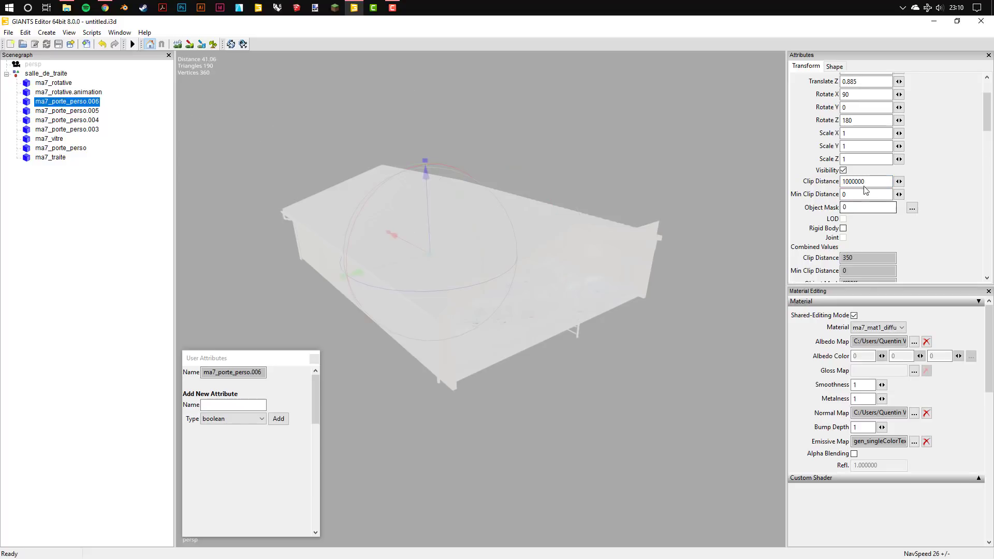
drag(865, 182, 811, 184)
text(150)
key(Return)
scroll(510, 298, up, 2)
scroll(520, 294, up, 2)
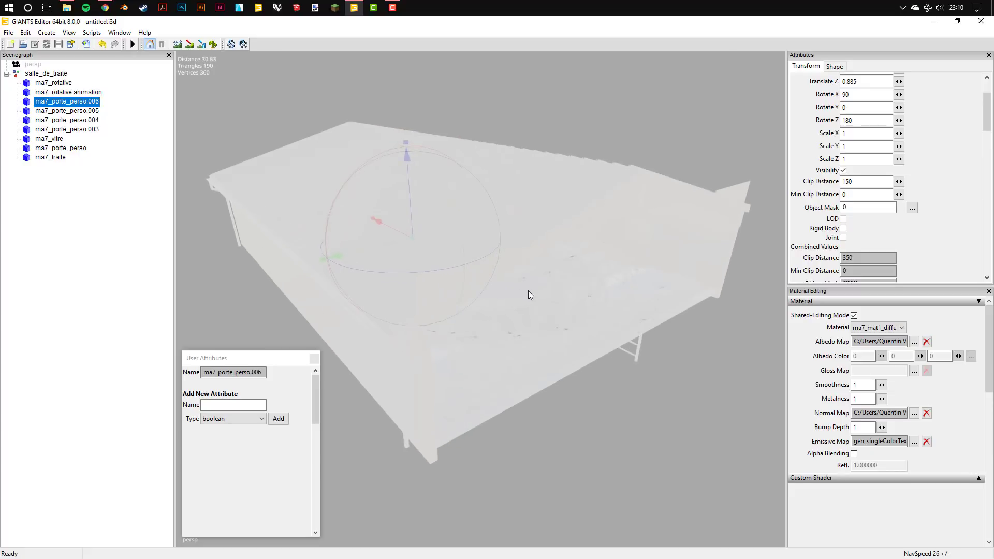
click(54, 84)
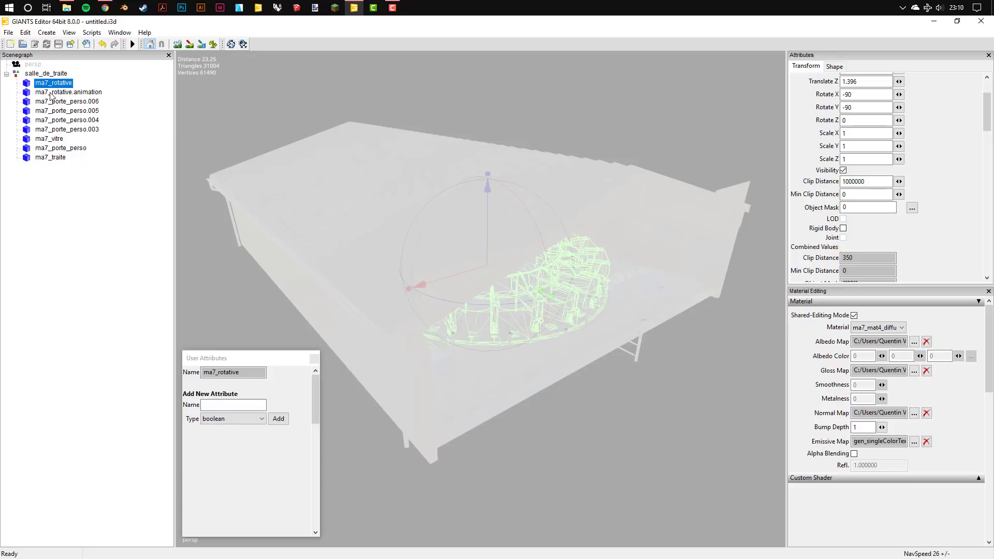
click(76, 95)
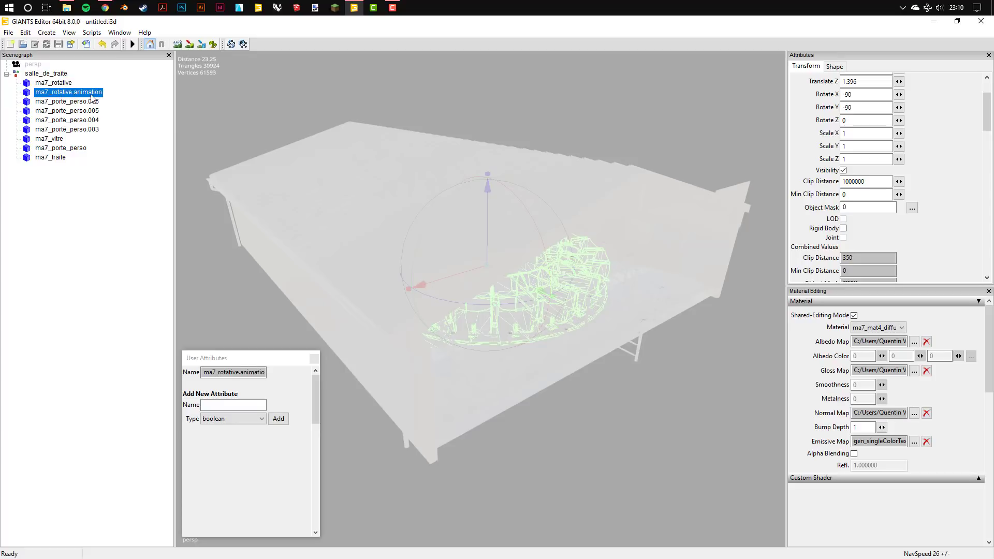
scroll(503, 253, up, 3)
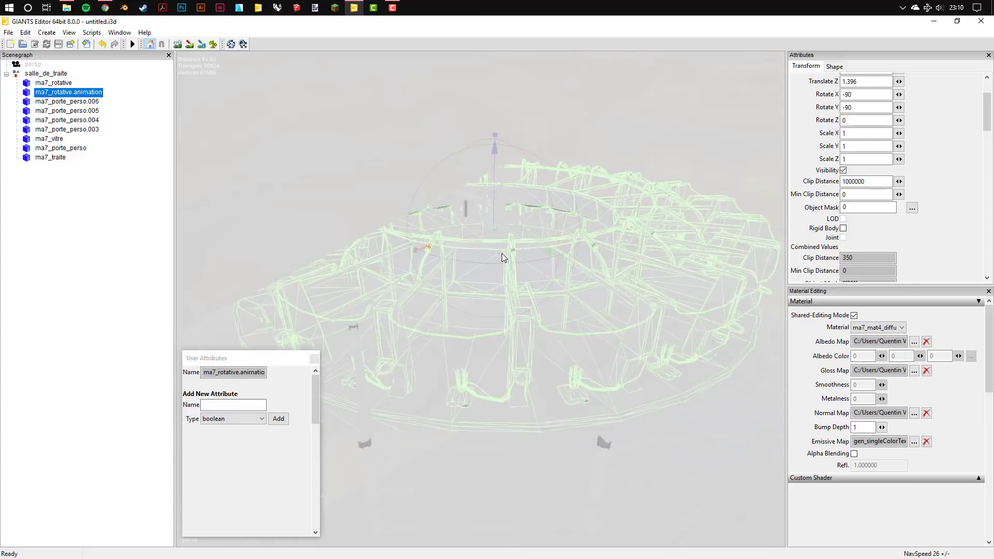
key(f)
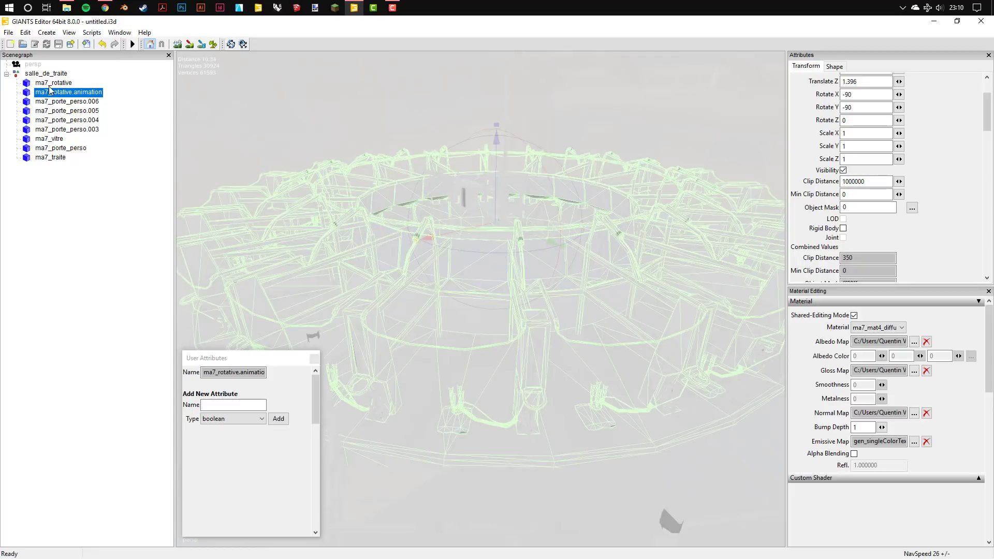
click(58, 83)
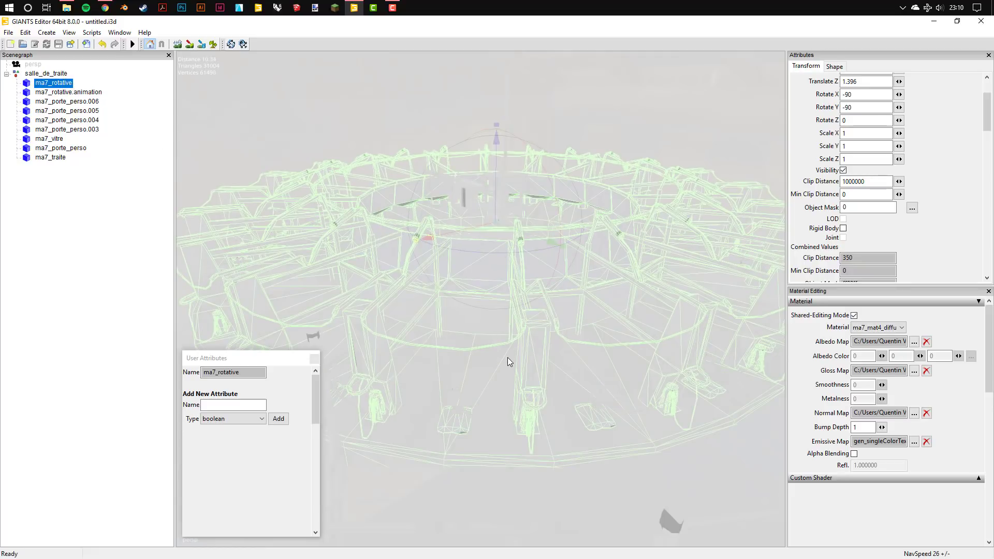
scroll(511, 337, up, 5)
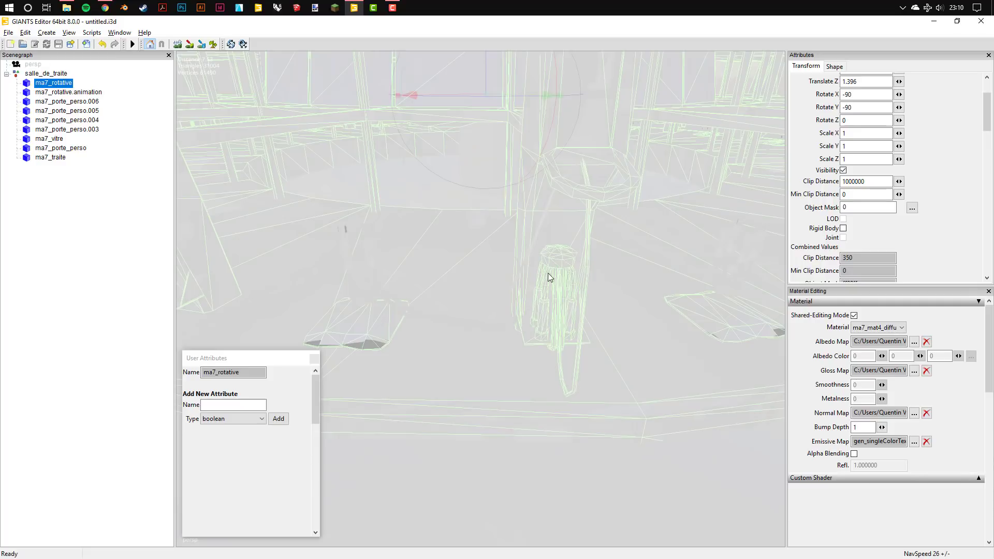
click(67, 93)
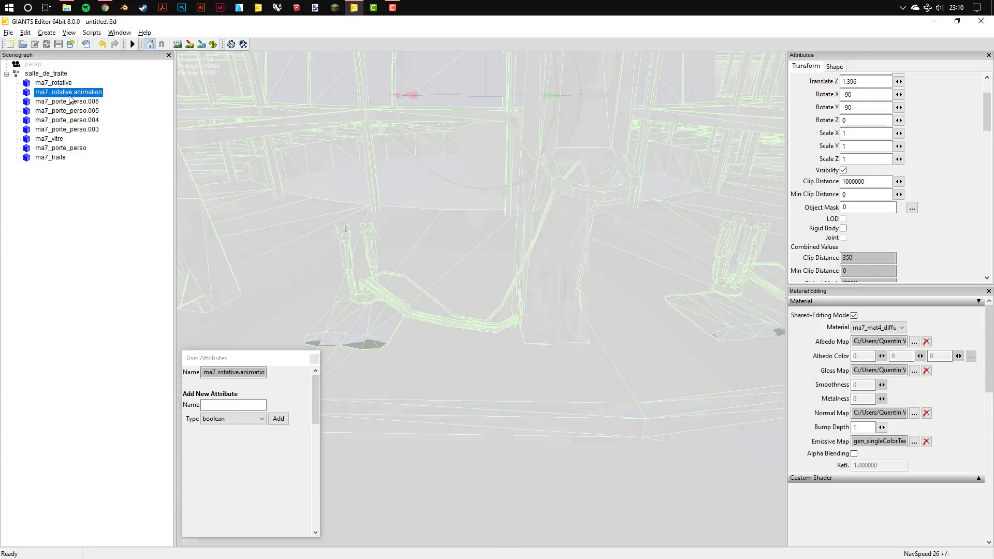
key(f)
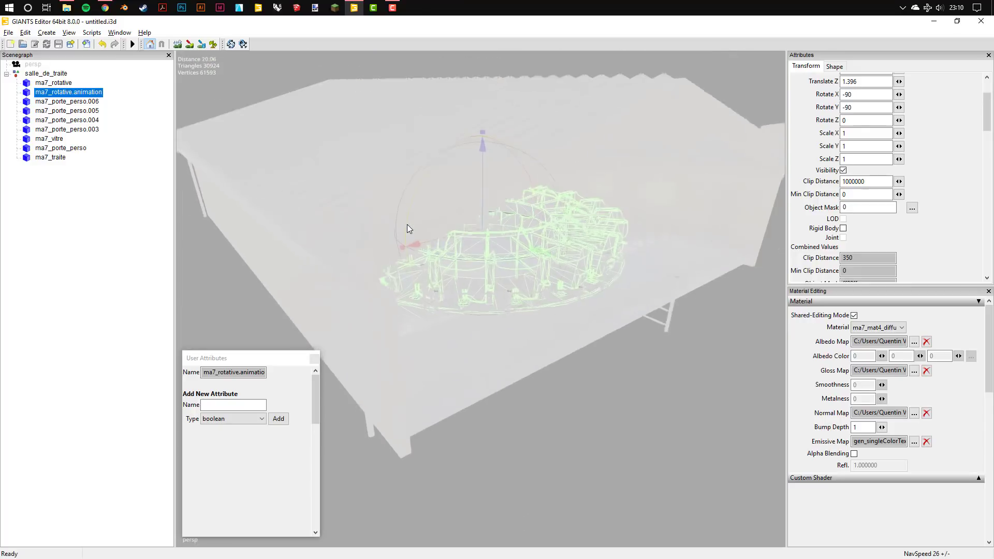
mouse_move(464, 244)
middle_down()
mouse_move(460, 232)
mouse_move(476, 231)
middle_up()
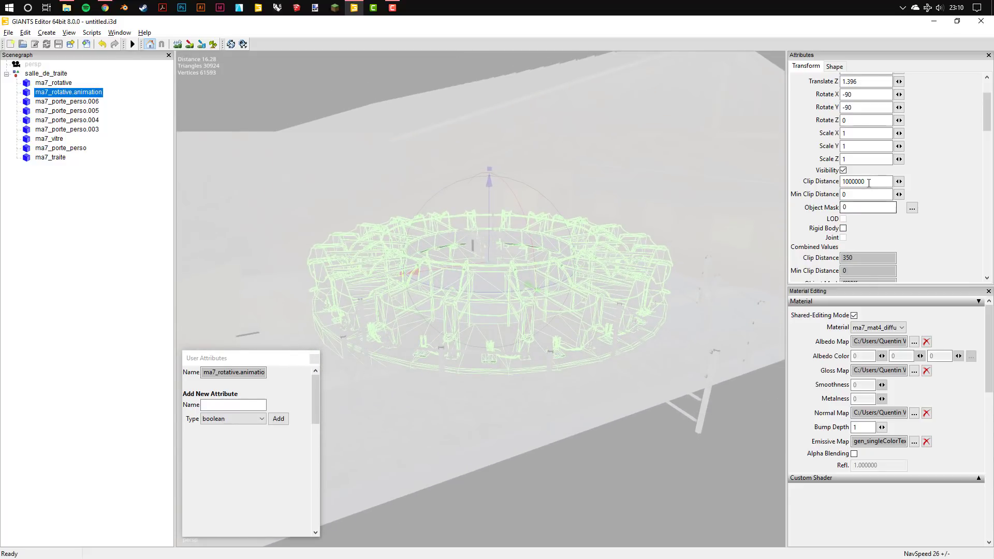
Step: Set ma7_rotative.animation's clip distance to 150
double_click(843, 183)
text(150)
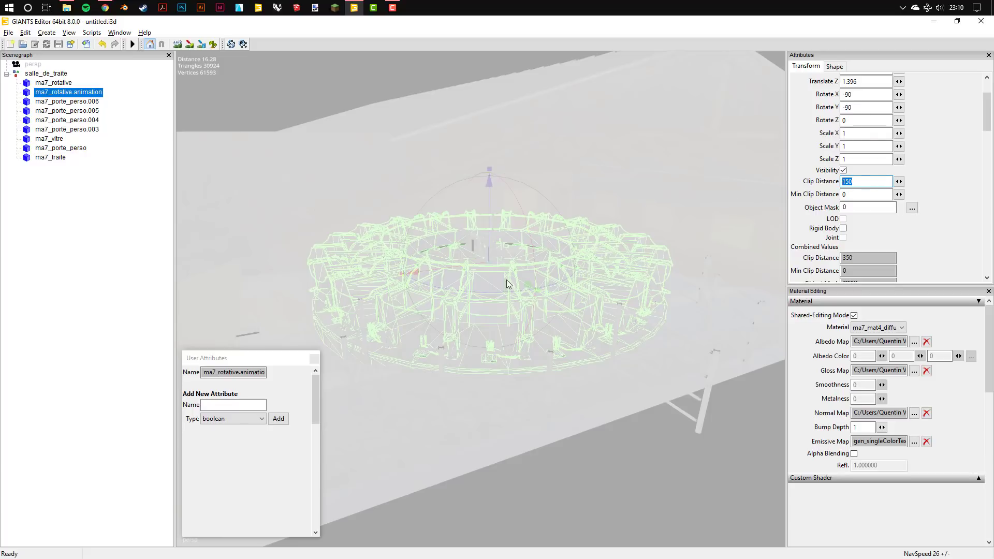
scroll(534, 257, up, 5)
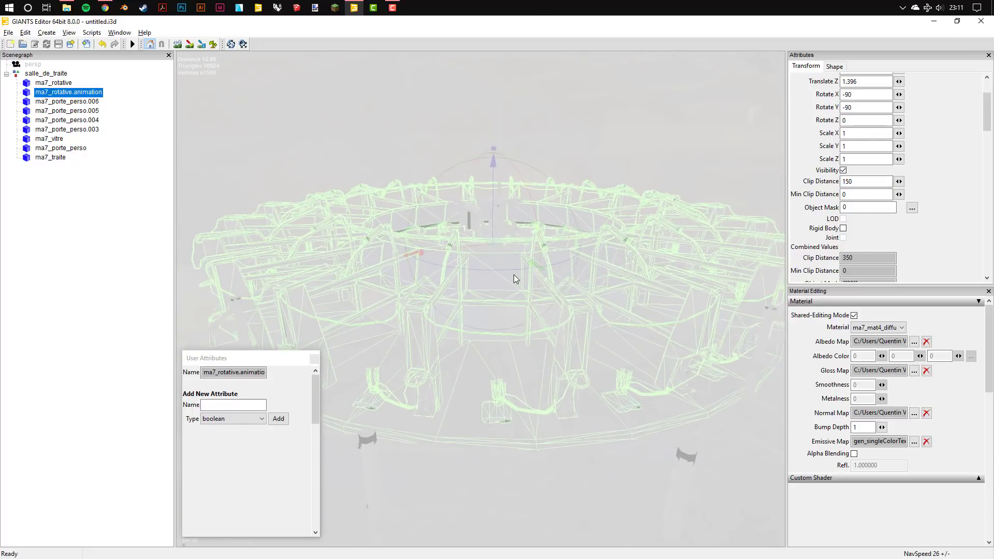
scroll(514, 274, down, 3)
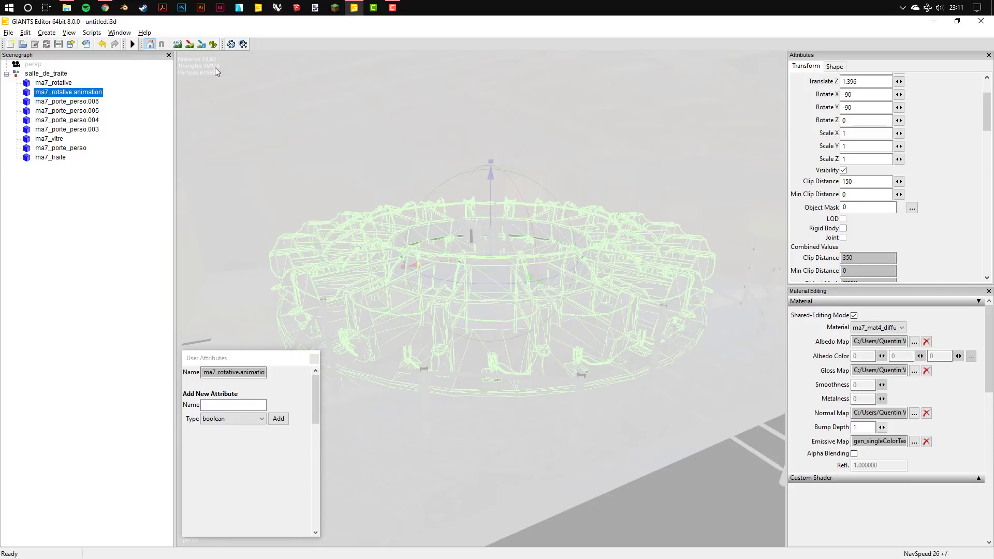
scroll(515, 235, down, 10)
scroll(424, 255, down, 5)
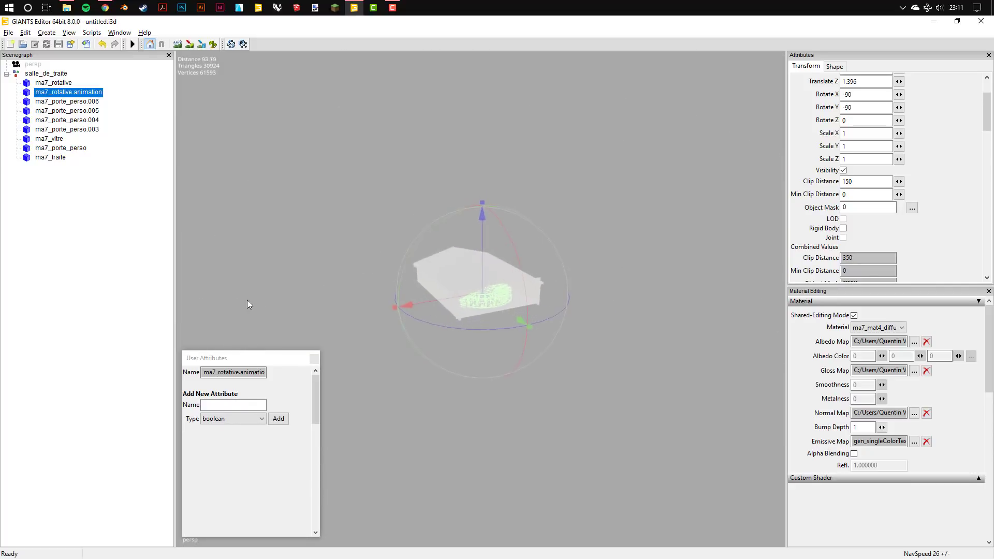
scroll(502, 237, up, 10)
scroll(519, 234, down, 2)
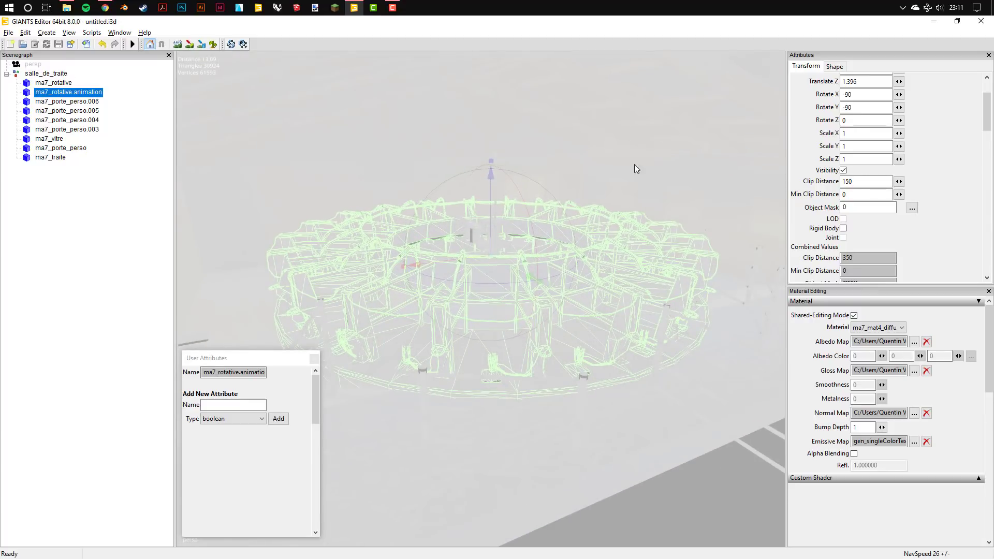
Step: Give ma7_rotative a clip distance of 150 and flag it as a rigid body
click(54, 83)
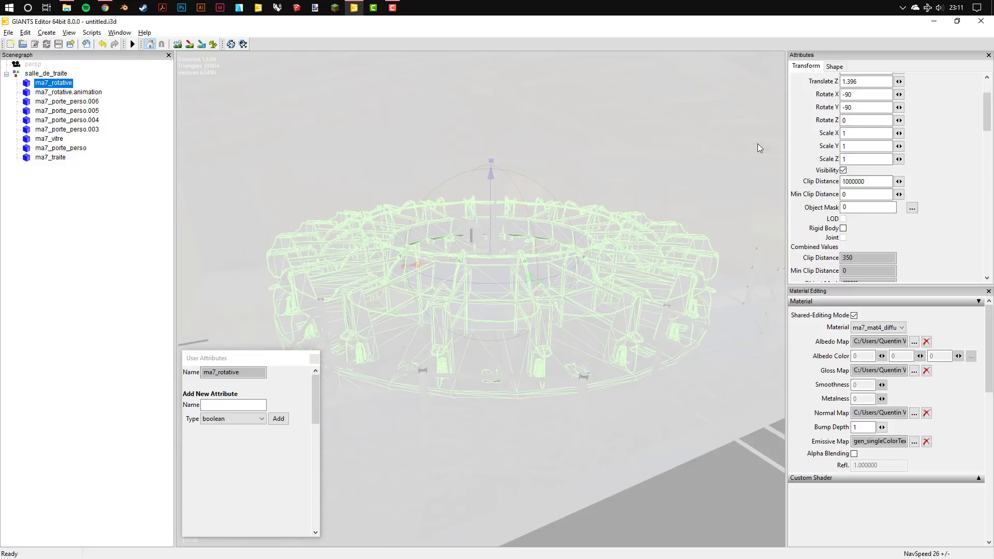
double_click(869, 181)
text(150)
key(Return)
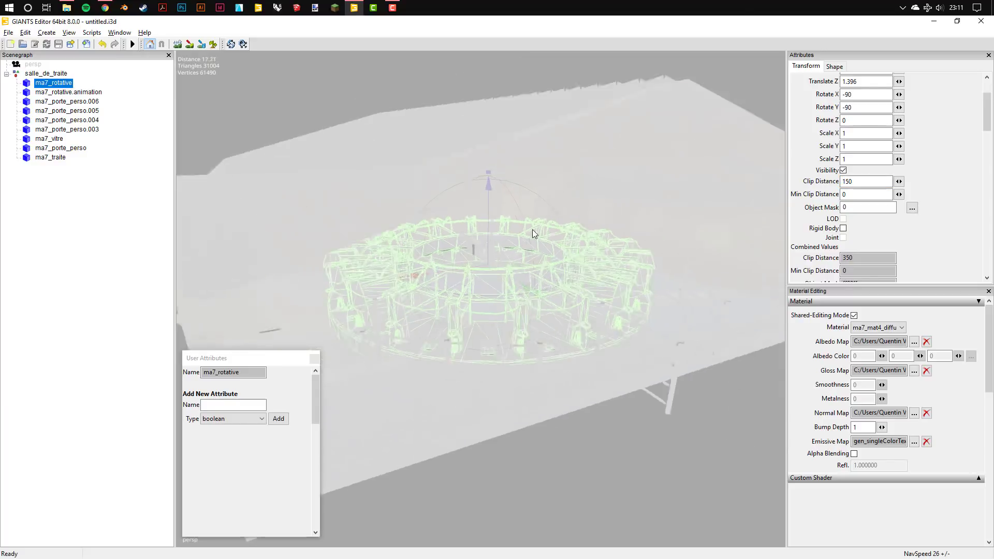
scroll(532, 229, down, 5)
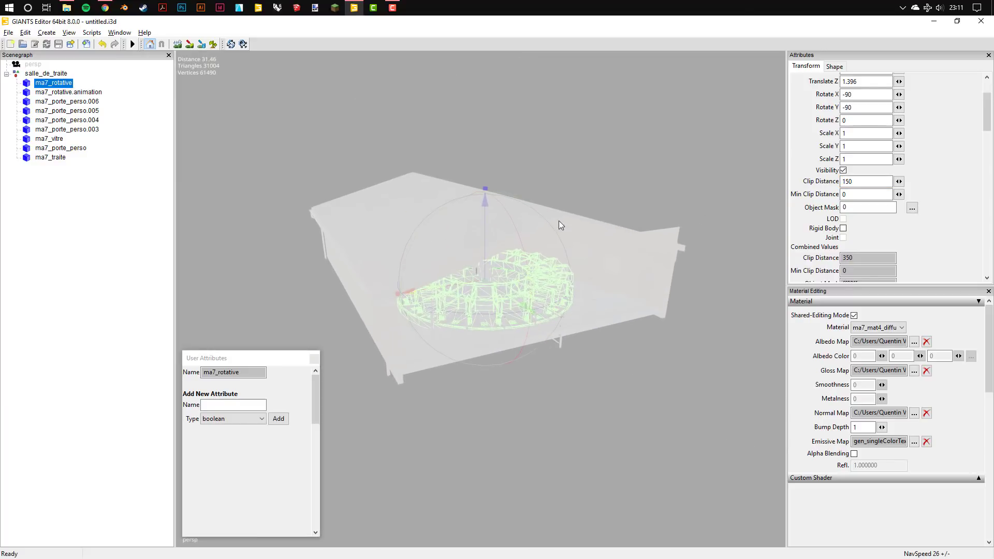
click(842, 229)
Step: Make the building ma7_traite and the door ma7_porte_perso rigid bodies
click(82, 92)
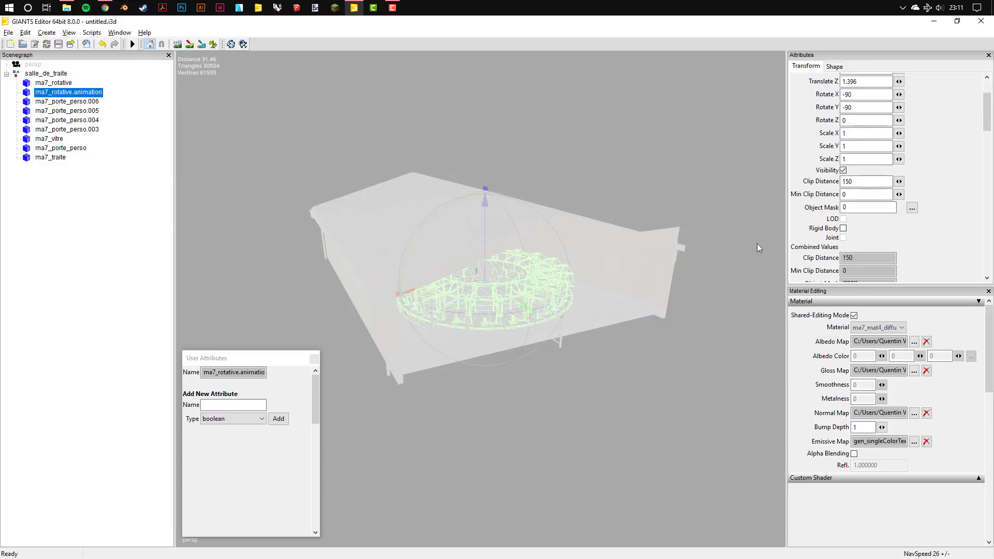
click(843, 229)
click(50, 157)
click(843, 229)
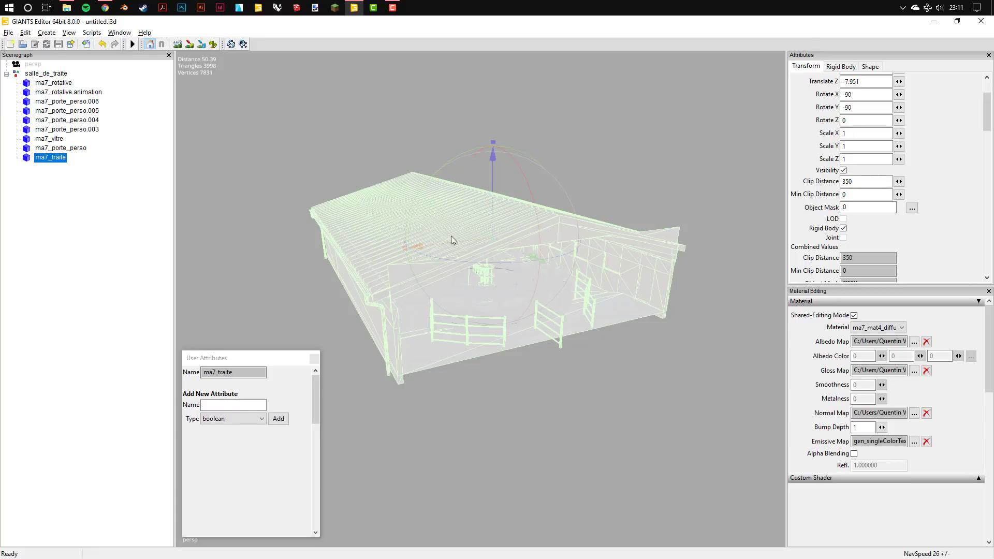
alt+drag(452, 235, 469, 224)
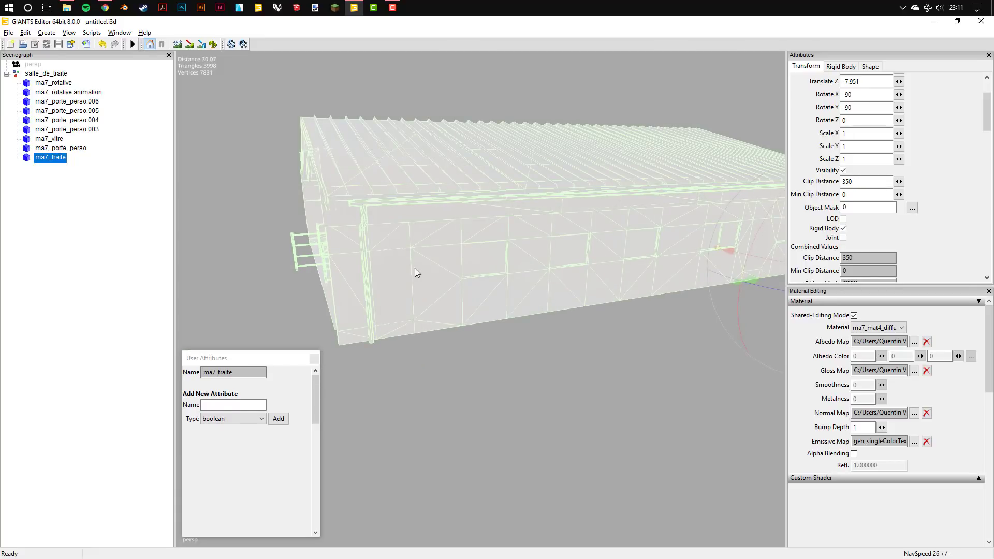
click(399, 263)
click(843, 228)
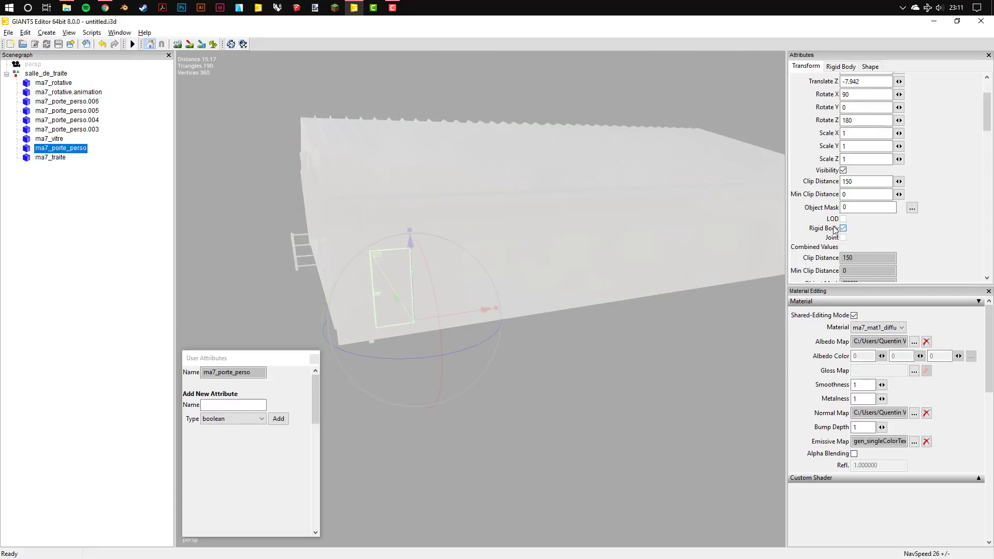
Step: Make the door ma7_porte_perso.003 a rigid body
alt+drag(750, 222, 624, 219)
click(365, 218)
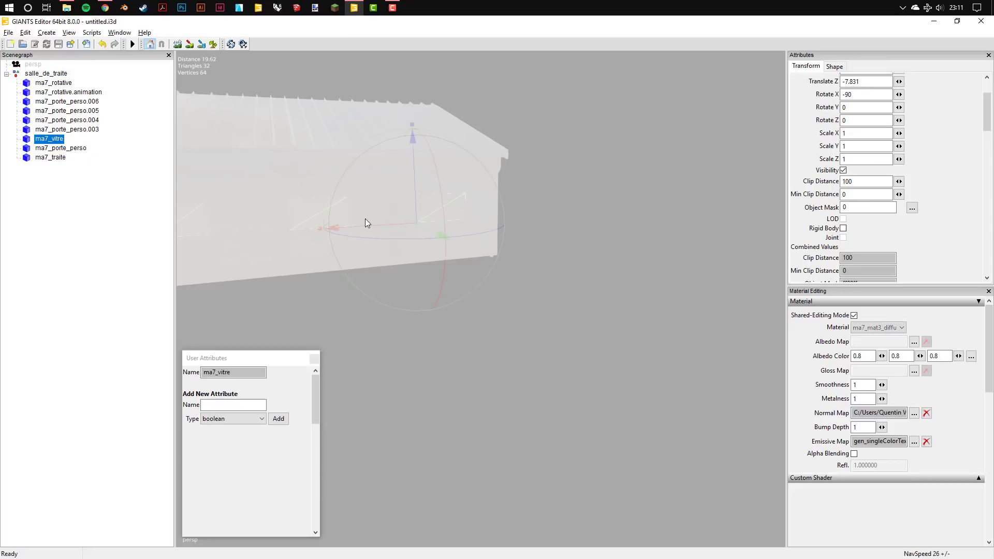
click(402, 206)
click(399, 205)
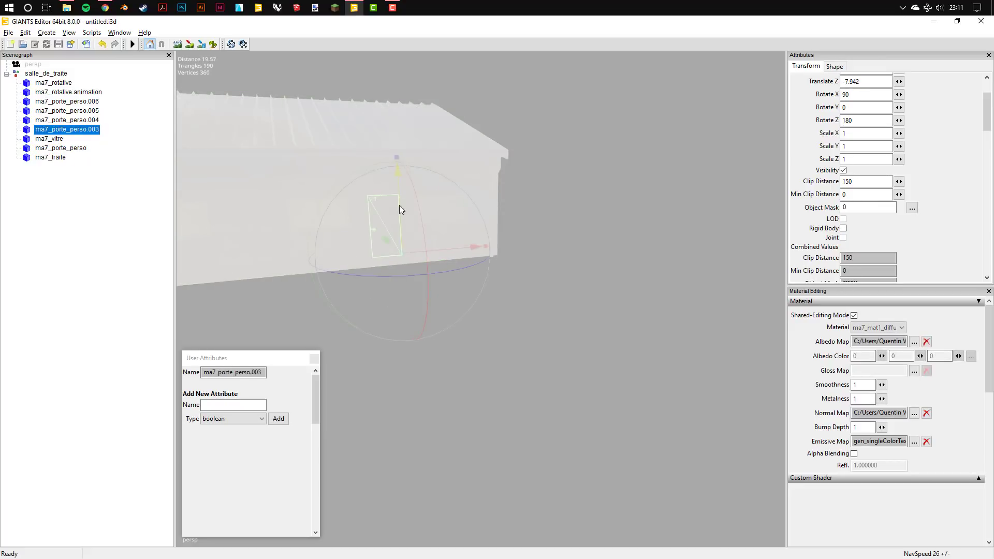
click(843, 228)
Step: Select door ma7_porte_perso.004 and inspect it up close, then reselect ma7_traite
mouse_move(498, 138)
alt+mouse_down()
mouse_move(457, 203)
mouse_move(422, 215)
alt+mouse_up()
click(411, 281)
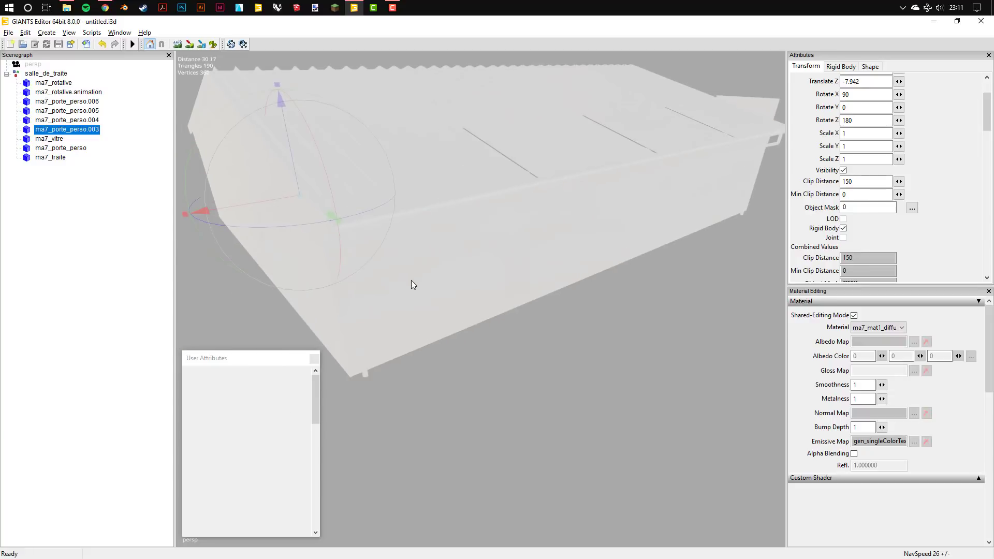
click(511, 257)
mouse_move(492, 195)
alt+mouse_down()
mouse_move(510, 199)
mouse_move(547, 156)
mouse_move(640, 217)
mouse_move(578, 213)
alt+mouse_up()
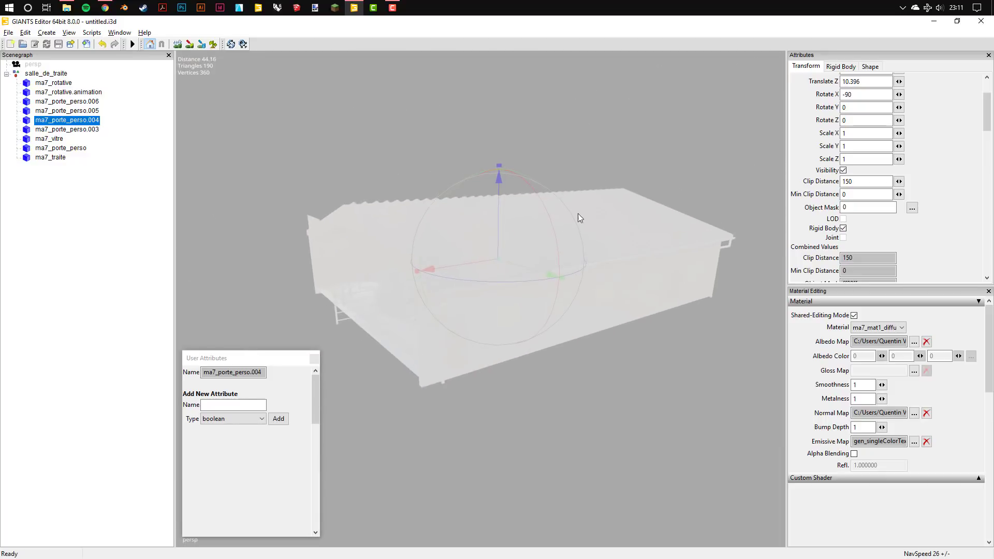
alt+middle_drag(514, 310, 528, 306)
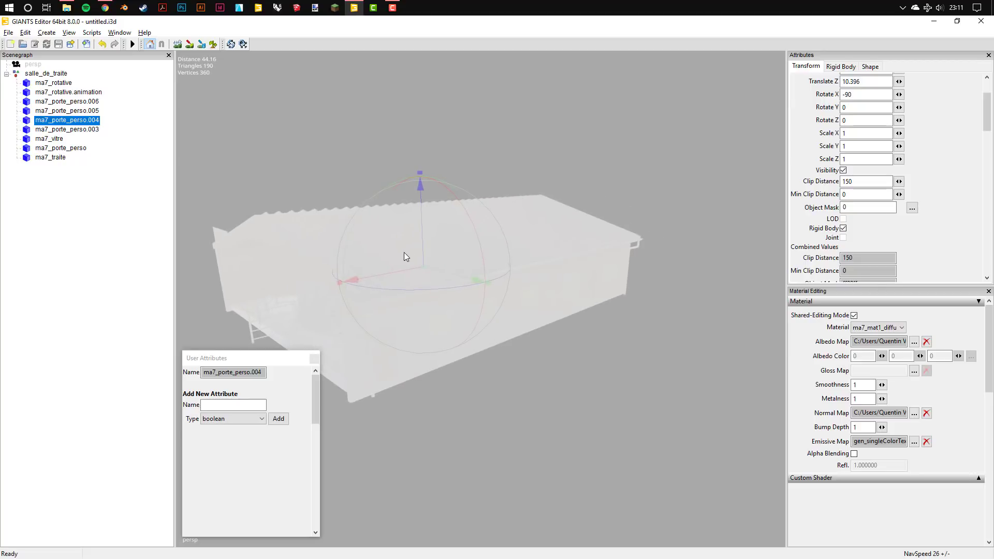
alt+middle_drag(405, 256, 426, 291)
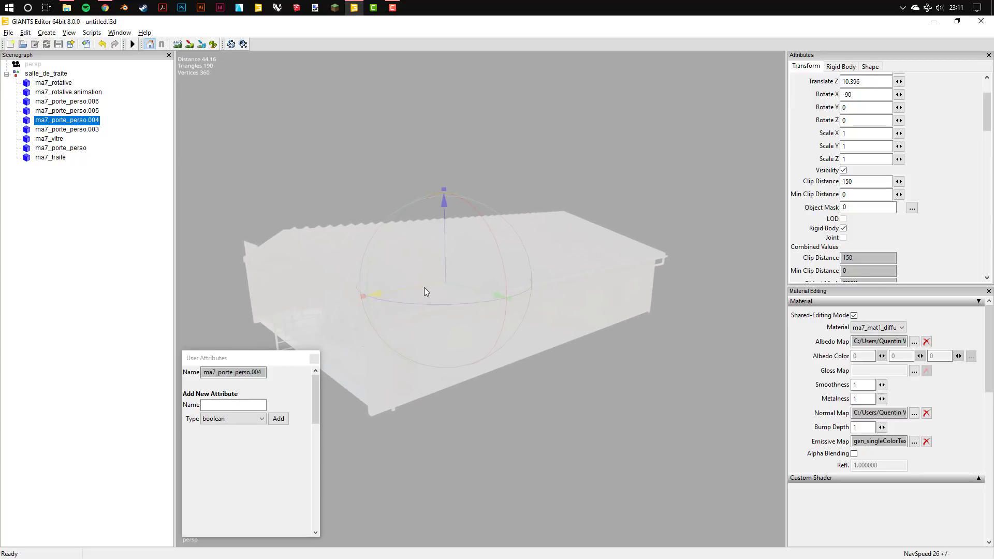
click(57, 157)
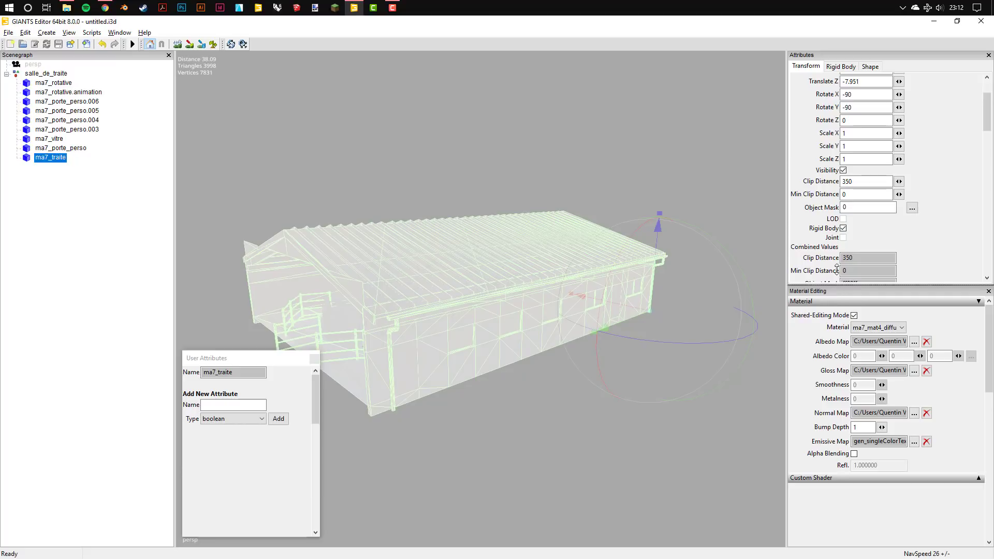
drag(836, 286, 844, 212)
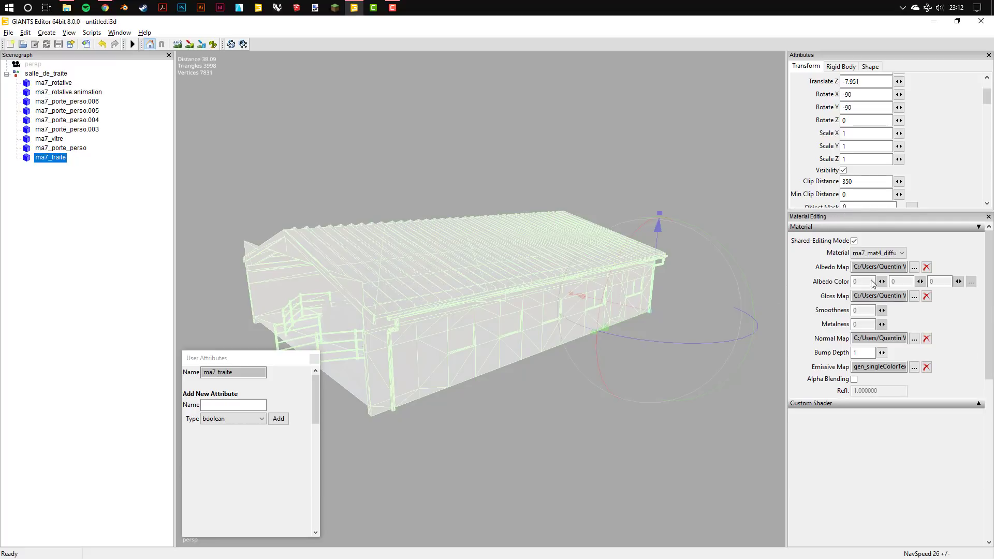
click(878, 253)
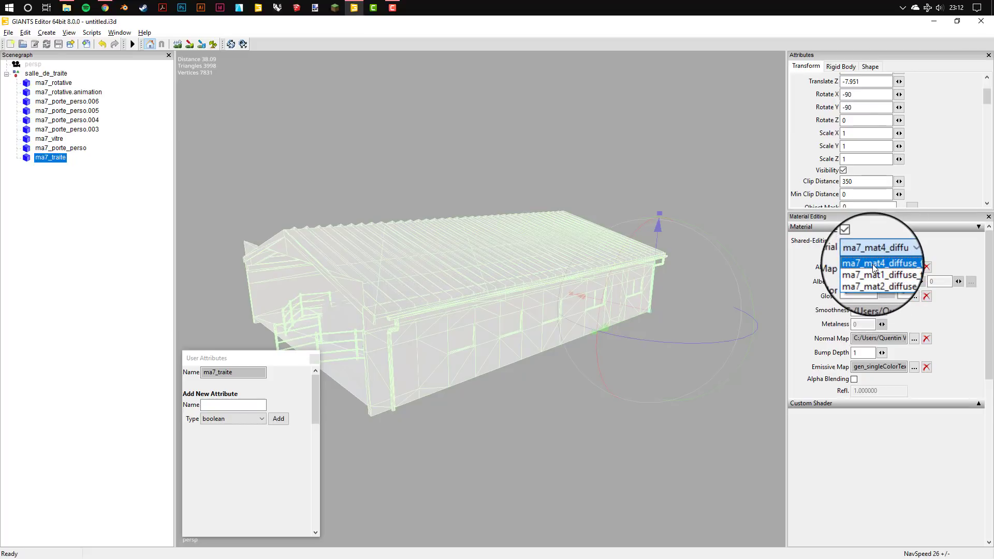
click(875, 264)
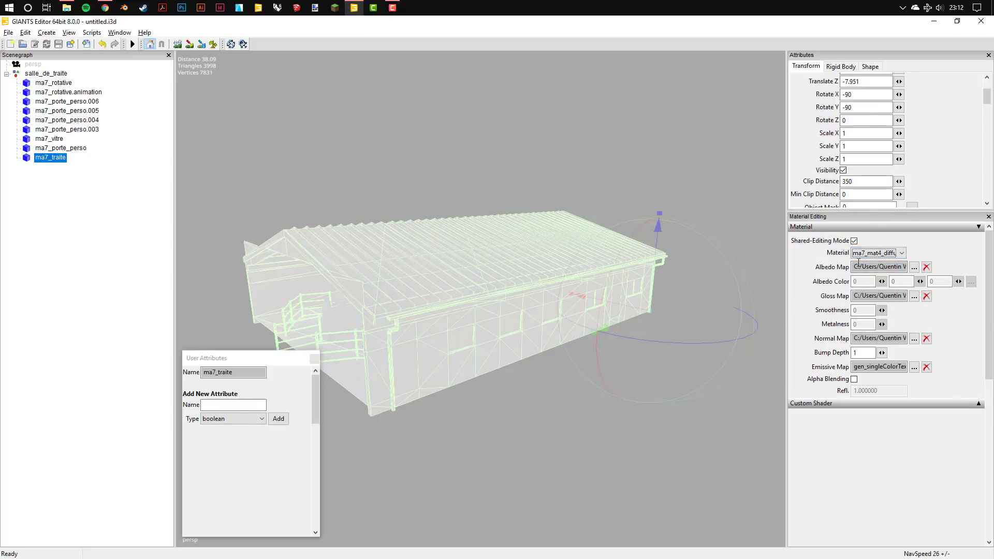
click(869, 253)
click(879, 271)
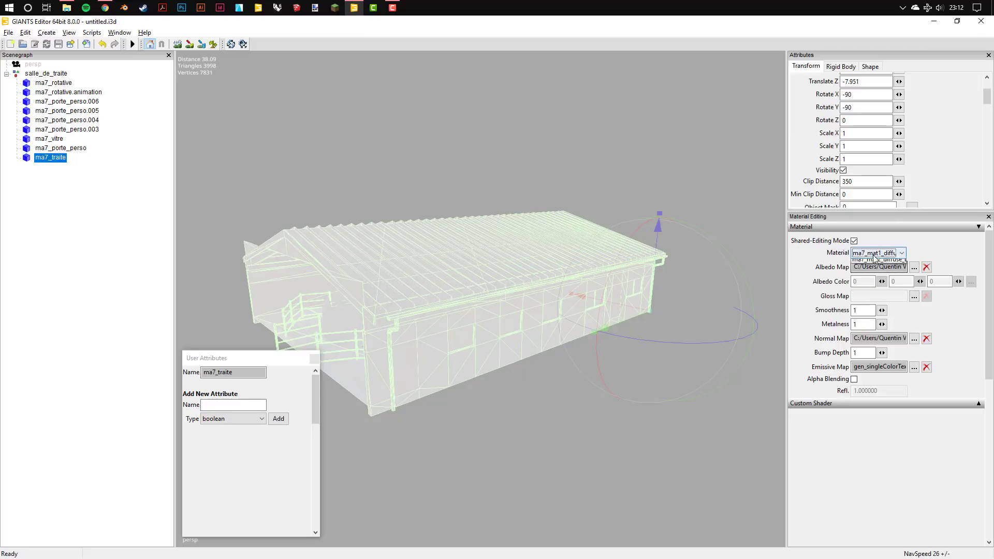
click(879, 253)
click(875, 279)
click(887, 253)
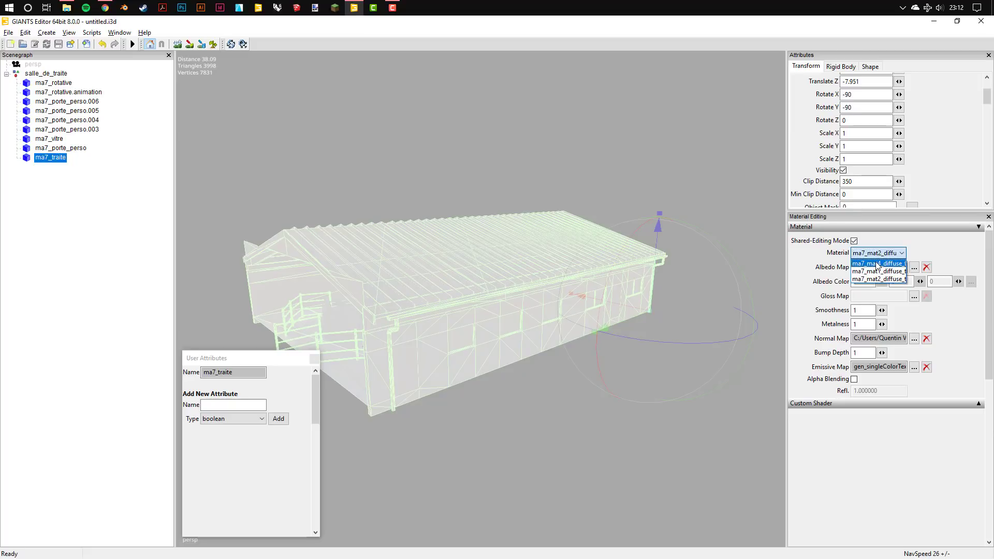
click(877, 264)
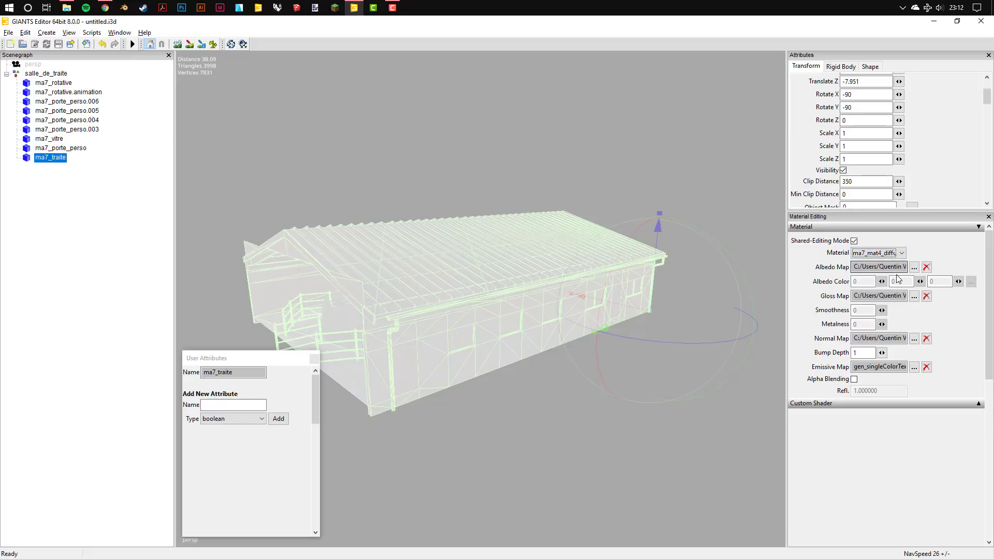
Step: Preview the building material's albedo, gloss and normal textures one after another
double_click(878, 266)
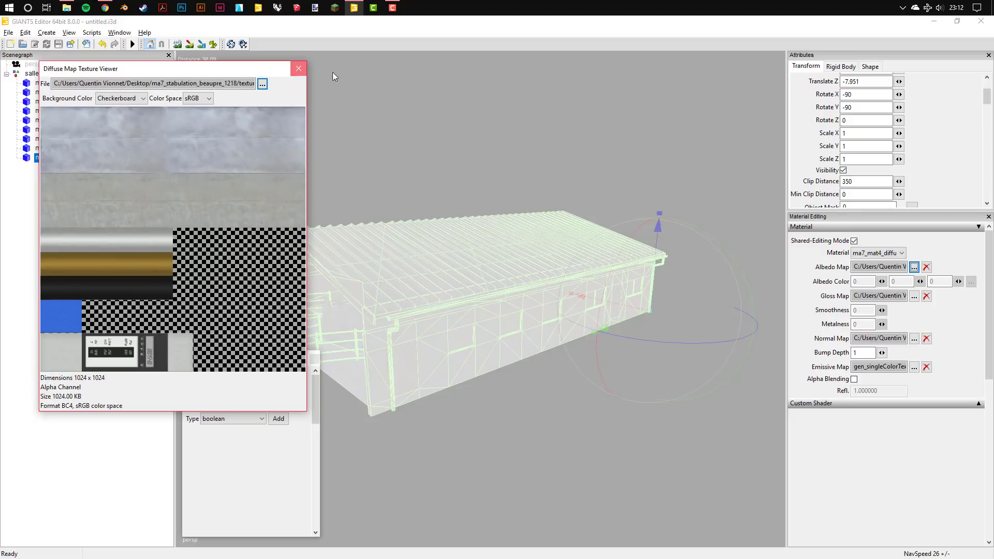
click(299, 68)
double_click(878, 295)
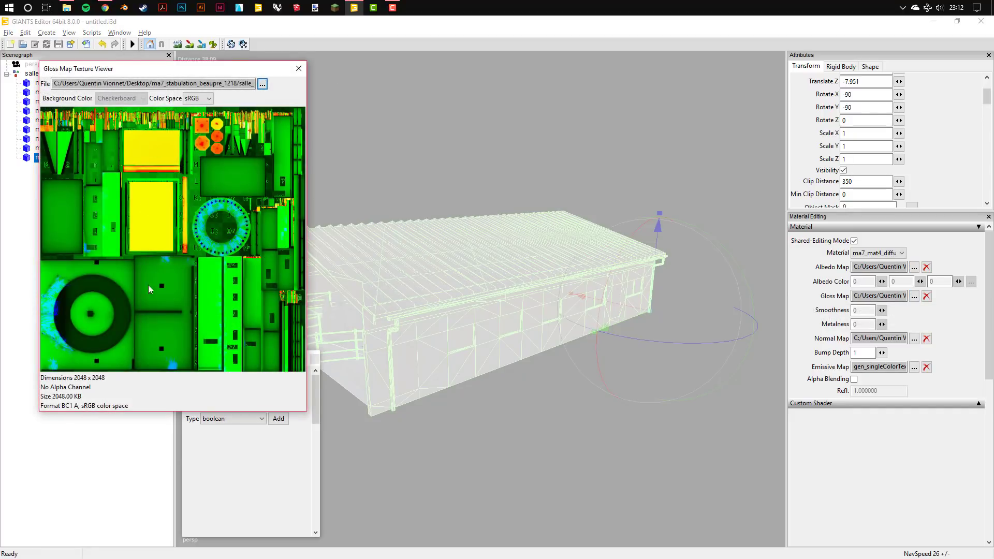
click(299, 68)
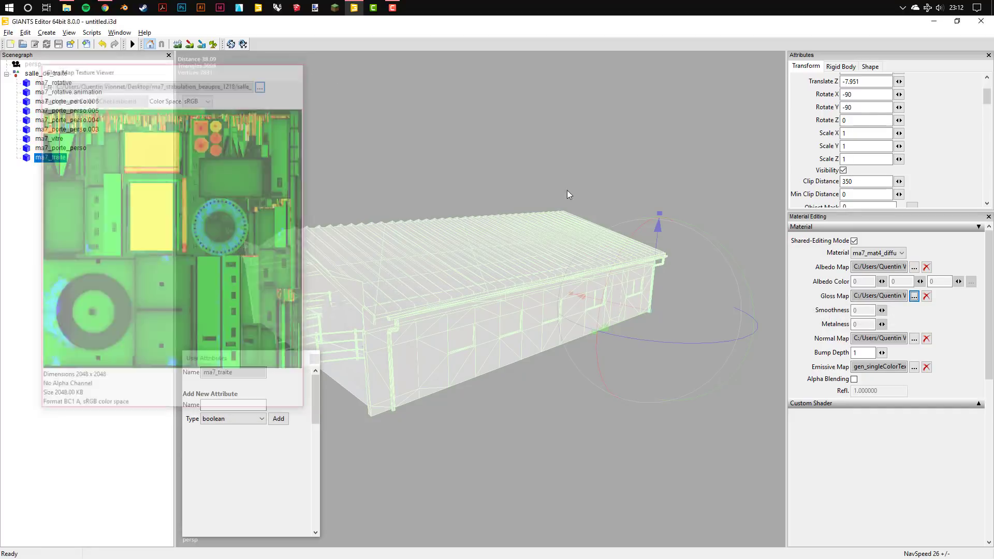
click(914, 338)
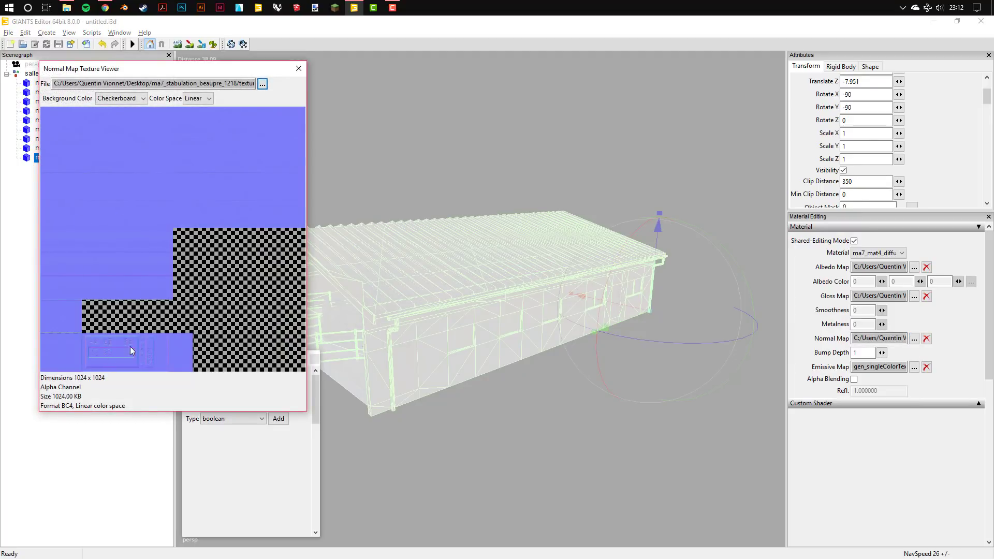
click(297, 68)
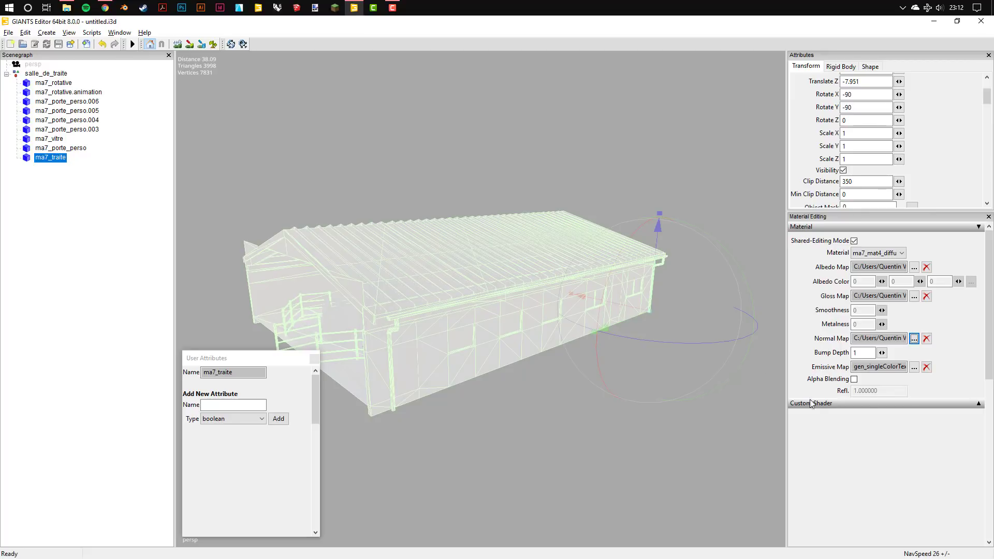
Step: Remove the material's emissive texture and zoom toward the rotary parlour
click(927, 368)
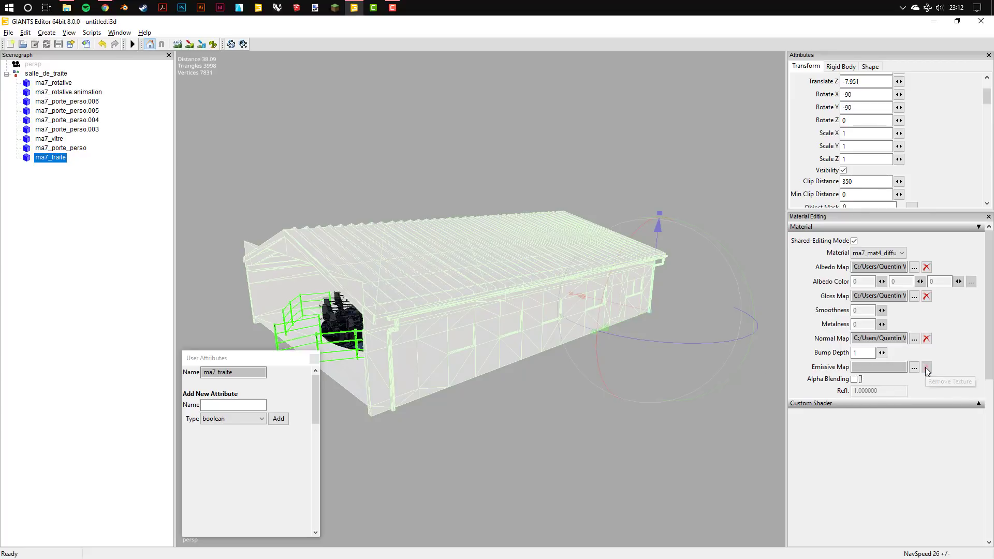
middle_drag(455, 274, 552, 267)
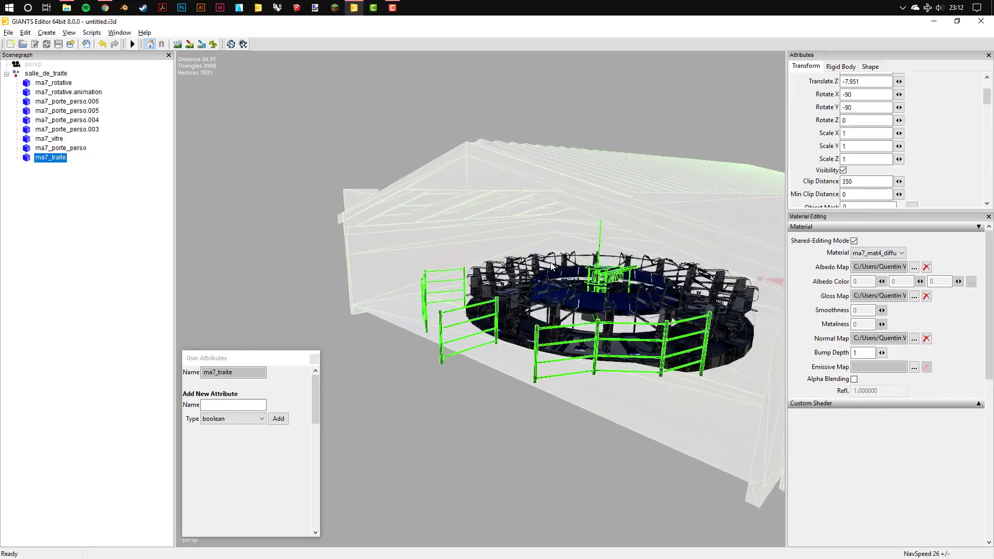
scroll(552, 267, up, 2)
scroll(559, 264, up, 2)
scroll(569, 260, up, 2)
scroll(579, 258, up, 2)
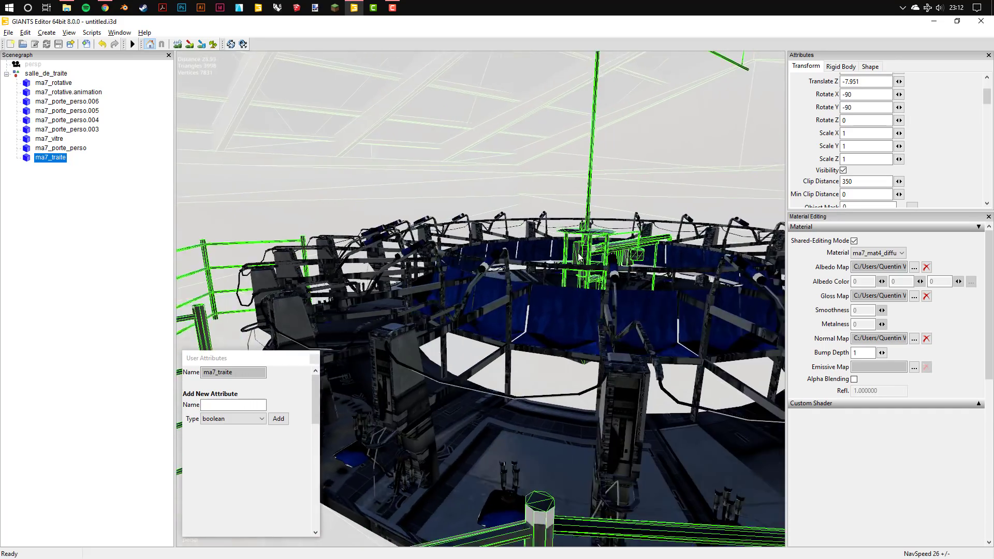
Step: Look down into the rotary parlour, then pull back to see the whole ring
mouse_move(578, 257)
middle_down()
mouse_move(559, 284)
mouse_move(591, 327)
middle_up()
scroll(559, 284, up, 3)
middle_drag(567, 249, 574, 259)
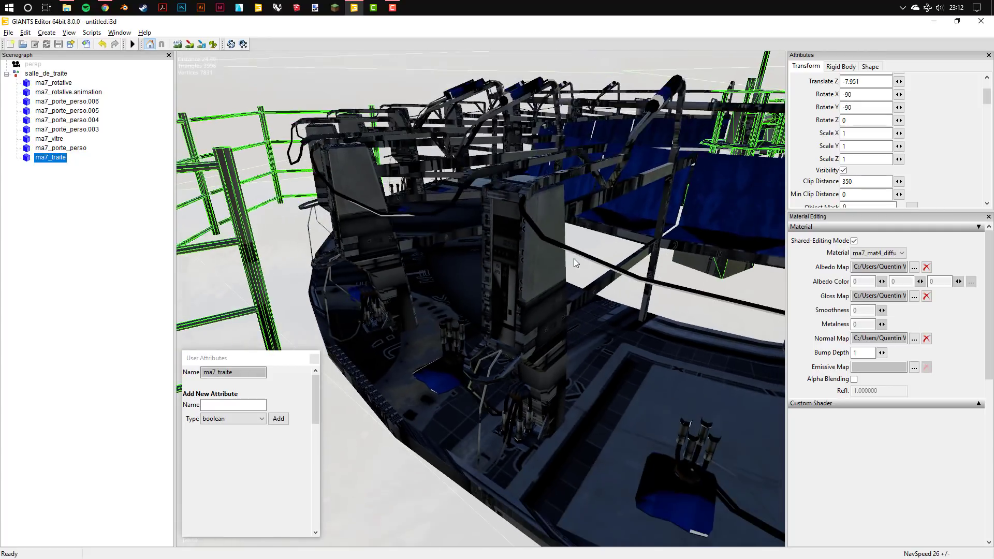
scroll(574, 258, up, 2)
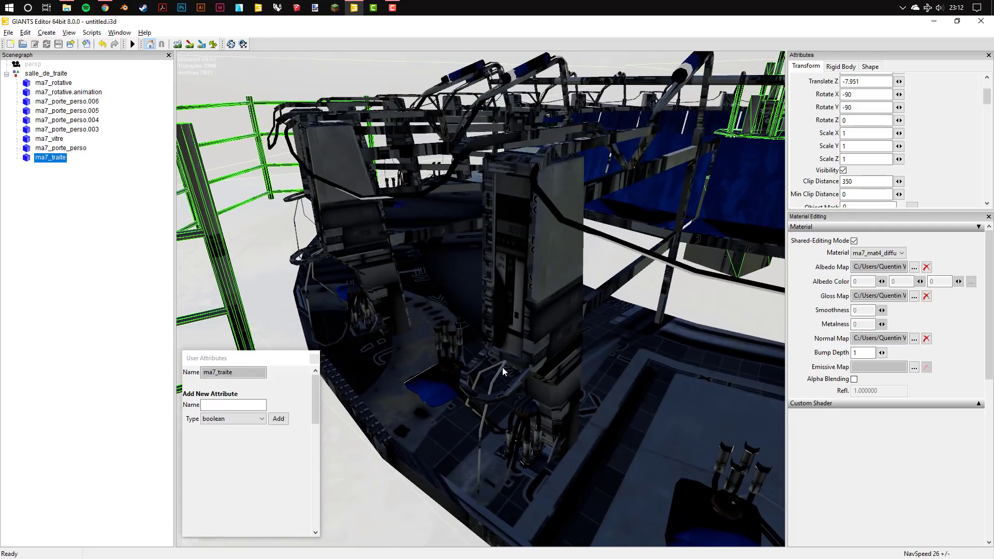
middle_drag(564, 330, 564, 326)
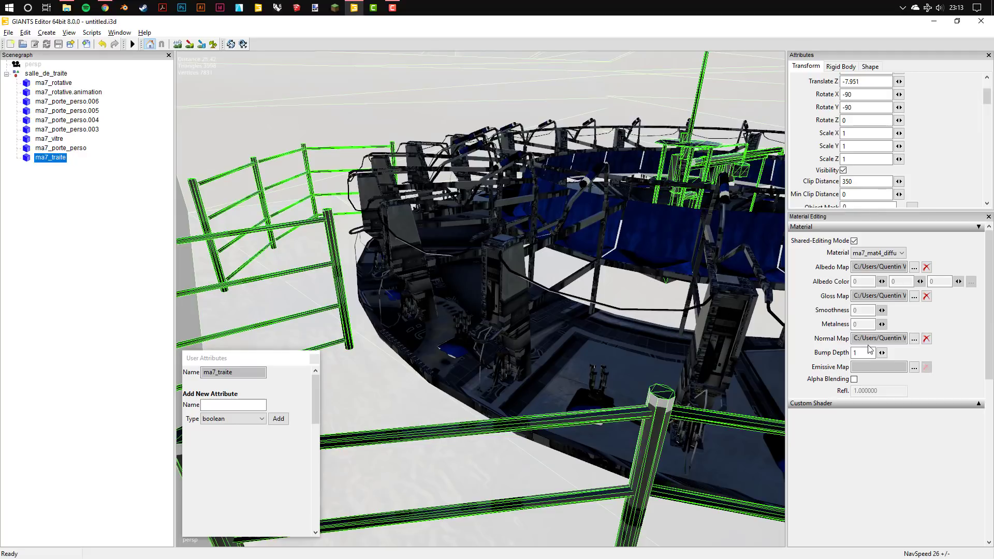
Step: Set the material's bump depth to 0 and expand its Custom Shader section
click(851, 339)
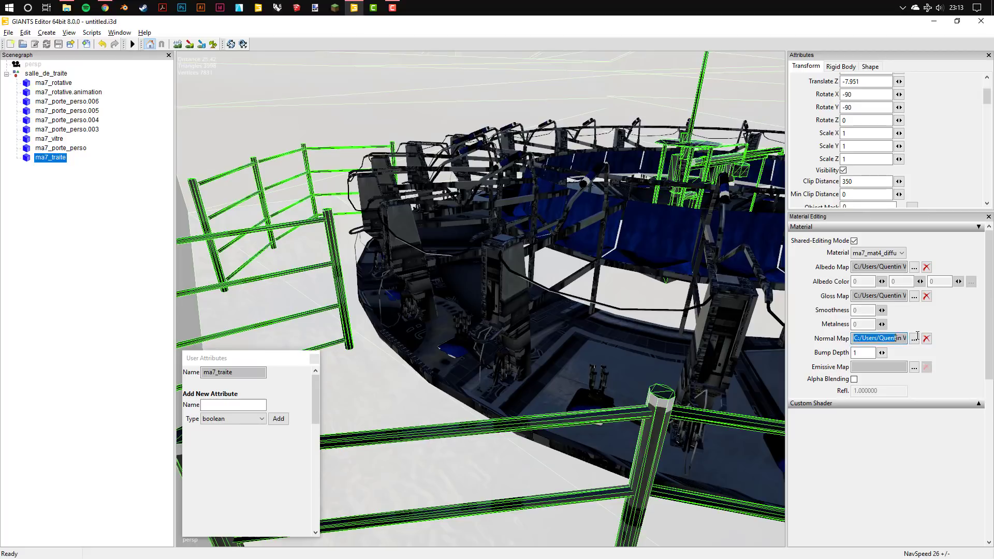
click(860, 352)
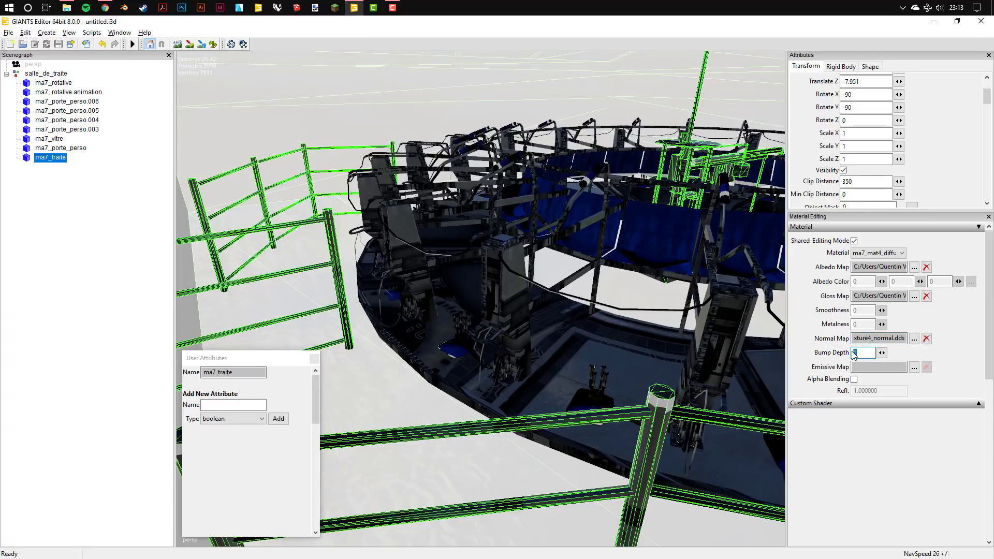
text(0)
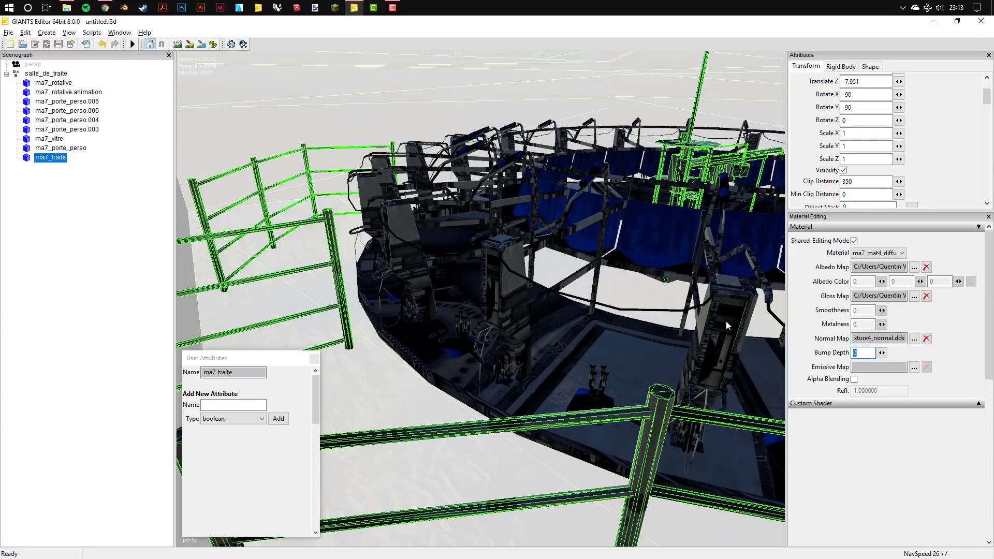
text(1)
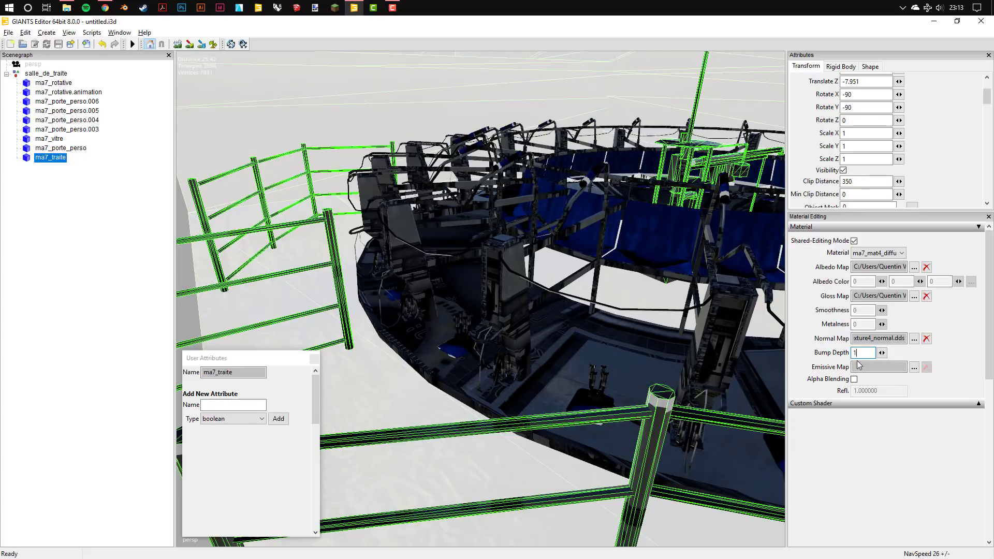
key(BackSpace)
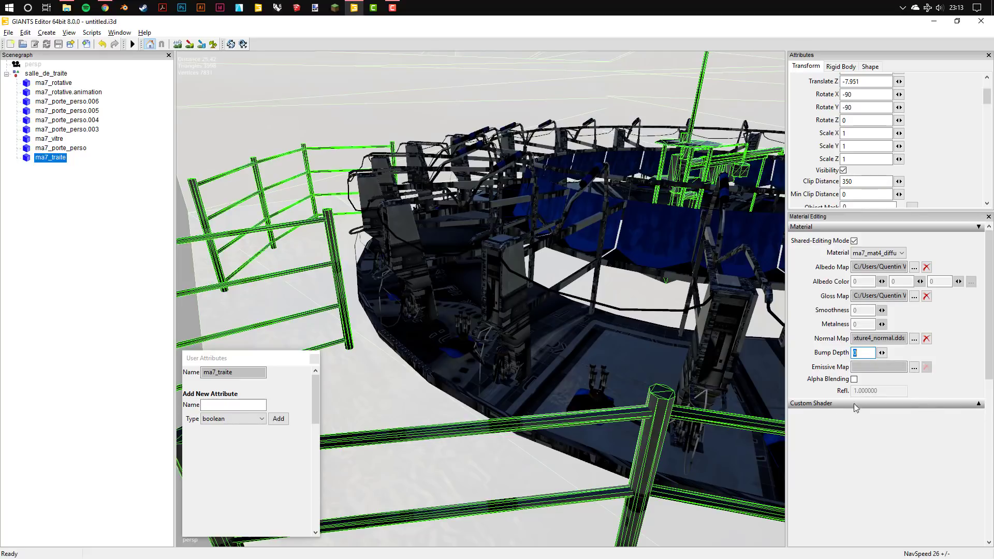
click(978, 403)
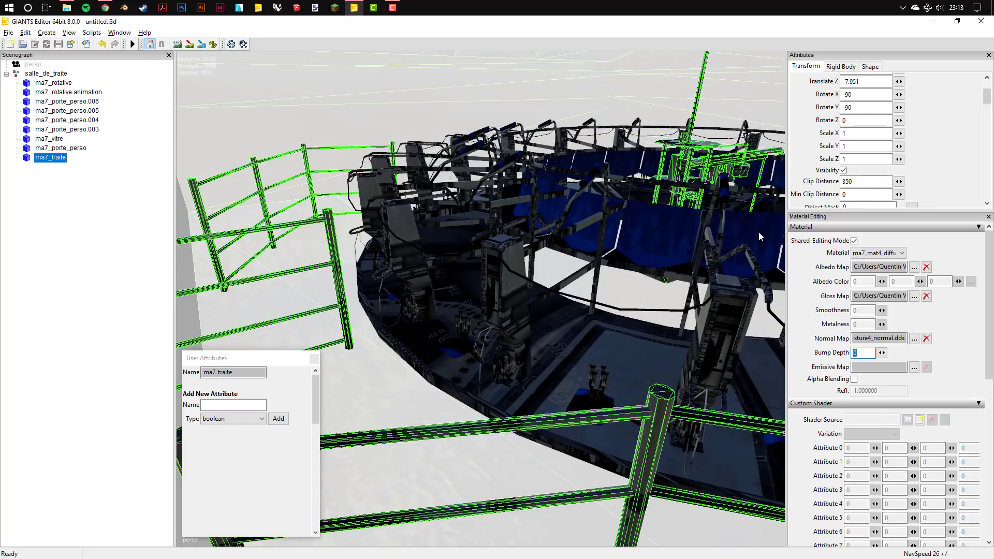
Step: Load vehicleShader.xml from Farming Simulator 19 > data > shaders as the custom shader
click(920, 422)
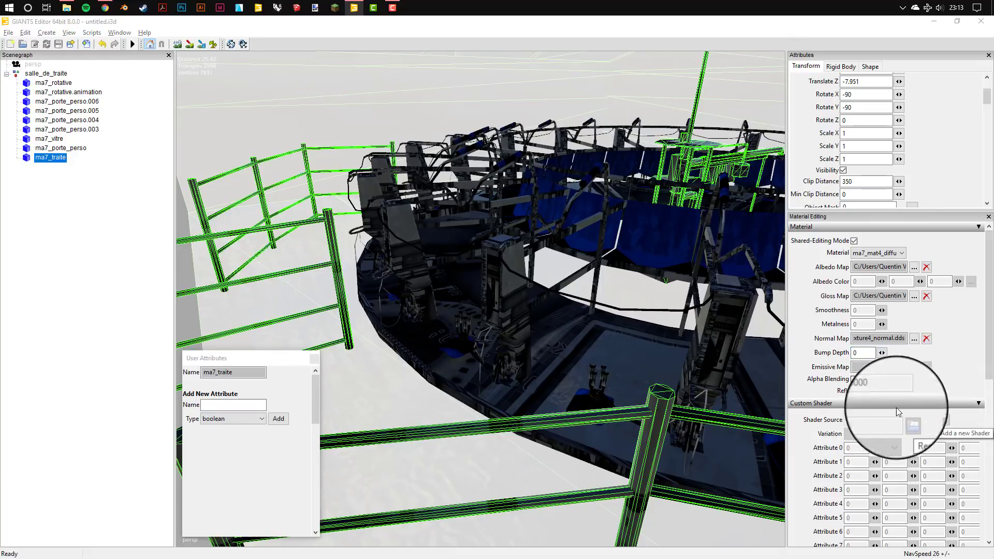
click(41, 203)
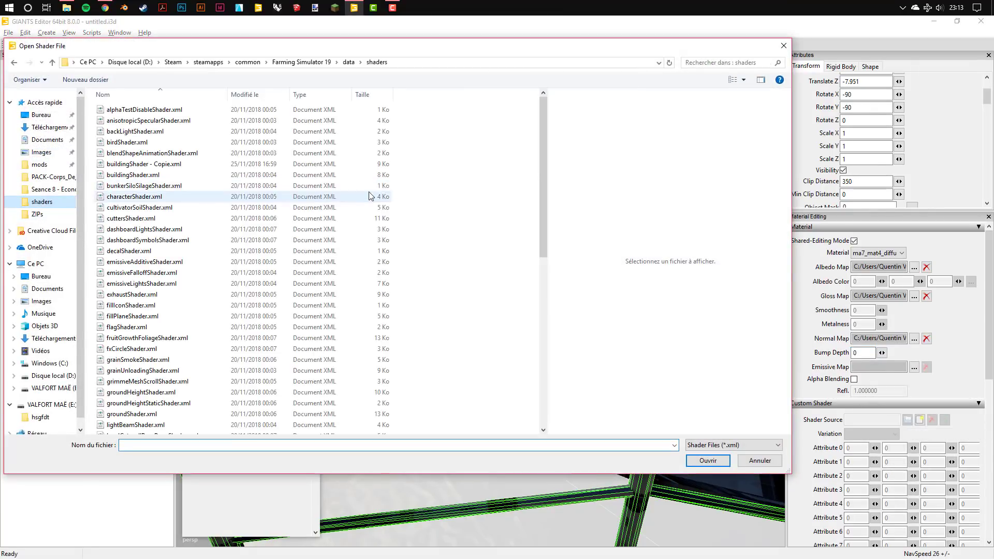
click(279, 62)
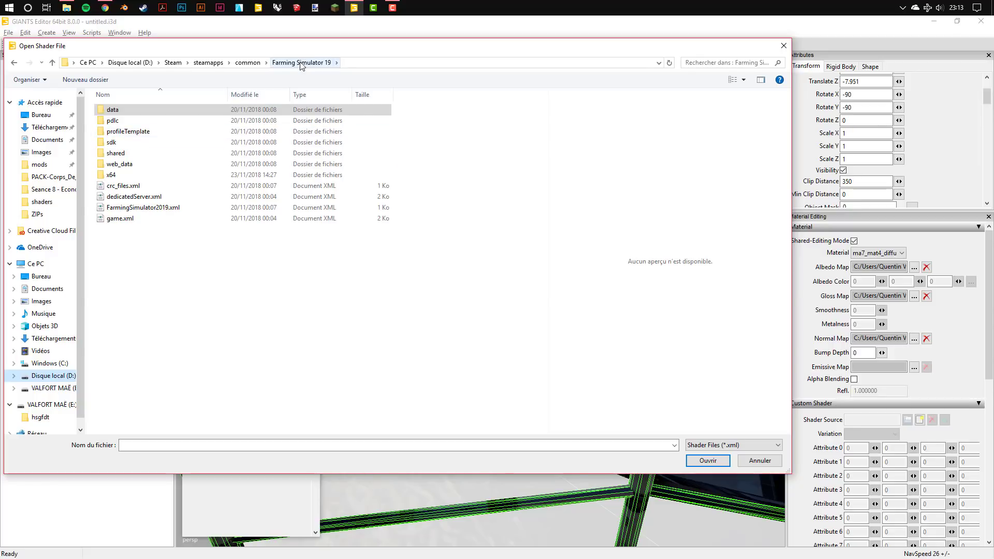
double_click(118, 110)
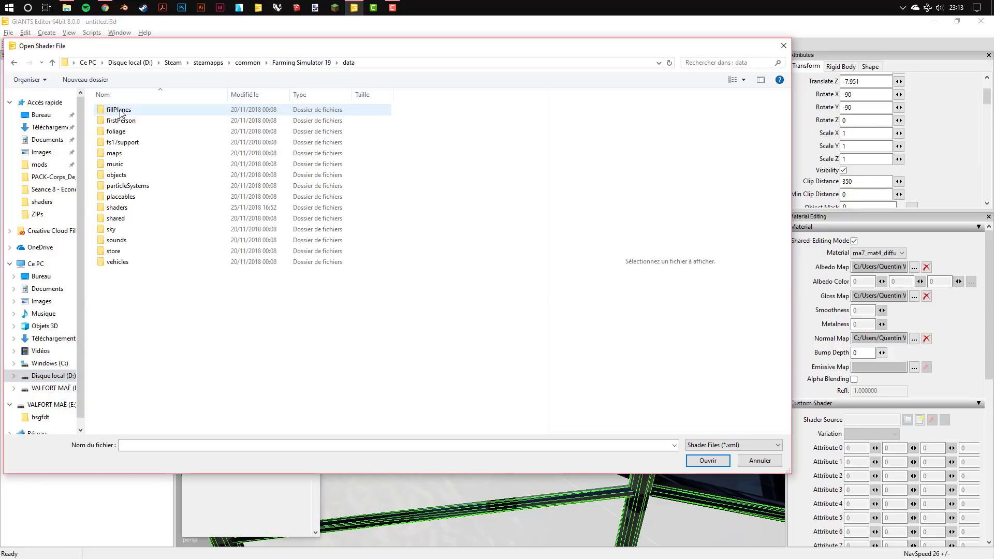
double_click(124, 207)
scroll(155, 205, down, 10)
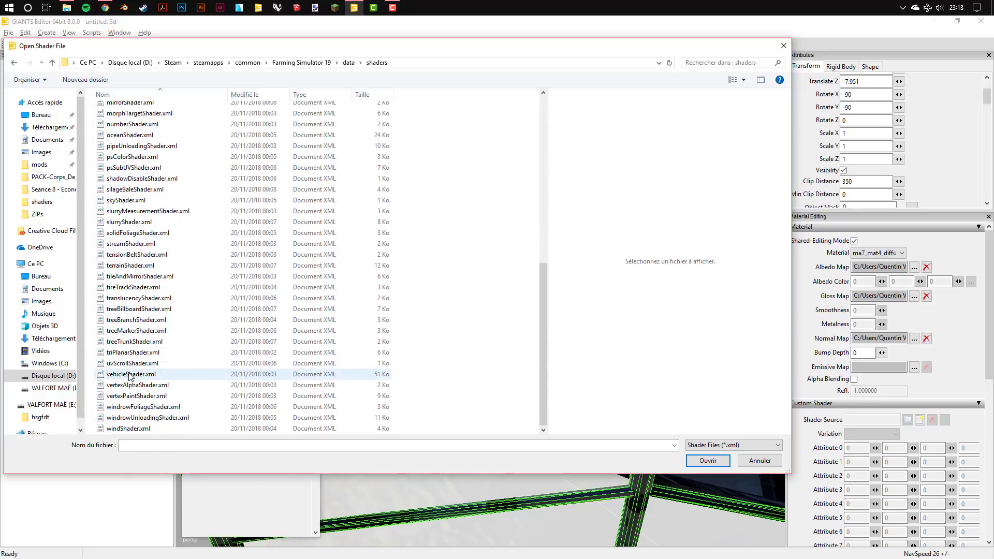
click(131, 375)
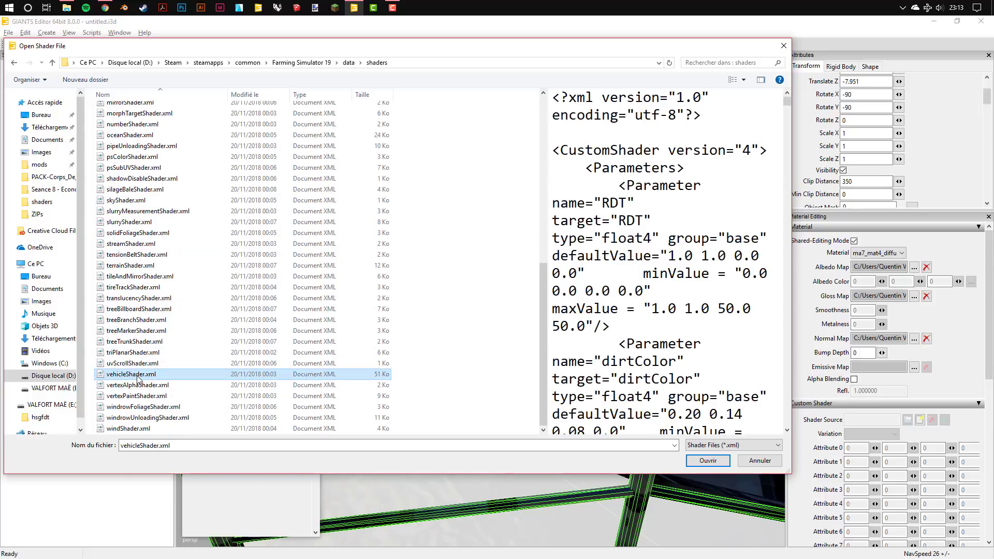
click(697, 456)
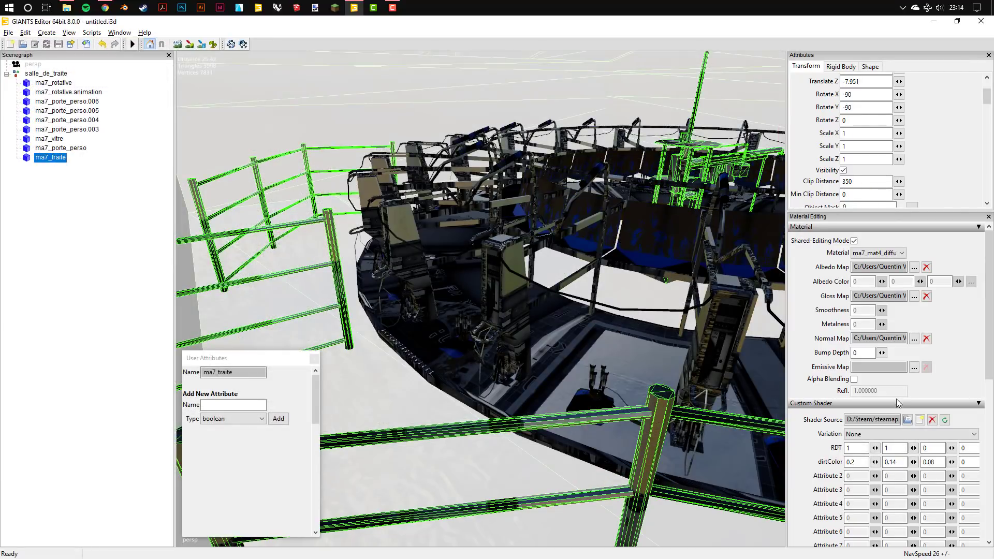
Step: Switch the shader variation to Decal and orbit to review the re-rendered parlour
scroll(817, 444, down, 1)
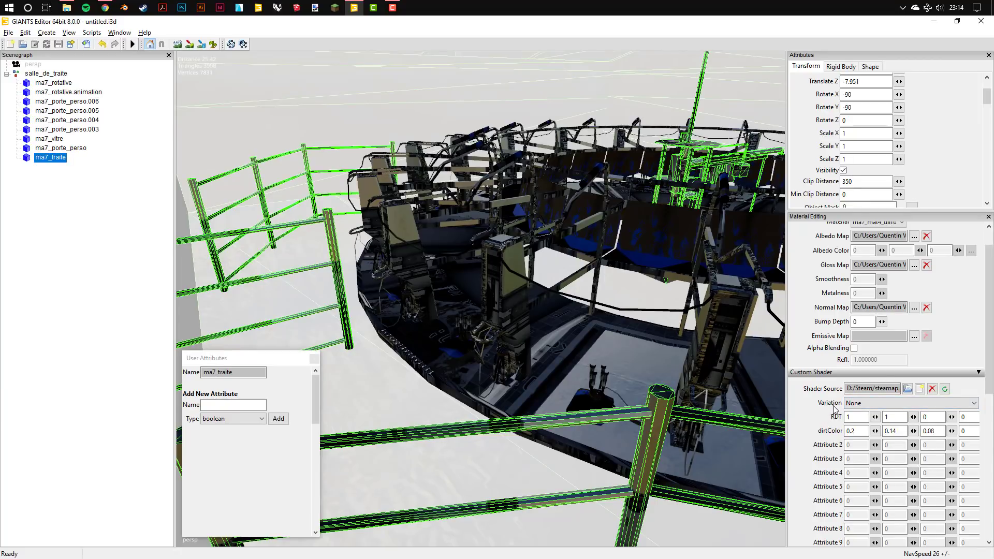
click(856, 408)
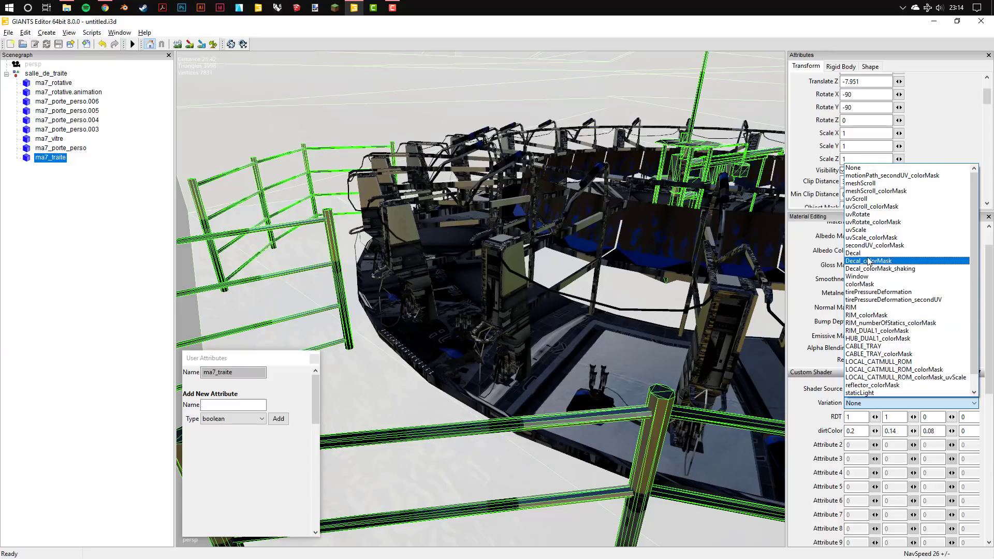
click(867, 253)
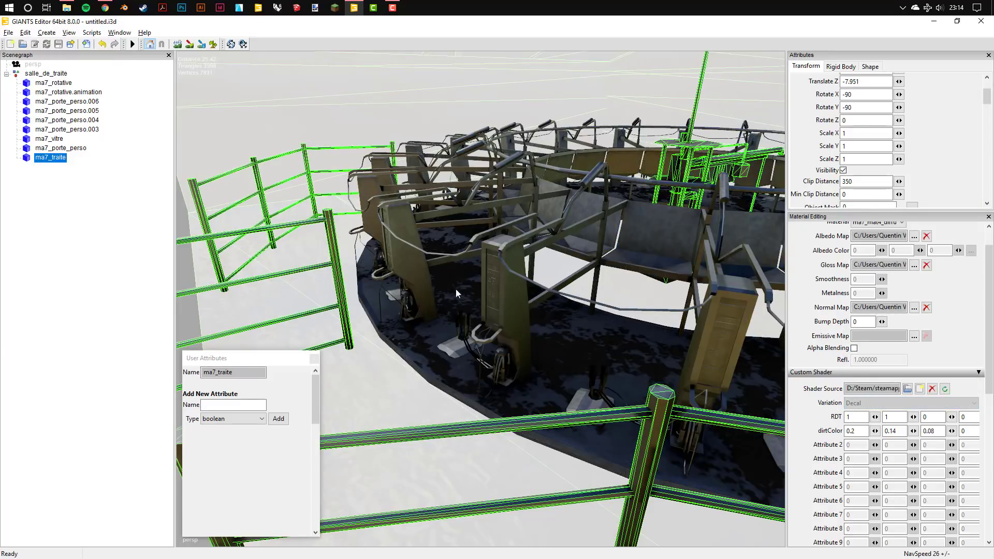
right_drag(445, 281, 559, 262)
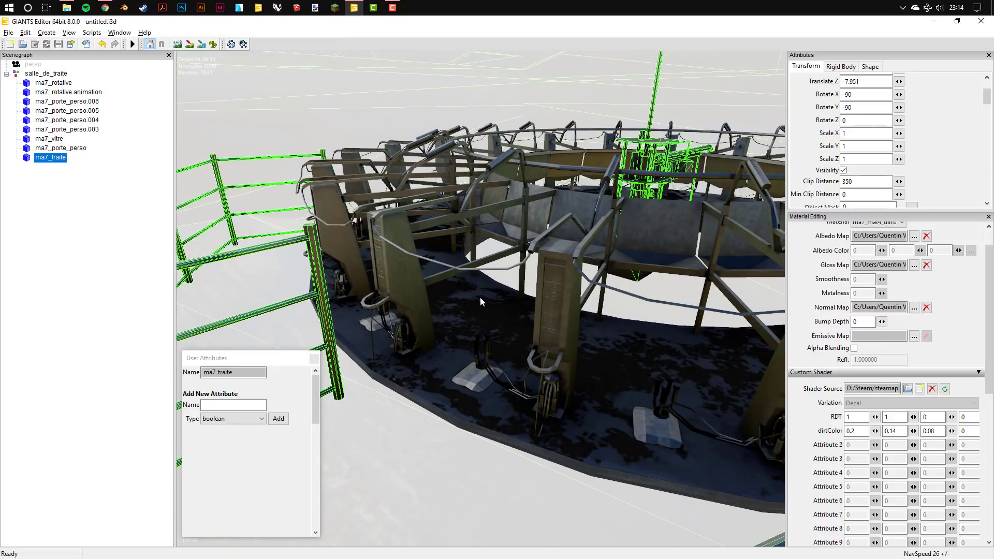
right_drag(480, 296, 489, 289)
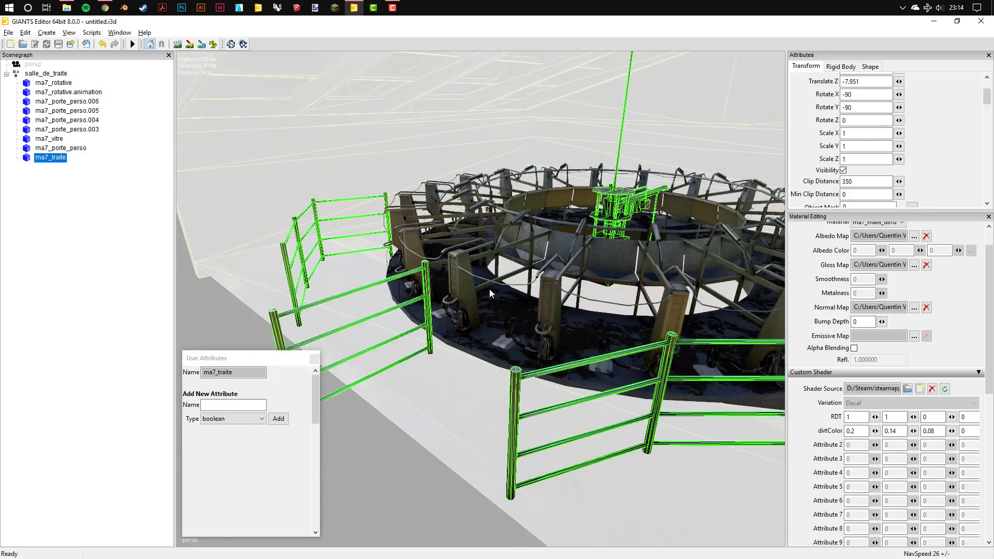
scroll(489, 289, up, 5)
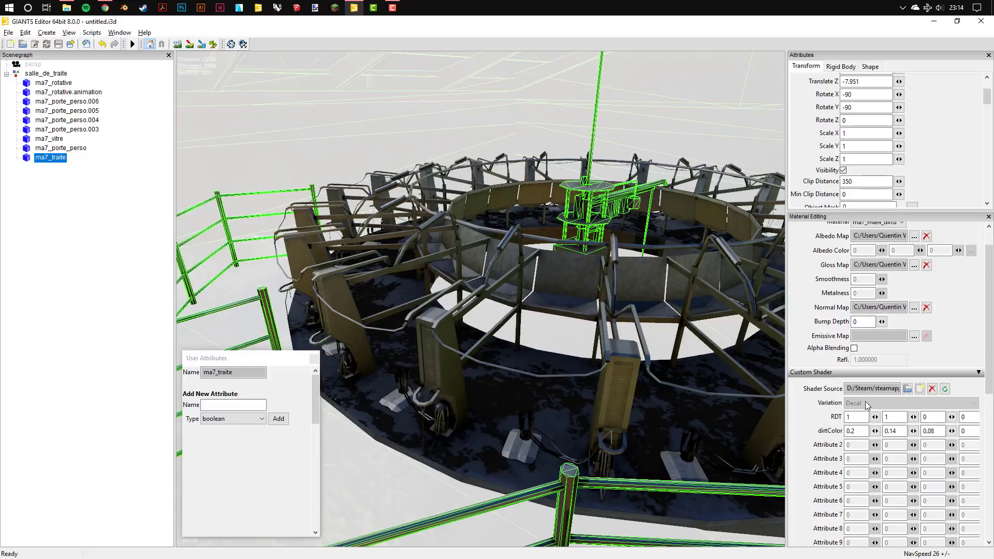
scroll(886, 278, up, 3)
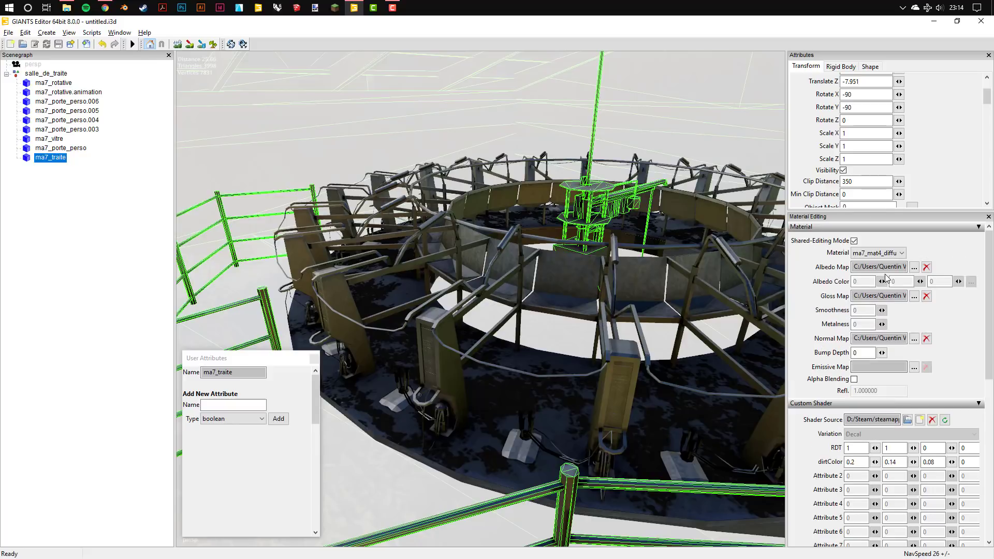
Step: Preview the gloss texture and close it without changing the file
click(914, 296)
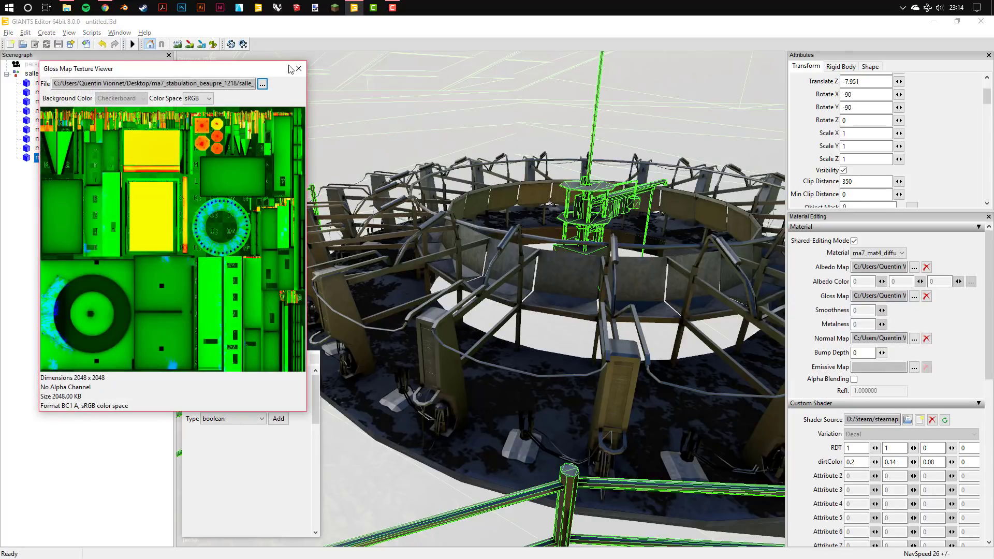
click(262, 84)
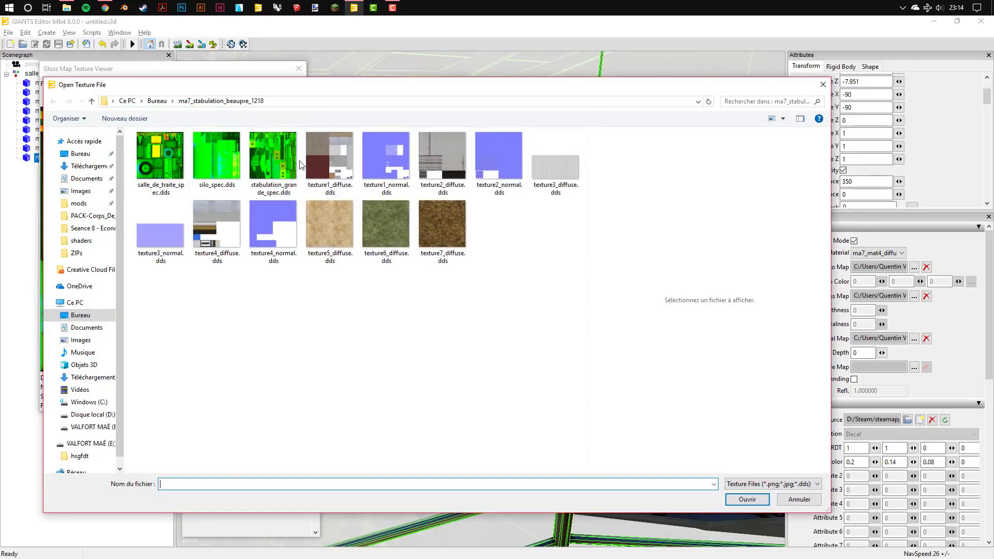
click(823, 84)
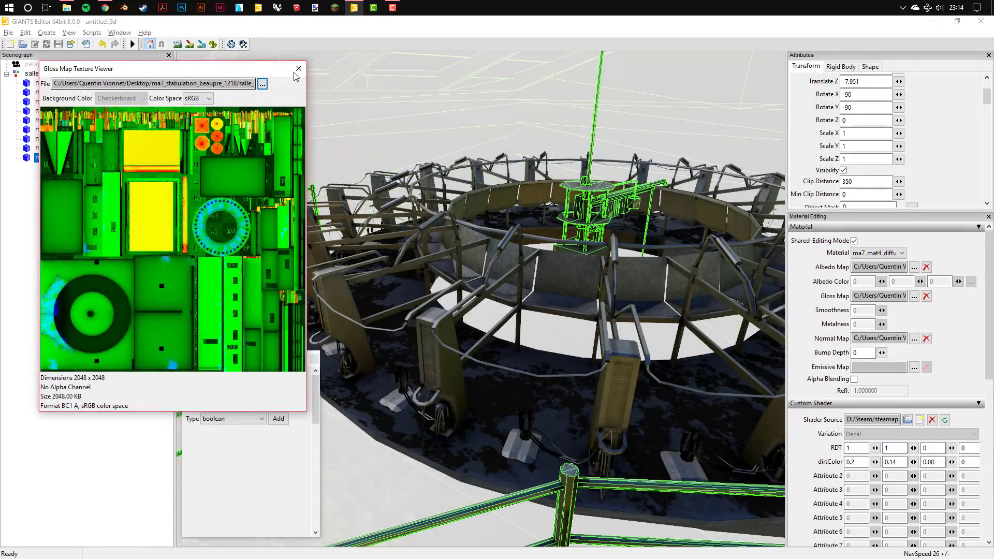
click(298, 69)
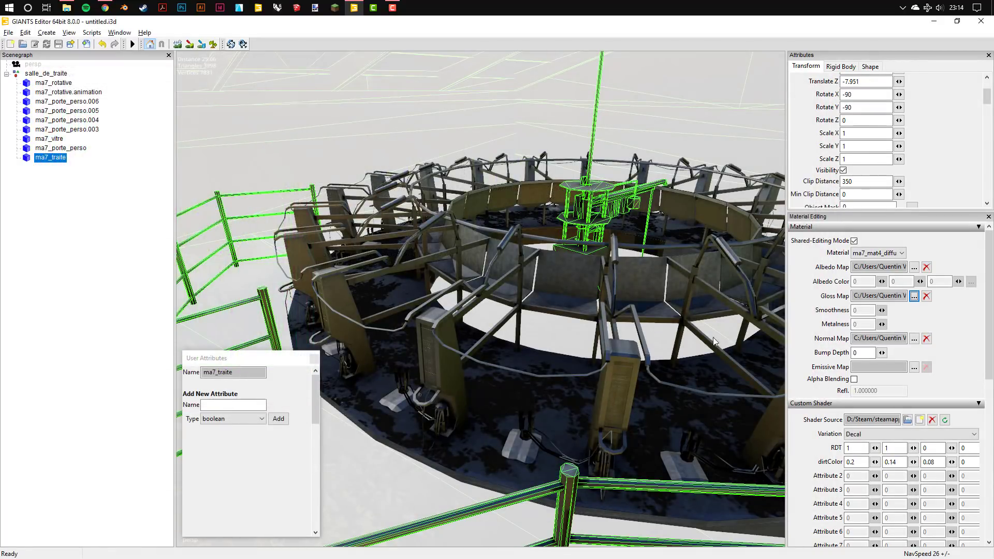
Step: Experiment with the first RDT shader value, entering 0, then 1, then 2
double_click(848, 449)
text(0)
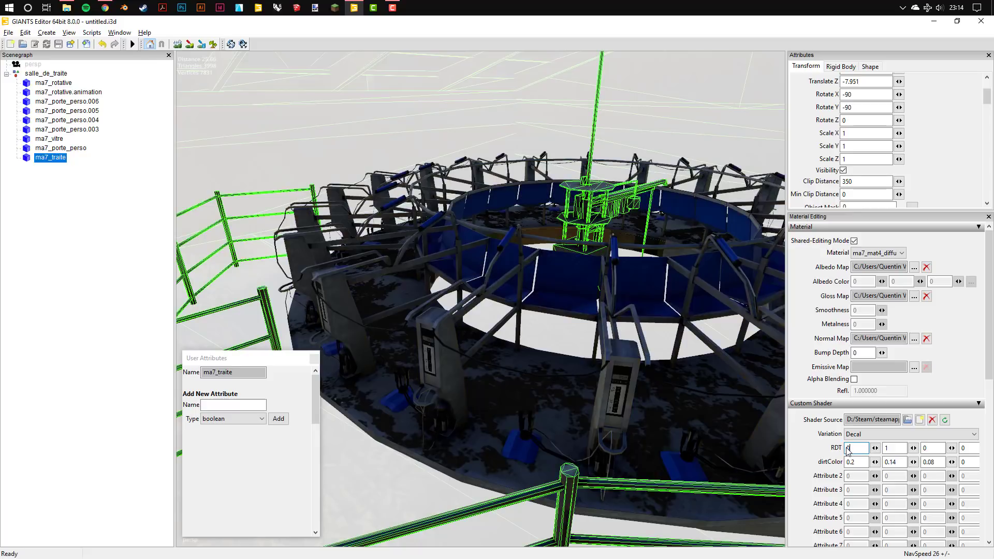
scroll(496, 335, up, 2)
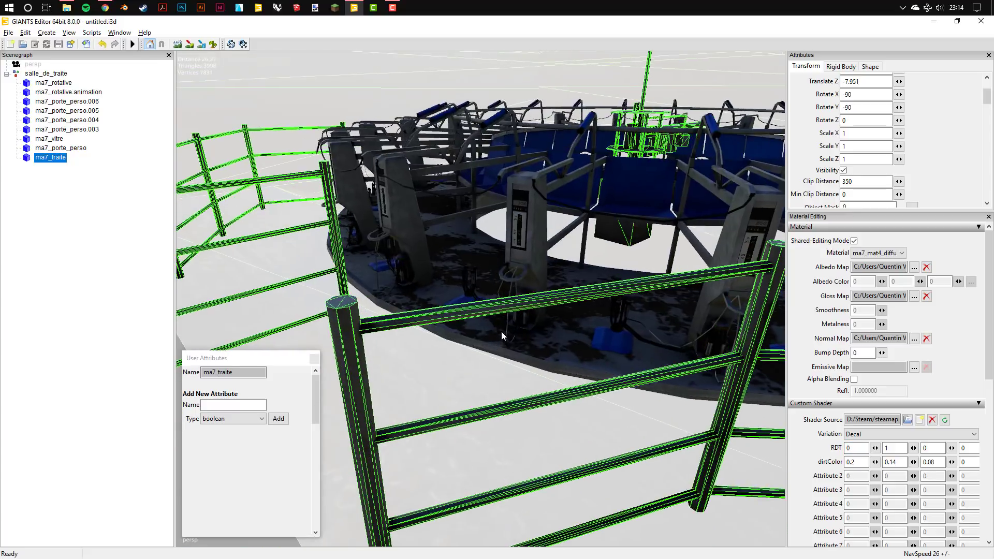
scroll(501, 331, up, 2)
scroll(502, 333, up, 2)
double_click(853, 448)
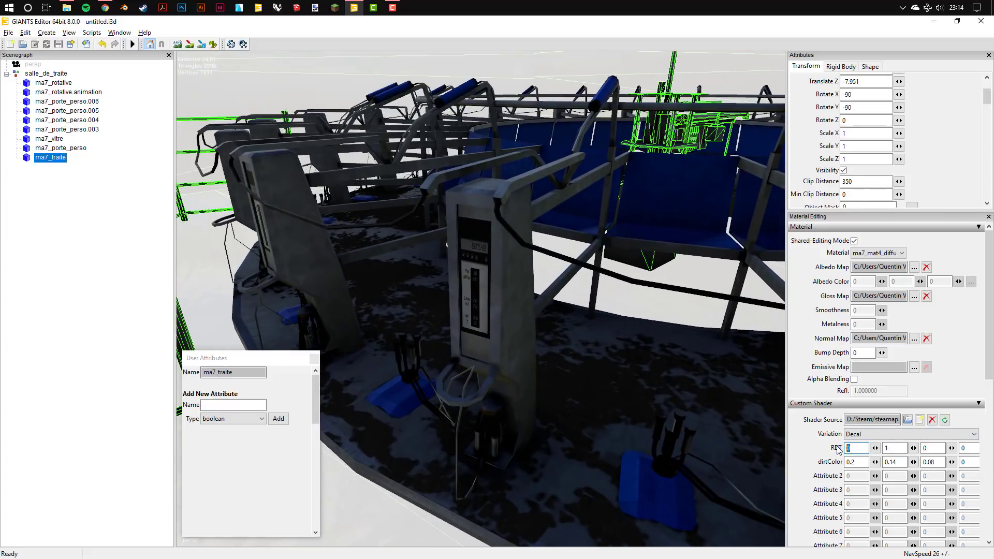
text(1)
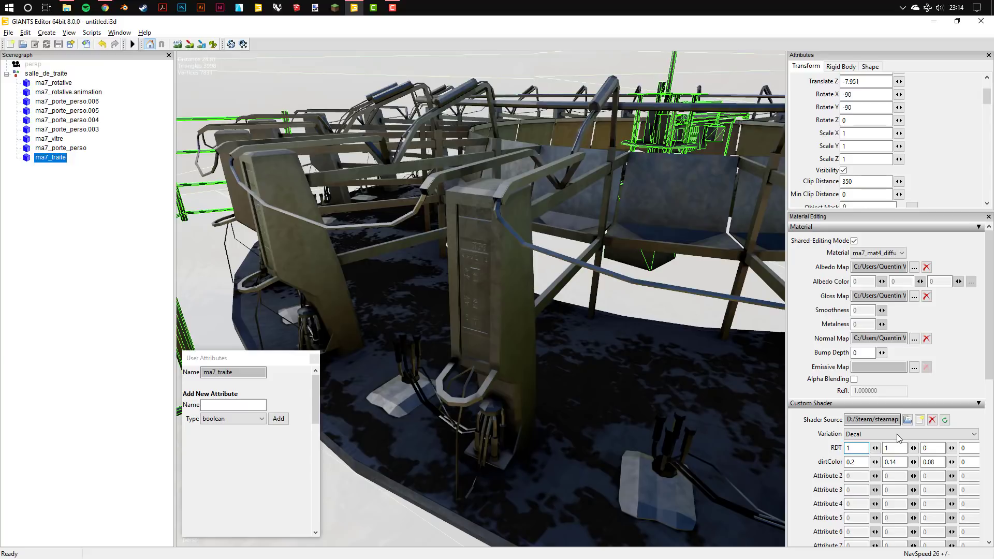
key(Return)
text(2)
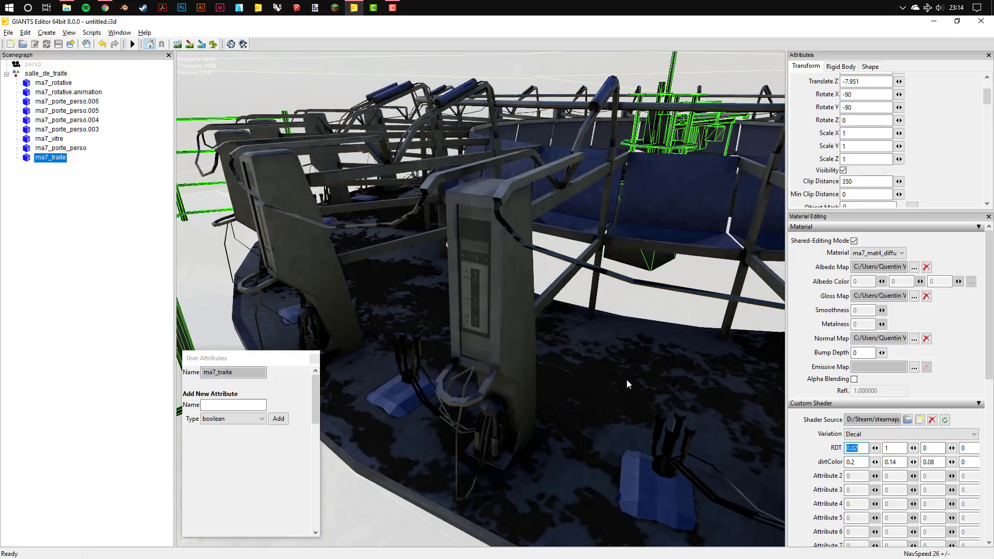
Step: Lower the second RDT value to 0.52 and set the first RDT back to 0
middle_drag(626, 381, 550, 300)
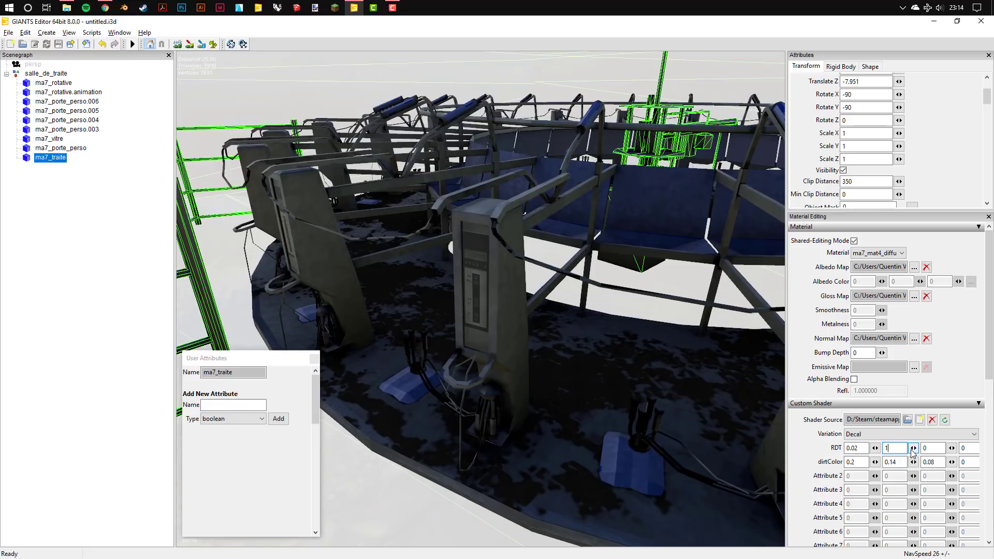
scroll(533, 342, down, 3)
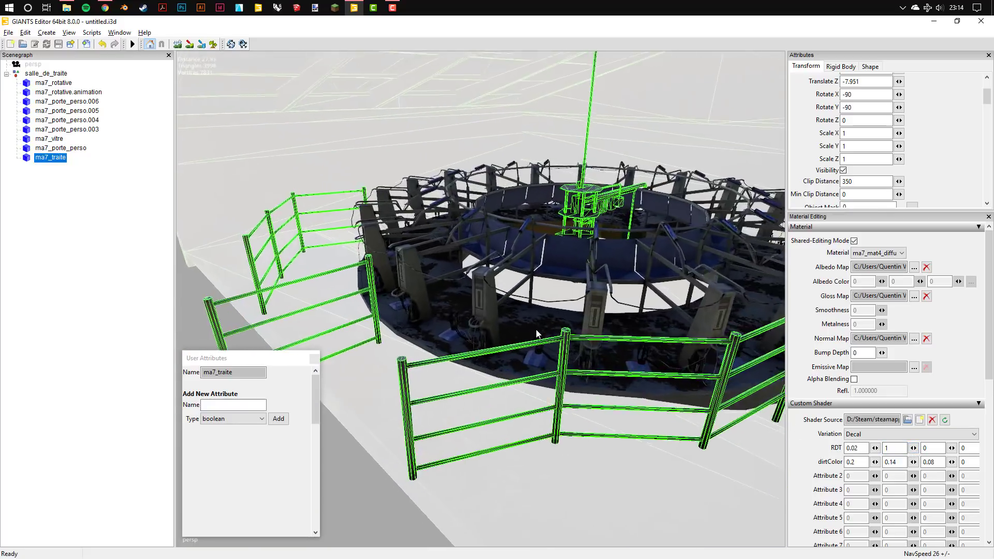
scroll(547, 331, up, 2)
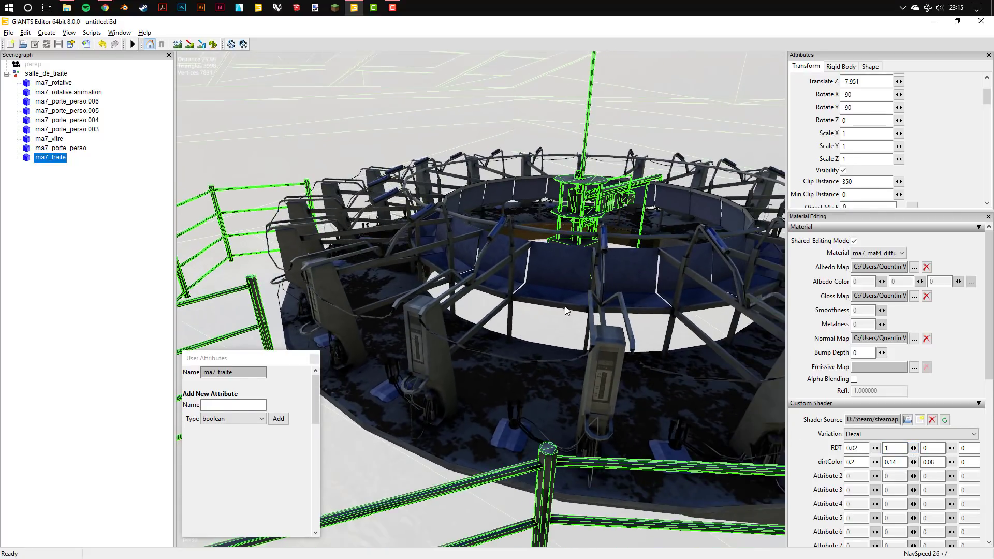
middle_drag(566, 311, 591, 282)
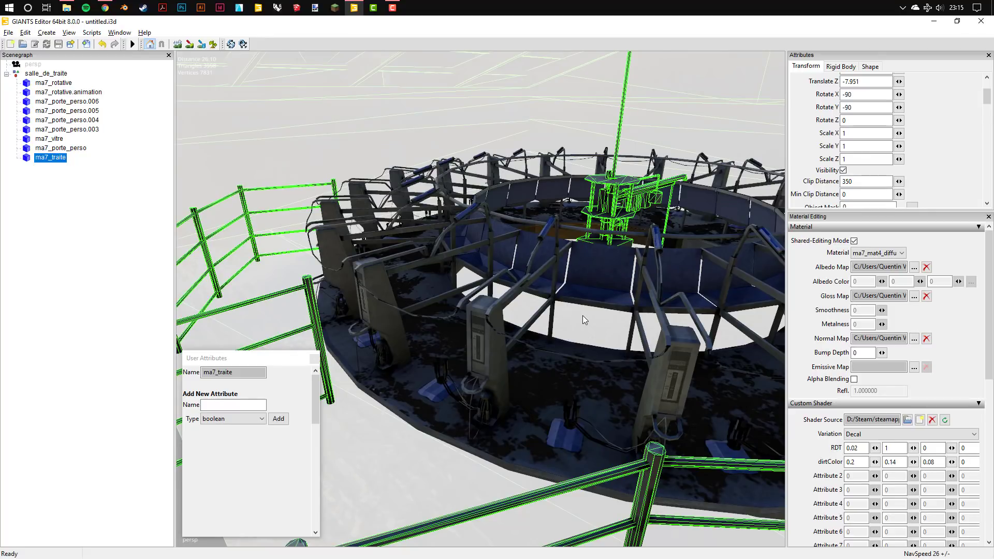
click(912, 449)
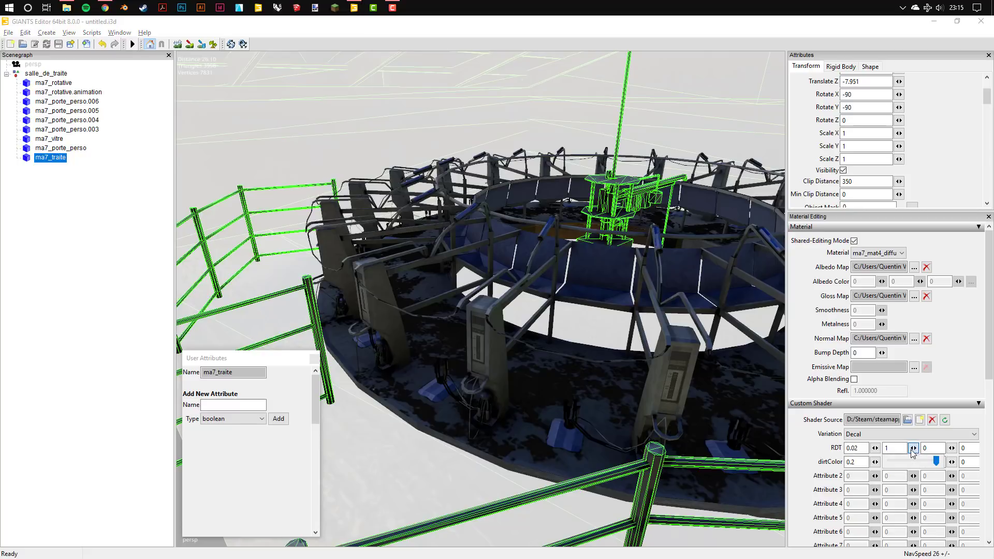
mouse_move(933, 463)
mouse_down()
mouse_move(878, 464)
mouse_move(927, 466)
mouse_move(917, 466)
mouse_up()
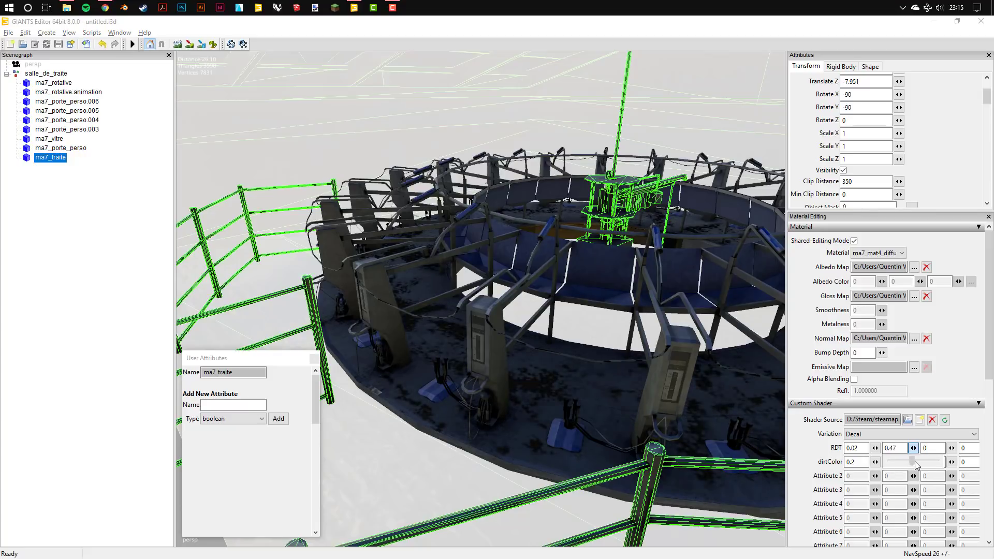
click(847, 448)
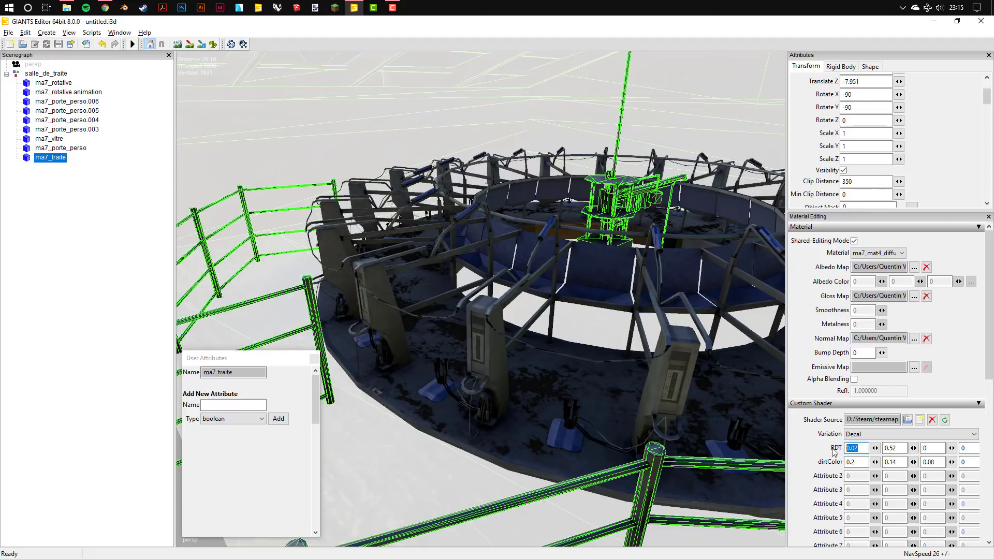
text(0)
middle_drag(502, 318, 508, 315)
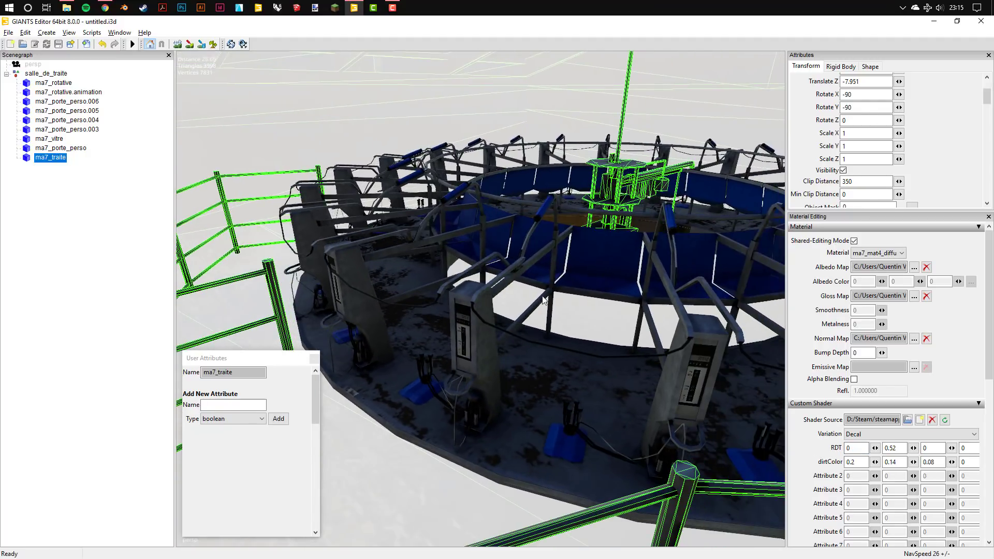
scroll(545, 301, down, 3)
Step: Load texture3_diffuse.dds from Desktop > ma7_stabulation_beaupre_1218 as ma7_vitre's albedo map
click(50, 139)
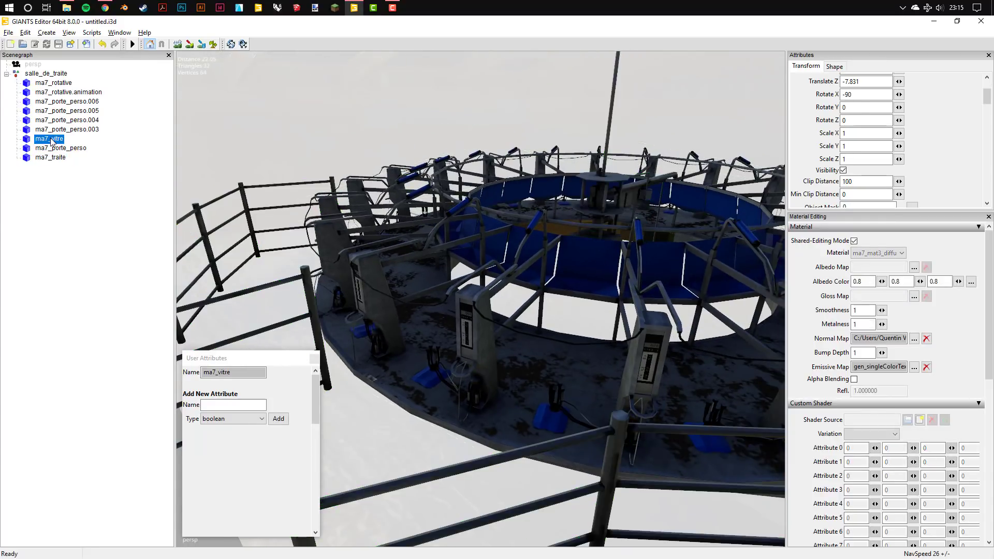
scroll(508, 210, down, 5)
middle_drag(452, 224, 563, 219)
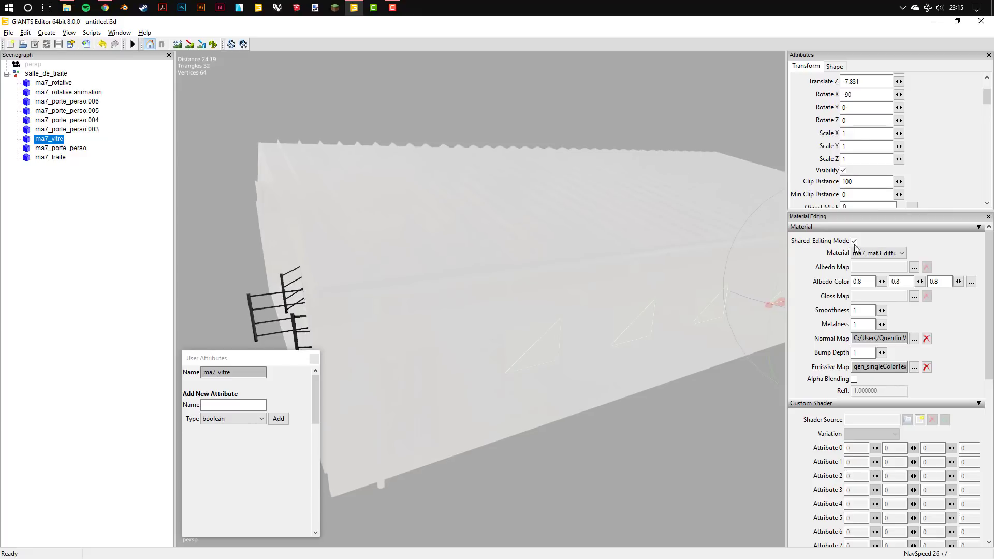
click(878, 253)
click(903, 265)
click(913, 267)
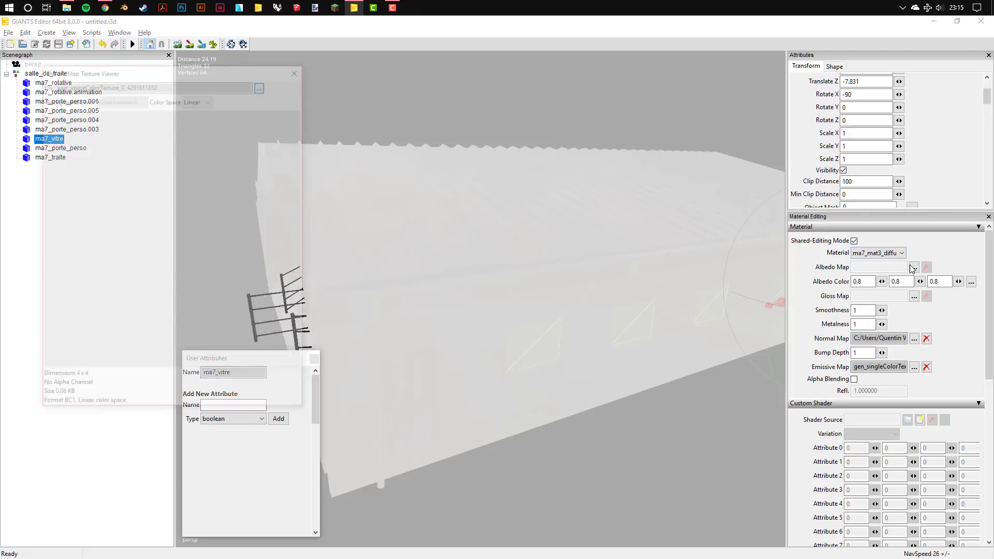
click(263, 82)
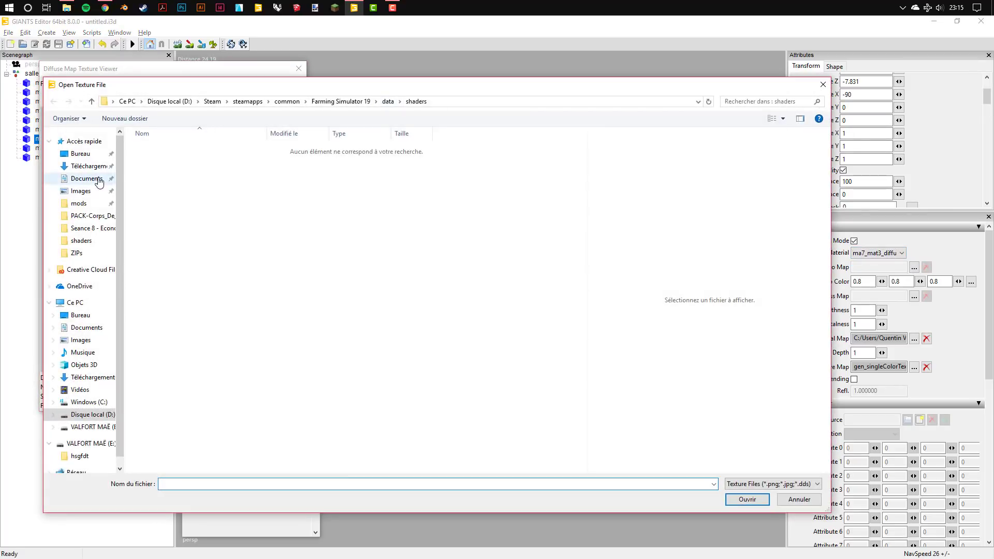
click(73, 154)
double_click(278, 160)
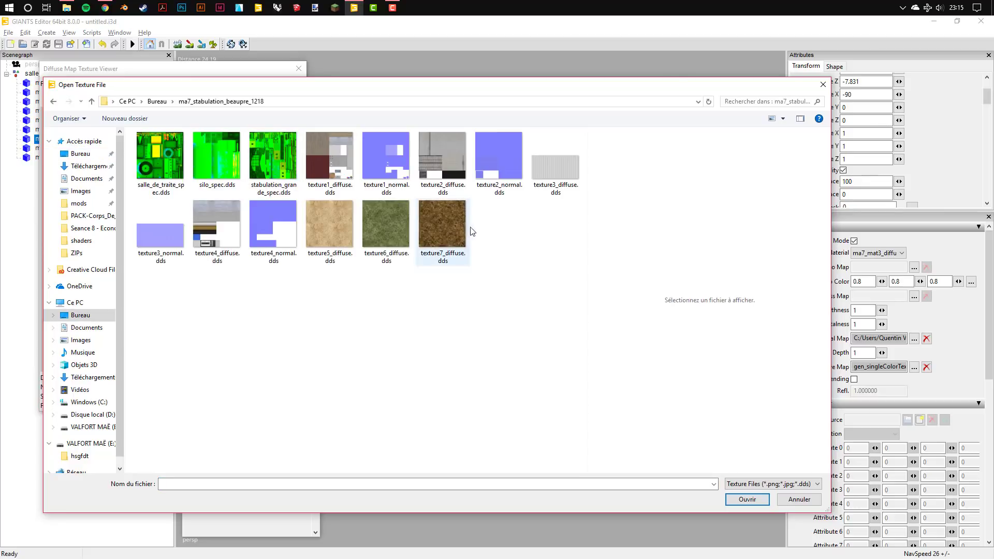
click(550, 178)
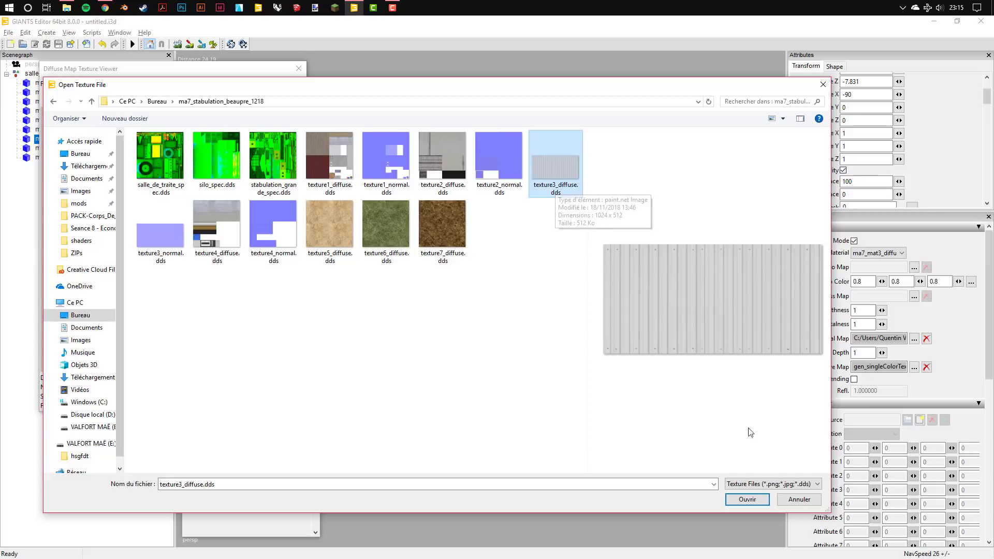
click(747, 499)
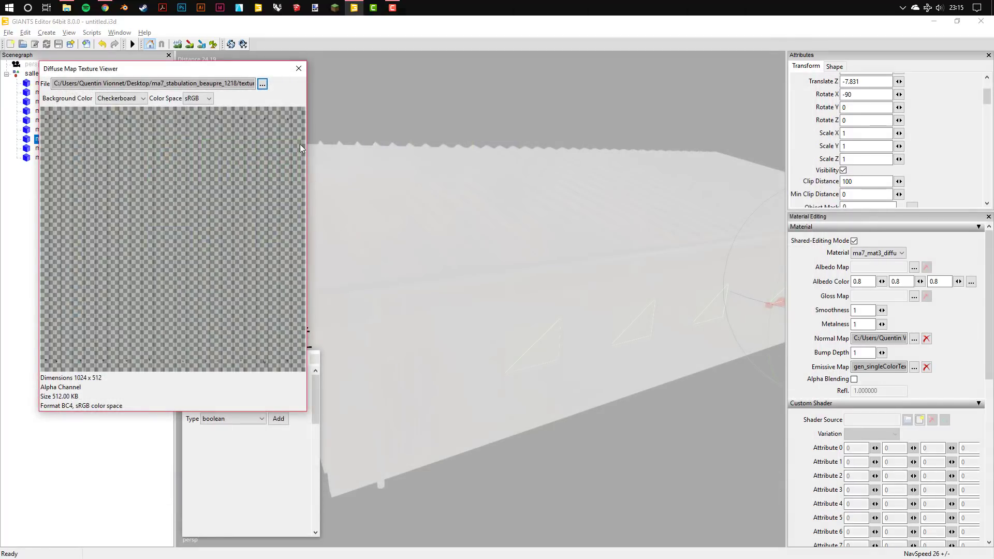
click(298, 68)
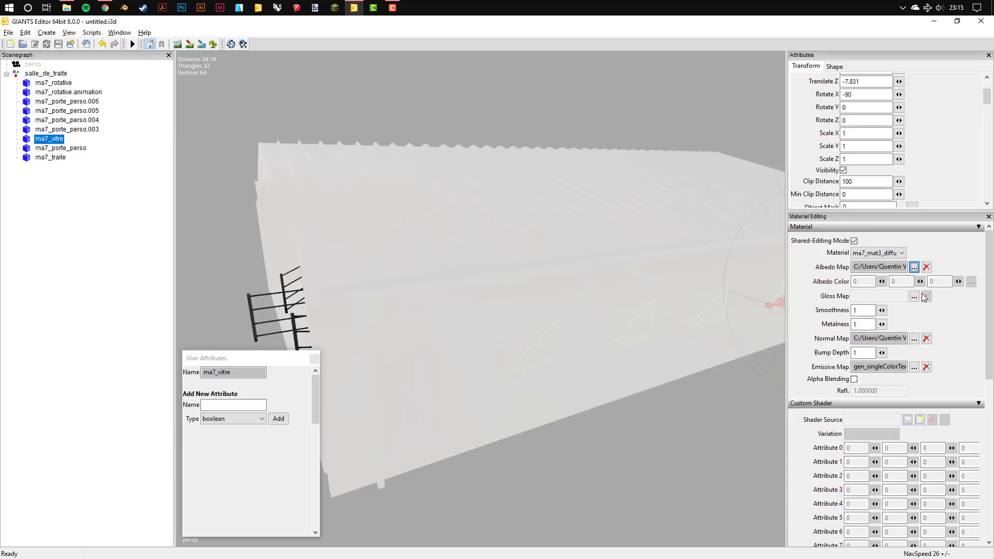
Step: Remove the windows' emissive map and set their bump depth to 0
click(926, 367)
double_click(853, 353)
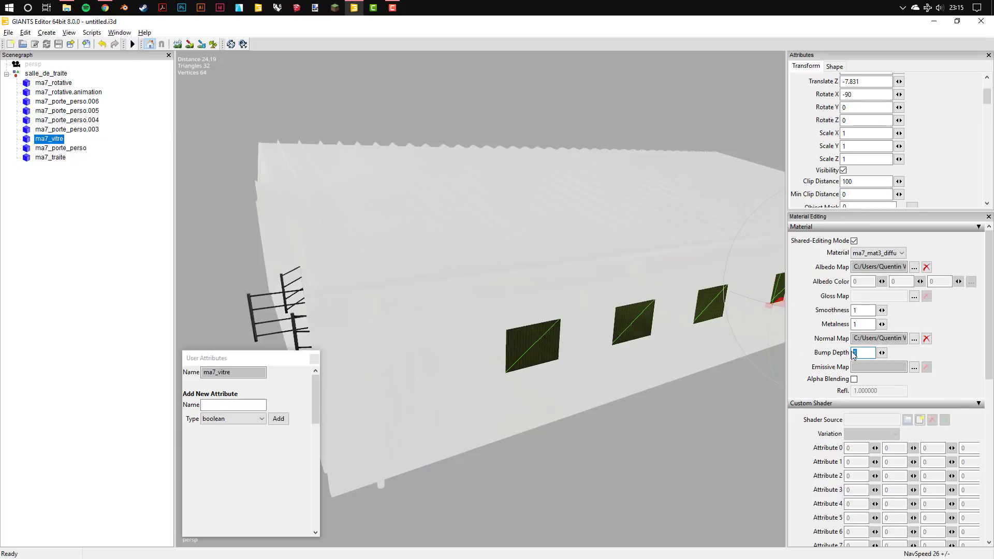
right_drag(599, 327, 604, 281)
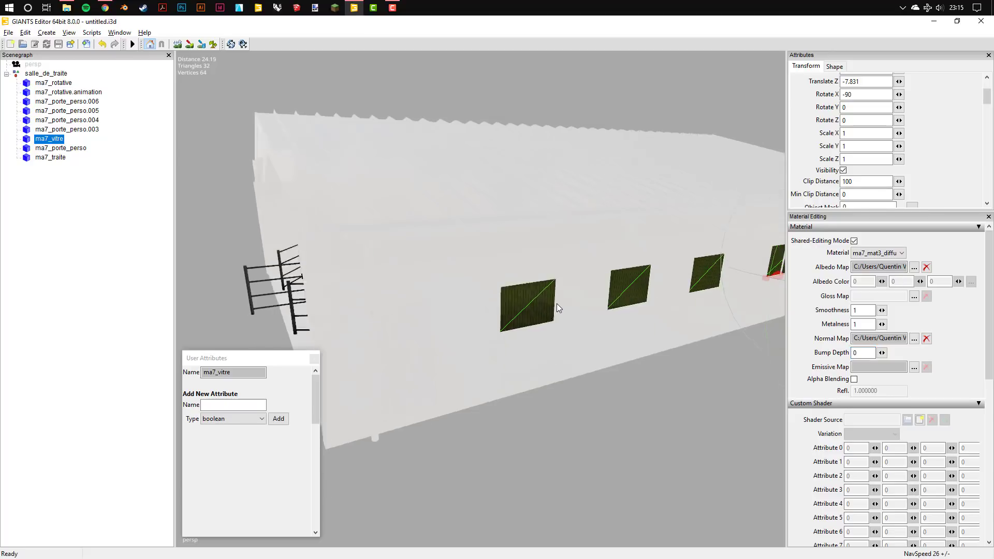
scroll(605, 282, up, 2)
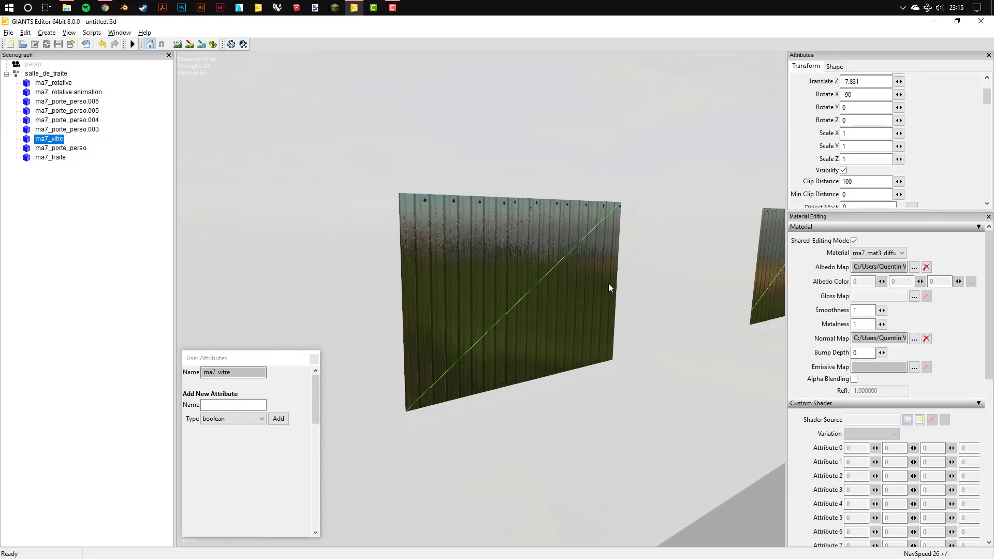
right_drag(603, 229, 614, 244)
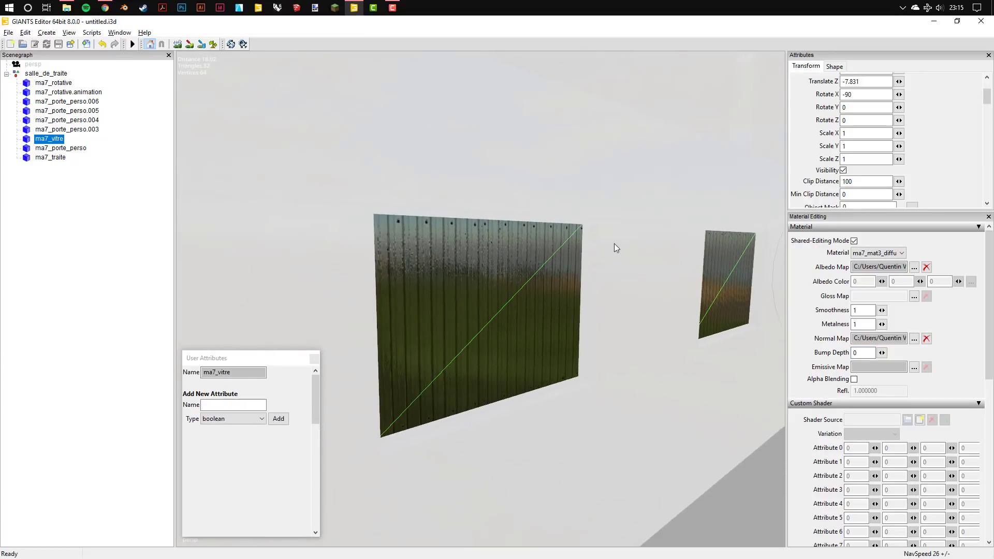
Step: Set smoothness and metalness to 0.5 and enable alpha blending for see-through glass
double_click(862, 311)
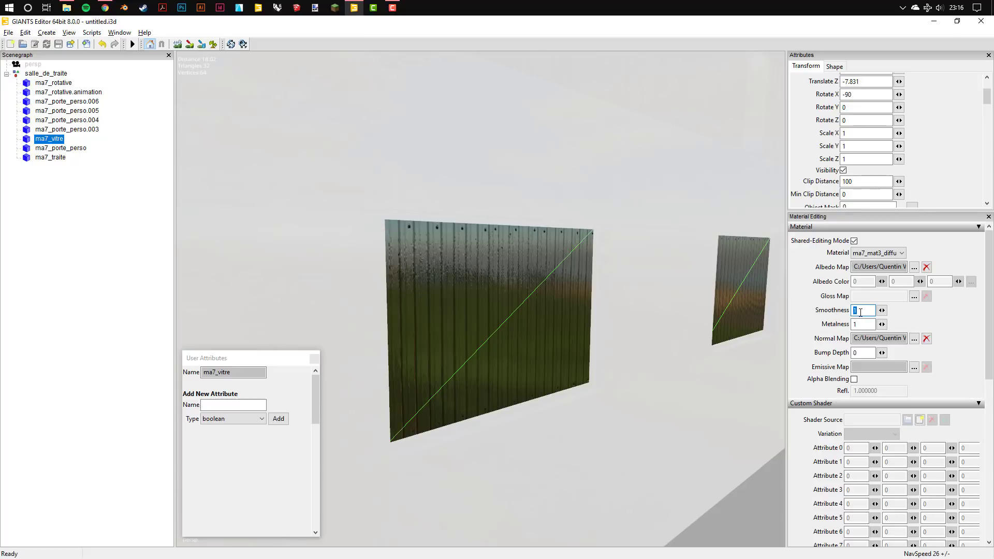
text(0.5)
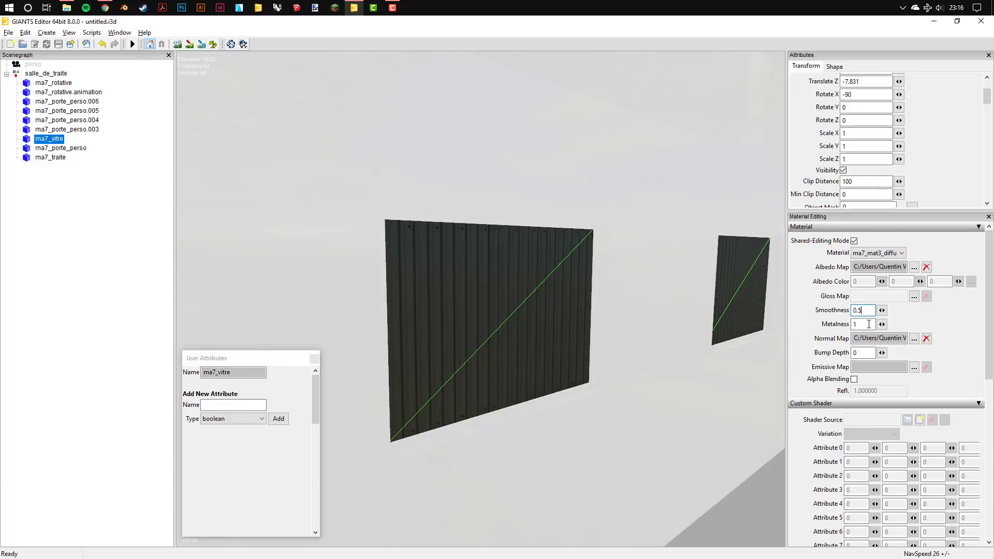
click(866, 323)
text(0.5)
key(Return)
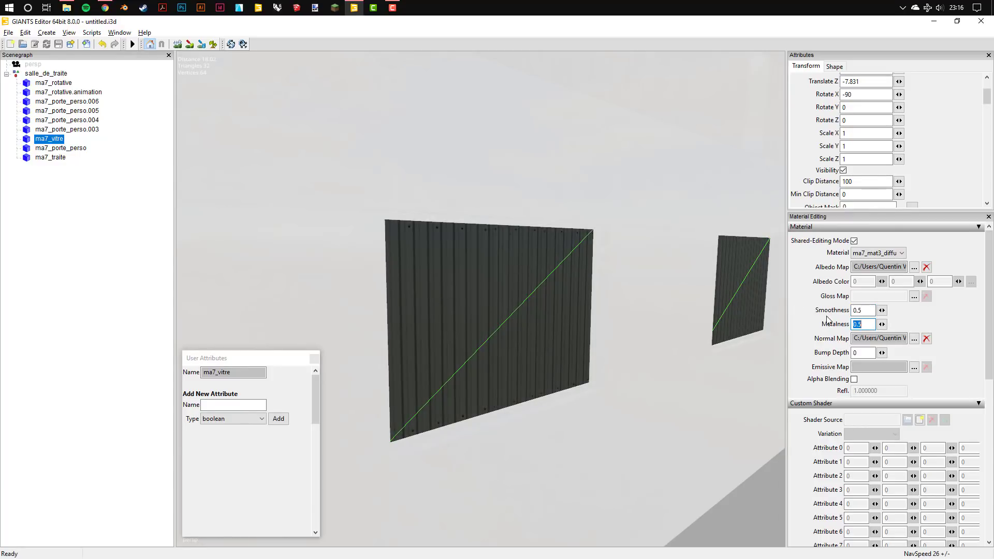
scroll(843, 304, down, 1)
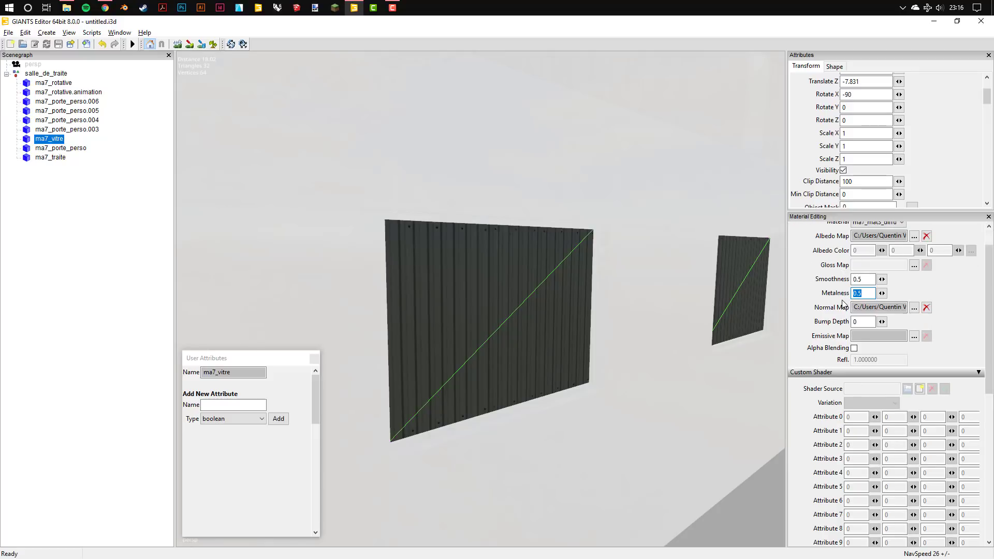
click(854, 347)
mouse_move(572, 318)
right_down()
mouse_move(501, 278)
mouse_move(598, 357)
right_up()
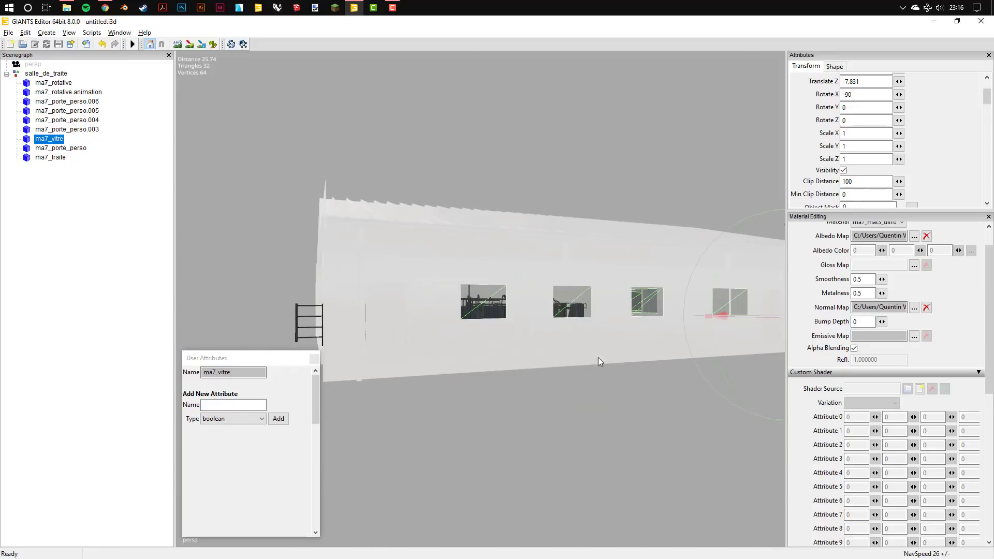
click(540, 284)
right_drag(580, 310, 621, 305)
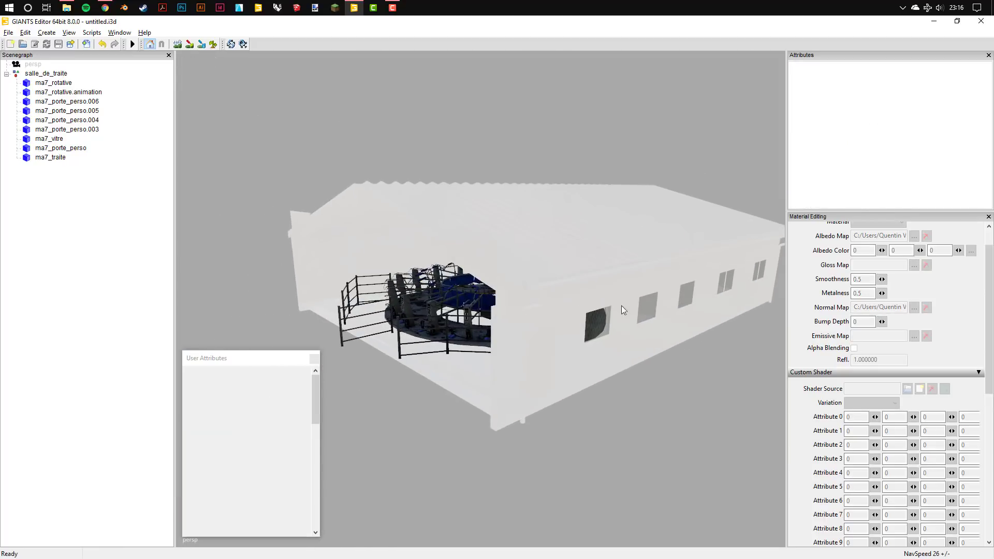
Step: Select the ma7_traite model and pick its ma7_mat1 material for editing
click(579, 281)
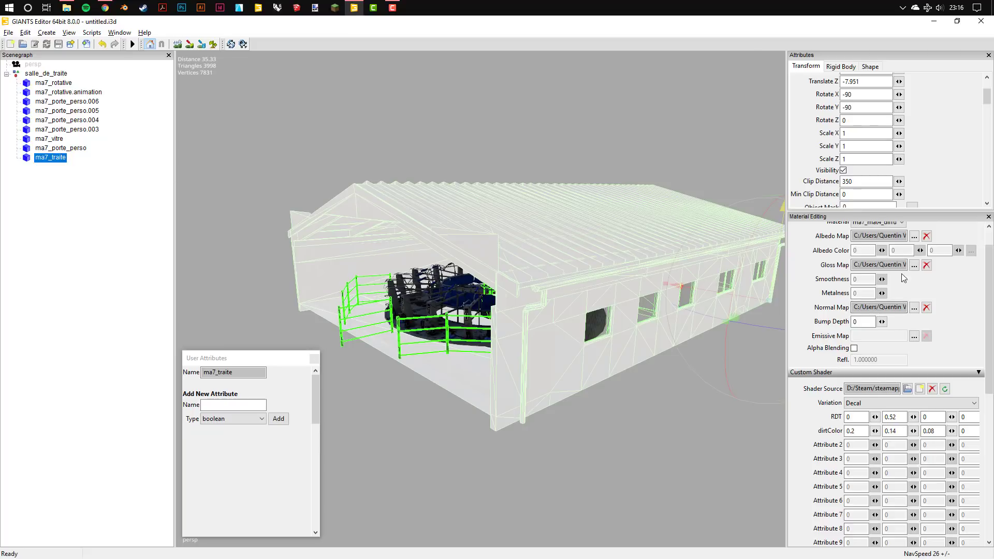
scroll(875, 248, up, 1)
click(869, 253)
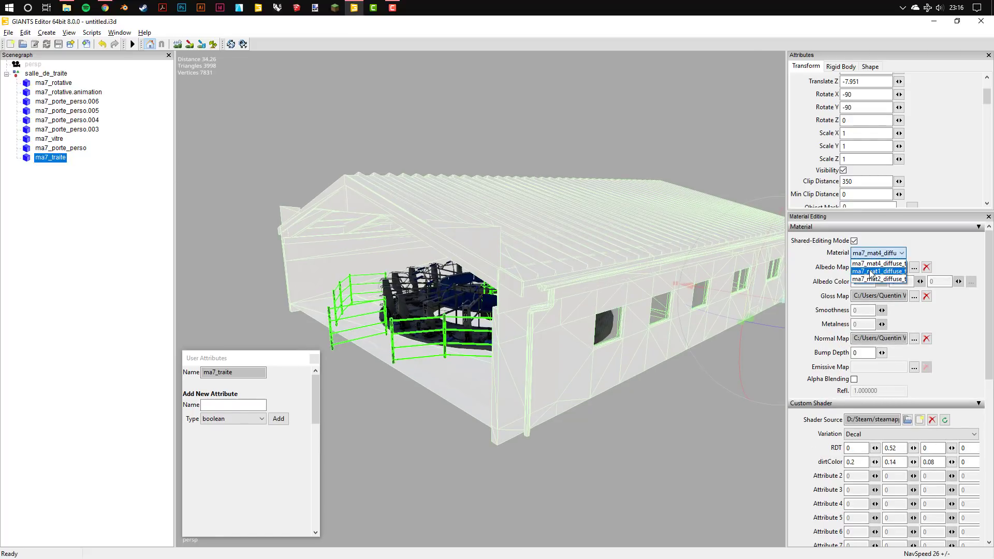
click(876, 271)
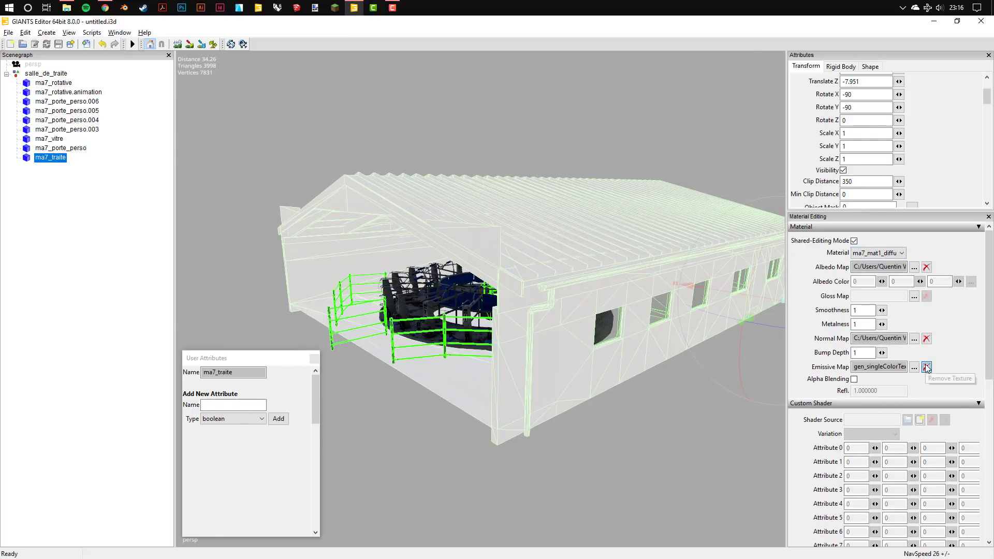
Step: Set ma7_mat1's bump depth to 0 and load salle_de_traite_spec.dds as its gloss map
drag(881, 354, 829, 349)
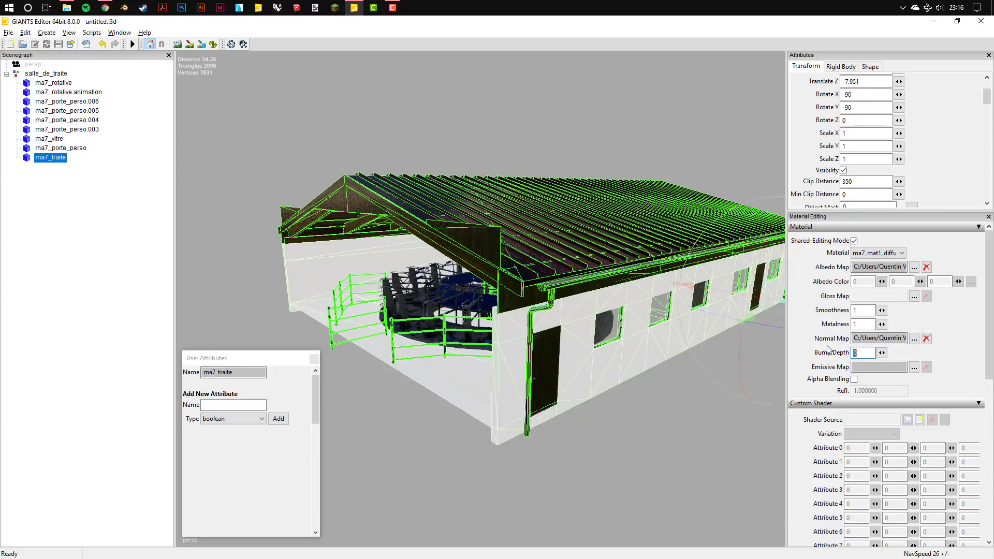
click(914, 295)
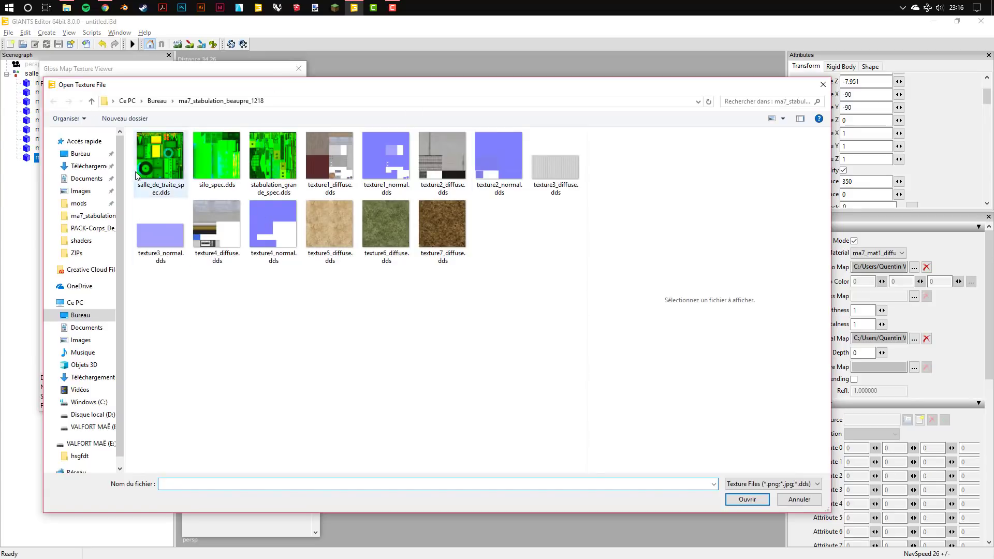
click(158, 185)
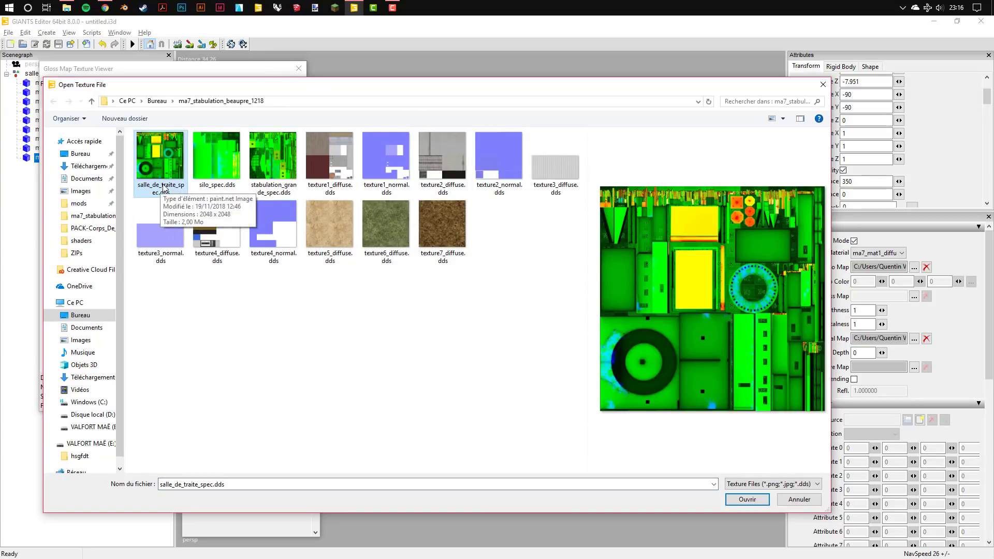
click(741, 500)
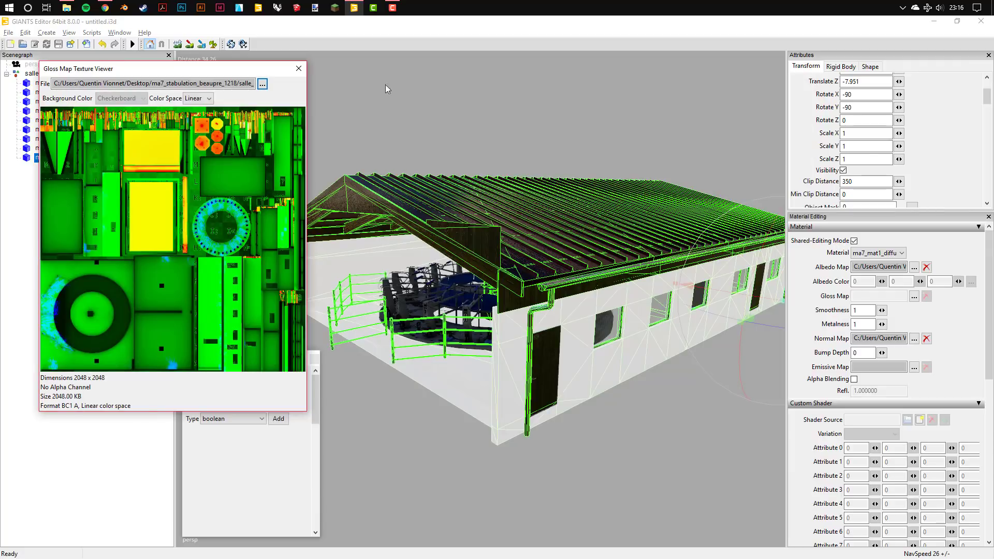
click(298, 68)
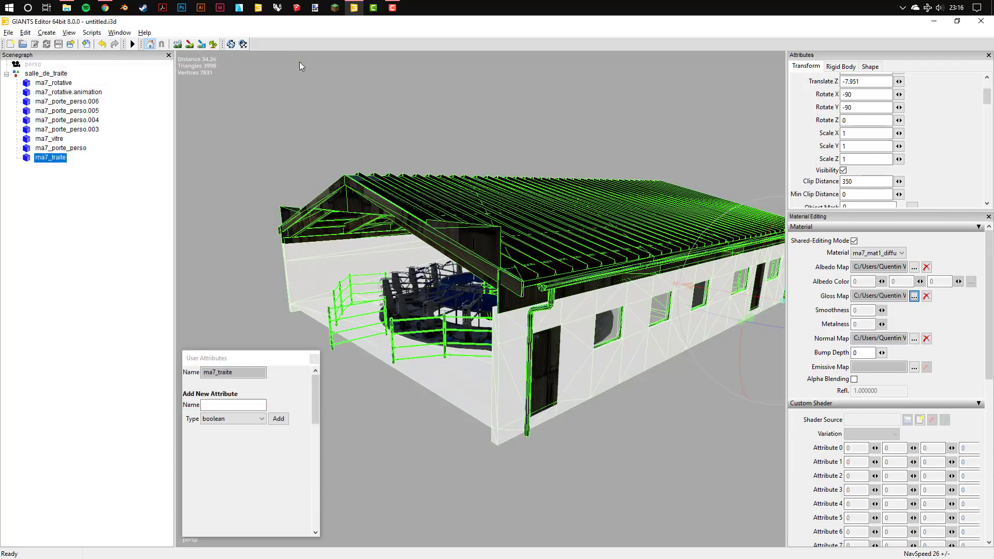
Step: Assign shaders/vehicleShader.xml as the ma7_mat1 material's shader
click(920, 420)
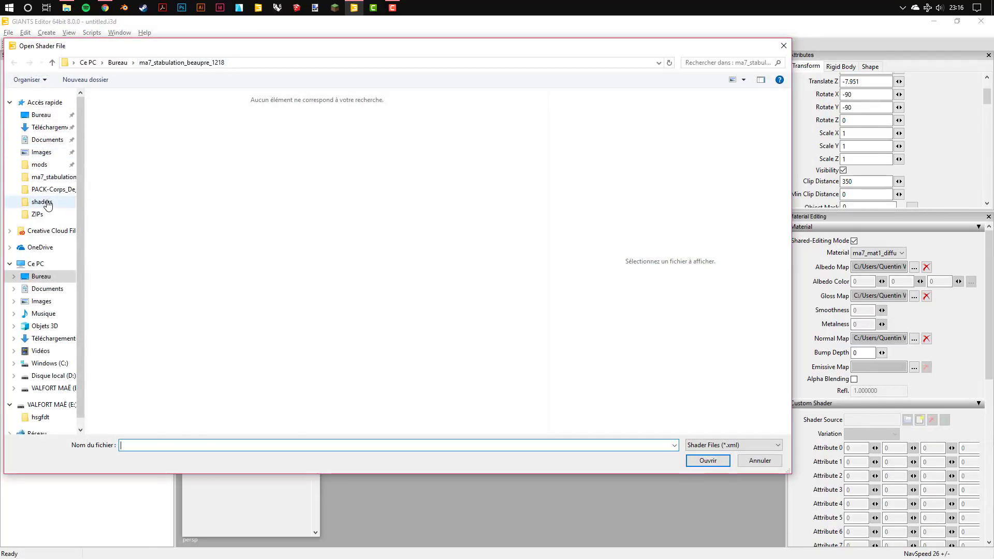
click(42, 202)
scroll(156, 259, down, 5)
scroll(155, 259, down, 2)
click(154, 266)
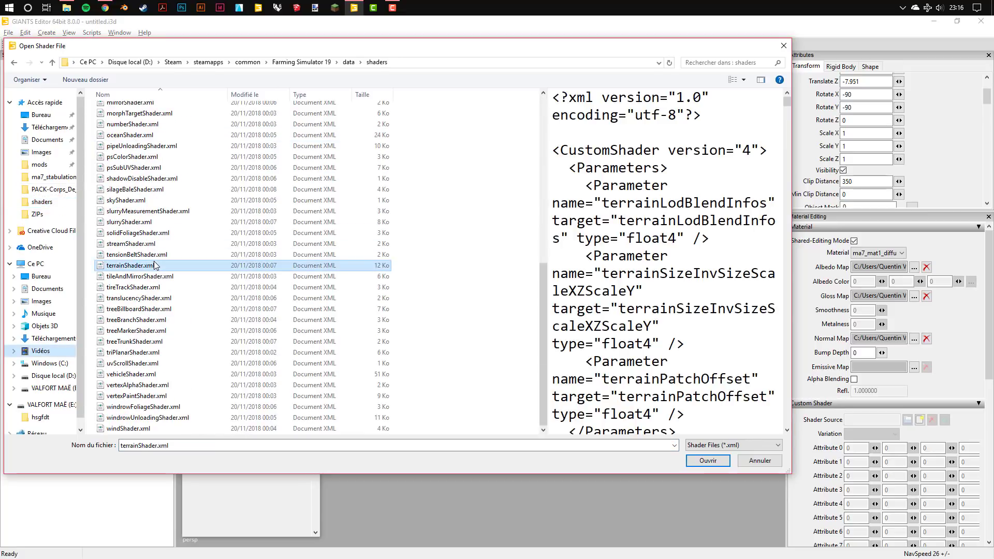
click(140, 275)
click(132, 373)
click(699, 462)
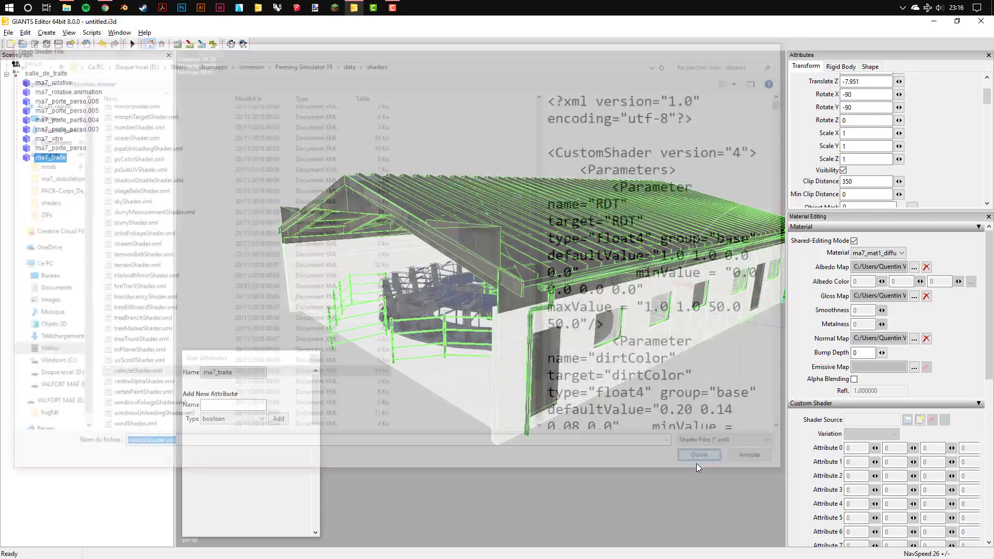
Step: Use the Decal variation with RDT 0, 0.67, 0, 0, darkening the roof
click(869, 435)
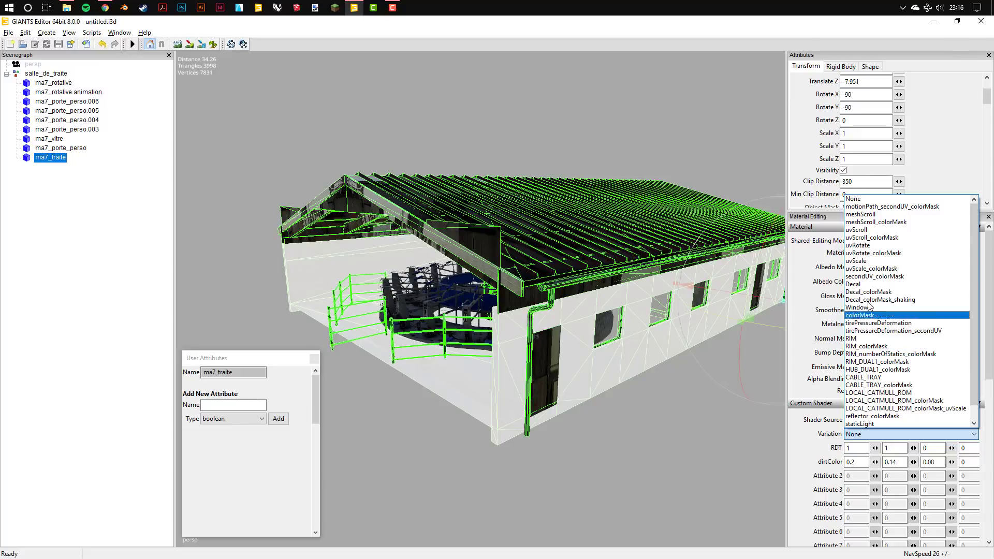
click(865, 284)
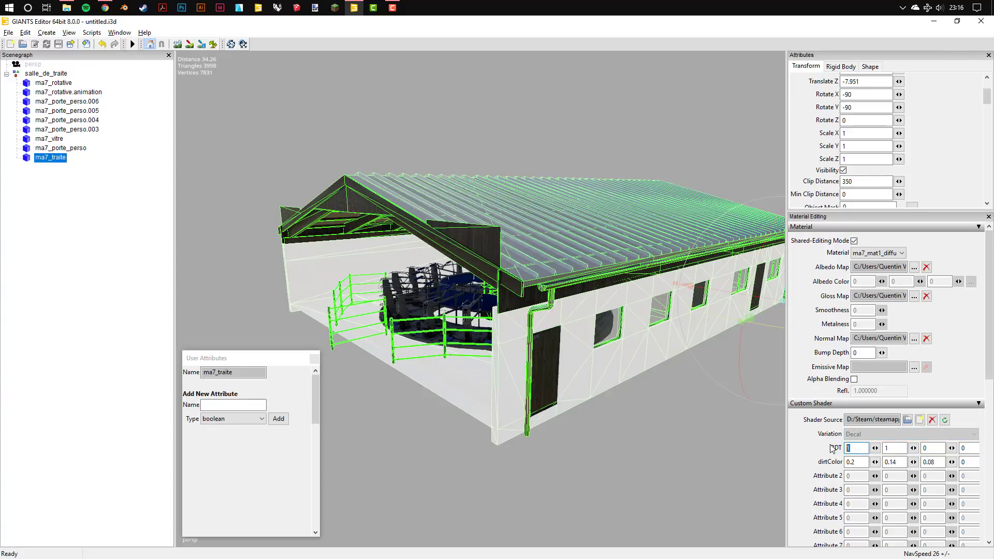
key(Down)
drag(913, 448, 937, 460)
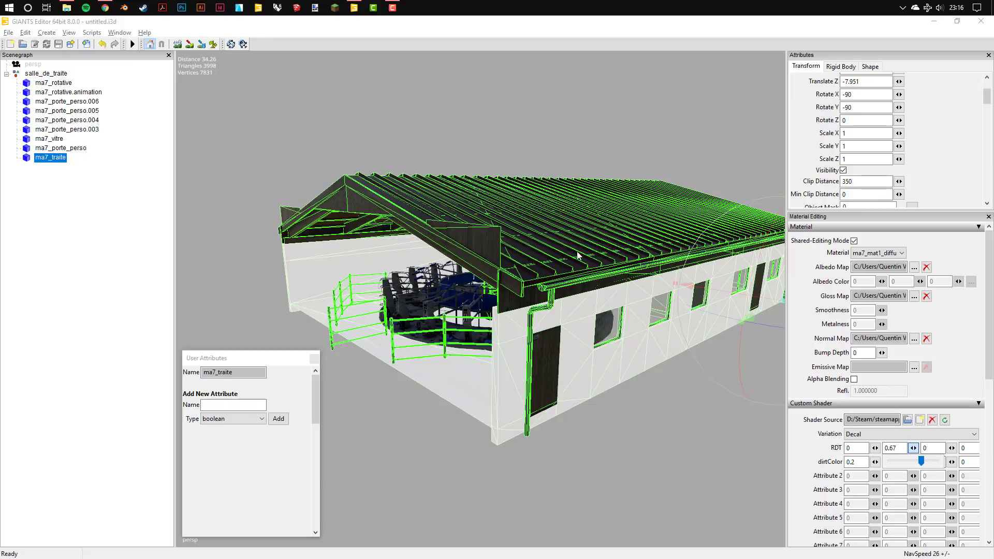
scroll(577, 256, down, 2)
click(561, 476)
mouse_move(543, 340)
middle_down()
mouse_move(489, 312)
mouse_move(478, 270)
middle_up()
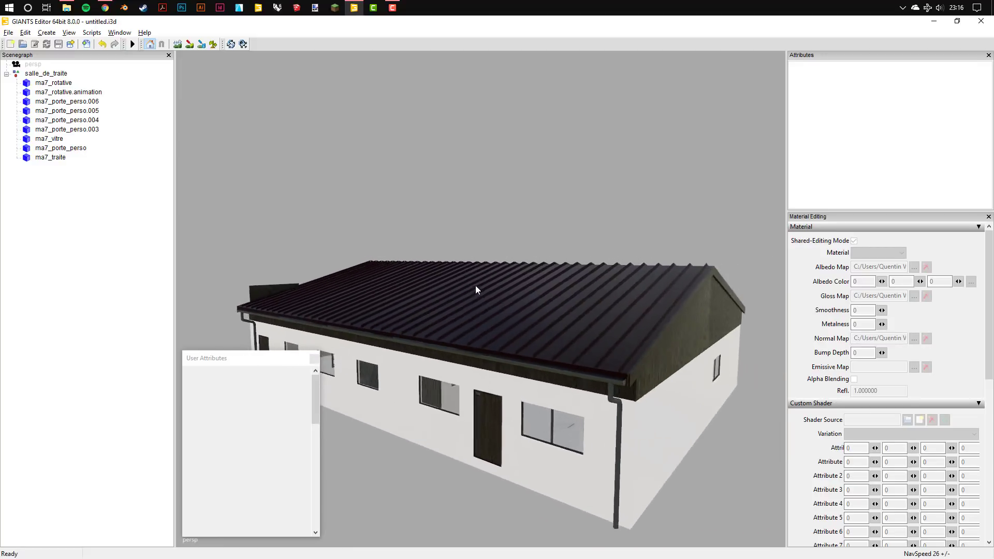
Step: Add a light to the scene and check the lighting along the roof ridges
click(47, 32)
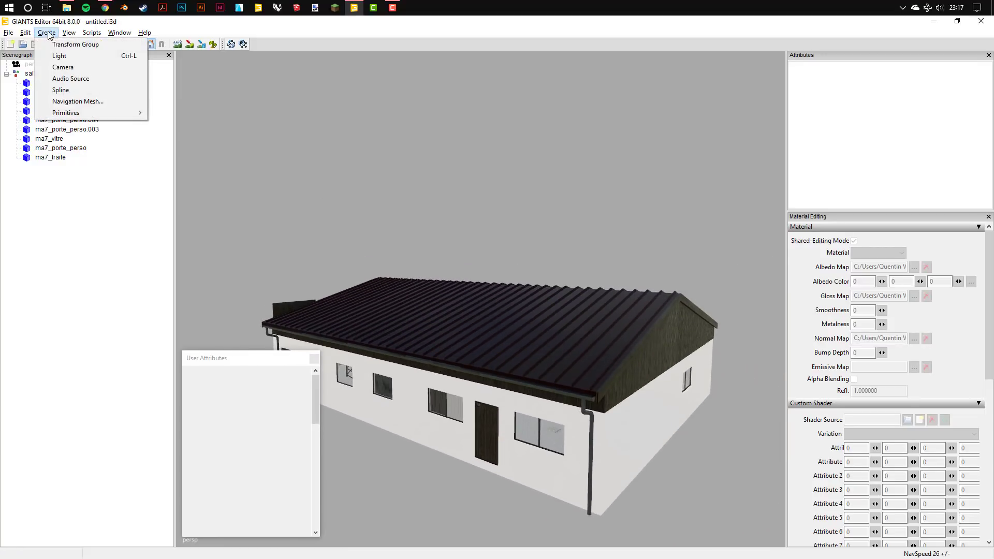
click(52, 58)
scroll(505, 263, up, 3)
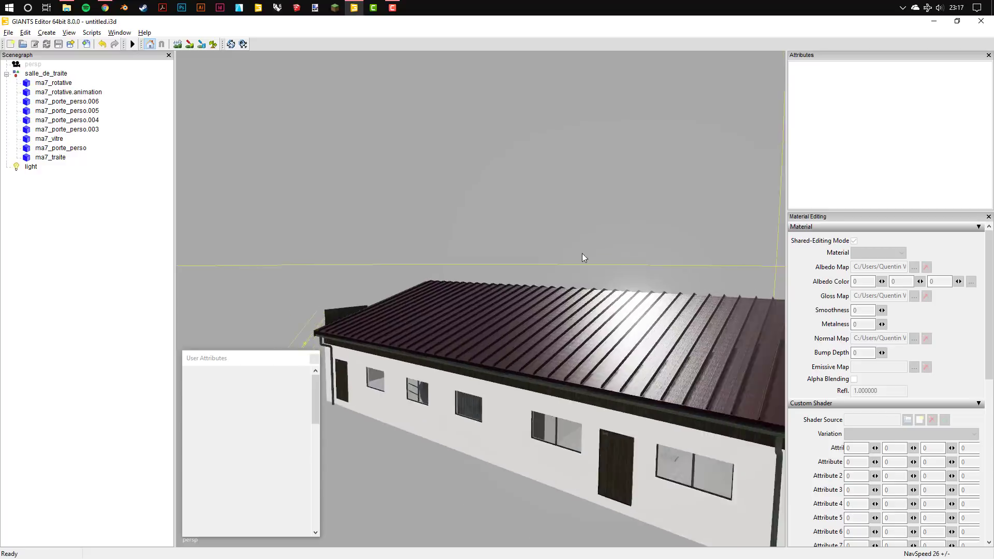
scroll(582, 253, up, 3)
scroll(536, 271, up, 3)
middle_drag(579, 266, 521, 258)
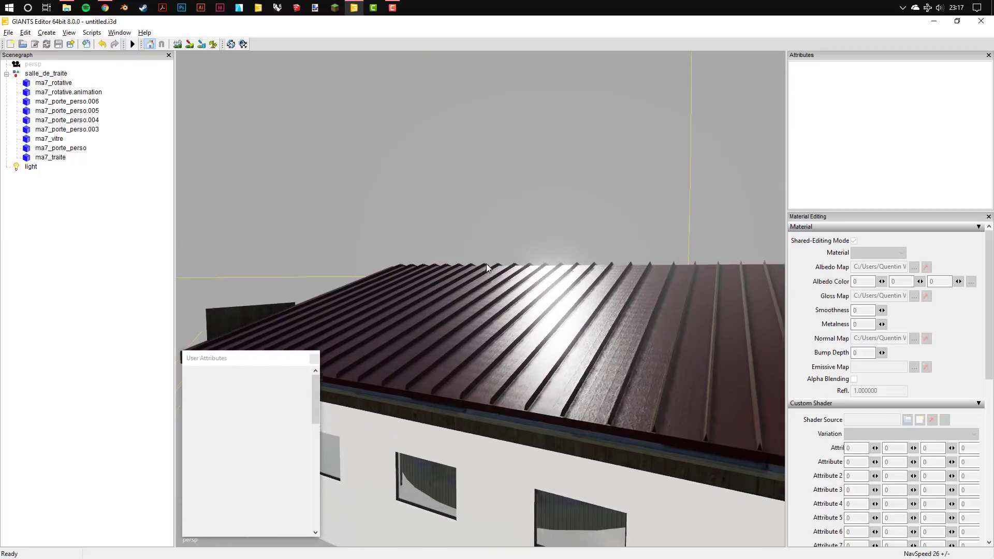
scroll(520, 258, down, 5)
mouse_move(452, 277)
middle_down()
mouse_move(545, 268)
mouse_move(443, 315)
mouse_move(586, 280)
mouse_move(578, 259)
mouse_move(513, 388)
middle_up()
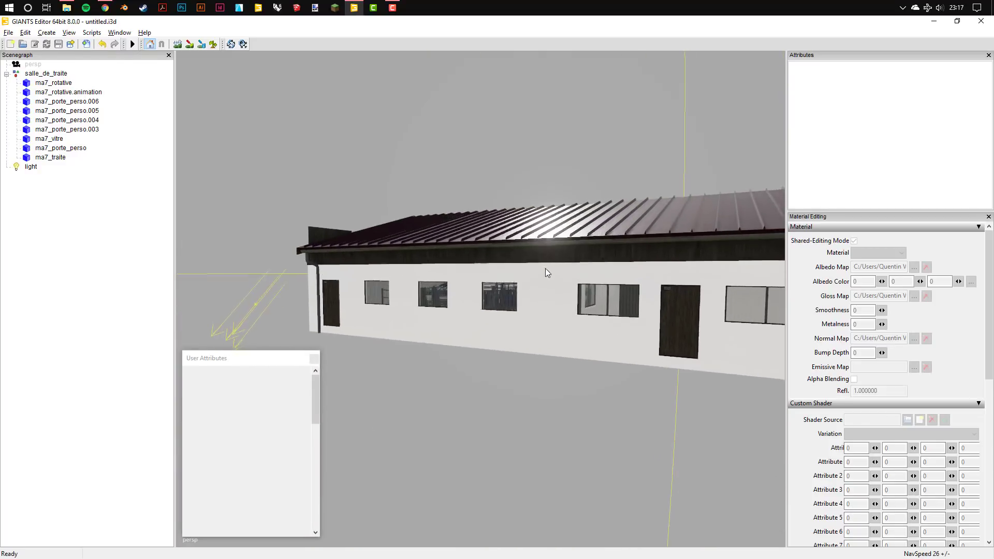
Step: Select the milking-room building and open its ma7_mat2 material
click(512, 388)
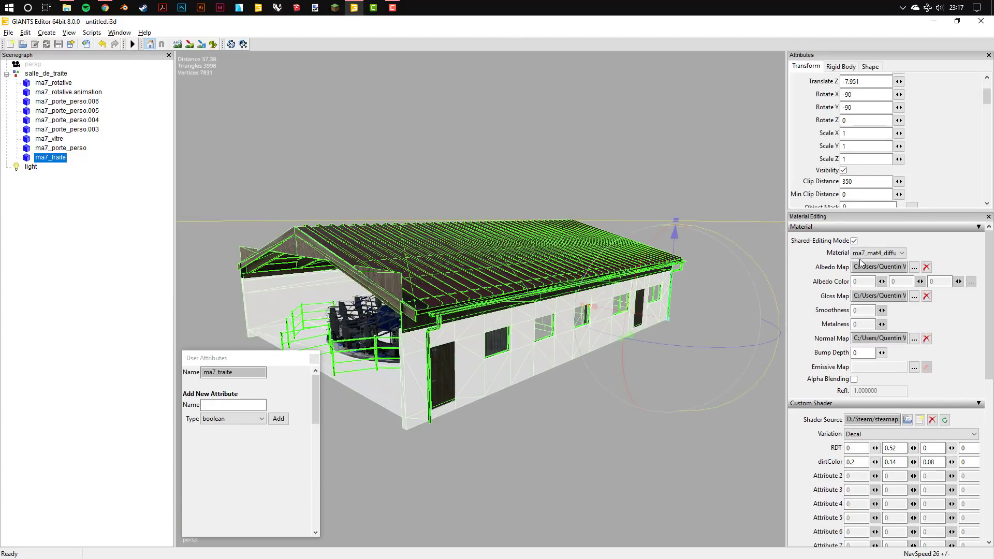
click(879, 253)
click(870, 280)
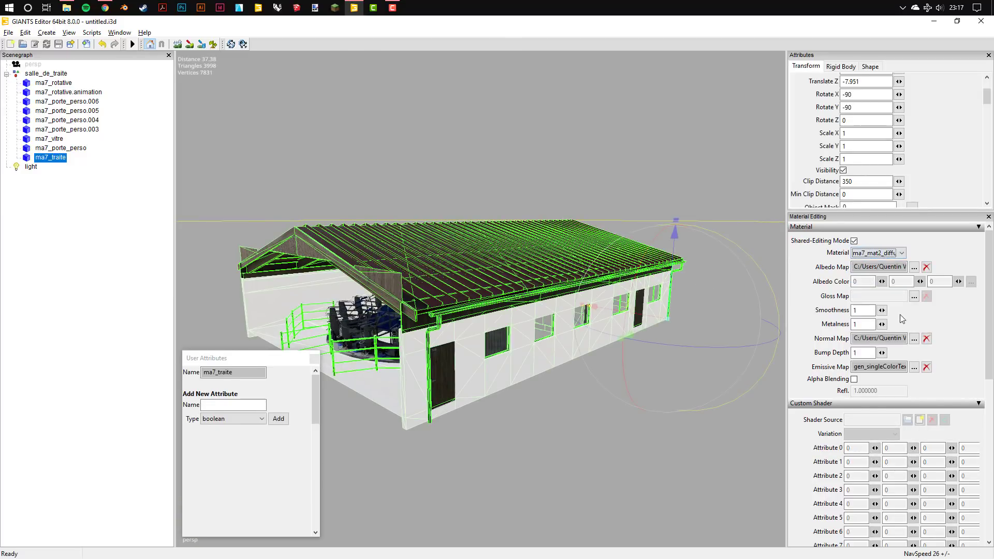
Step: Remove ma7_mat2's emissive map and use salle_de_traite_spec.dds as its gloss map
click(927, 367)
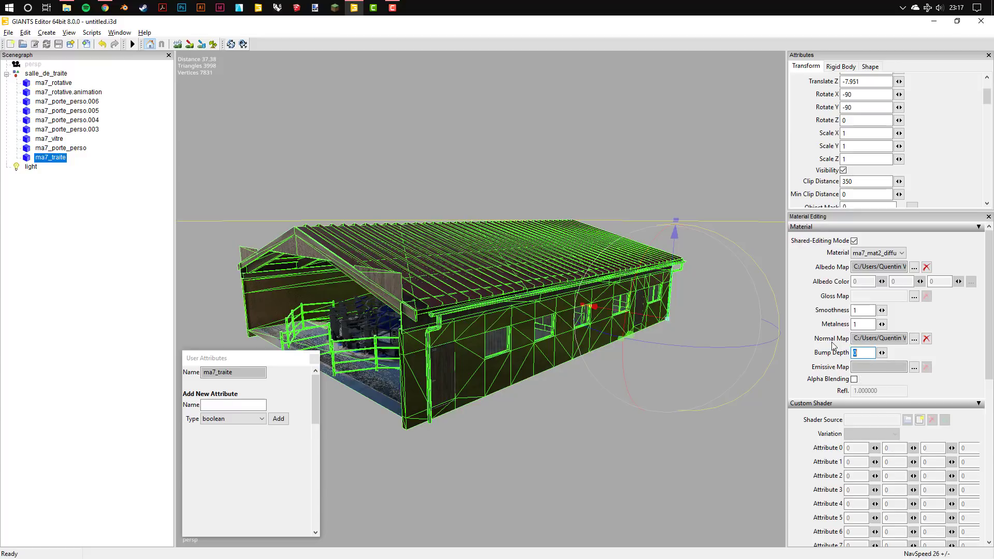
click(914, 297)
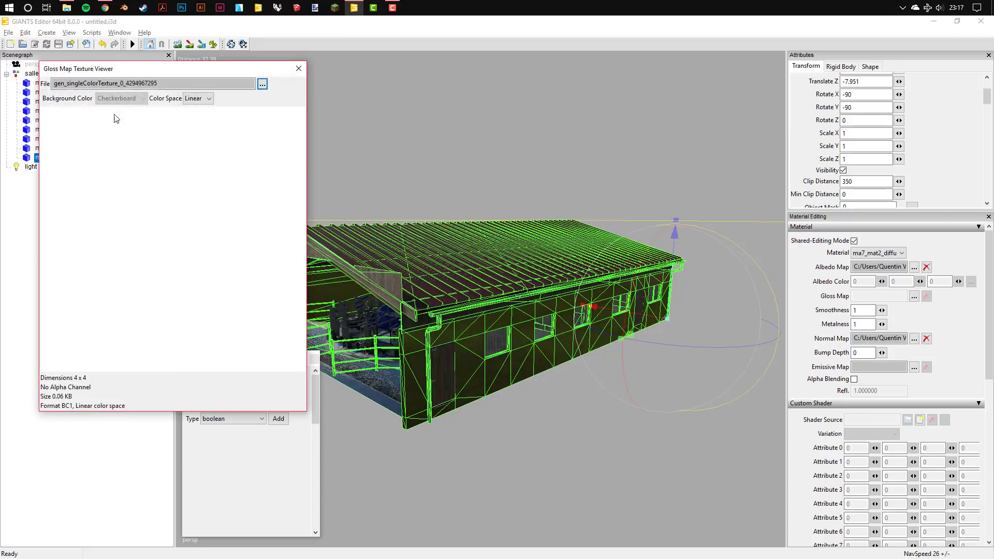
click(262, 84)
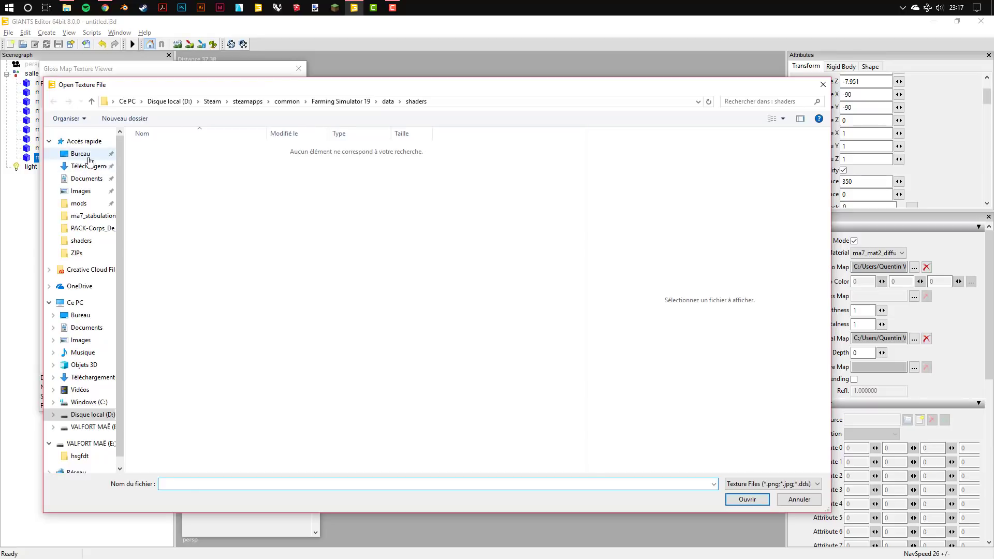
double_click(281, 162)
click(169, 165)
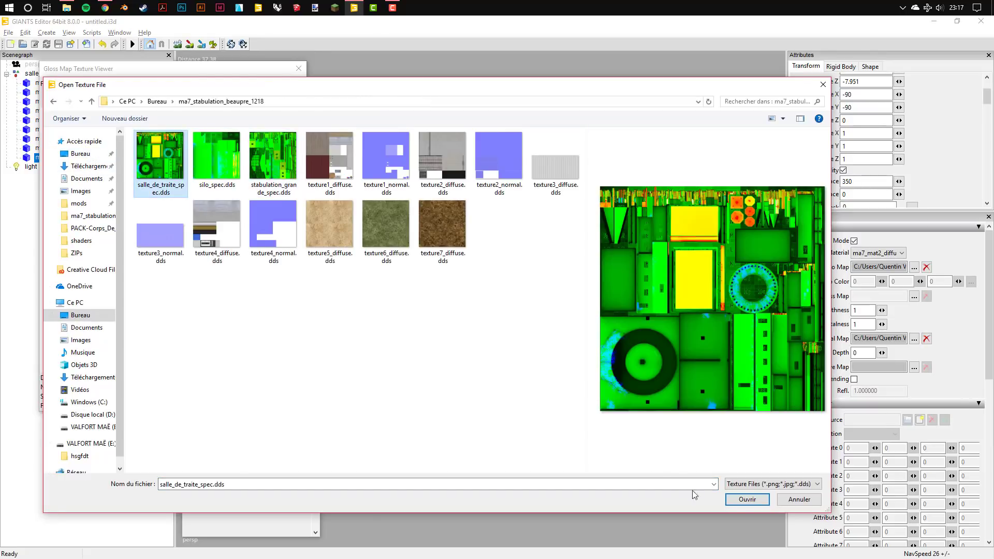
click(746, 499)
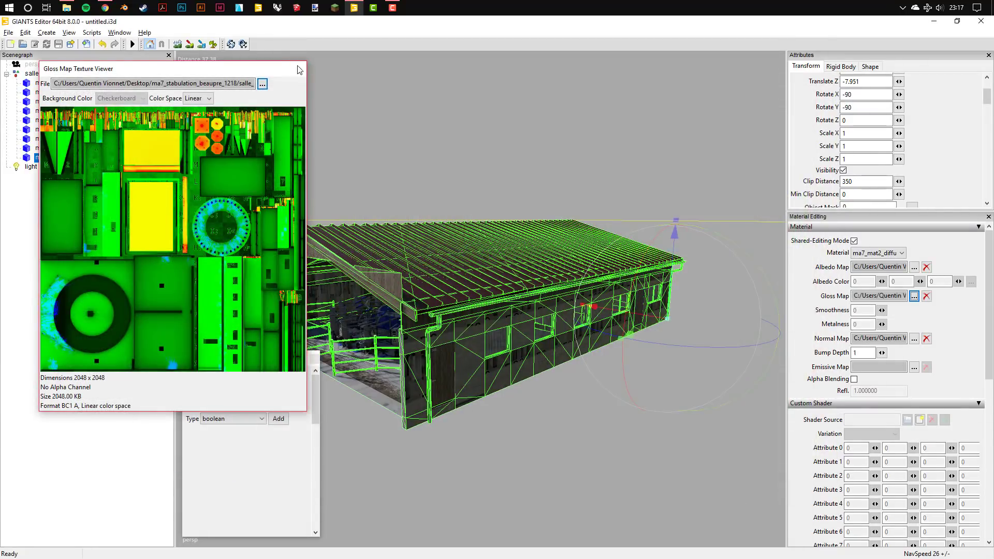
Step: Give ma7_mat2 the vehicleShader.xml shader with the Decal variation
click(918, 420)
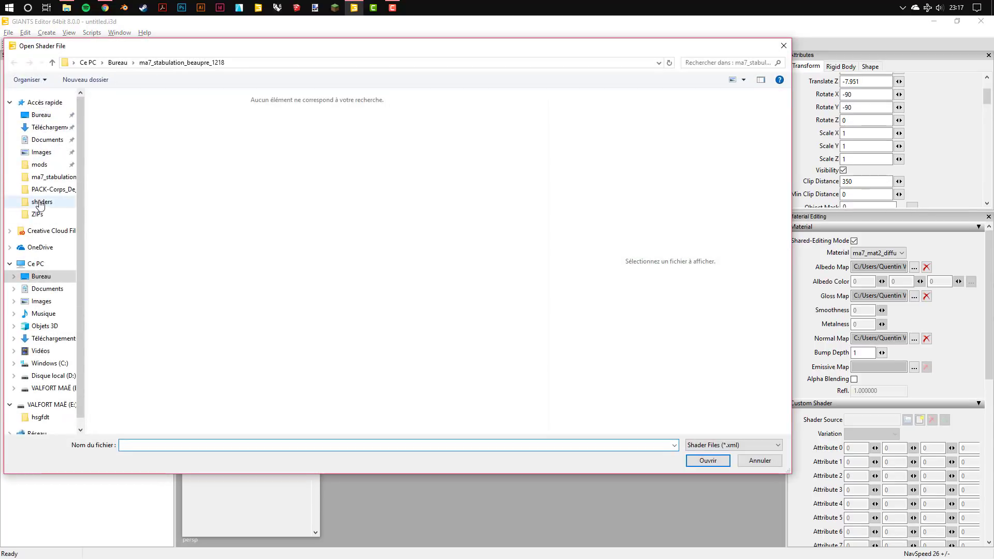
click(41, 202)
click(179, 208)
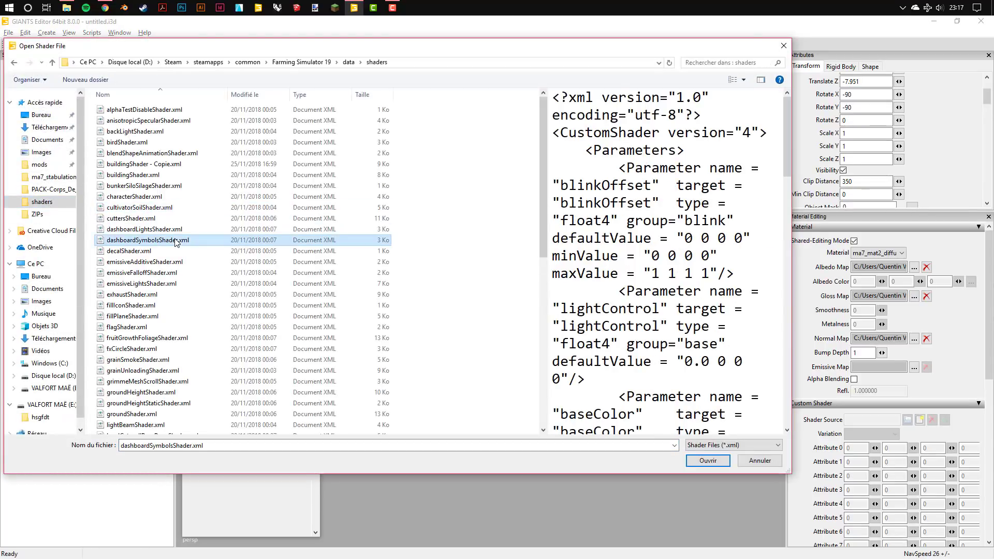
key(v)
click(706, 461)
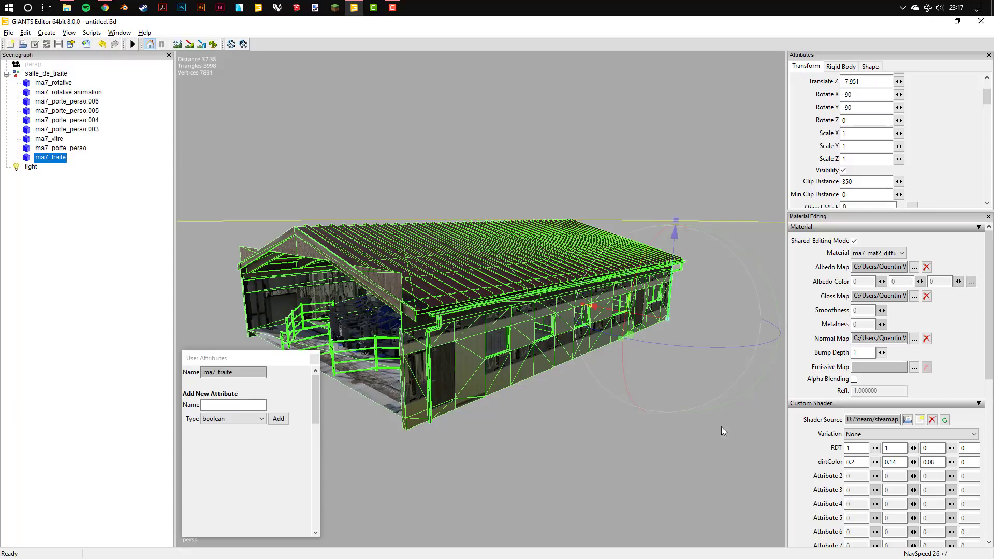
click(870, 433)
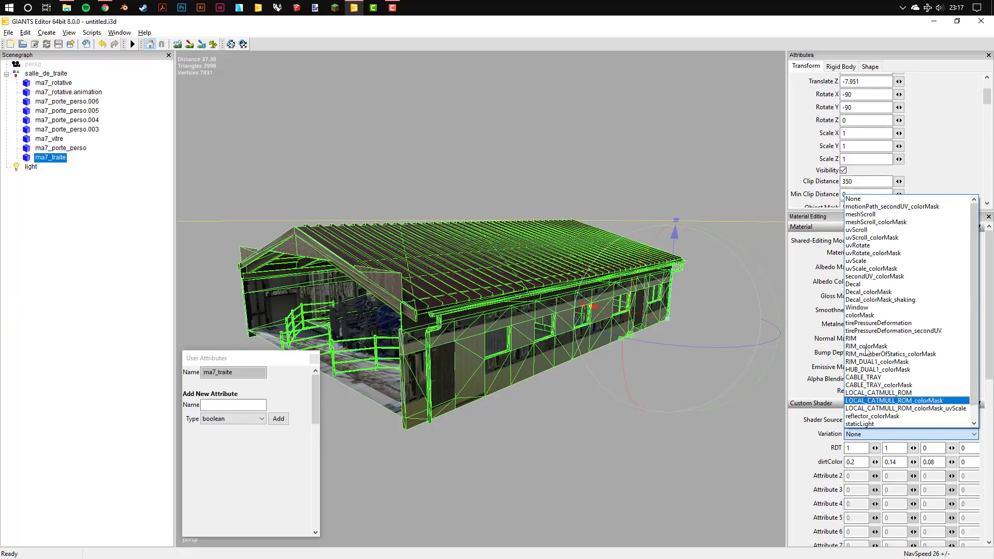
click(865, 286)
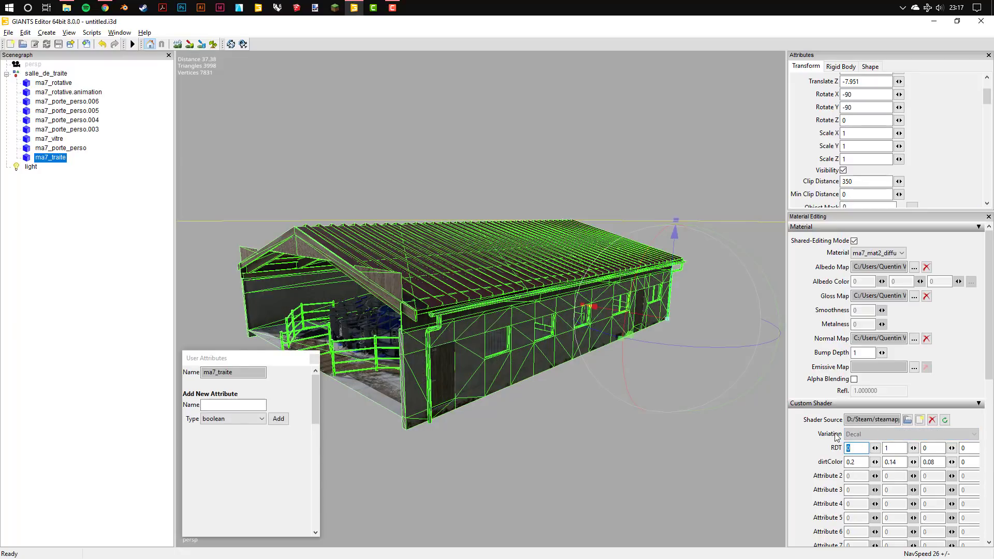
Step: Tune the second RDT value, settling on 0.31 for ma7_mat4_diffu
click(902, 462)
click(923, 465)
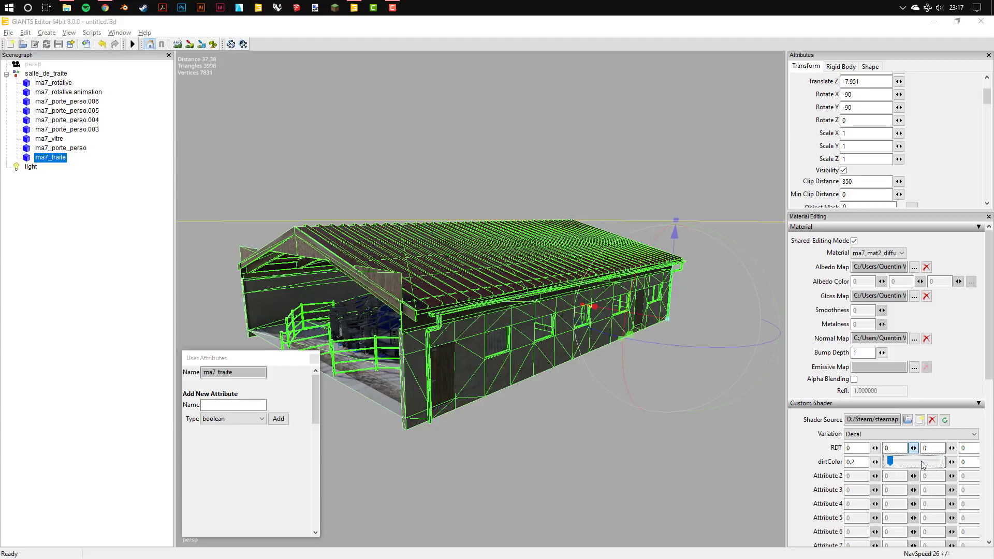
drag(891, 461, 930, 463)
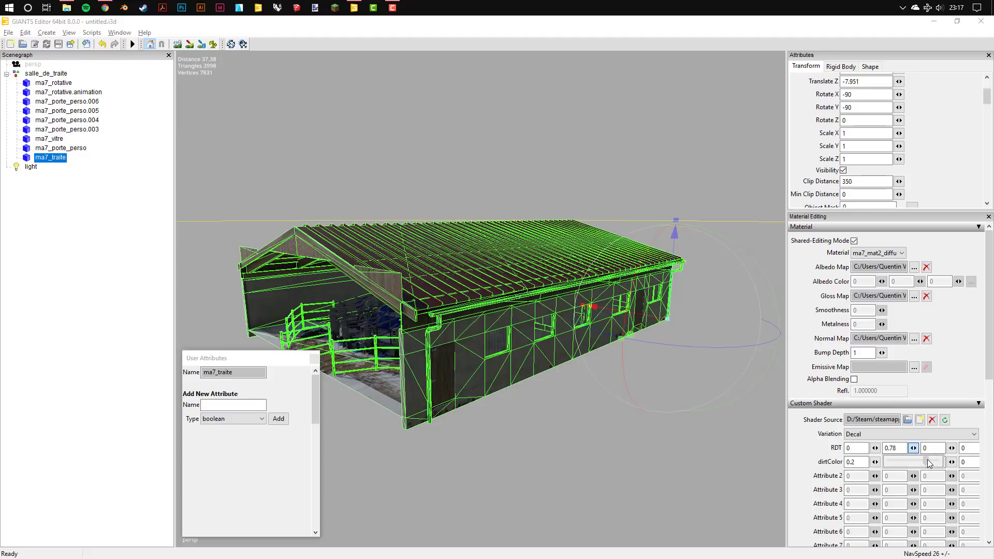
click(495, 442)
mouse_move(495, 372)
alt+mouse_down()
mouse_move(579, 369)
mouse_move(601, 402)
alt+mouse_up()
click(620, 435)
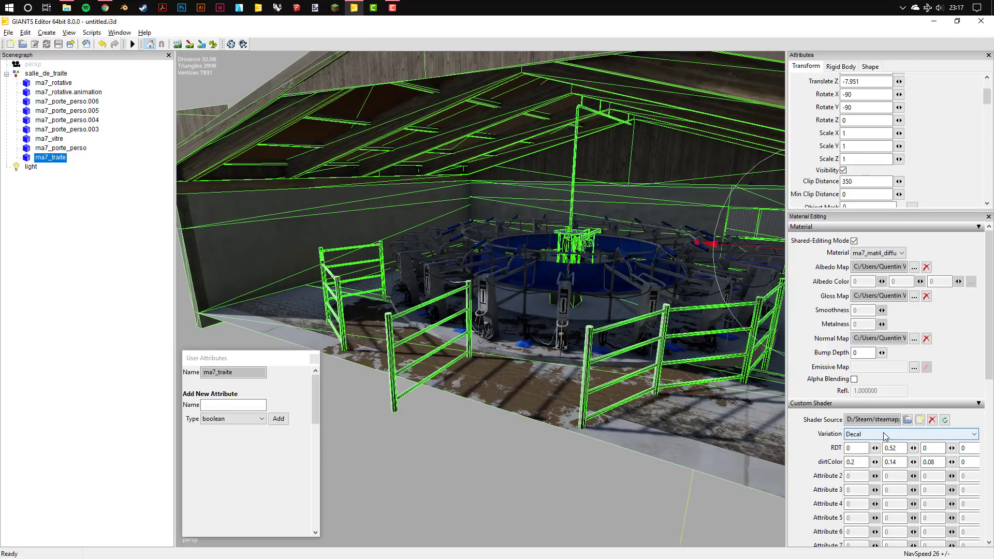
click(912, 448)
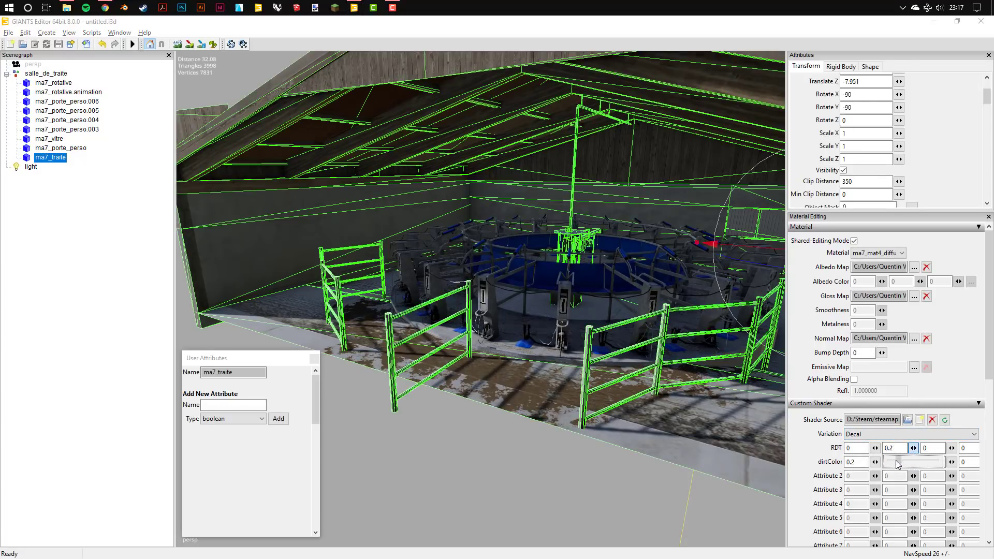
drag(914, 462, 901, 462)
Step: Lower ma7_mat2_diffu's second RDT value to 0.29
click(887, 253)
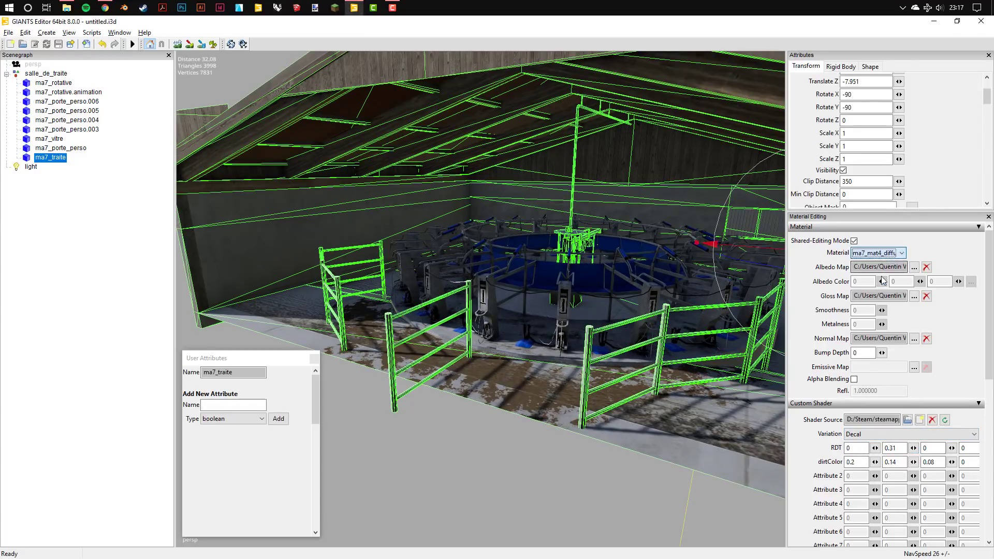
click(875, 261)
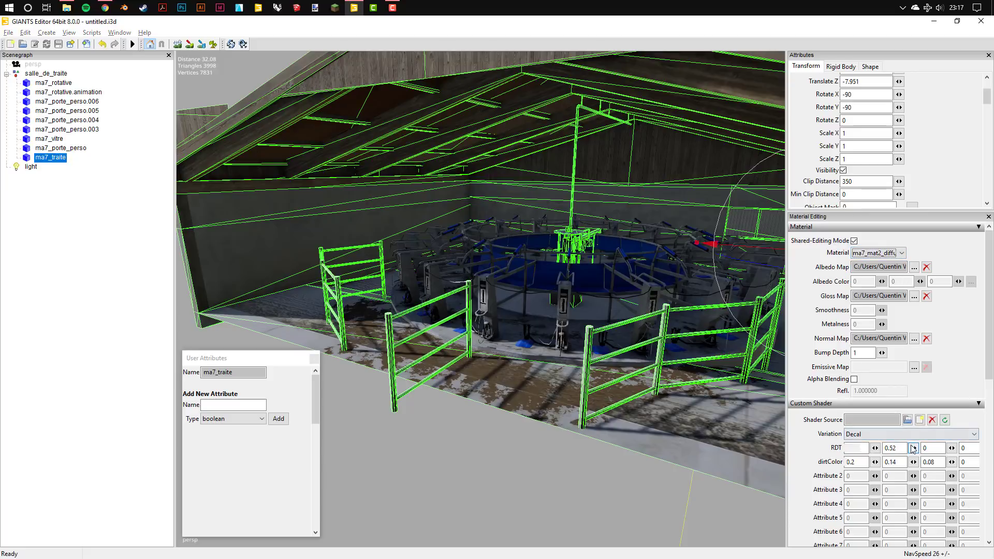
click(912, 448)
drag(914, 462, 904, 463)
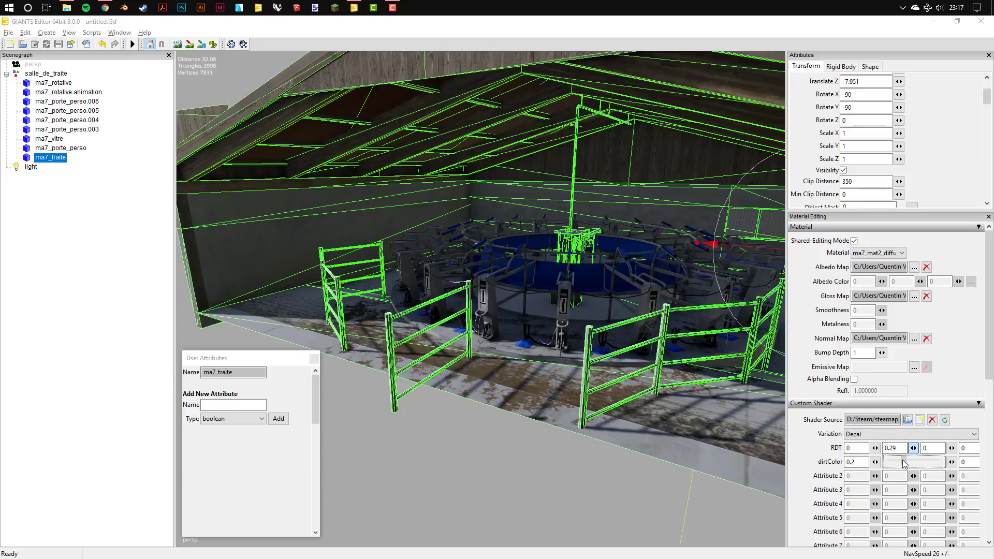
click(502, 488)
scroll(539, 321, down, 5)
Step: Inspect ma7_mat2_diffu near the door wall and orbit around the building exterior
scroll(657, 415, up, 3)
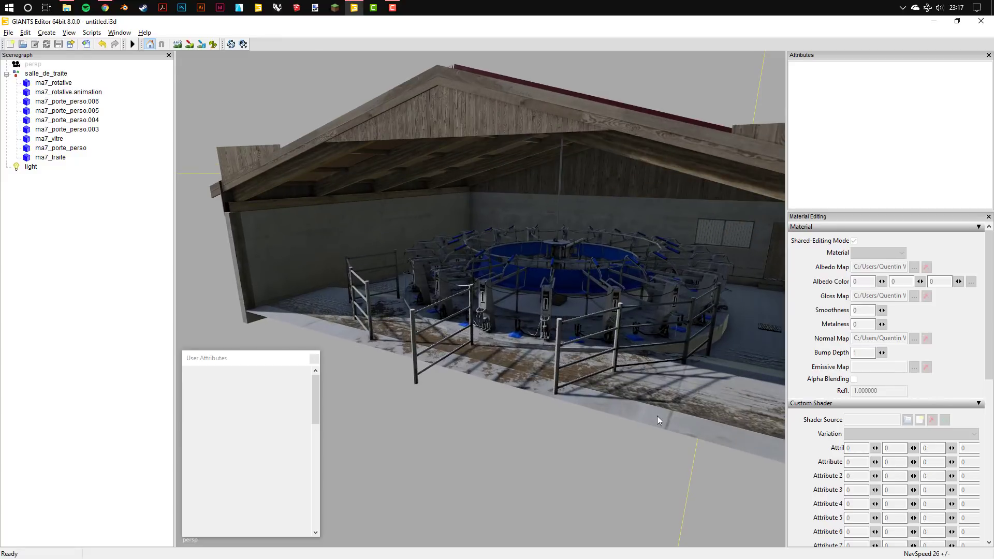
scroll(529, 326, up, 2)
click(529, 326)
mouse_move(529, 322)
right_down()
mouse_move(749, 325)
mouse_move(731, 329)
right_up()
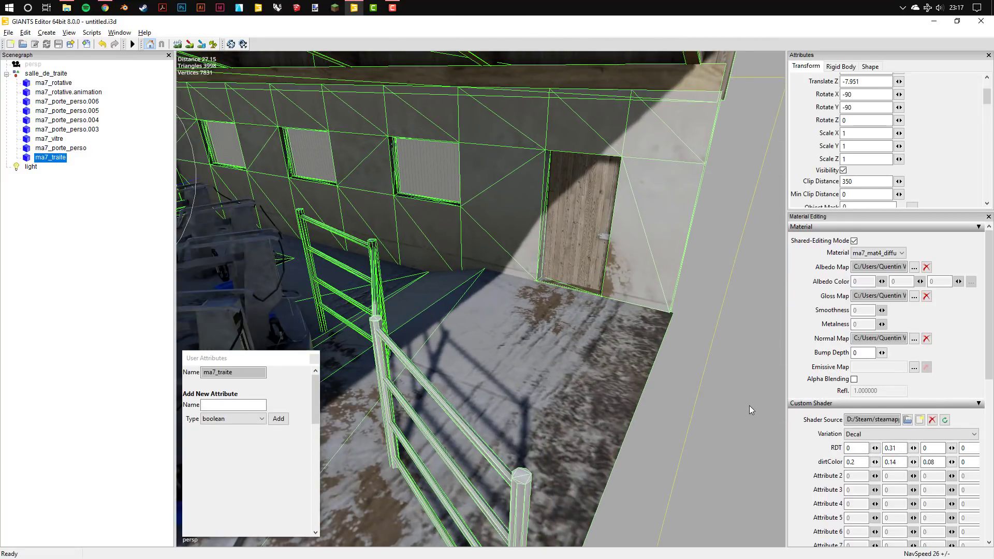
click(877, 253)
click(875, 279)
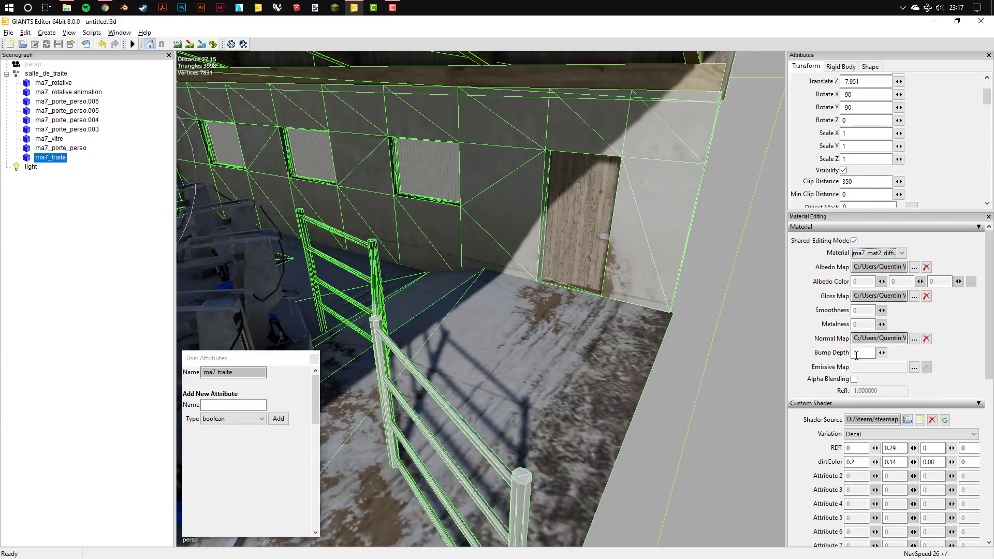
scroll(595, 287, down, 5)
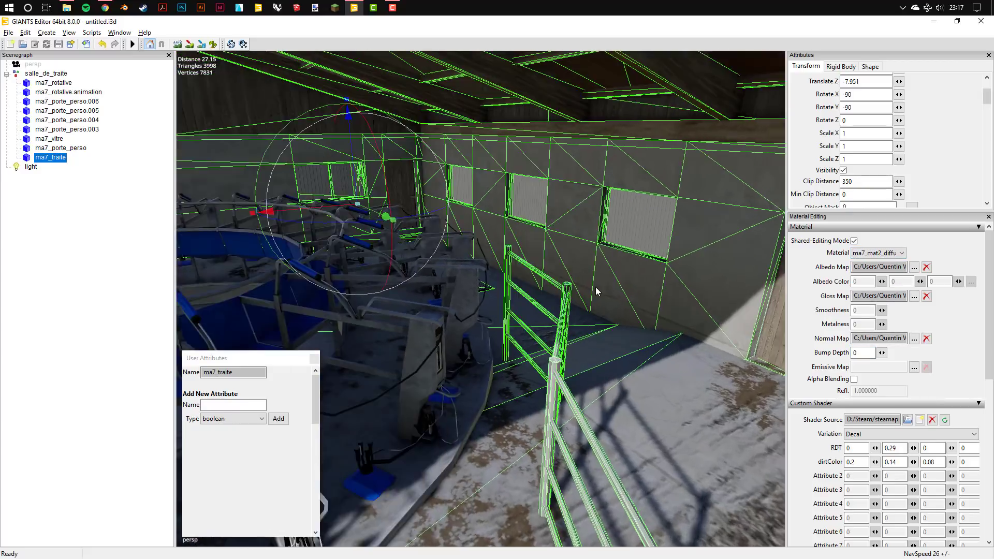
scroll(619, 419, down, 10)
click(616, 418)
right_drag(617, 418, 579, 360)
scroll(563, 303, up, 10)
scroll(563, 304, down, 10)
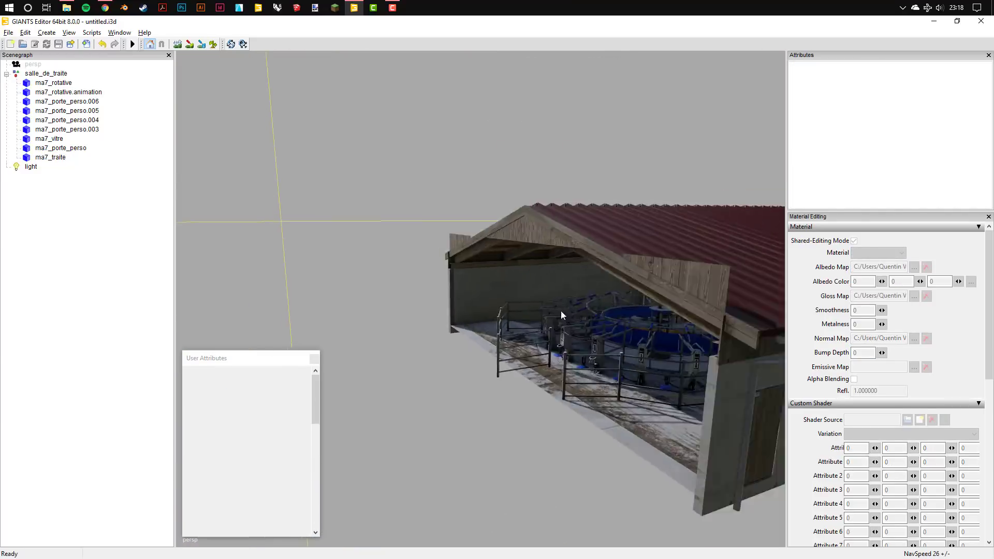
mouse_move(560, 310)
right_down()
mouse_move(580, 315)
mouse_move(570, 283)
mouse_move(514, 318)
mouse_move(568, 384)
right_up()
scroll(570, 284, up, 5)
scroll(576, 280, up, 5)
scroll(591, 269, up, 5)
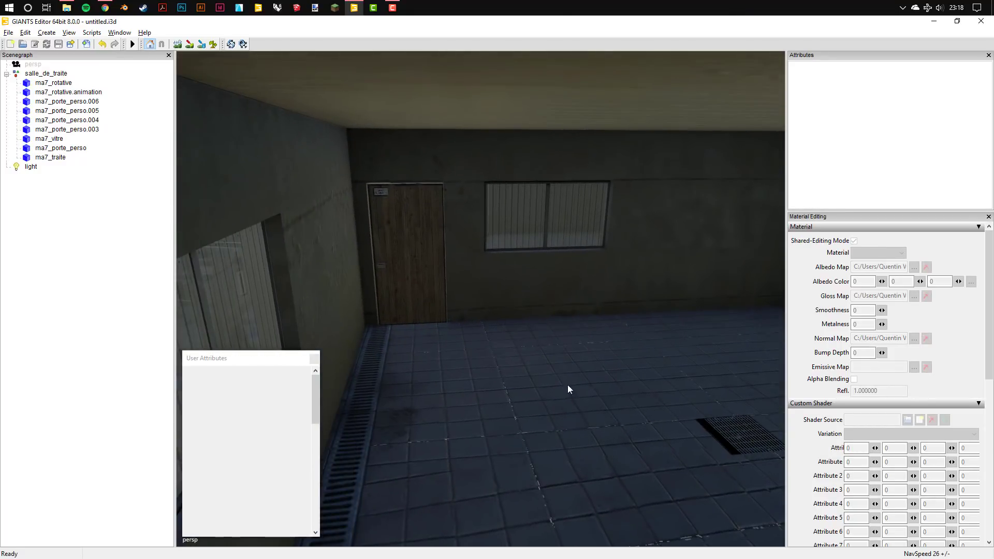
Step: Set ma7_mat2_diffu's Bump Depth to 0 on the ma7_traite mesh
click(703, 424)
mouse_move(702, 424)
right_down()
mouse_move(661, 392)
mouse_move(543, 353)
right_up()
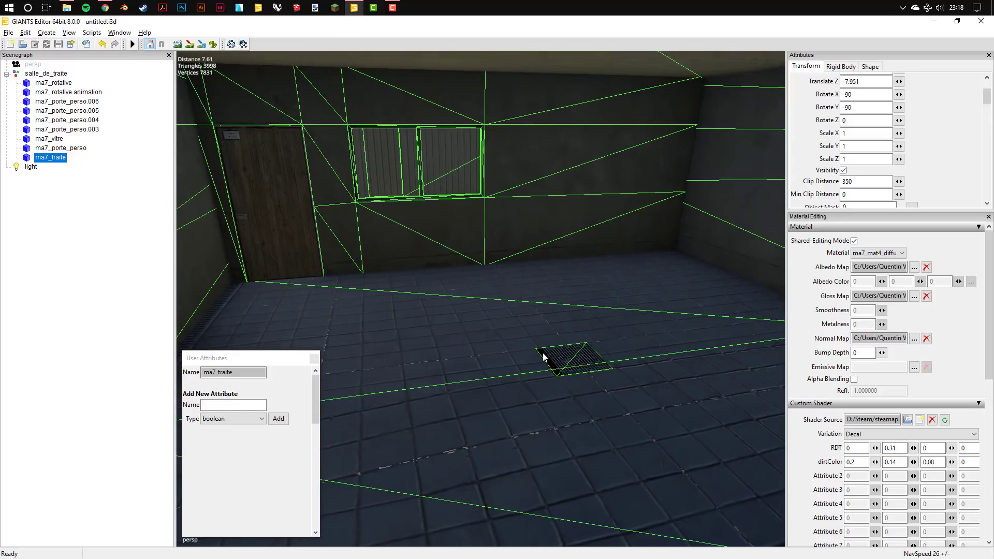
click(878, 253)
click(875, 253)
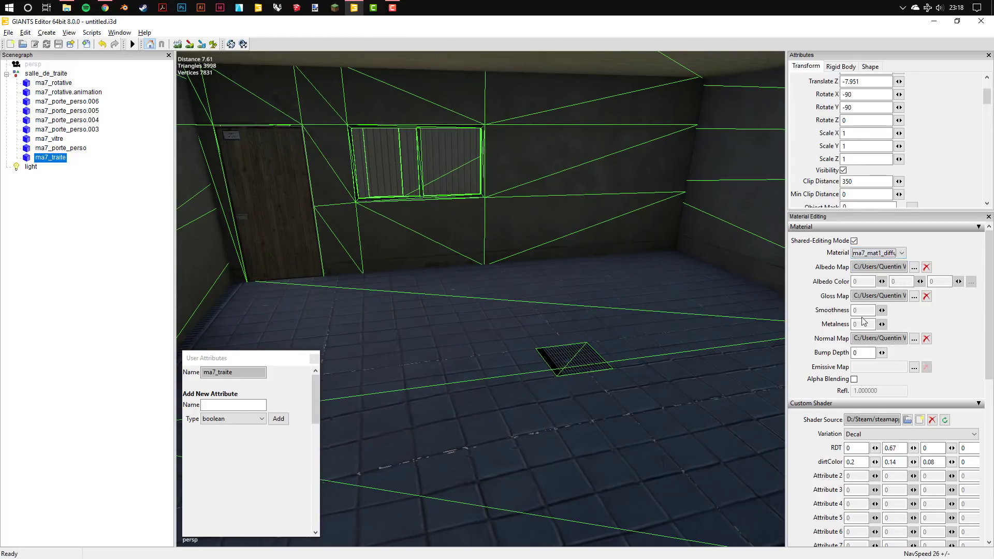
click(879, 252)
click(875, 268)
double_click(860, 352)
text(0)
key(Return)
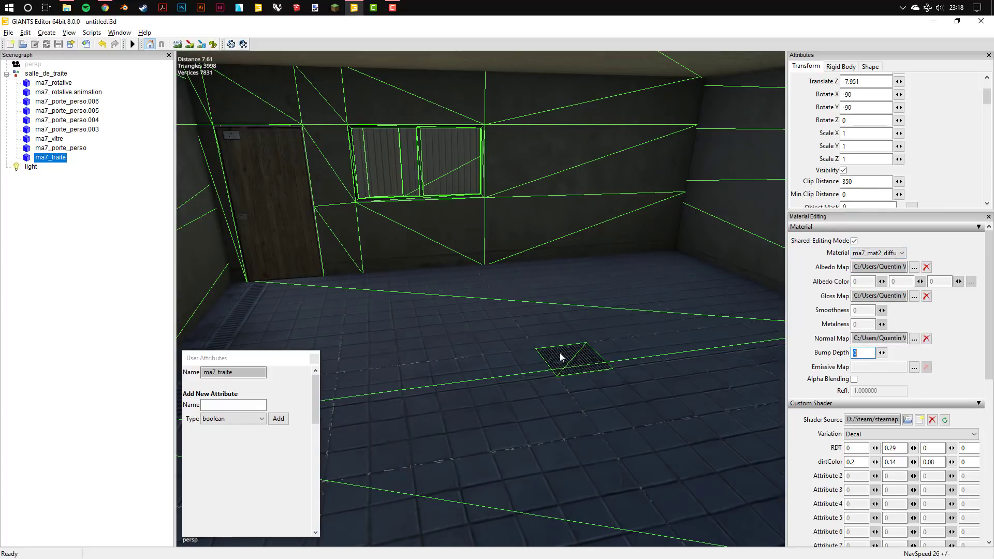
Step: Review the textured building from its open end and select the whole salle_de_traite model
scroll(560, 353, down, 10)
click(655, 435)
scroll(494, 300, up, 3)
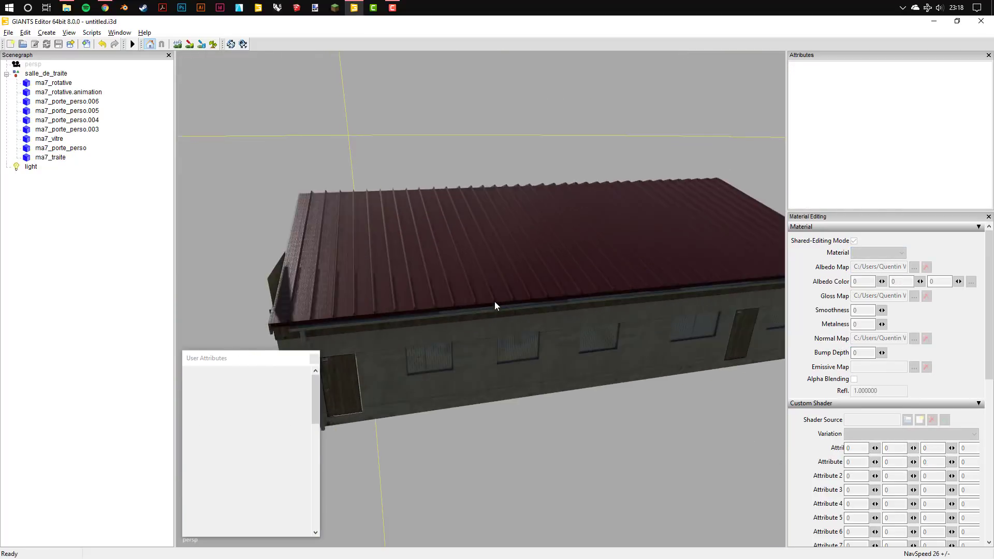
mouse_move(495, 300)
middle_down()
mouse_move(530, 268)
mouse_move(347, 251)
middle_up()
scroll(530, 268, down, 5)
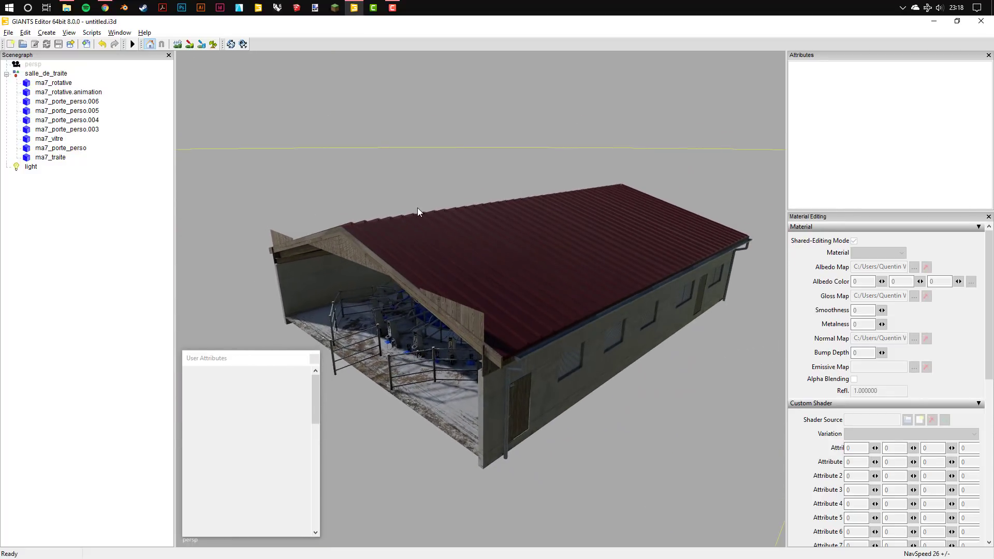
click(43, 75)
Step: Start Export Selection with Files into Bureau > ma7_stabulation_beaupre_1218
click(6, 75)
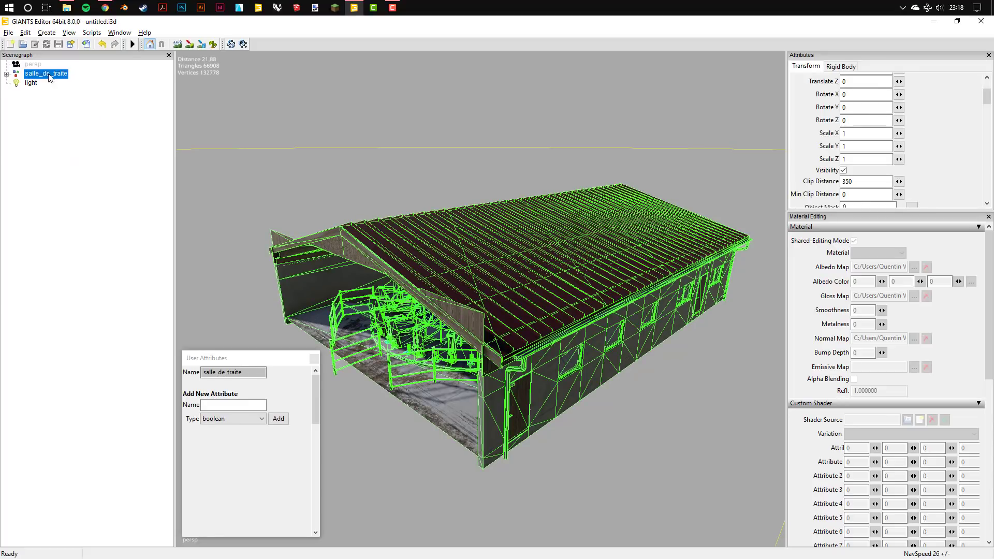
click(9, 34)
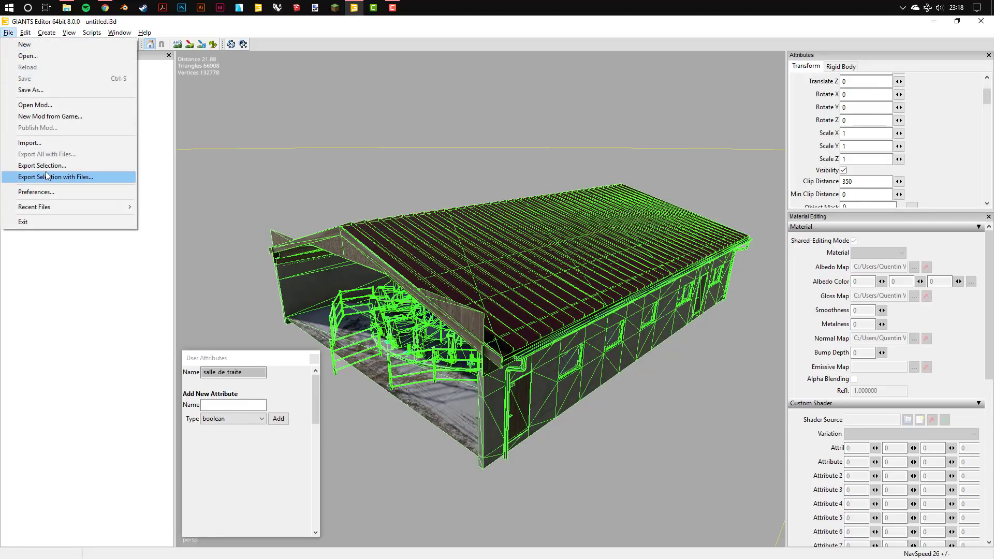
click(38, 91)
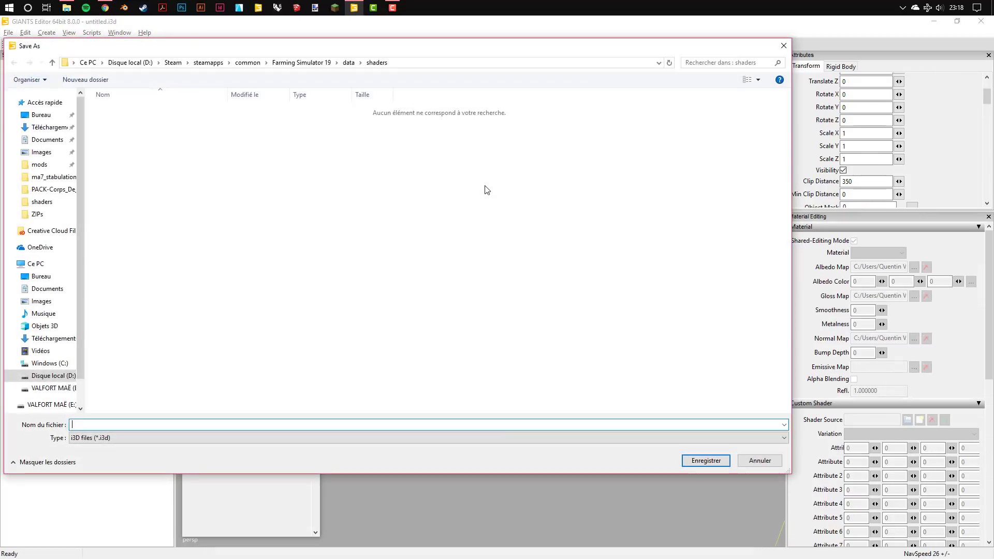
click(41, 114)
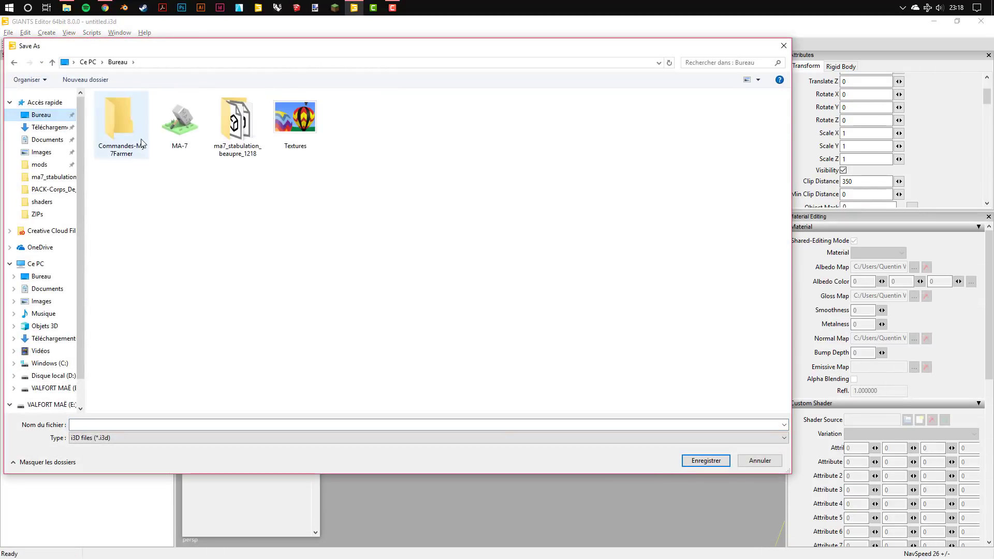
double_click(237, 133)
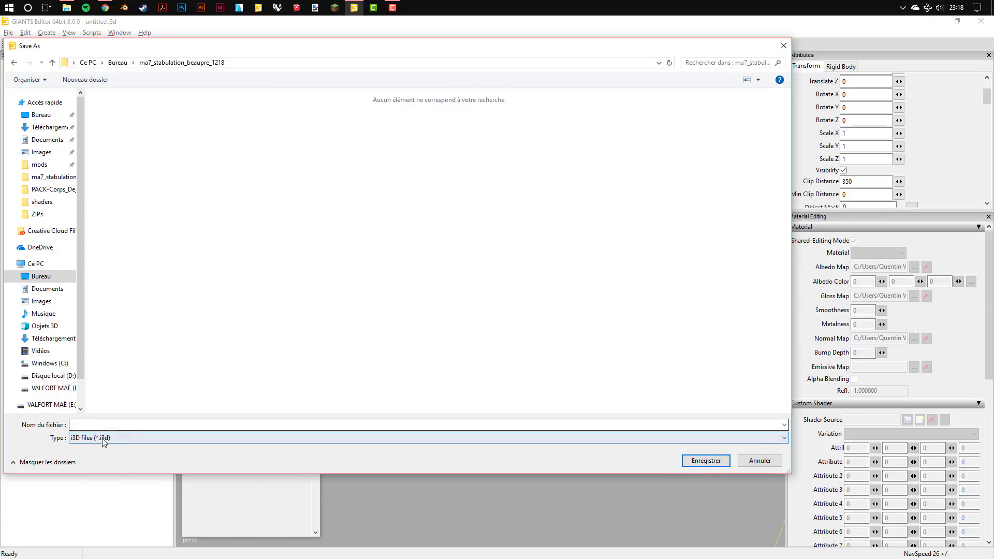
Step: Name the export salle_de_traite_export.i3d with the Binary i3D file type
click(97, 423)
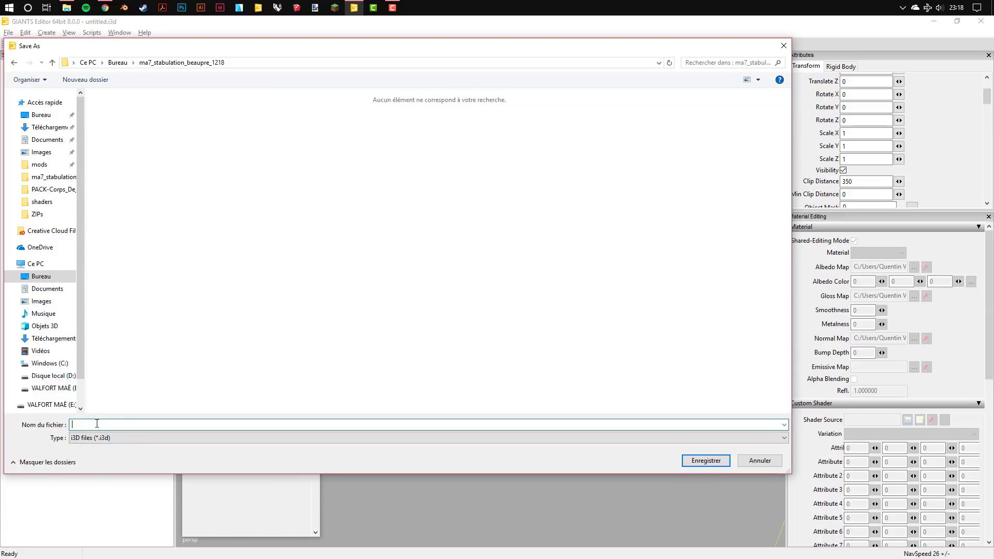
text(salle_de_)
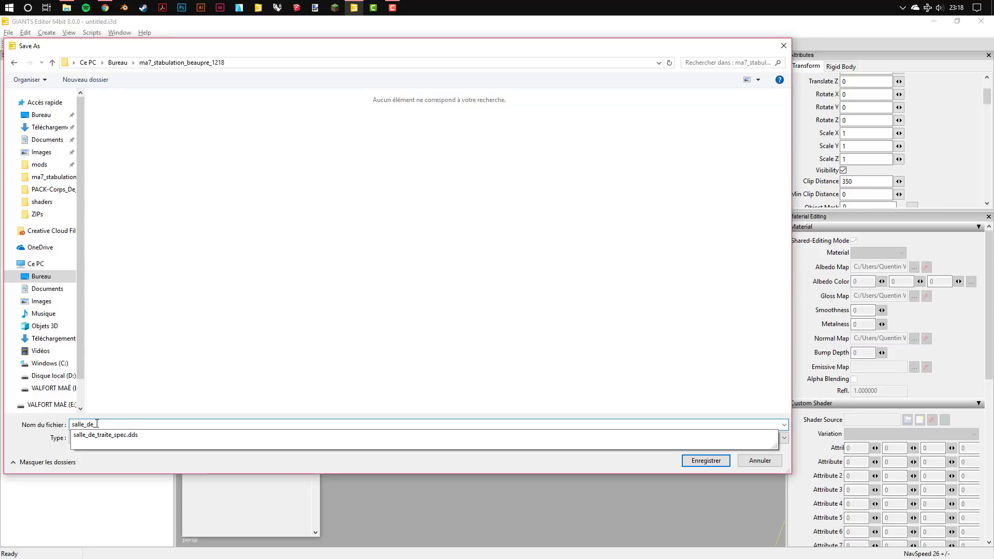
text(traite_export)
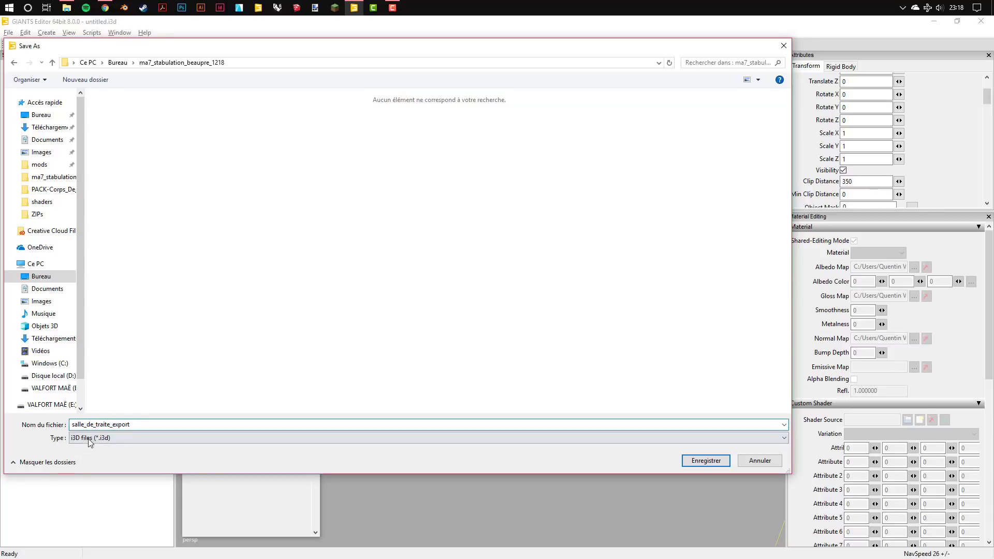
click(90, 440)
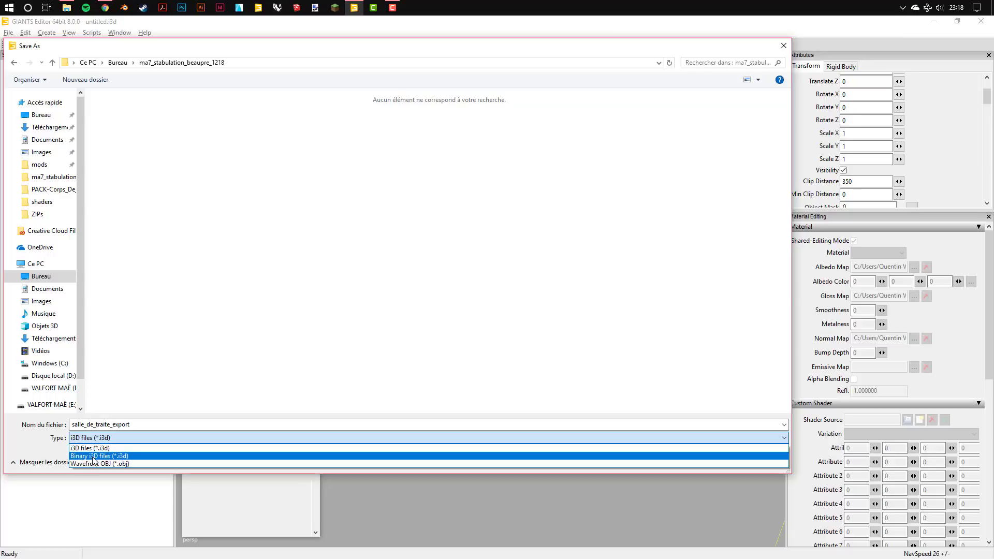
click(93, 456)
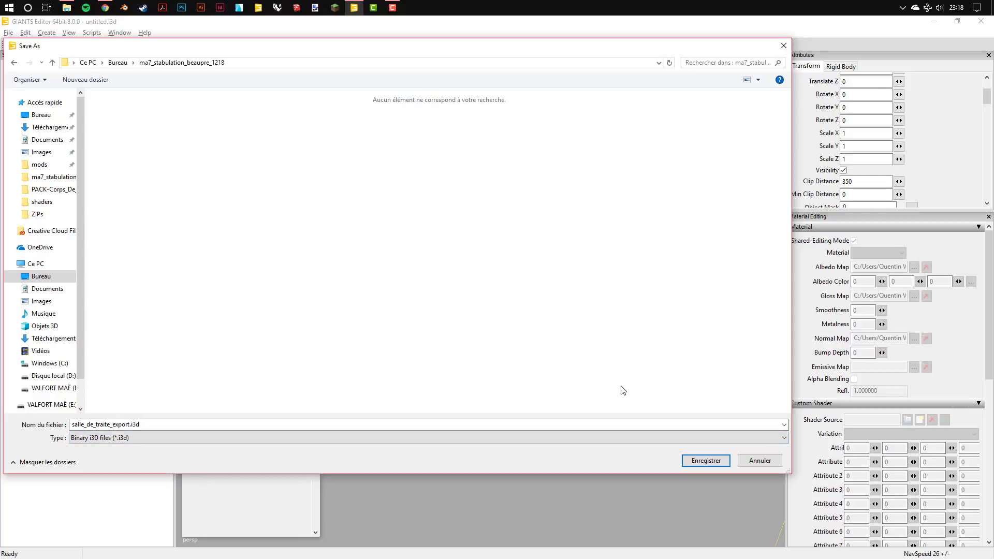
Step: Save the scene as salle_de_traite_export.i3d, then quit without saving changes to untitled.i3d
click(695, 462)
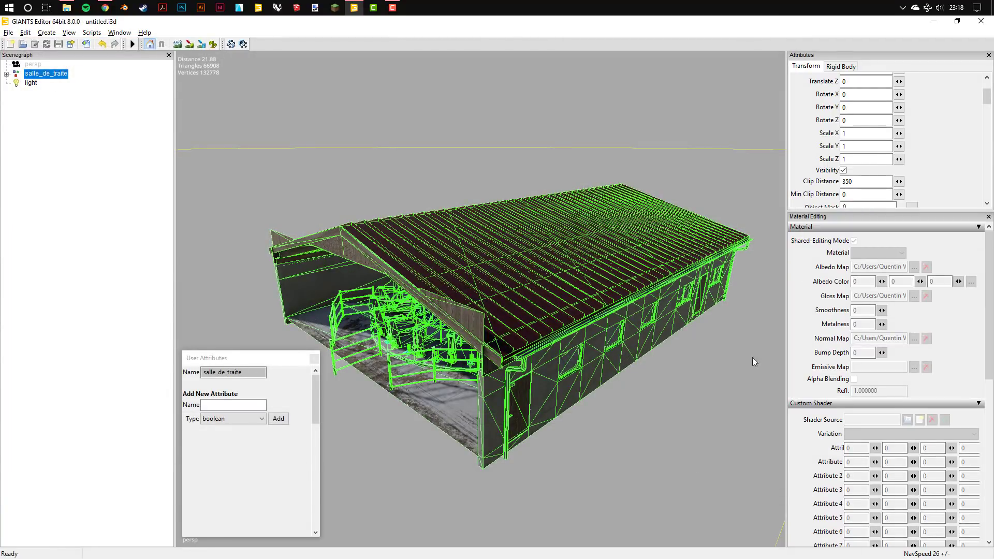
click(981, 20)
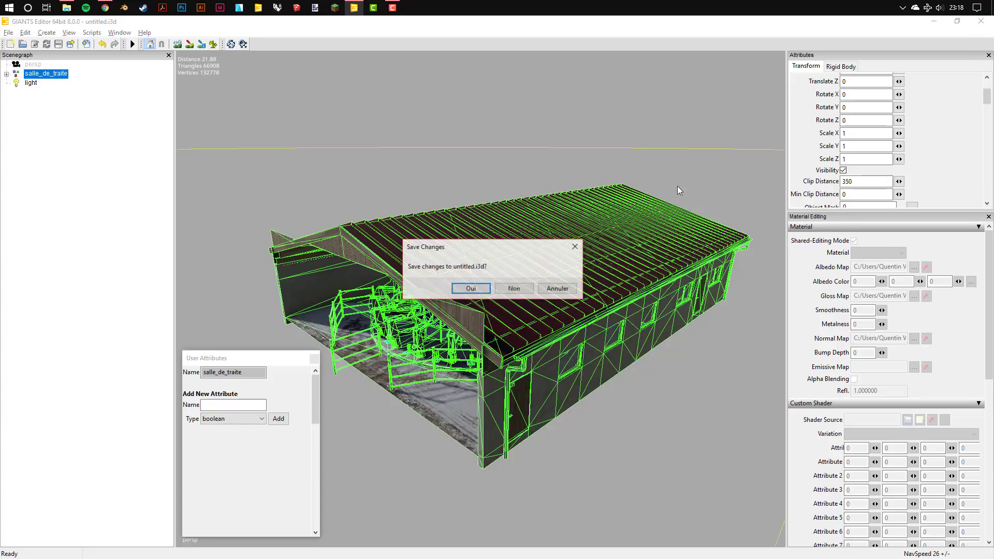
click(508, 291)
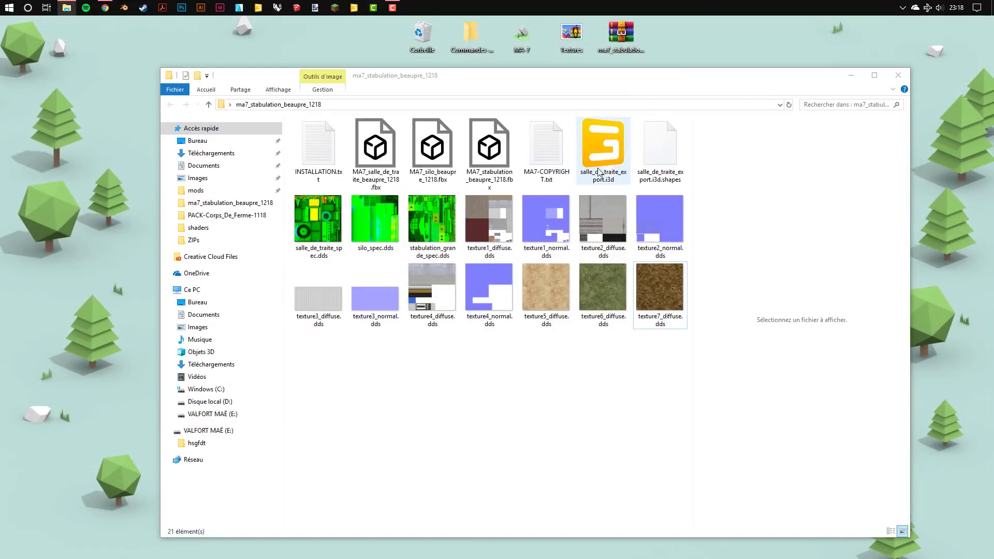
Step: Open salle_de_traite_export.i3d from the ma7_stabulation_beaupre_1218 folder with GIANTS Editor
click(607, 150)
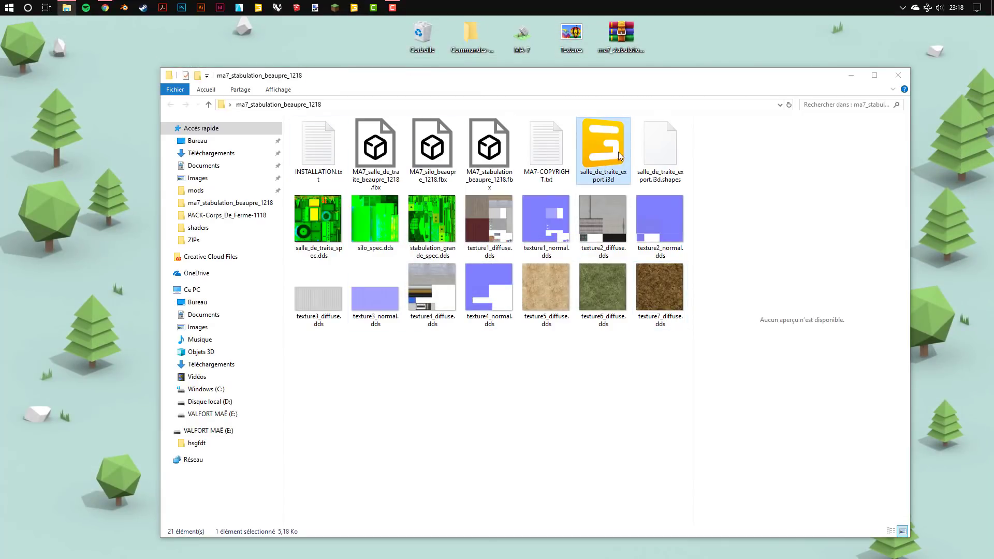
click(667, 143)
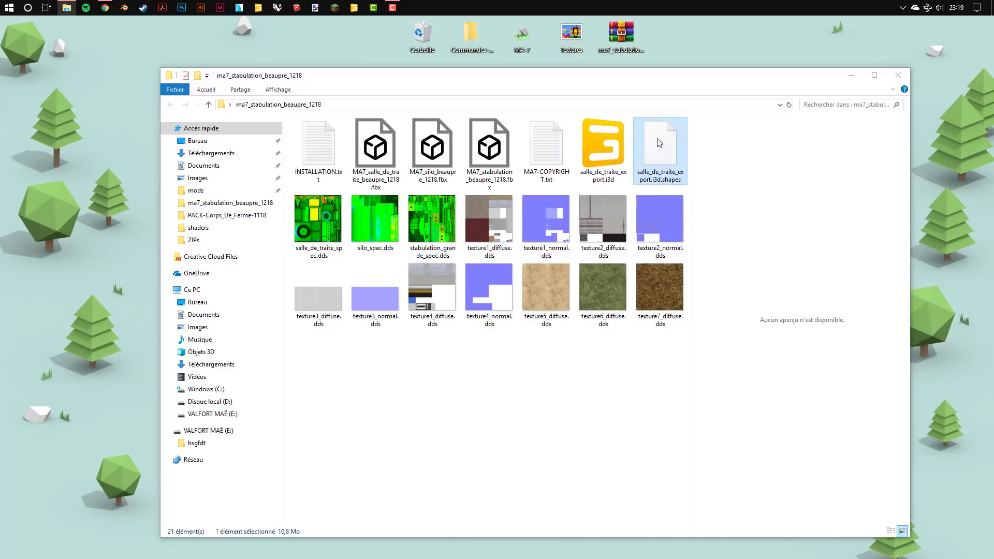
double_click(603, 148)
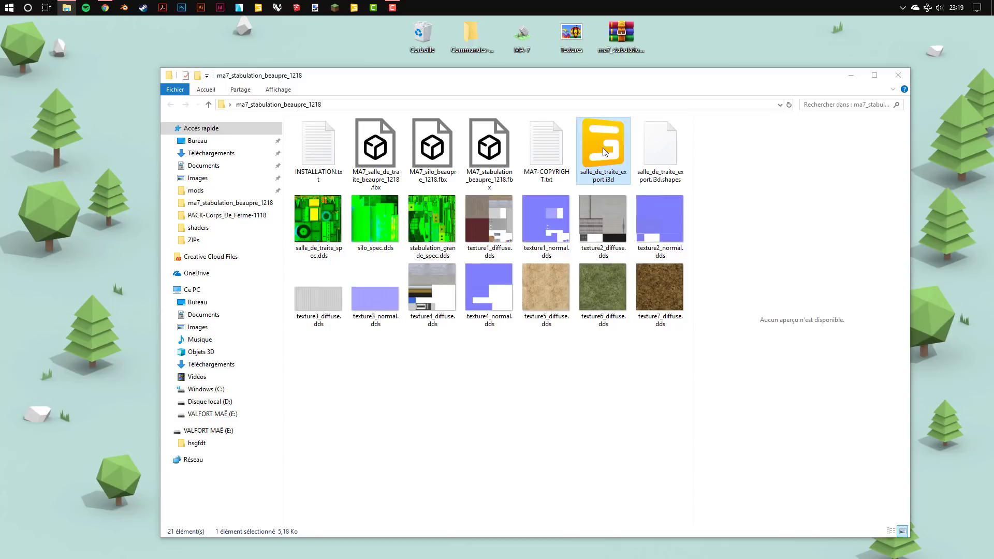
click(496, 355)
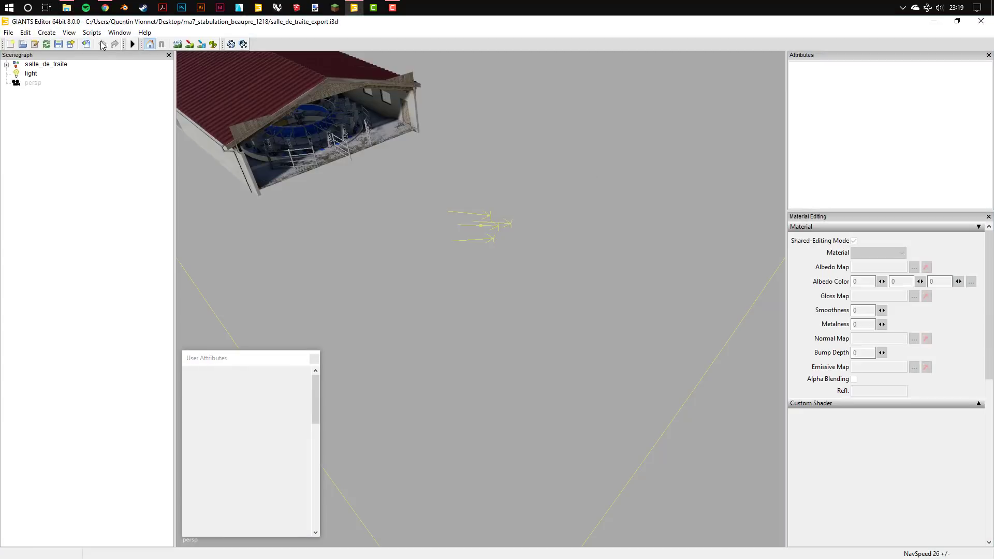
Step: Enlarge the console, confirm salle_de_traite_export.i3d loaded from the stabulation folder, then close the editor
click(119, 32)
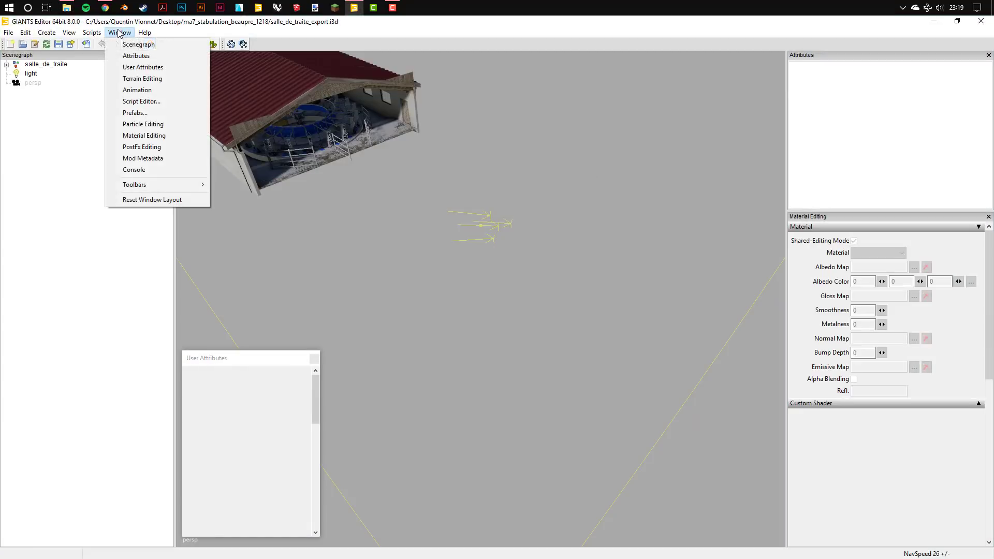
click(149, 171)
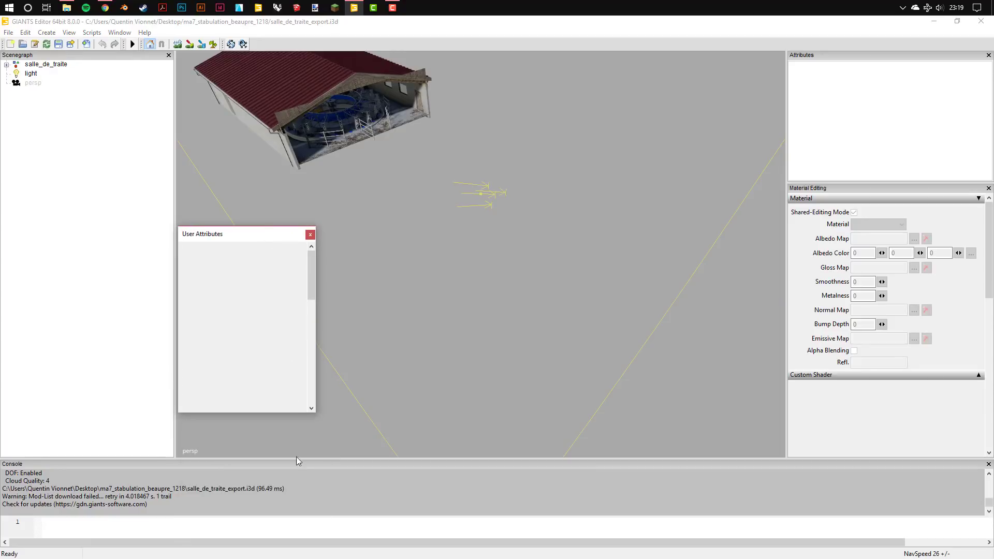
drag(324, 460, 335, 319)
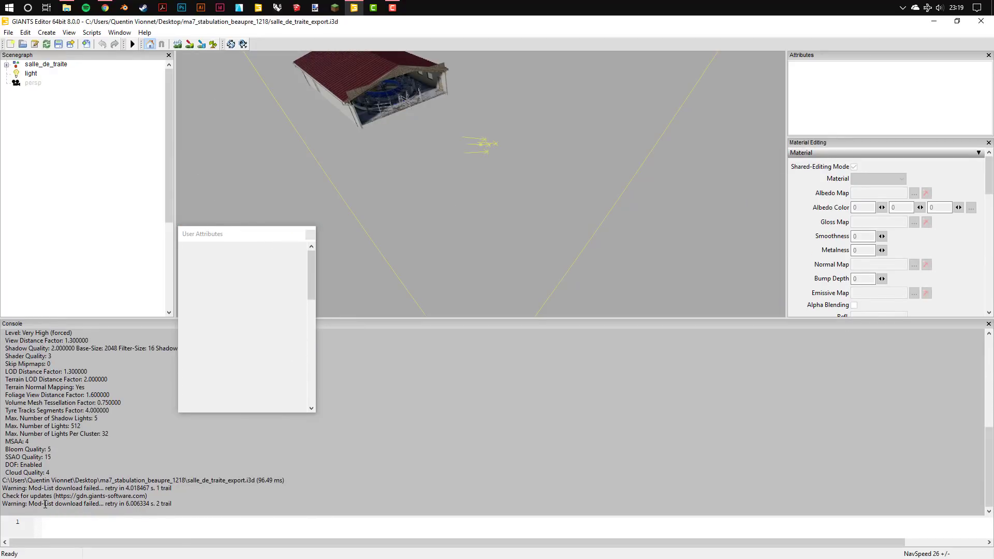
drag(12, 480, 253, 481)
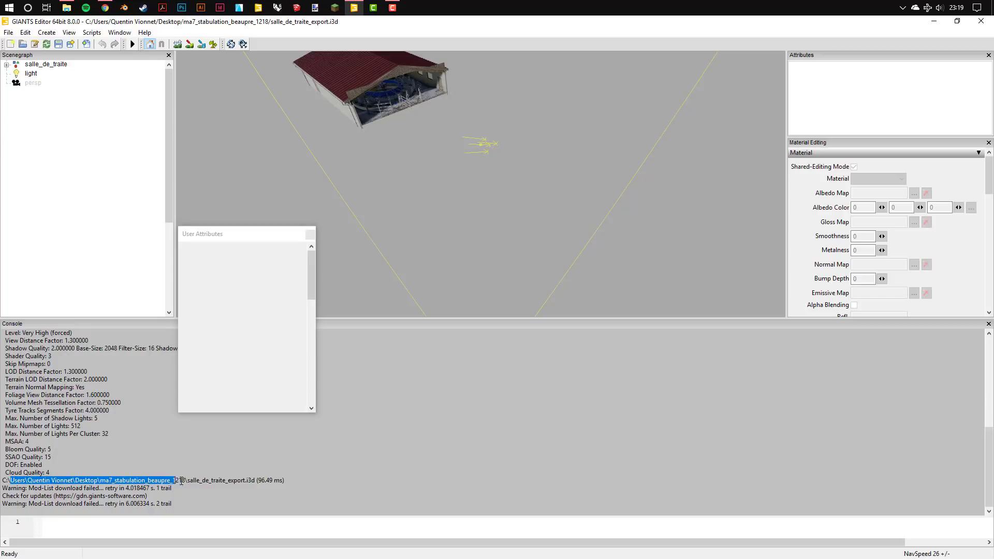
drag(13, 488, 67, 489)
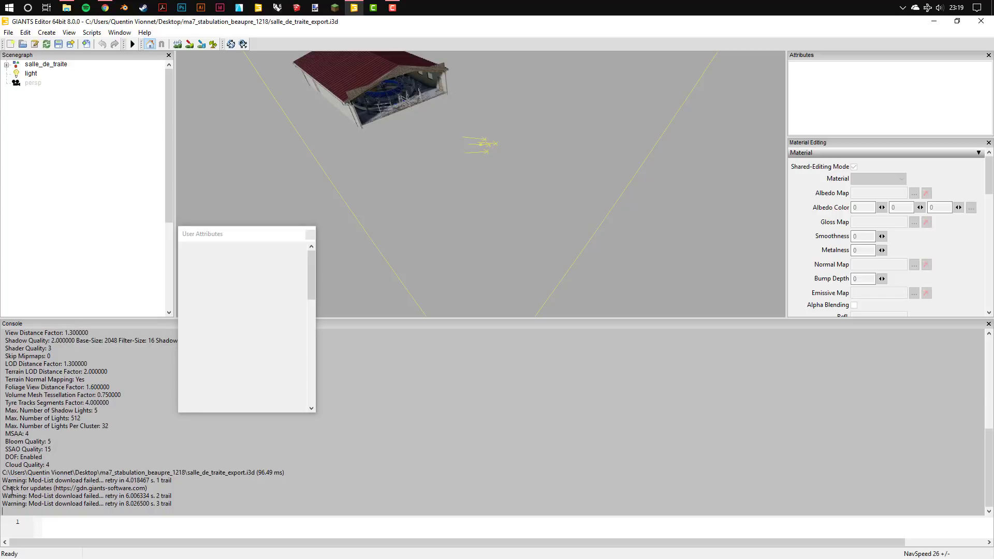
click(71, 479)
drag(200, 472, 57, 472)
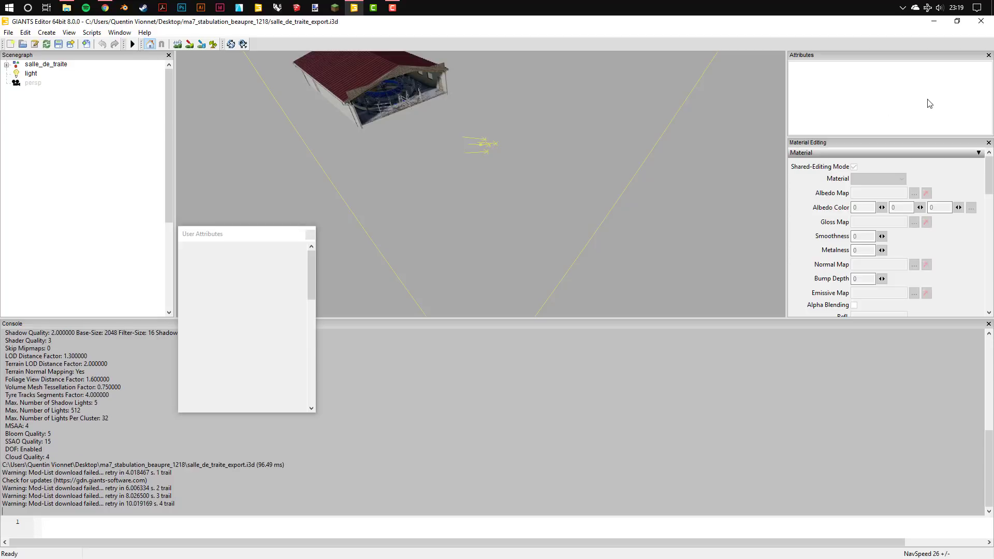
click(980, 21)
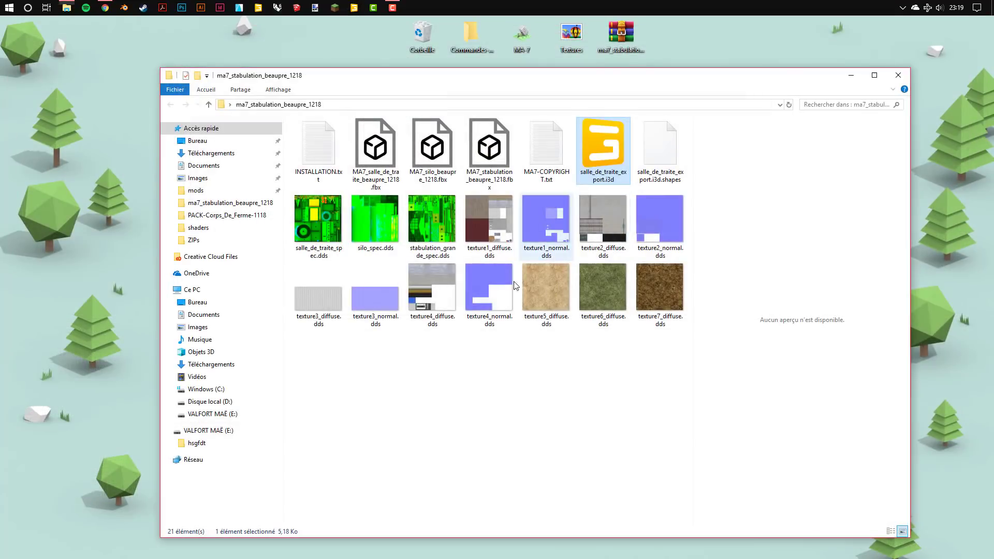
Step: Clear the folder selection and switch back to the empty untitled GIANTS Editor scene
click(470, 362)
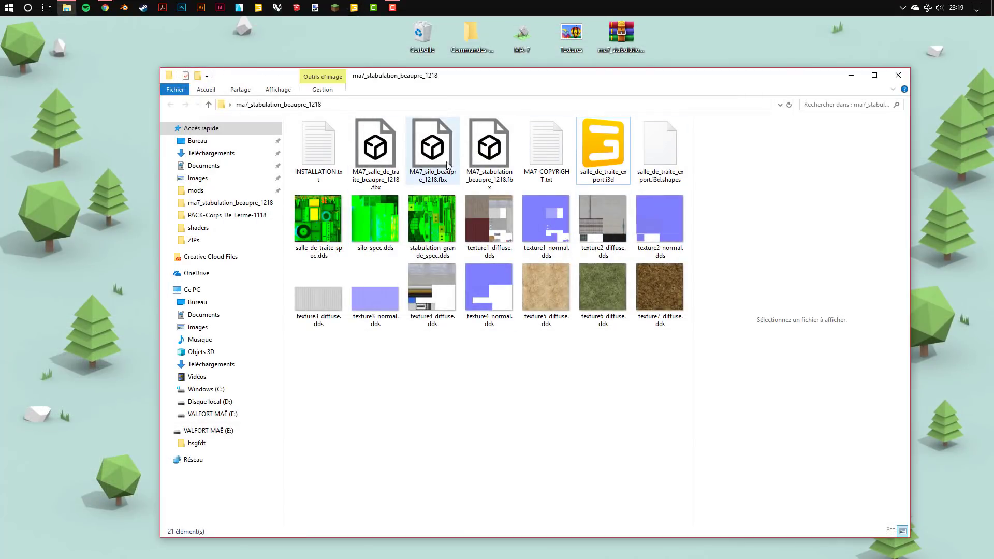
click(354, 8)
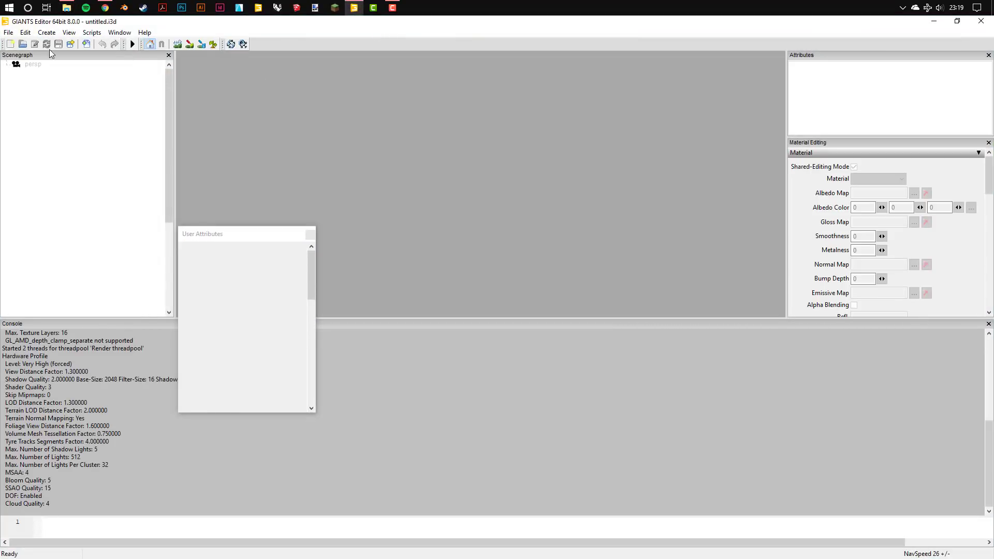
Step: Import MA7_silo_beaupre_1218.fbx into the scene
click(9, 33)
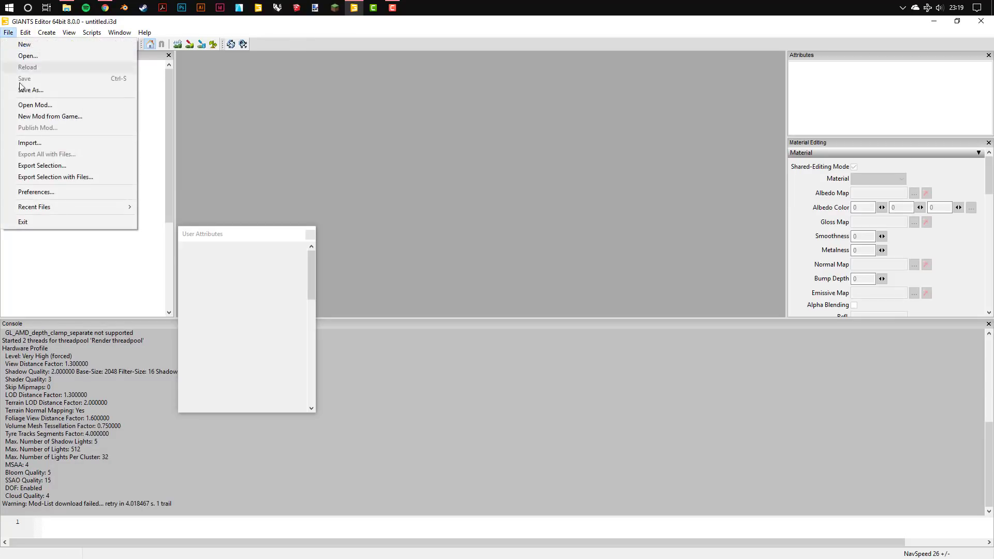
click(23, 143)
click(181, 124)
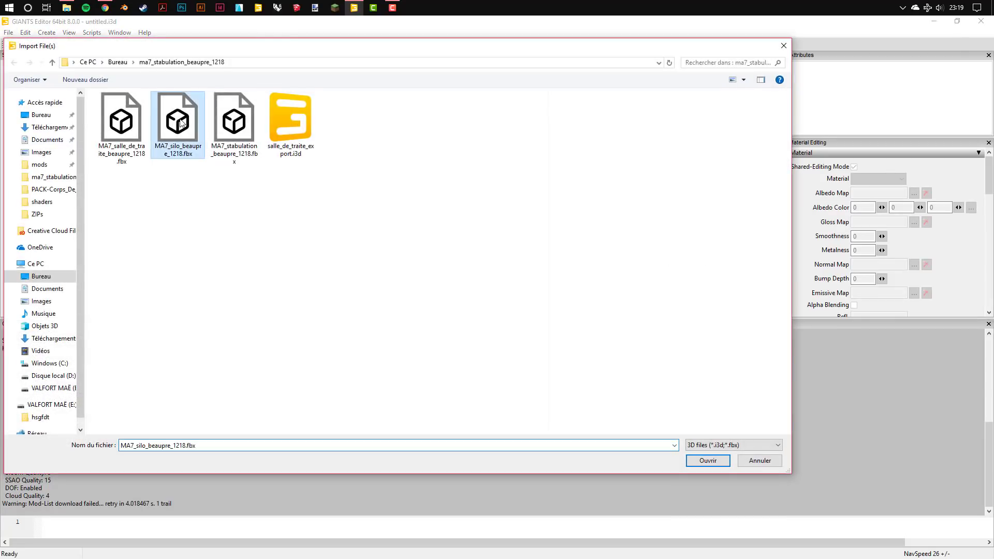
click(708, 461)
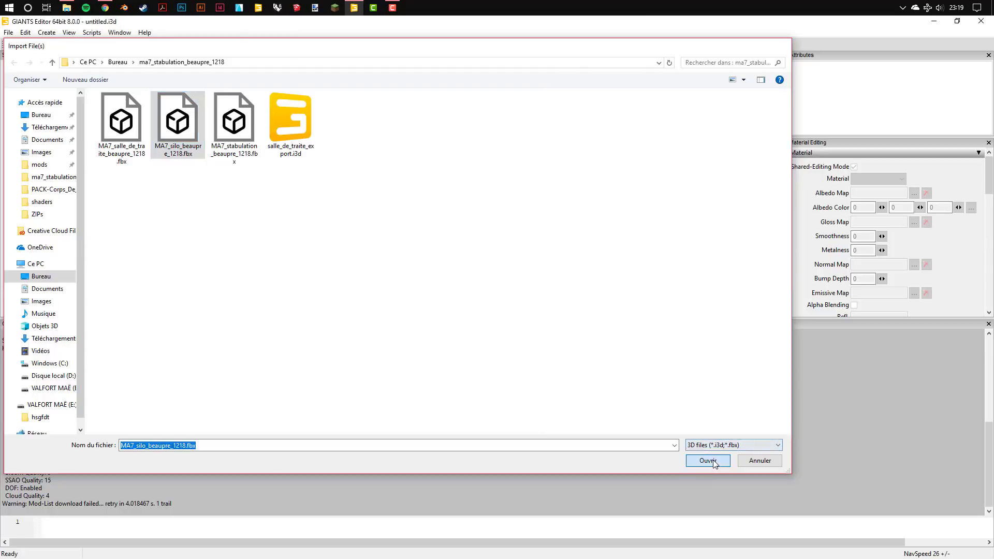
right_drag(481, 207, 571, 112)
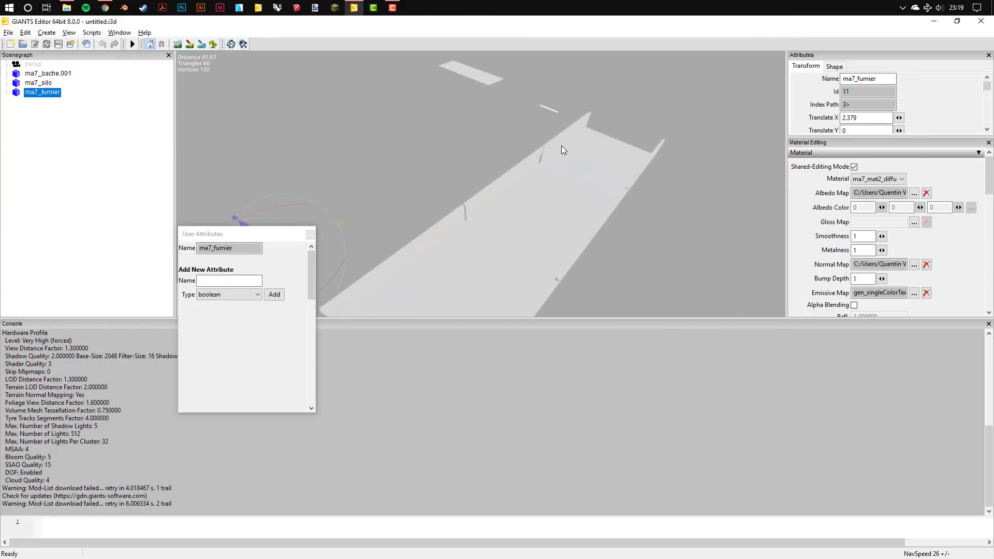
Step: Select ma7_bache.001, ma7_silo and ma7_fumier in the scene tree and cut them out
click(311, 235)
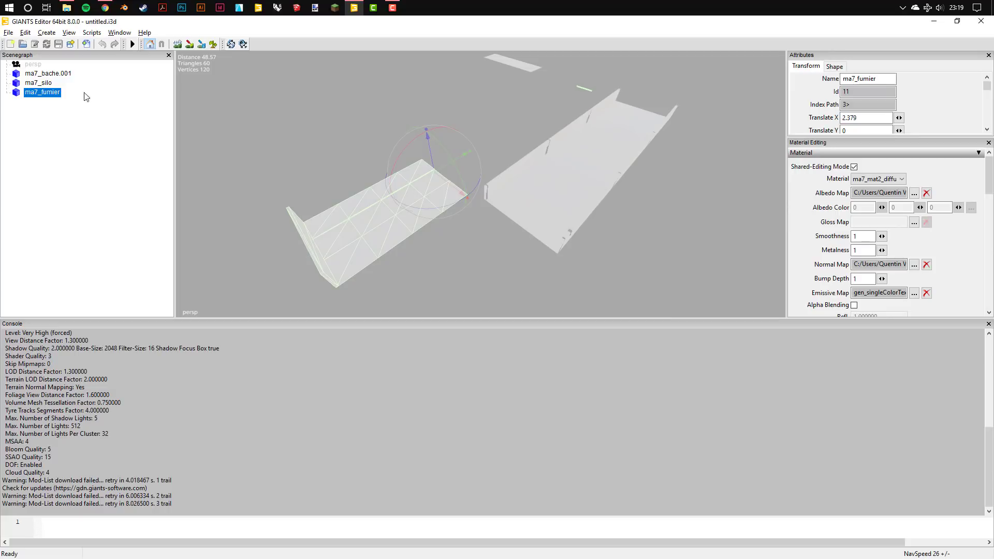
click(39, 83)
click(42, 93)
shift+click(48, 77)
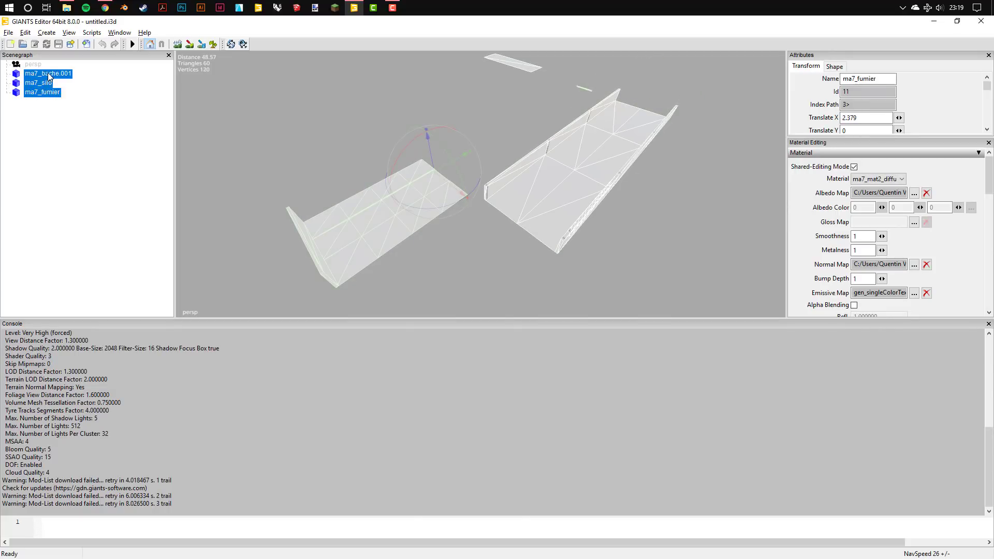
key(Delete)
Step: Paste the three silo meshes into a new empty transform group
click(46, 32)
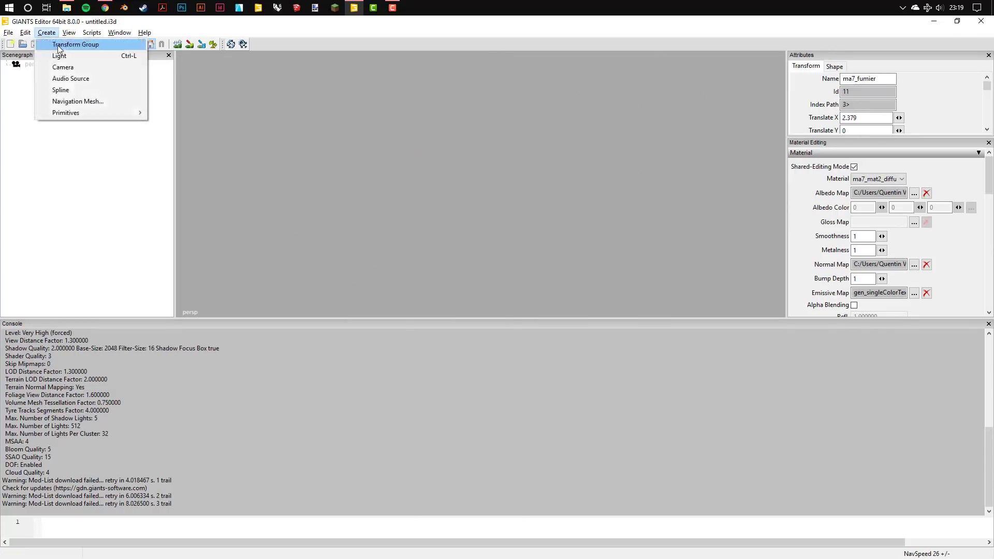
click(61, 47)
key(ctrl+v)
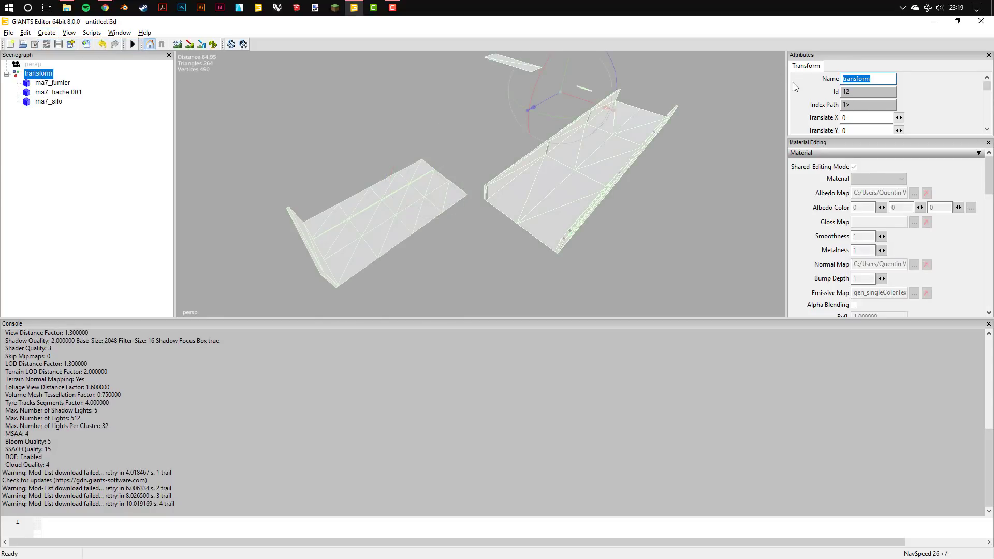
Step: Rename the transform group to silo and close the console panel
text(sal)
key(BackSpace)
key(BackSpace)
text(lo)
key(Return)
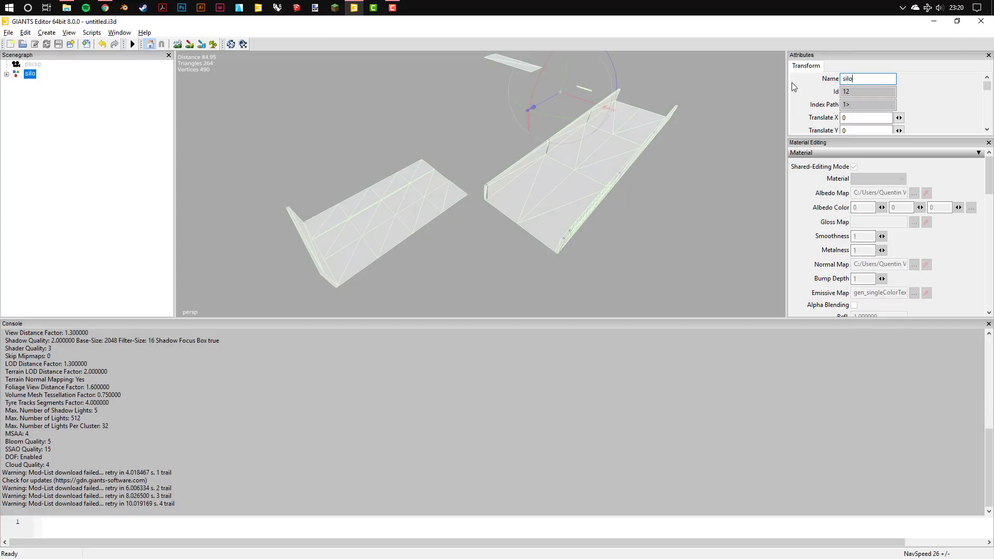
click(989, 325)
Step: Enter 35 as clip distance, then expand the silo group and select ma7_fumier
drag(884, 214, 884, 335)
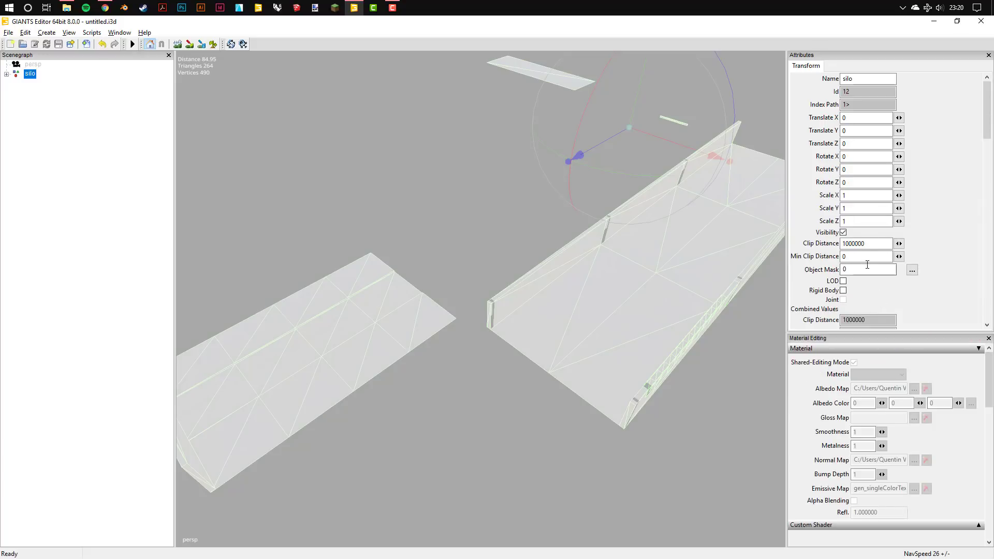
drag(880, 243, 792, 246)
text(350)
click(8, 78)
click(6, 74)
click(57, 84)
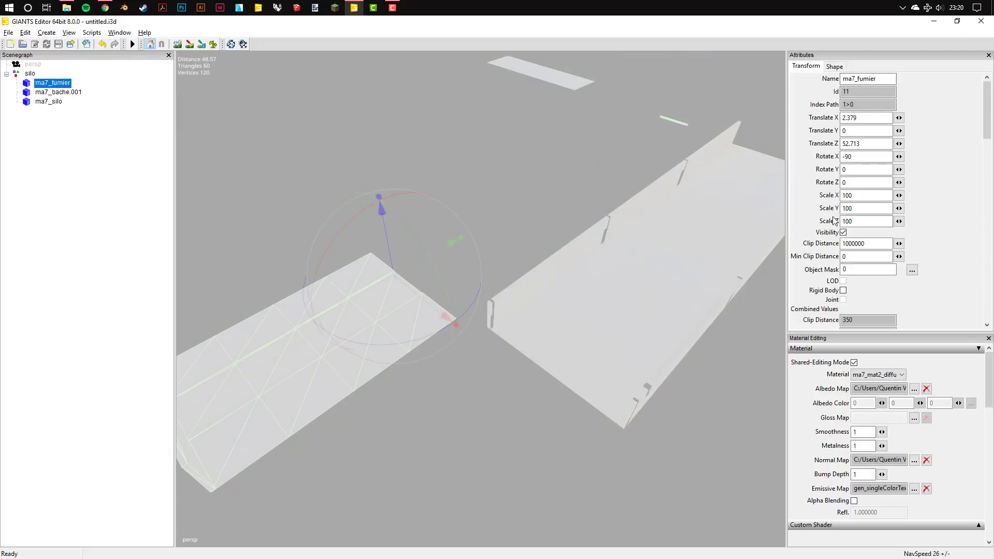
Step: Freeze ma7_fumier's scale only, resetting it from 100 to 1
click(25, 33)
click(48, 147)
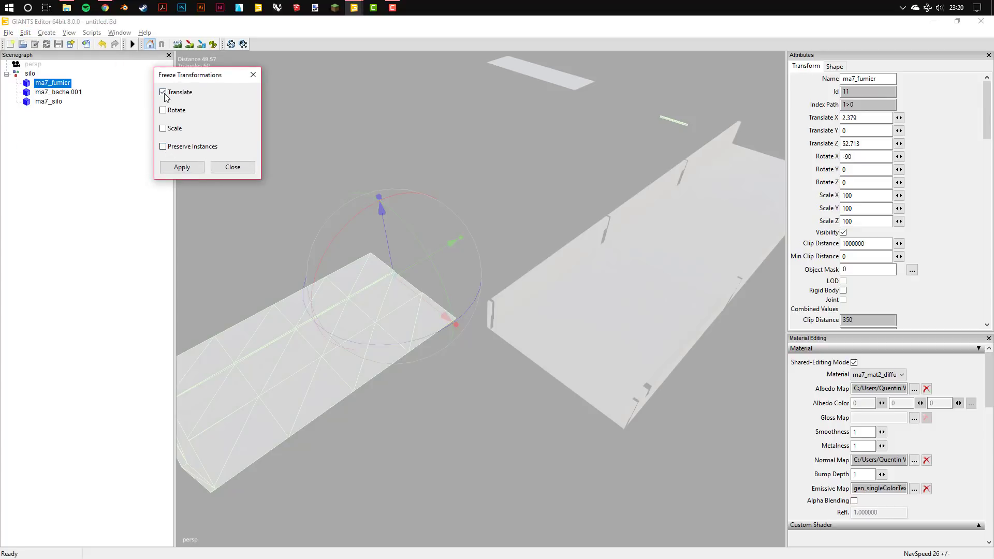
click(163, 92)
click(163, 128)
click(181, 167)
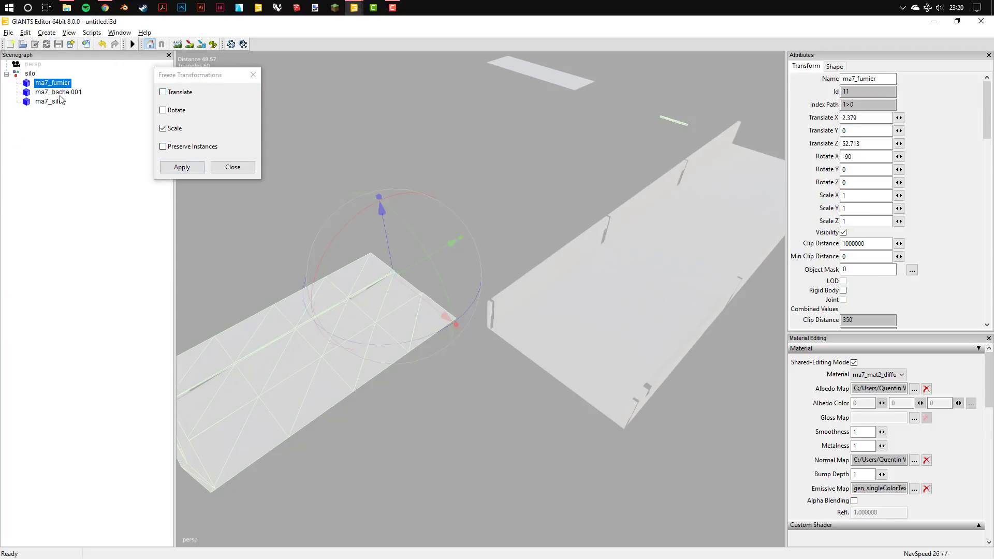
Step: Freeze ma7_silo's scale back to 1
click(57, 101)
click(190, 169)
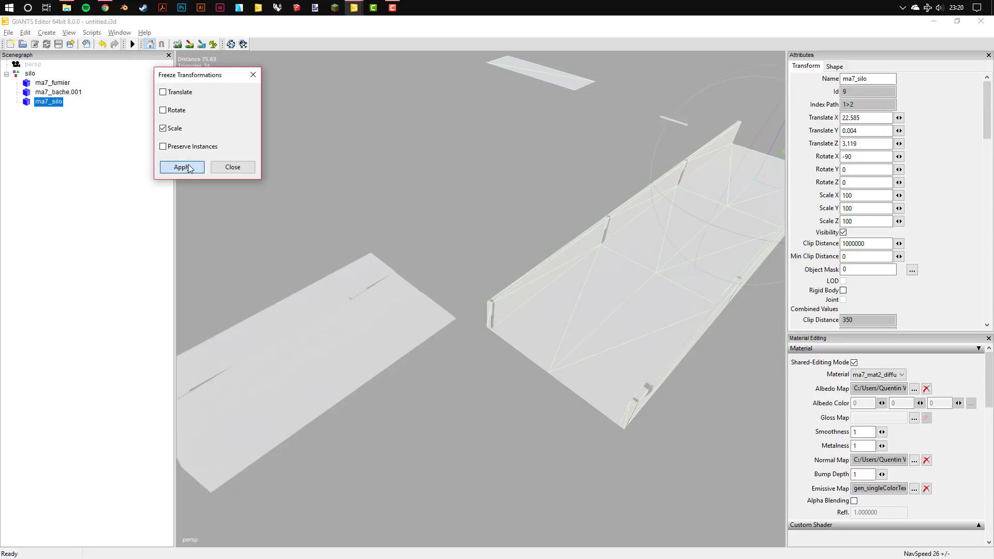
click(189, 168)
click(253, 75)
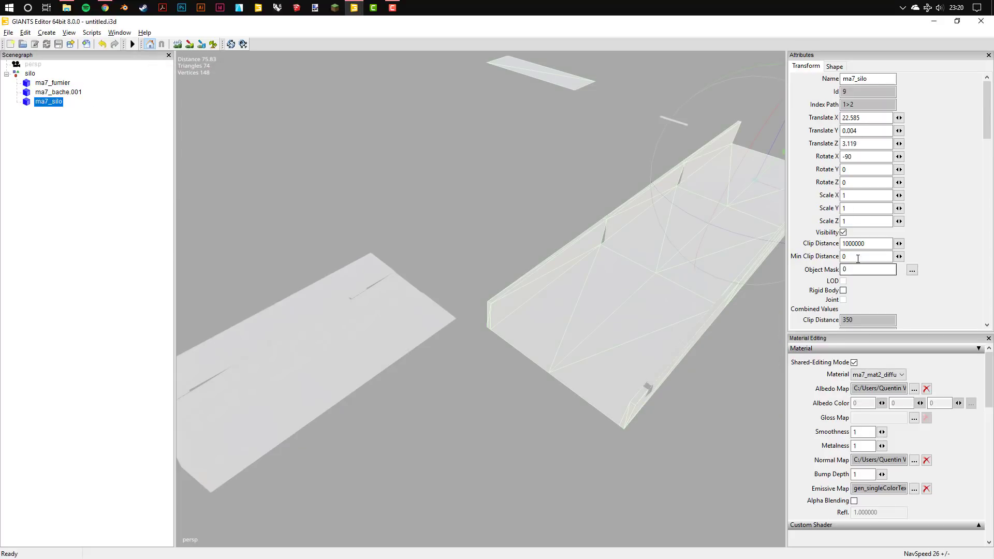
Step: Set ma7_silo's clip distance to 35 and ma7_bache.001's to 100
drag(880, 243, 833, 246)
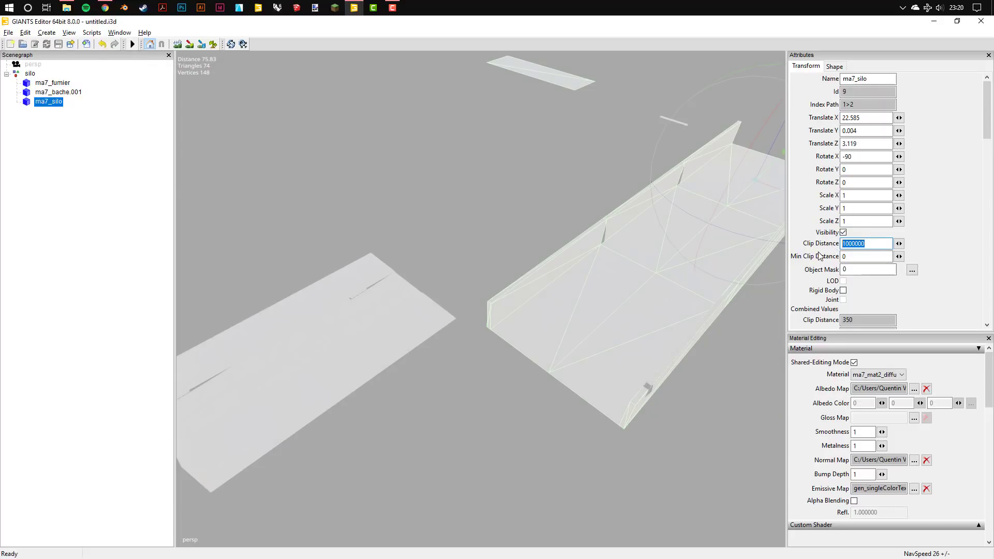
text(350)
click(67, 93)
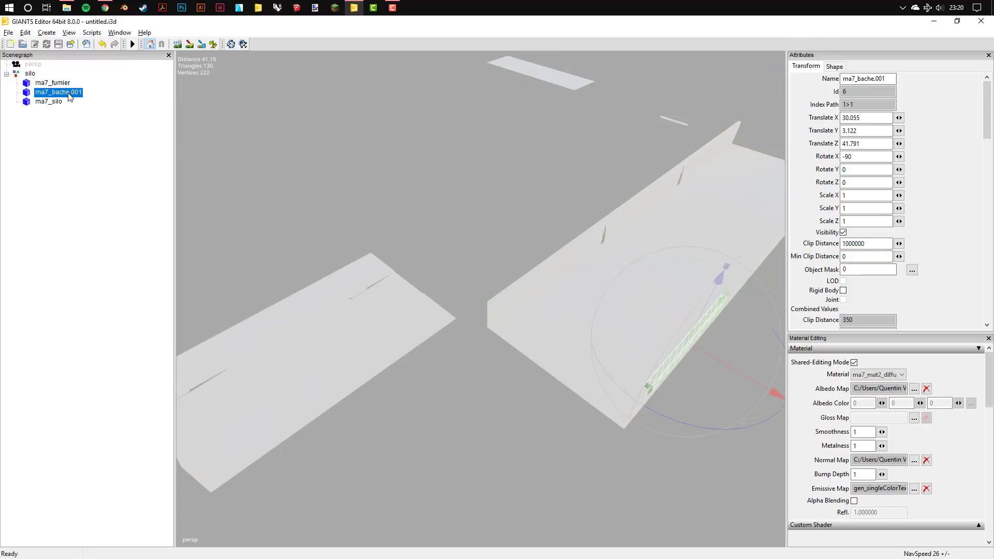
drag(861, 245, 805, 244)
text(100)
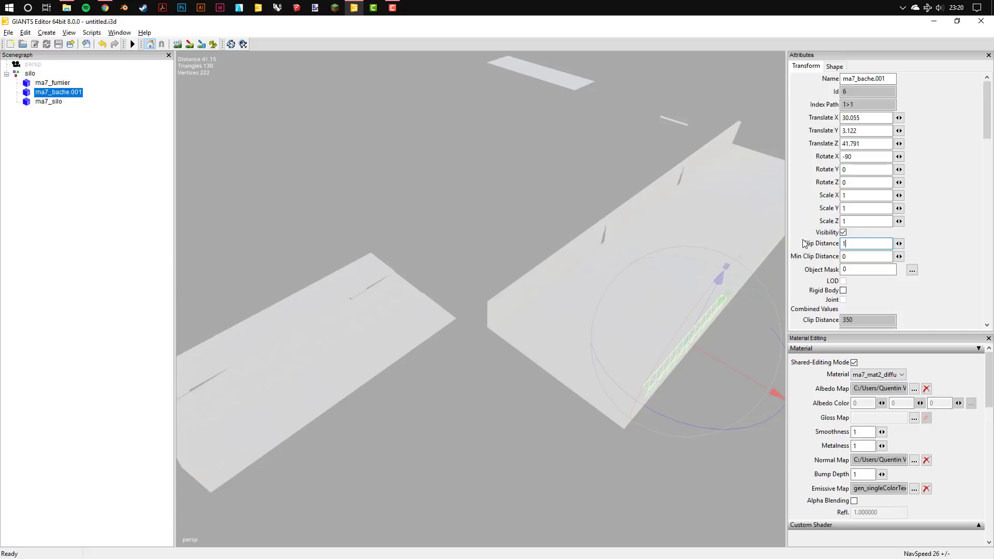
key(shift+Home)
Step: Set ma7_fumier's clip distance to 350 and check all meshes in the view
click(53, 83)
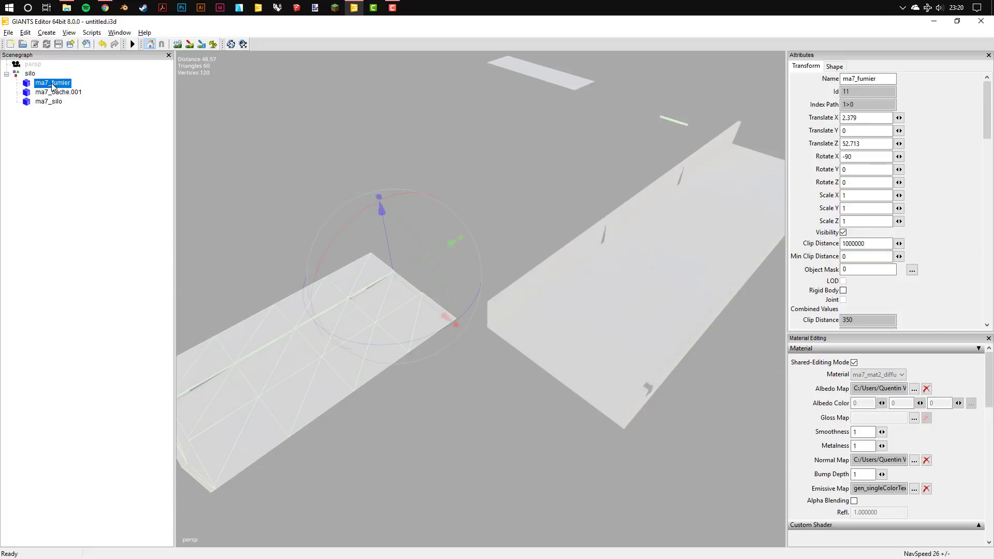
drag(875, 247, 824, 242)
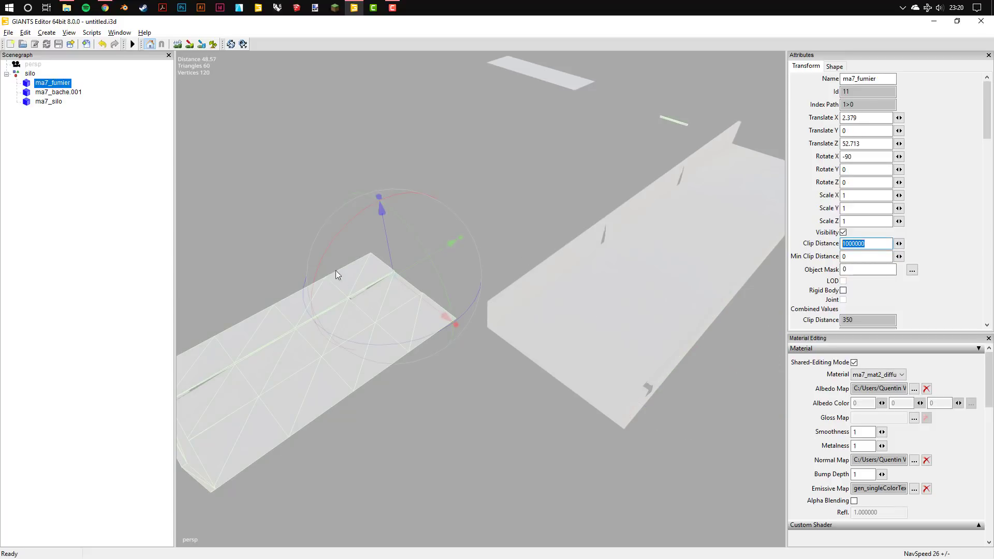
text(350)
key(shift+Home)
right_drag(375, 303, 206, 67)
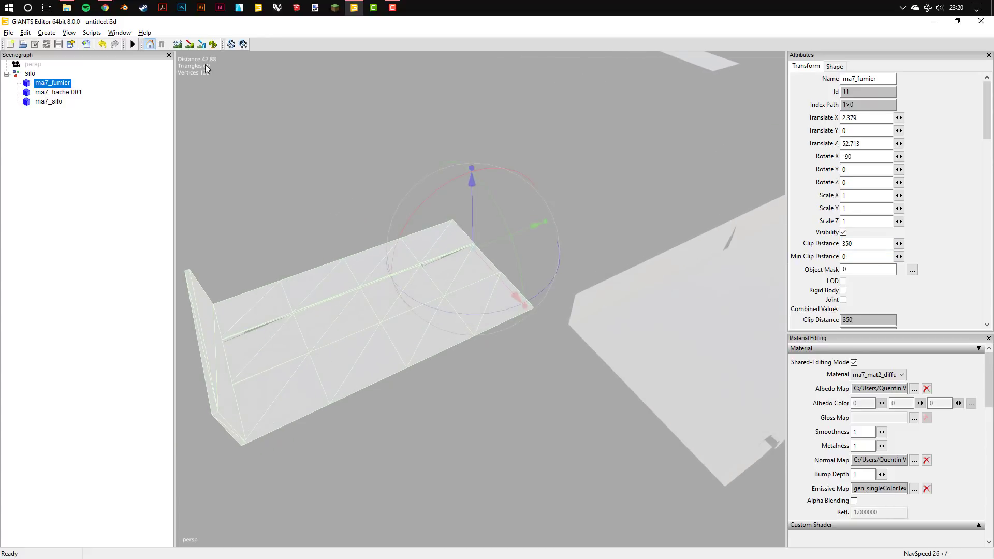
mouse_move(284, 159)
right_down()
mouse_move(437, 241)
mouse_move(368, 169)
right_up()
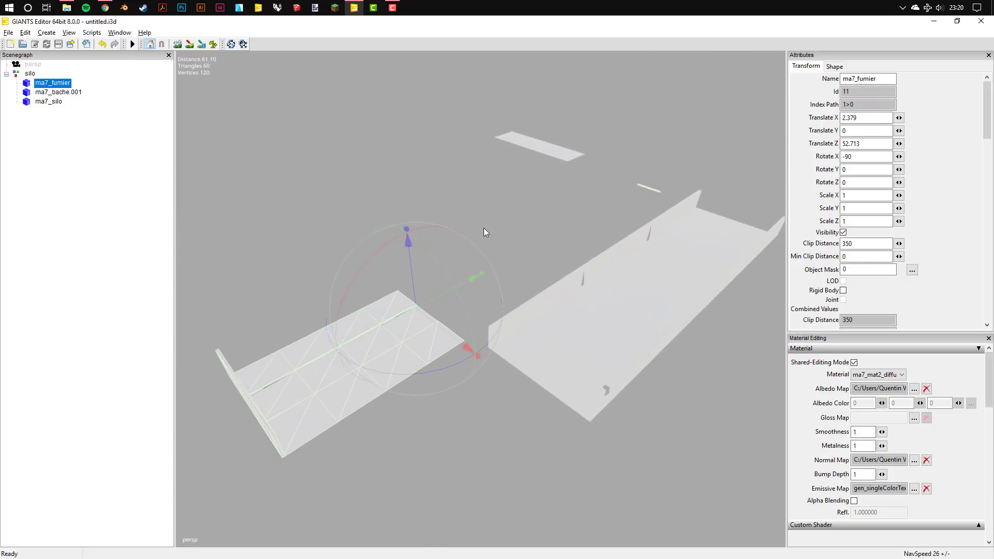
Step: Enable Rigid Body on ma7_bache.001, ma7_fumier and ma7_silo, keeping the silo's shared material
click(30, 74)
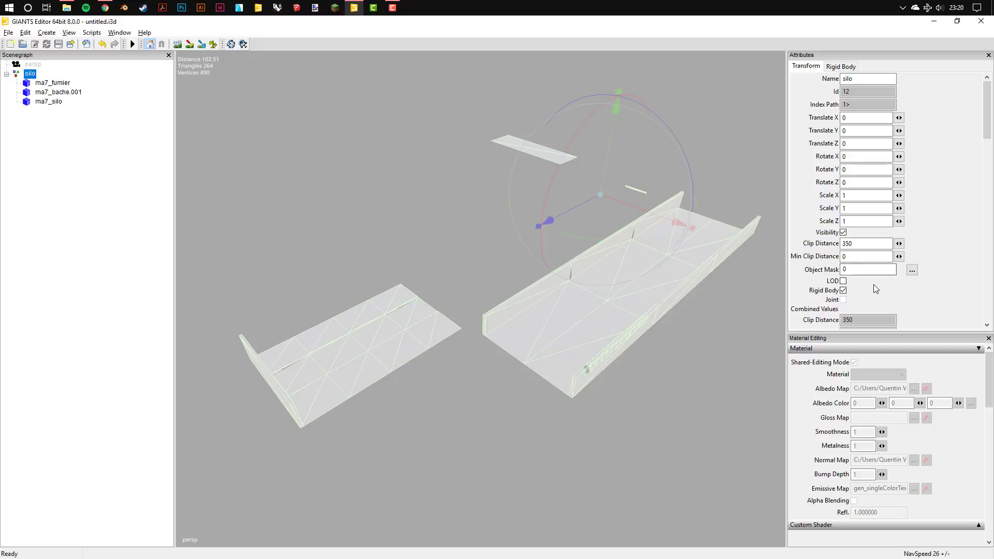
click(65, 93)
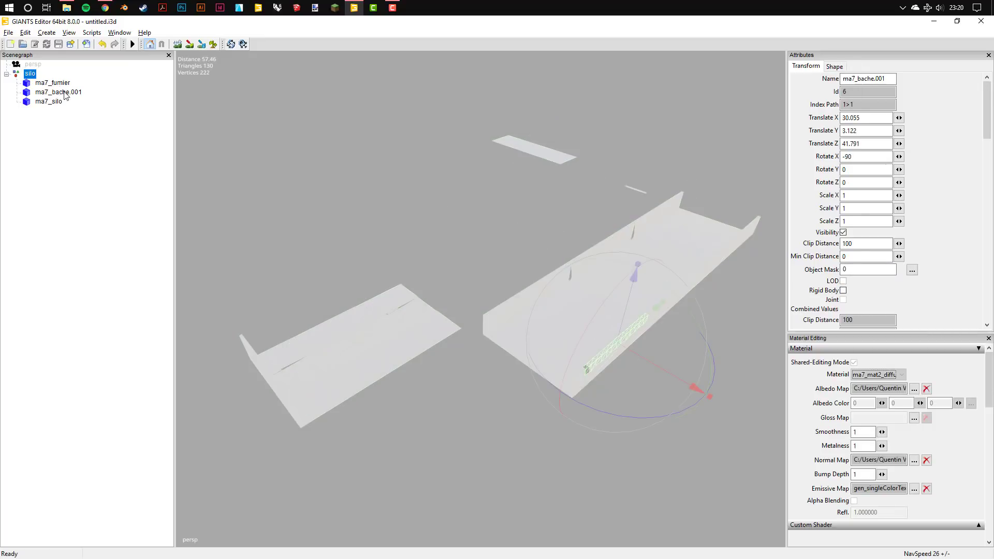
click(843, 291)
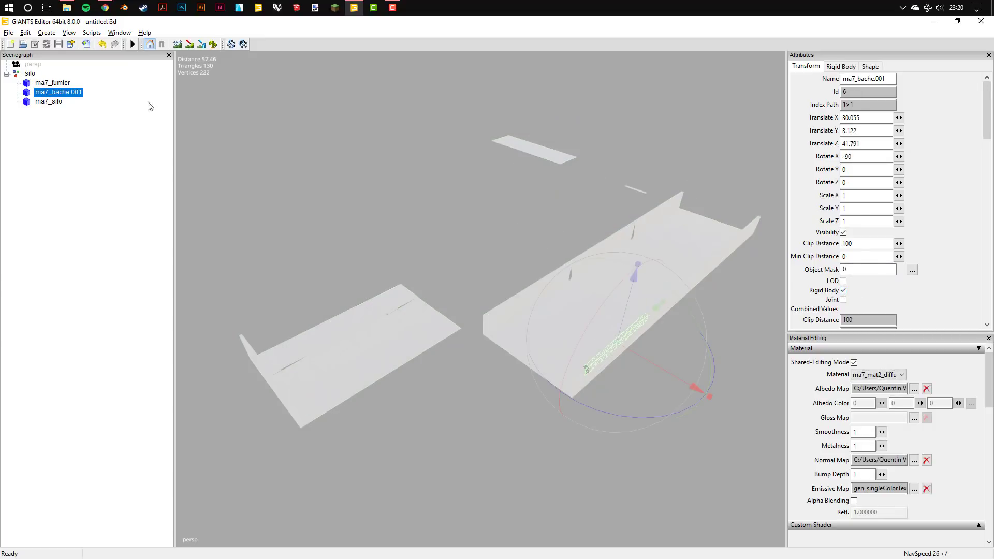
click(53, 83)
click(843, 290)
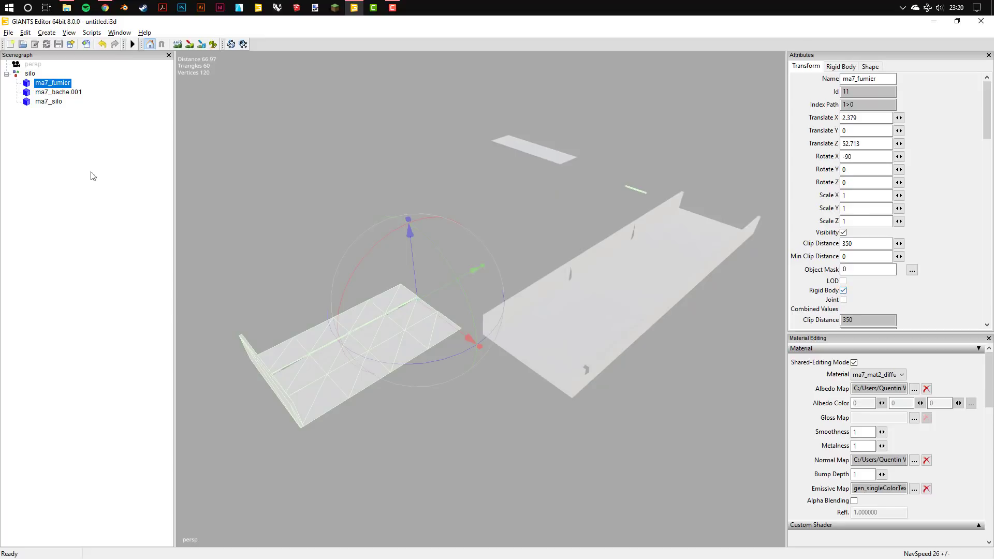
click(50, 103)
click(844, 290)
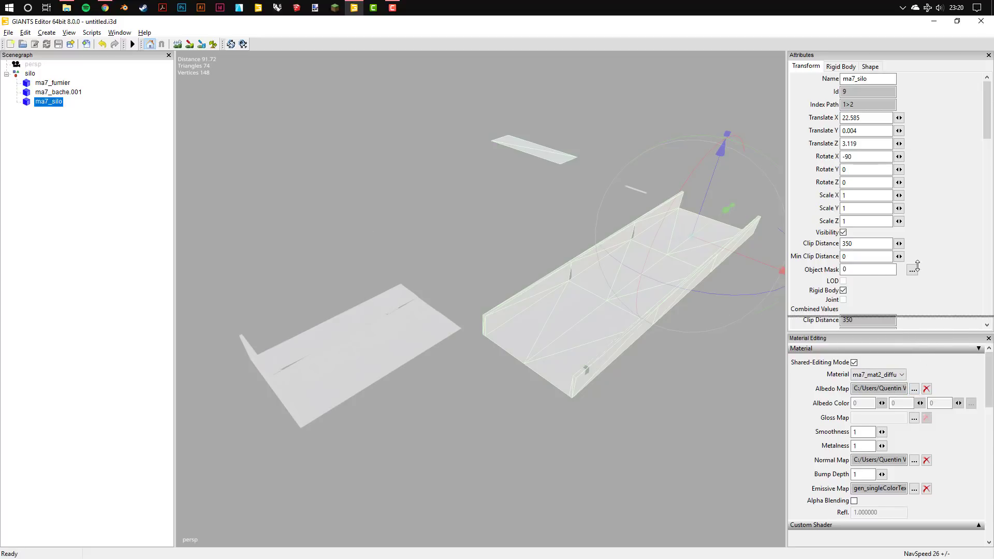
drag(918, 332, 917, 265)
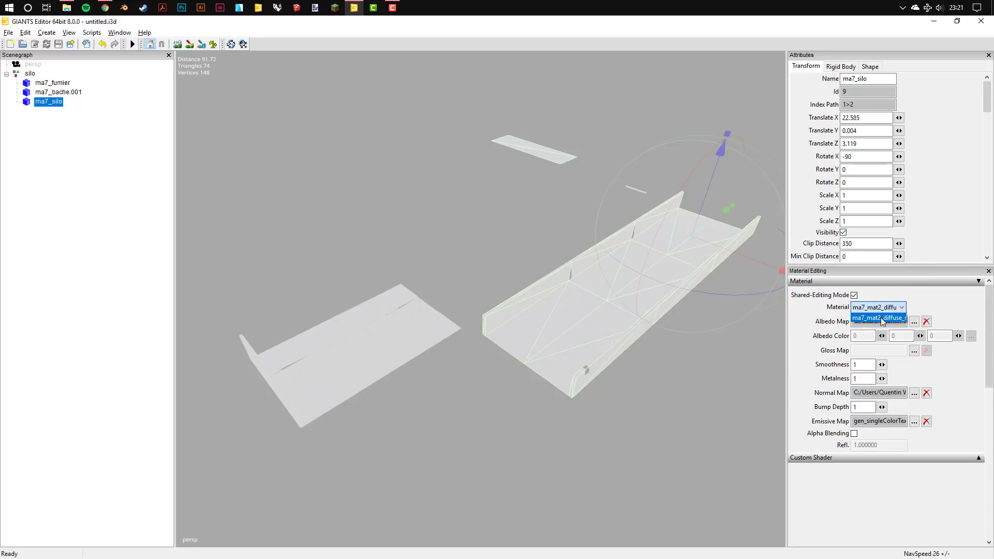
click(881, 317)
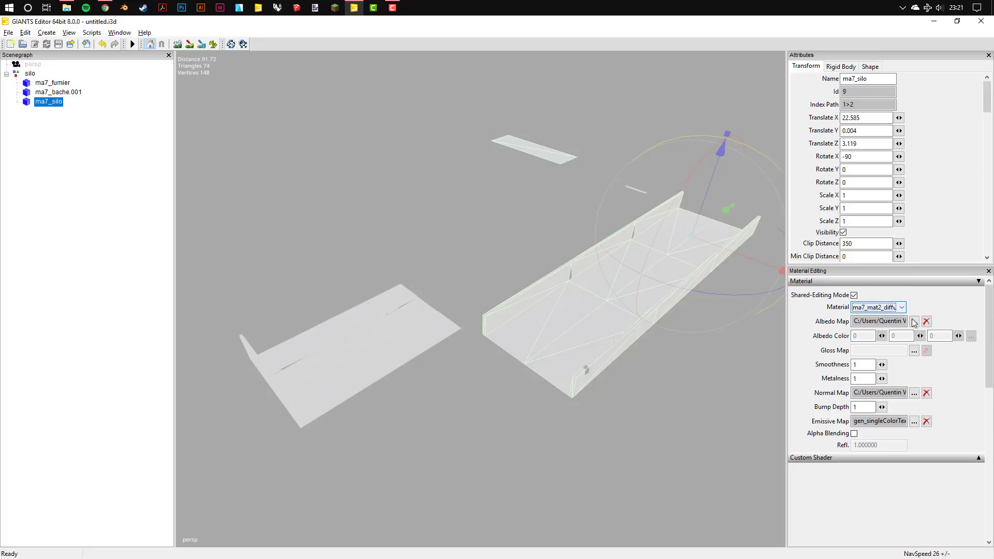
Step: Remove the material's emissive map and set bump depth to 0
click(926, 422)
double_click(856, 407)
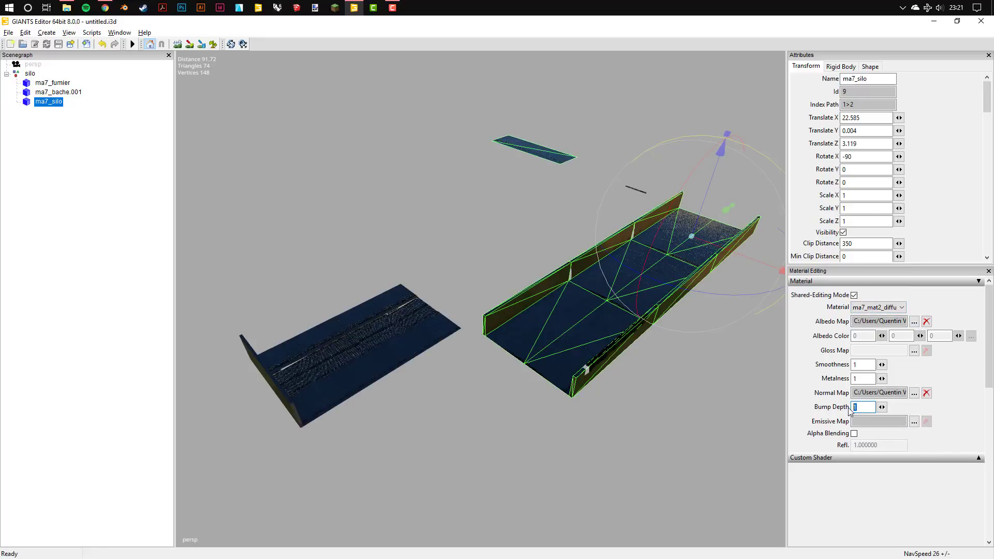
text(0)
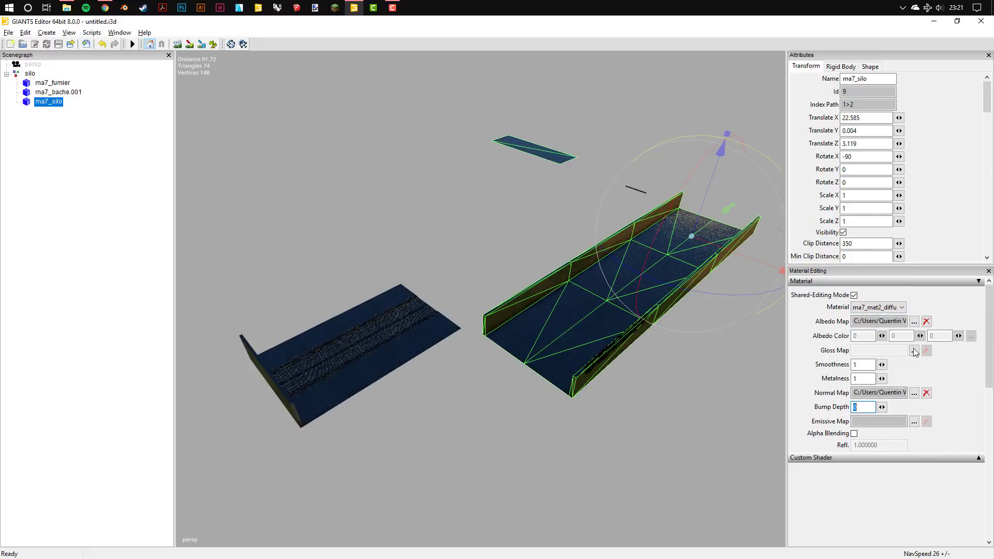
Step: Load stabulation_grande_spec.dds as the material's gloss map
click(914, 351)
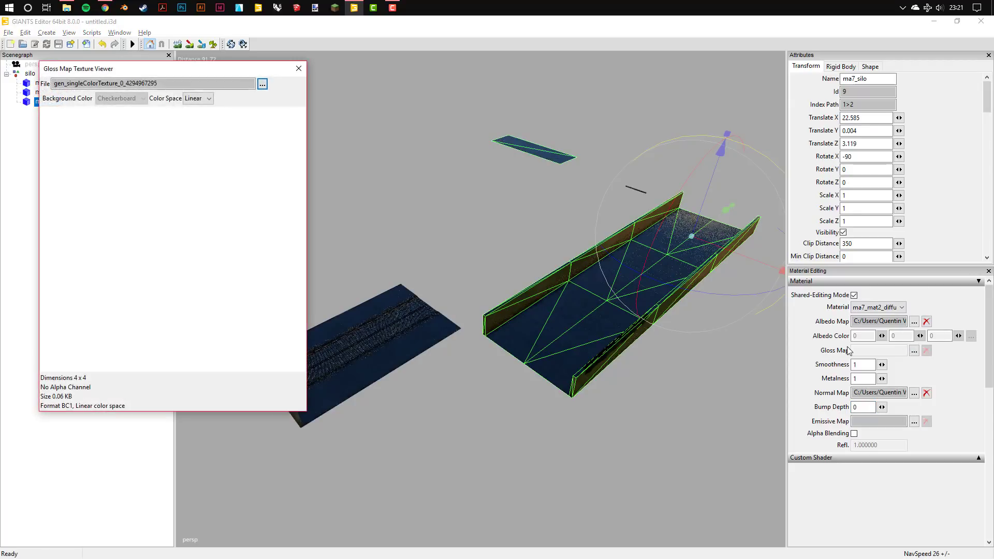
click(262, 84)
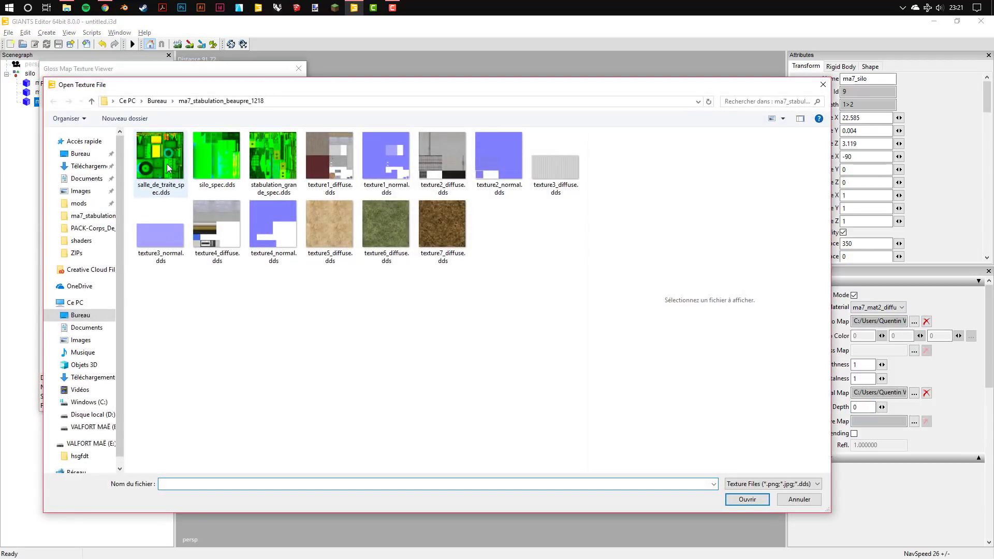
click(157, 187)
click(219, 171)
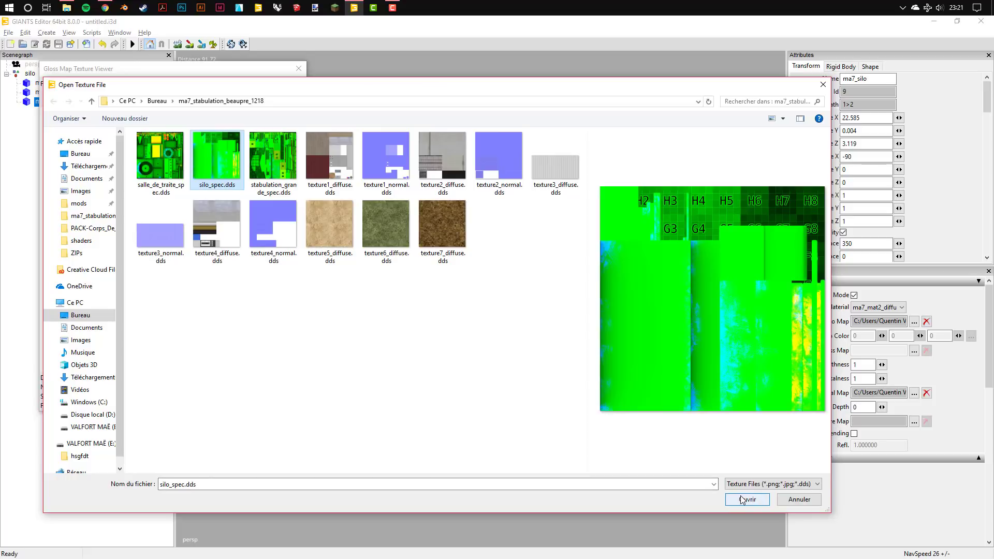
click(267, 155)
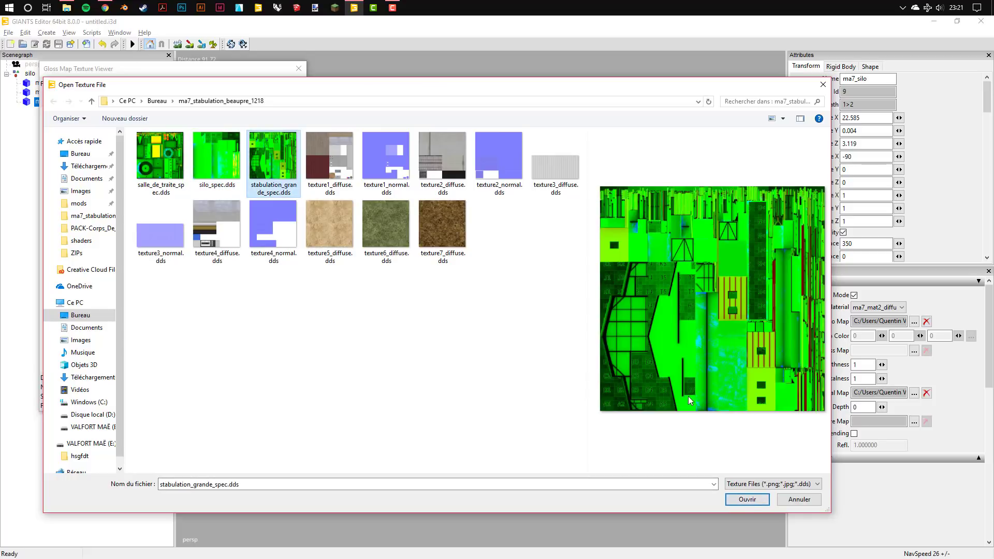
click(742, 500)
click(299, 69)
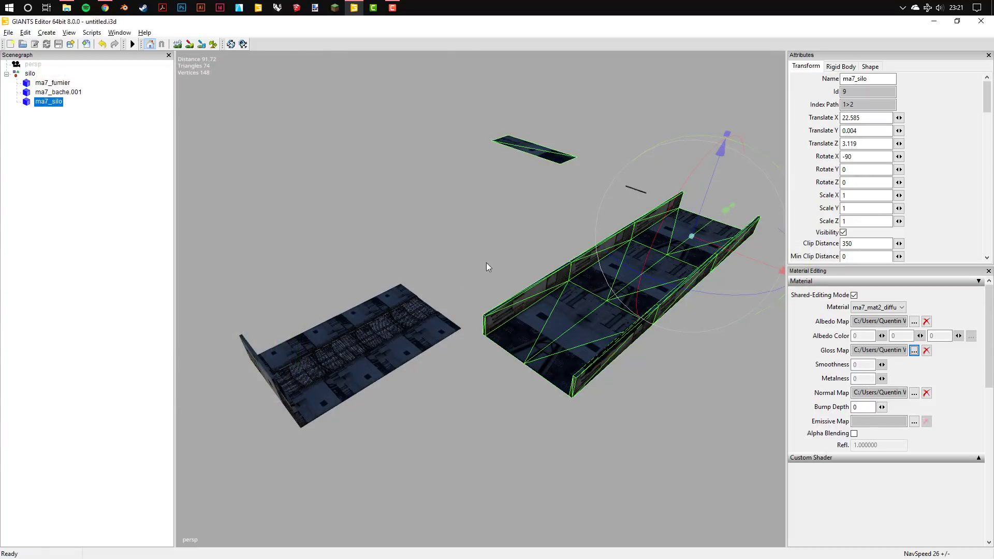
scroll(457, 261, up, 3)
scroll(557, 229, up, 2)
scroll(584, 208, up, 2)
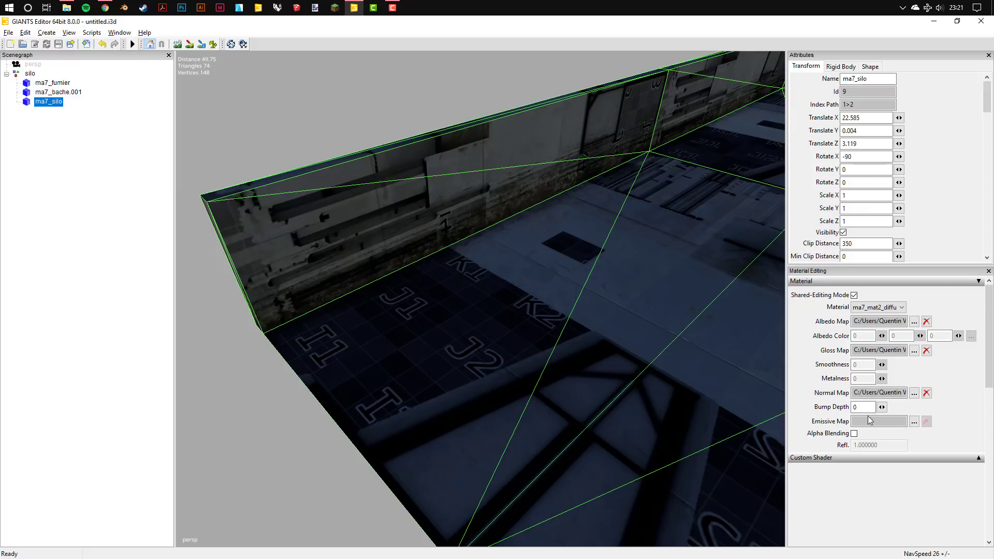
Step: Load shaders/vehicleShader.xml as the material's custom shader
click(979, 458)
click(920, 474)
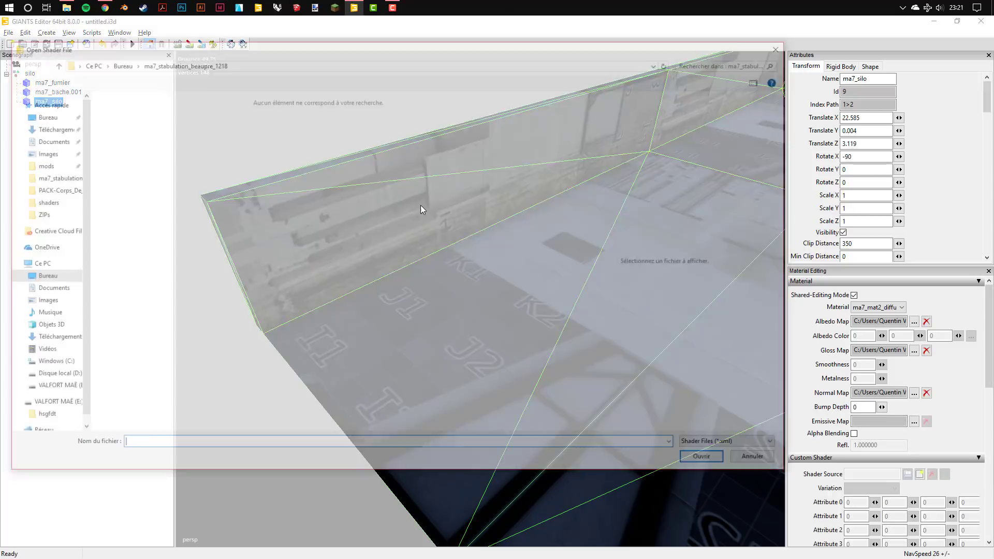
click(41, 202)
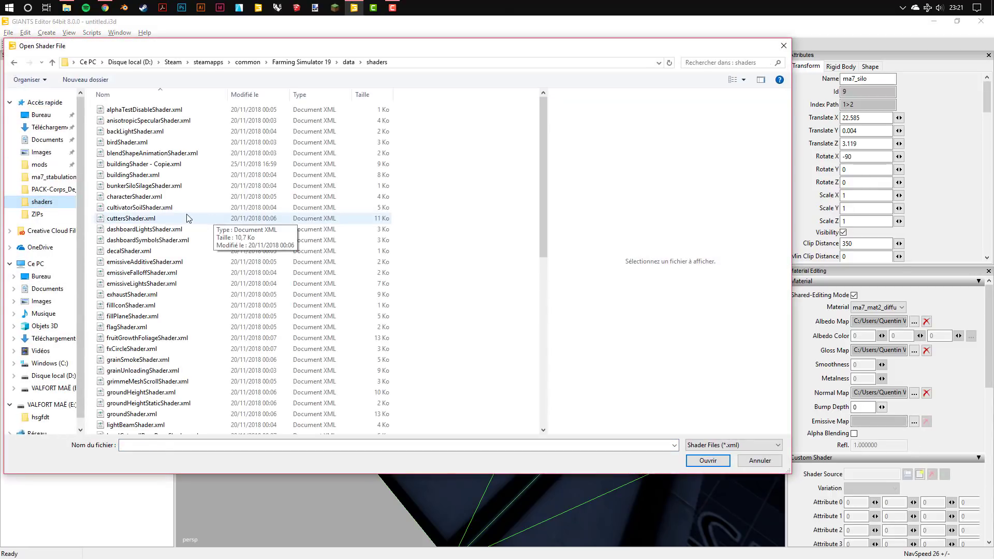
click(186, 218)
key(v)
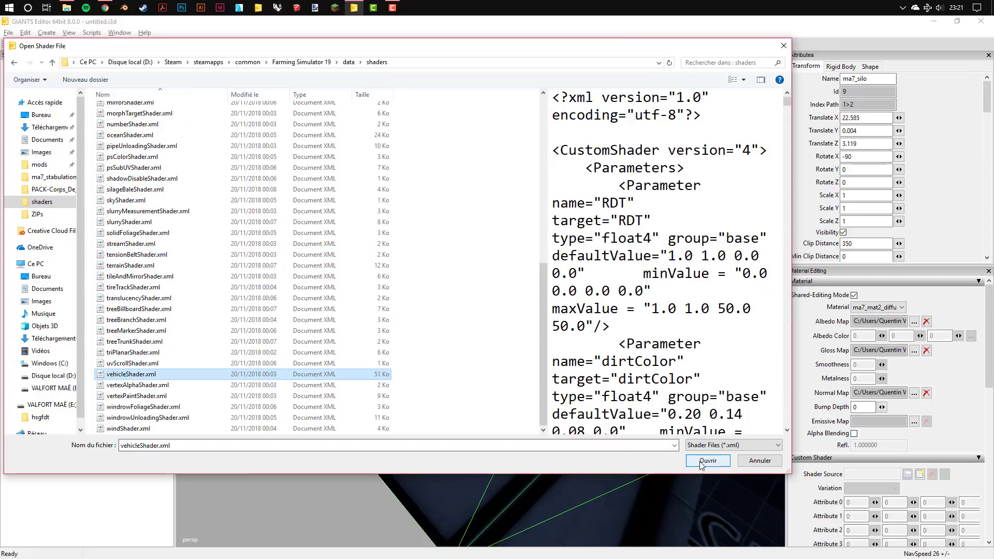
click(707, 461)
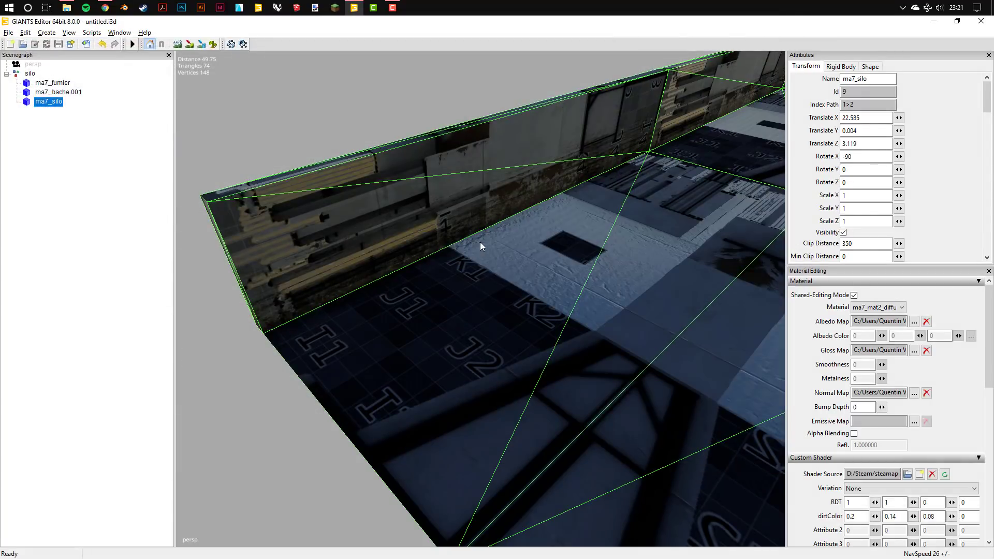
Step: Choose the Decal shader variation and review the silo and its gloss map
click(868, 489)
click(869, 339)
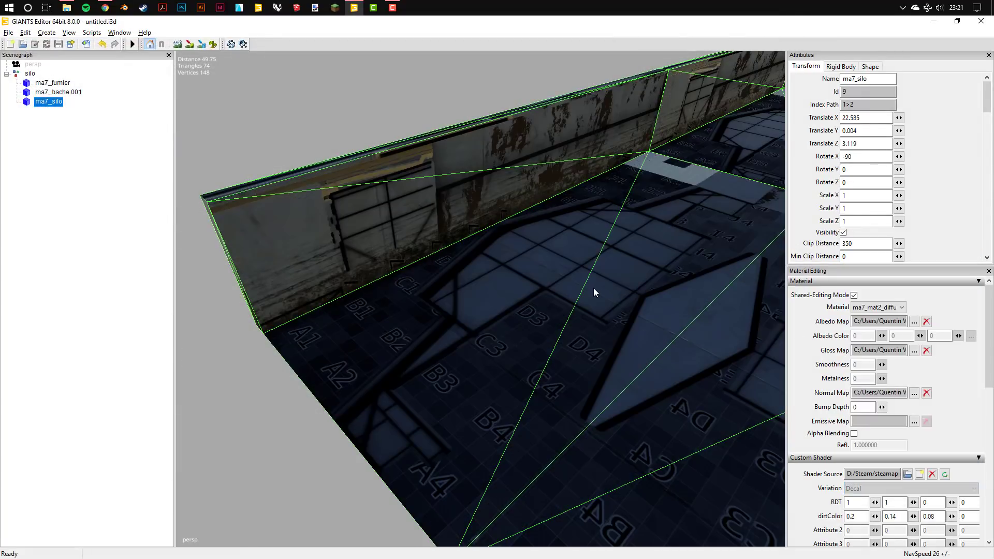
middle_drag(593, 270, 794, 333)
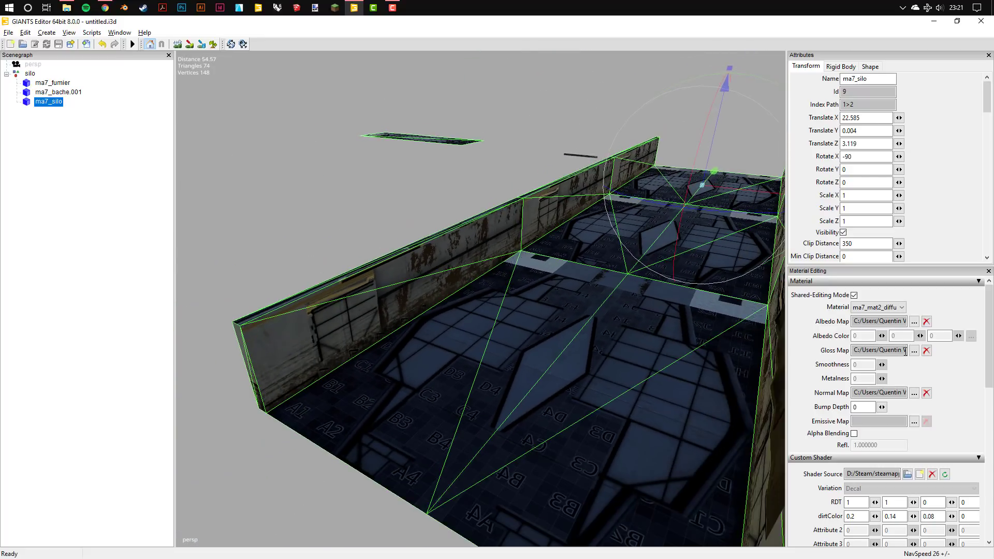
double_click(904, 352)
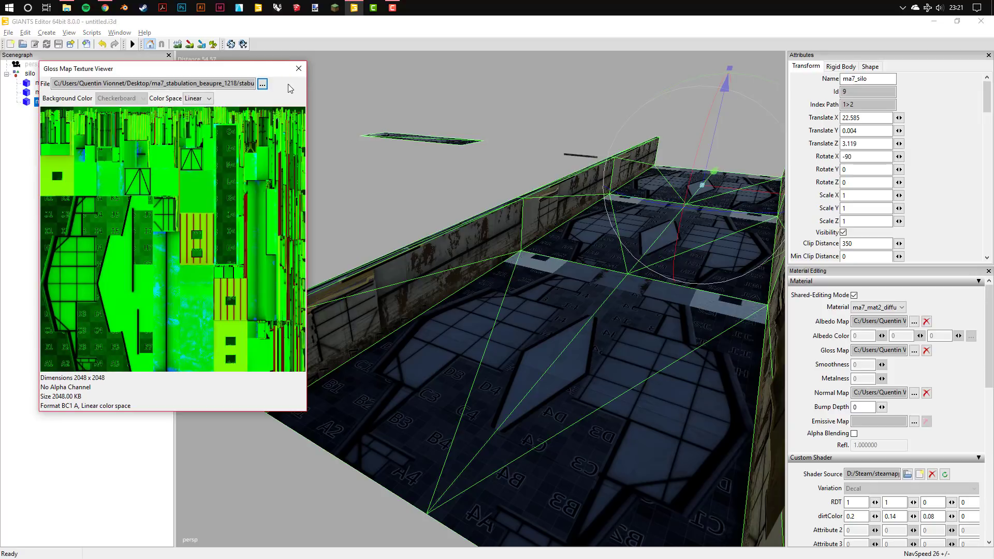
Step: Replace the silo gloss map stabulation_grande_spec.dds with silo_spec.dds and inspect the silo floor texture
click(262, 84)
click(213, 156)
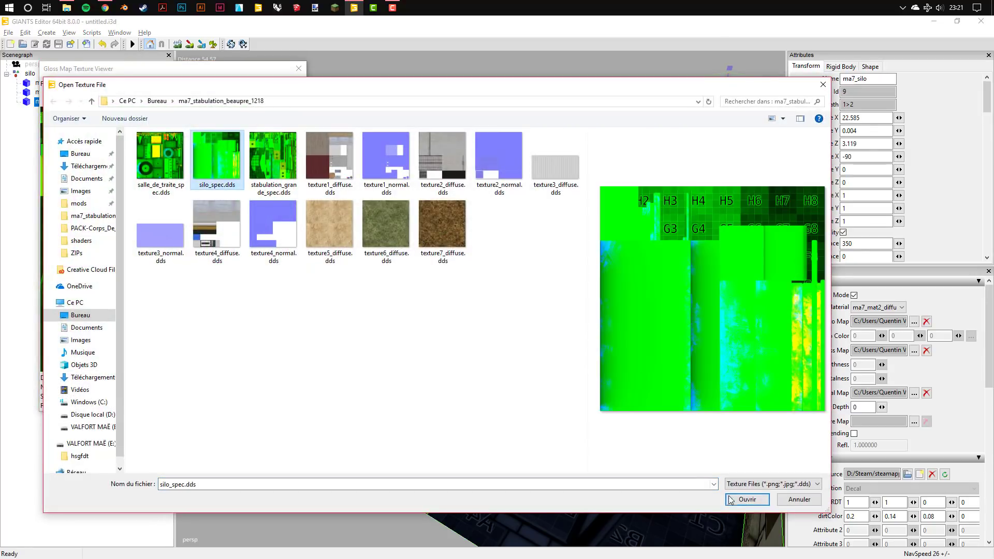
click(746, 500)
scroll(417, 228, up, 3)
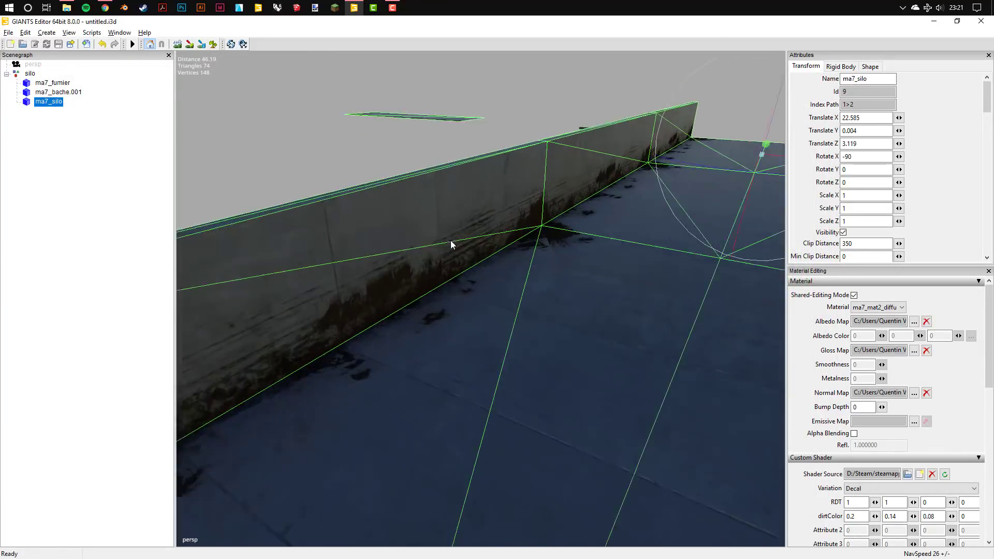
scroll(453, 241, up, 2)
scroll(465, 311, down, 5)
scroll(512, 290, up, 5)
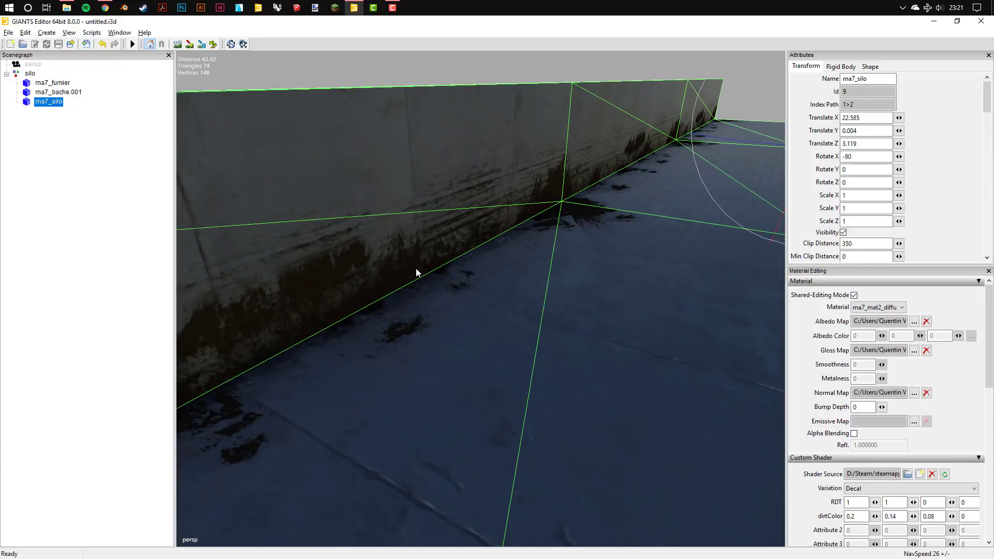
scroll(566, 297, down, 5)
alt+drag(599, 255, 487, 266)
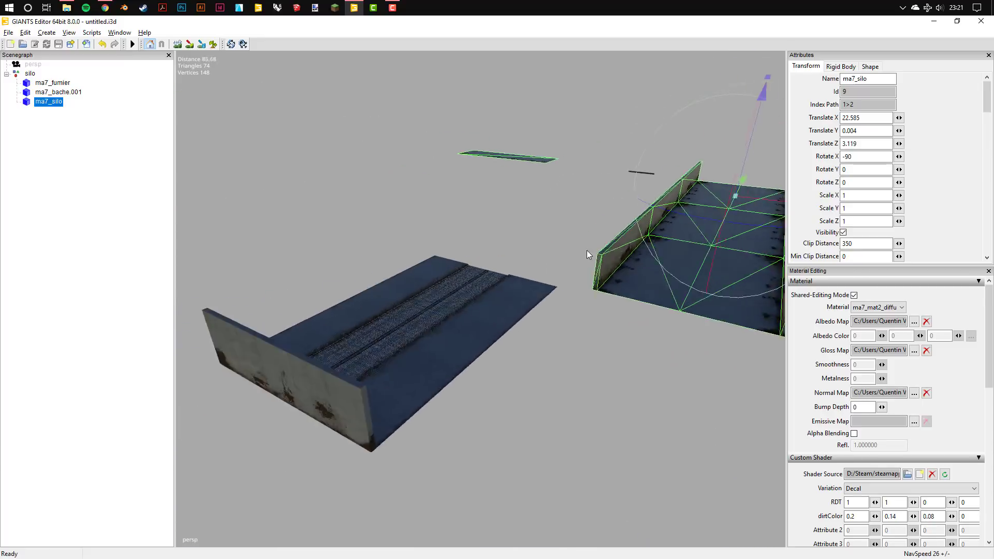
scroll(513, 253, up, 3)
alt+drag(539, 242, 530, 256)
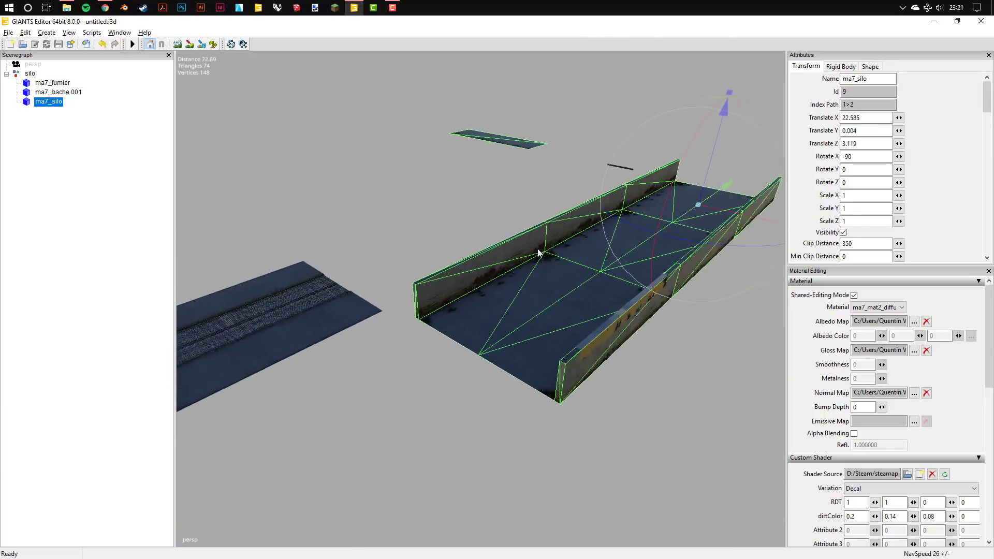
Step: Add a light to the silo scene
click(47, 32)
click(59, 55)
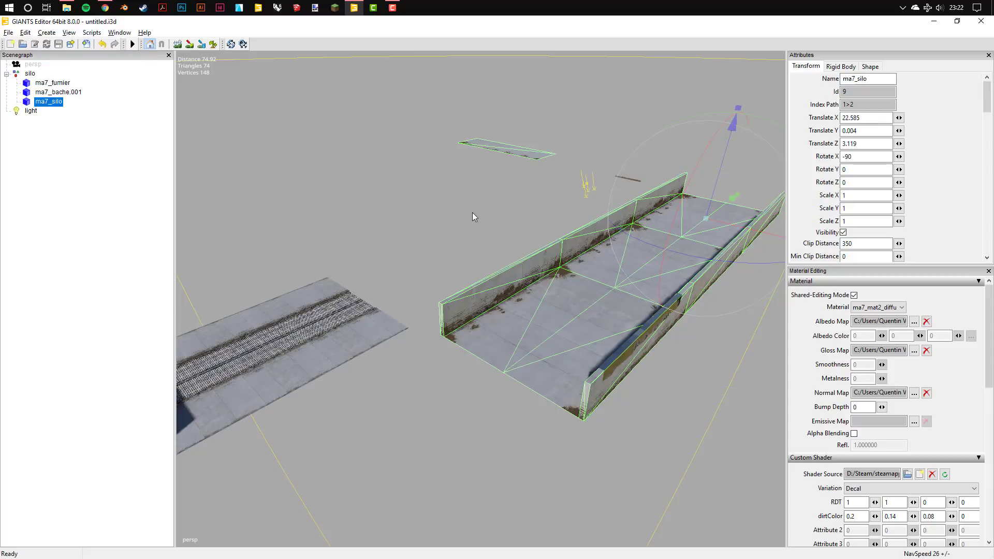
alt+right_drag(556, 278, 746, 372)
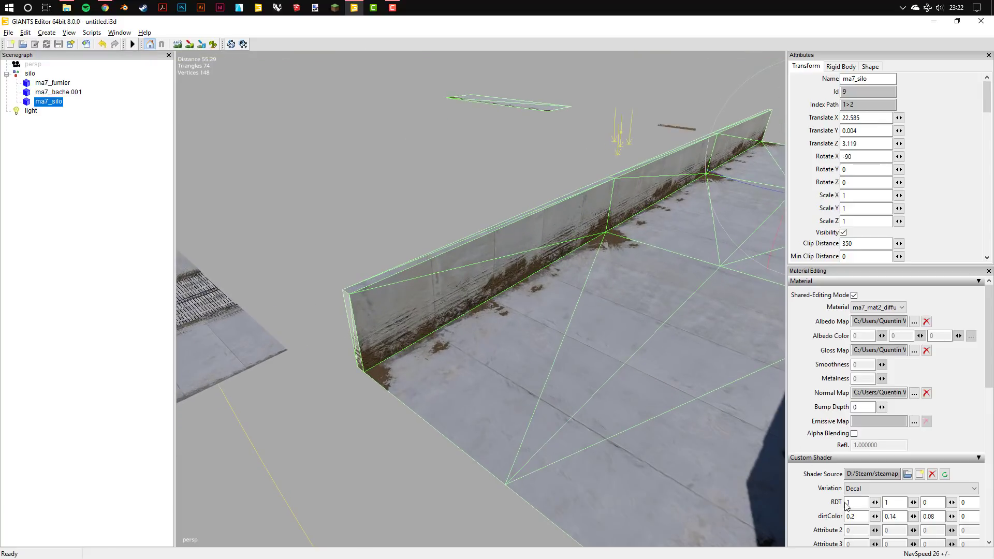
Step: Lower the silo material's second RDT value from 1 to 0.53 to reduce dirt
double_click(846, 503)
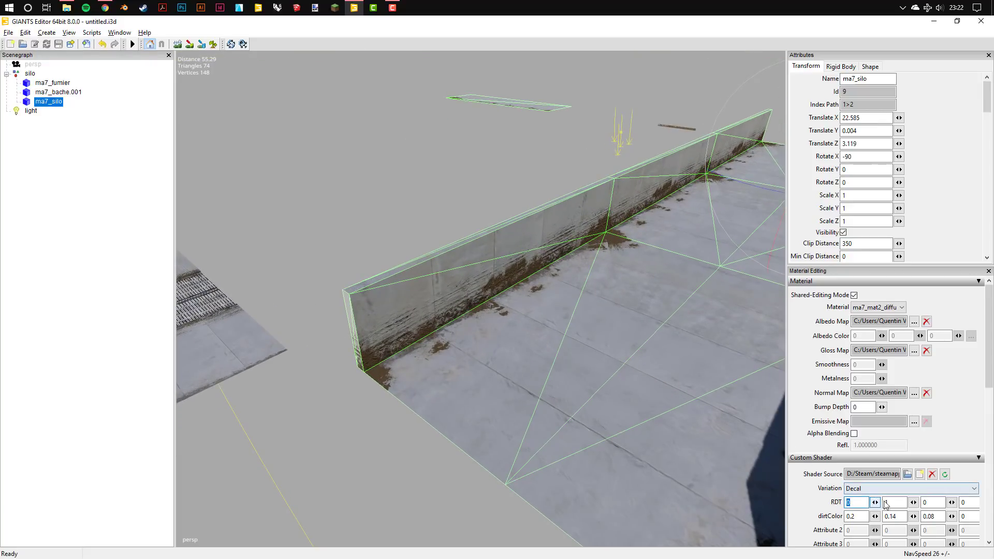
scroll(533, 302, up, 4)
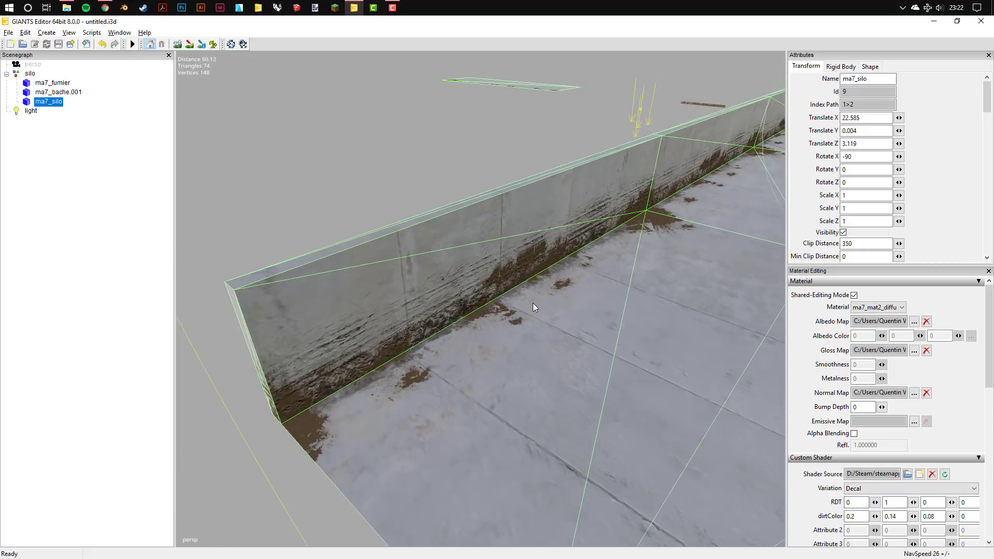
drag(913, 506, 917, 518)
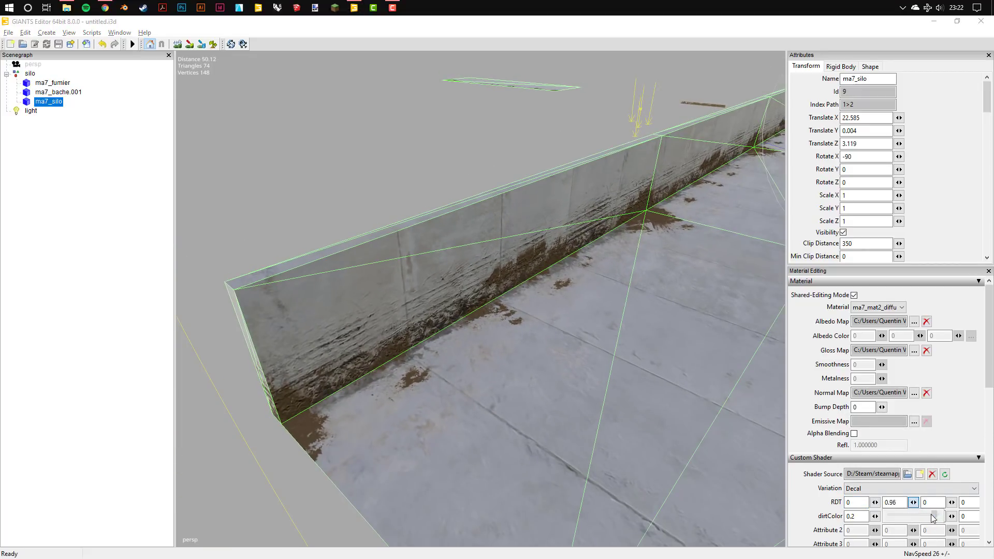
scroll(431, 237, down, 4)
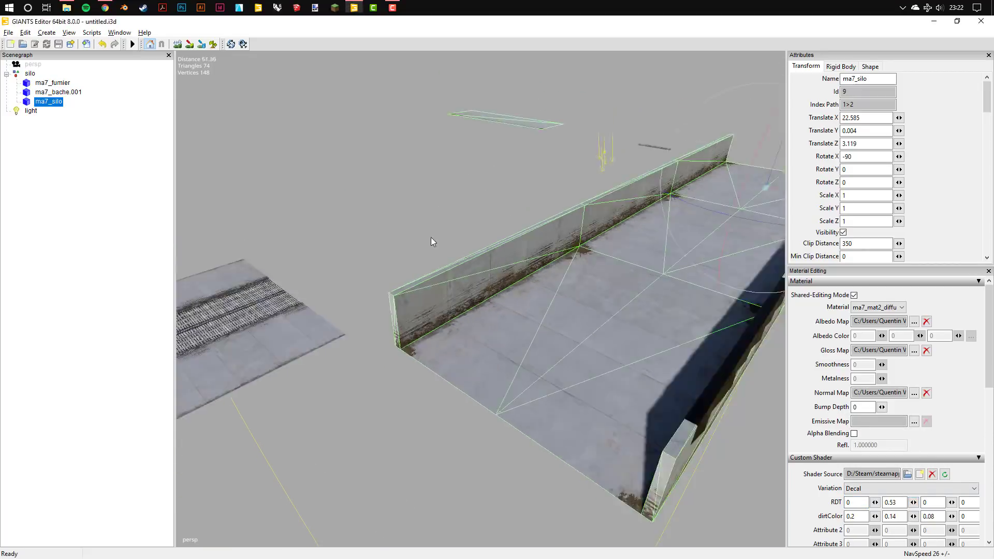
scroll(466, 336, down, 2)
Step: Reselect the ma7_silo mesh, reapply its diffuse material, then select the whole silo group
click(500, 440)
mouse_move(540, 275)
right_down()
mouse_move(517, 258)
mouse_move(551, 245)
mouse_move(608, 291)
right_up()
click(608, 291)
click(878, 307)
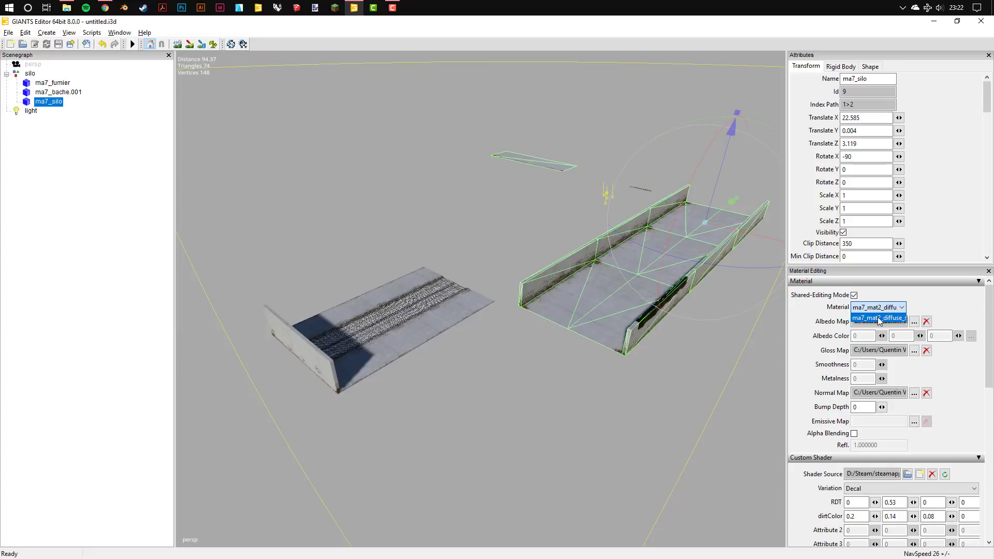
click(878, 317)
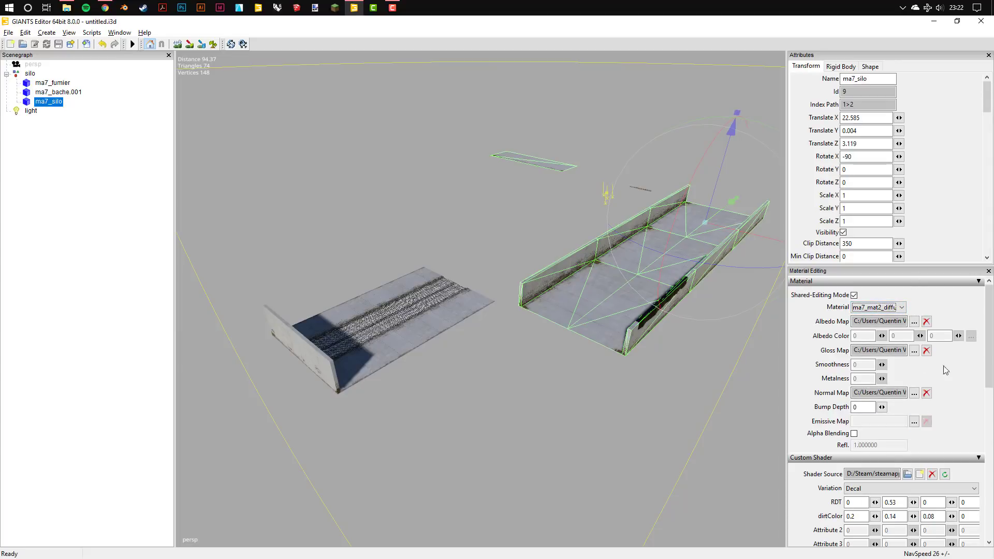
click(31, 74)
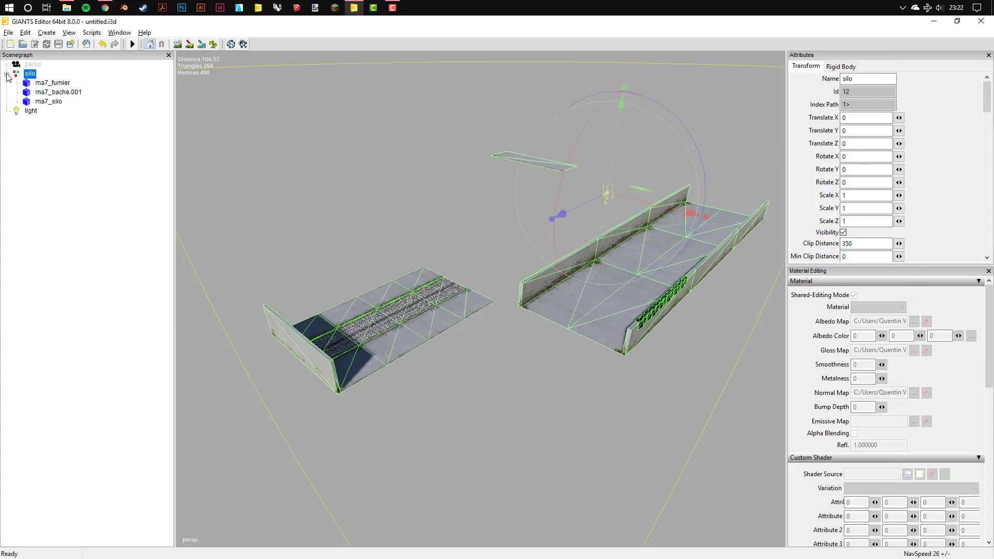
Step: Save the scene as binary i3D file silo_export.i3d, then close the editor without saving untitled.i3d
click(7, 75)
click(8, 32)
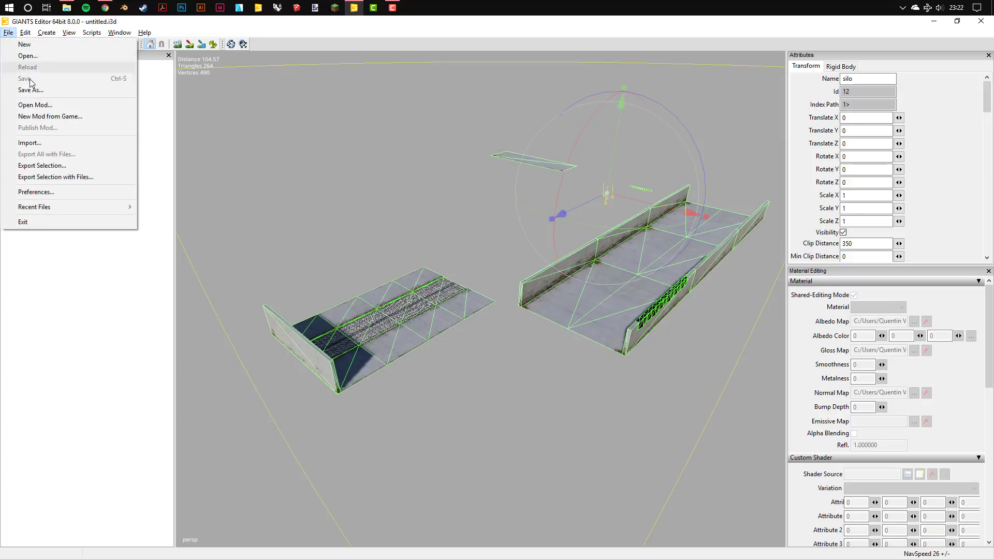
click(31, 88)
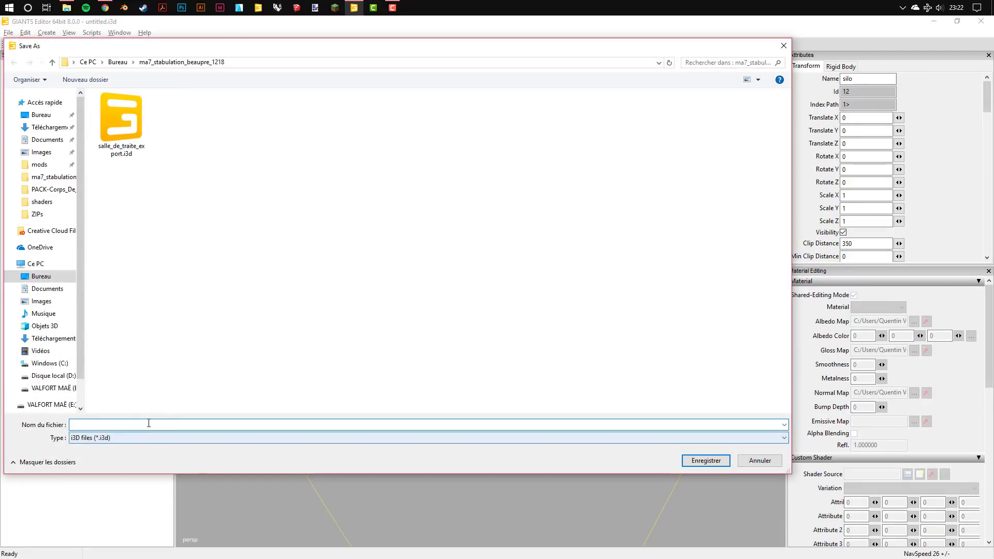
text(silo)
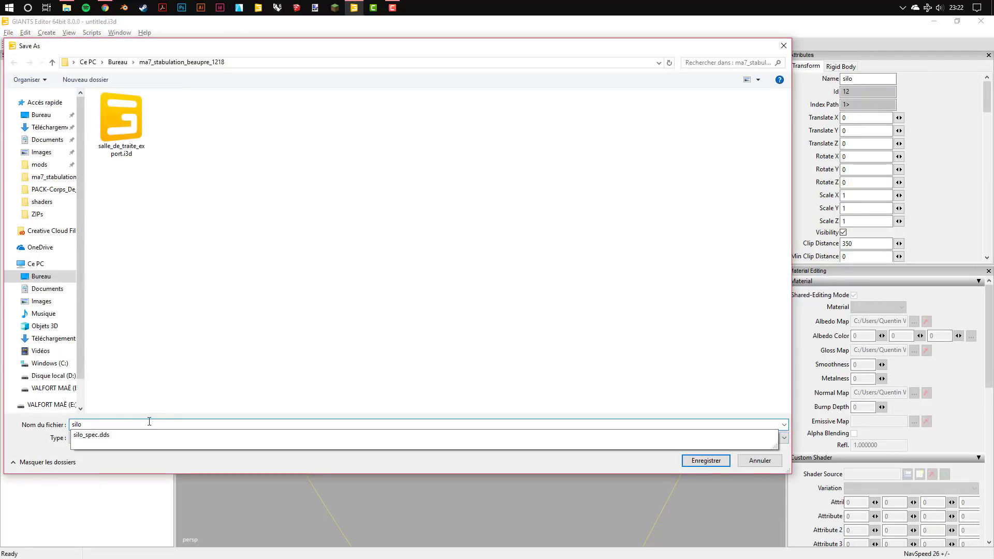
text(_export)
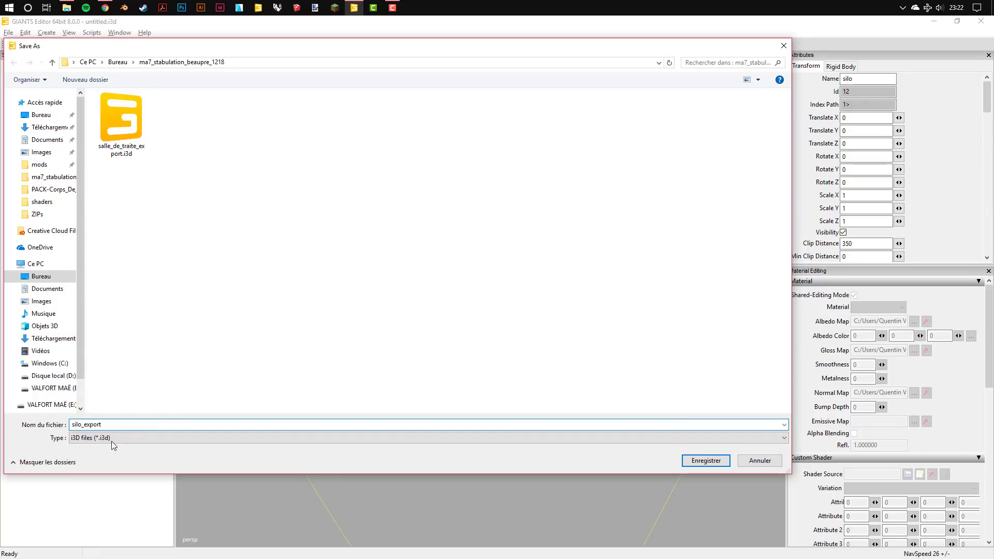
click(111, 439)
click(97, 456)
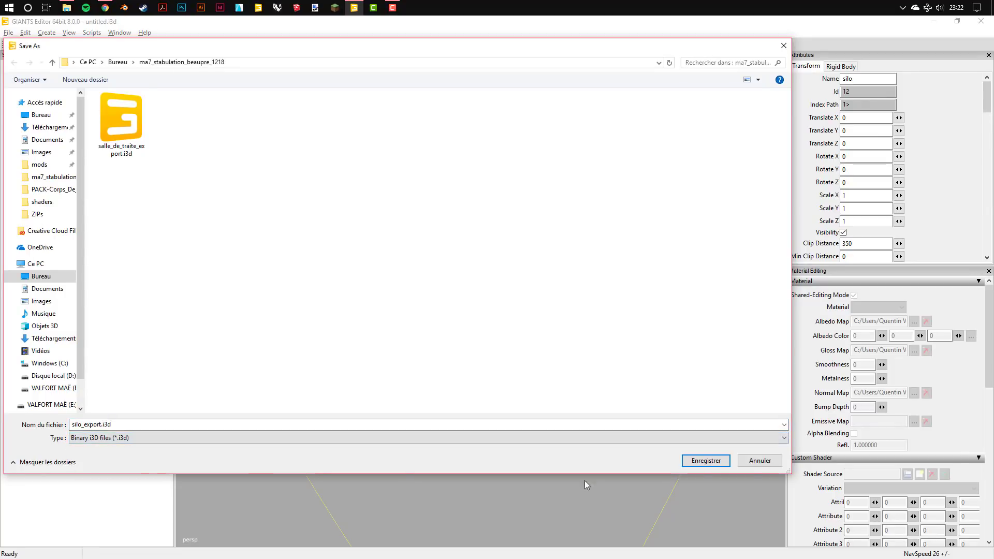
click(713, 461)
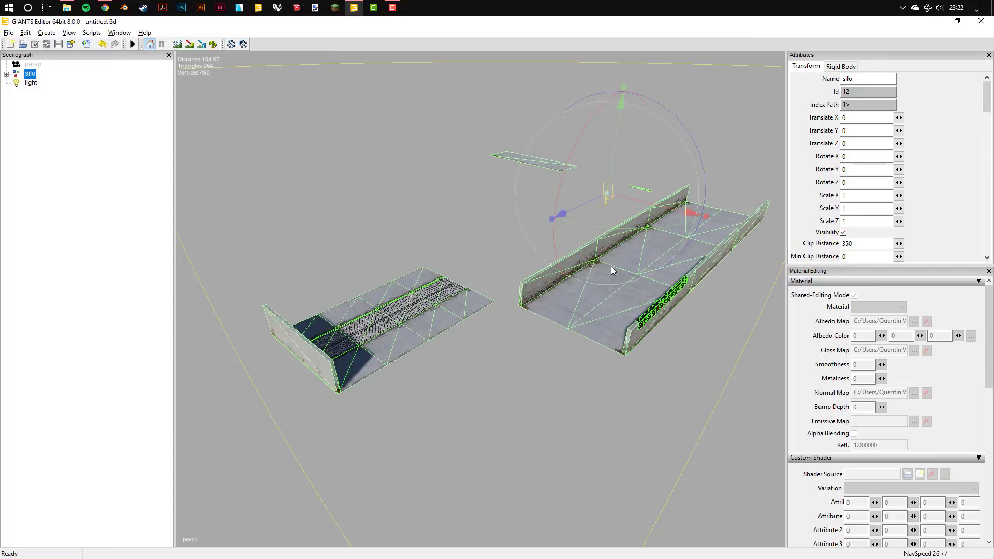
click(981, 20)
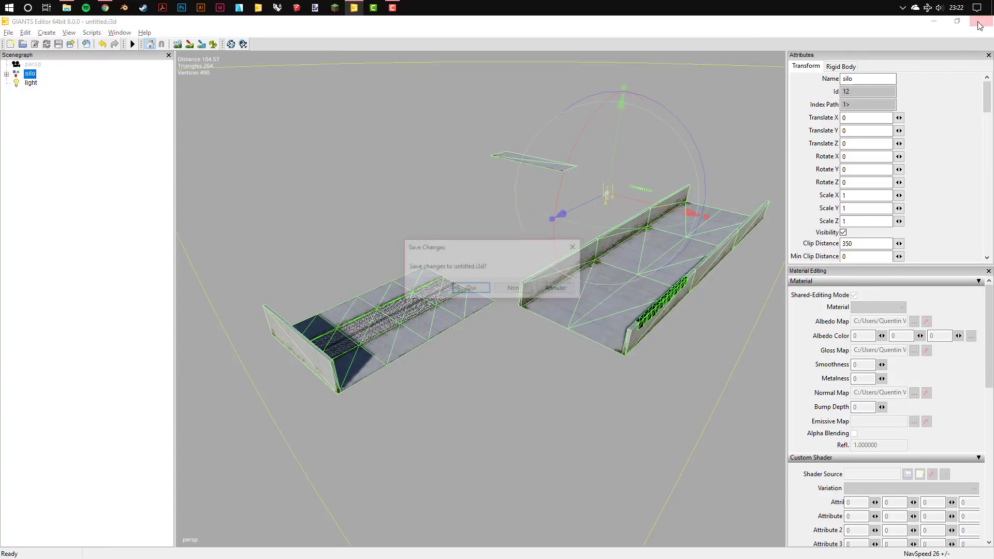
click(512, 295)
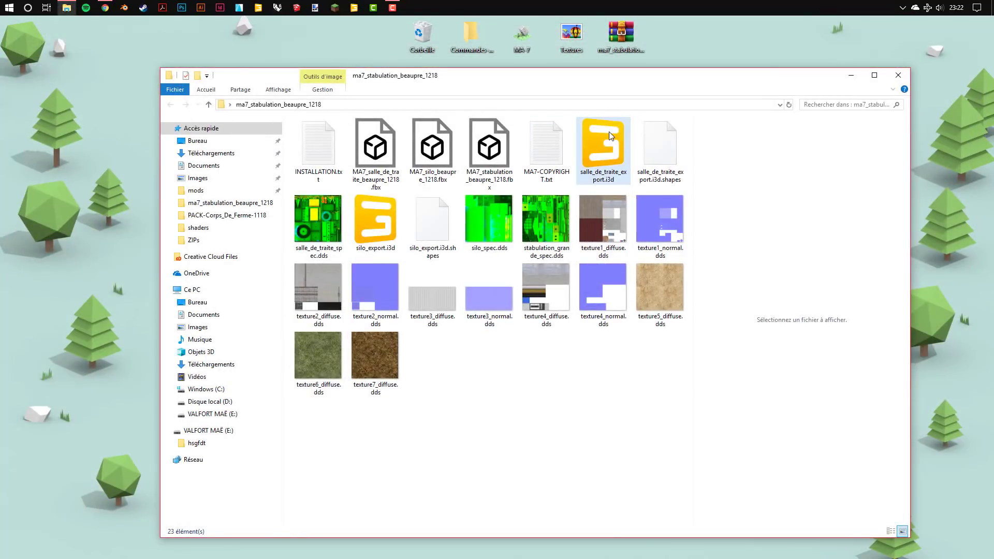
Step: Confirm silo_export.i3d is in the ma7_stabulation_beaupre_1218 folder, then return to GIANTS Editor
click(375, 220)
click(561, 444)
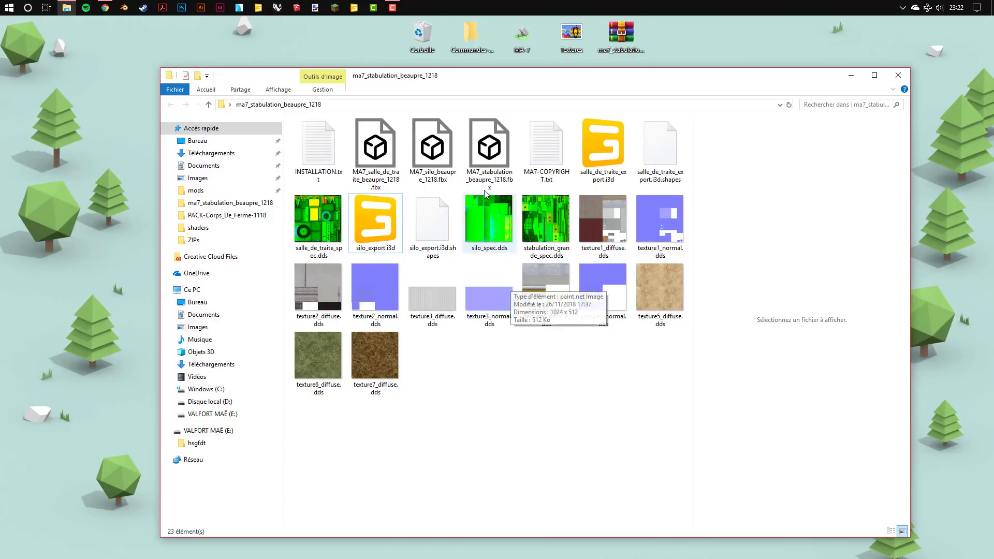
click(356, 8)
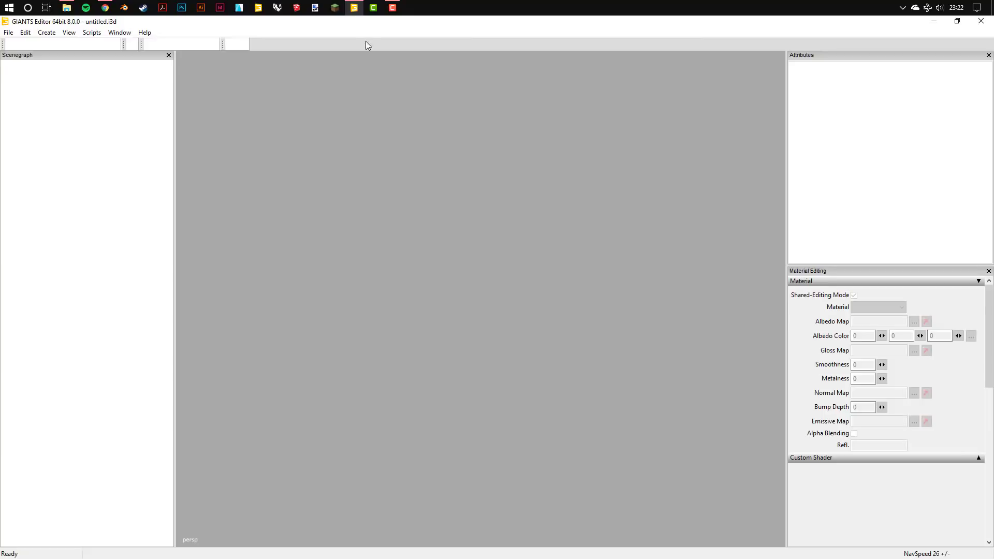
Step: Import MA7_stabulation_beaupre_1218.fbx into the empty scene
click(9, 32)
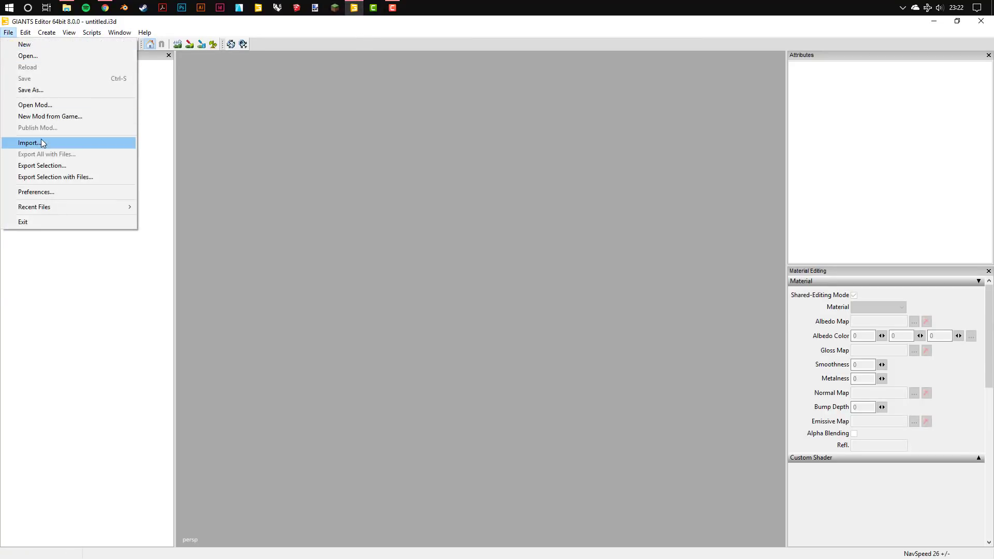
click(31, 140)
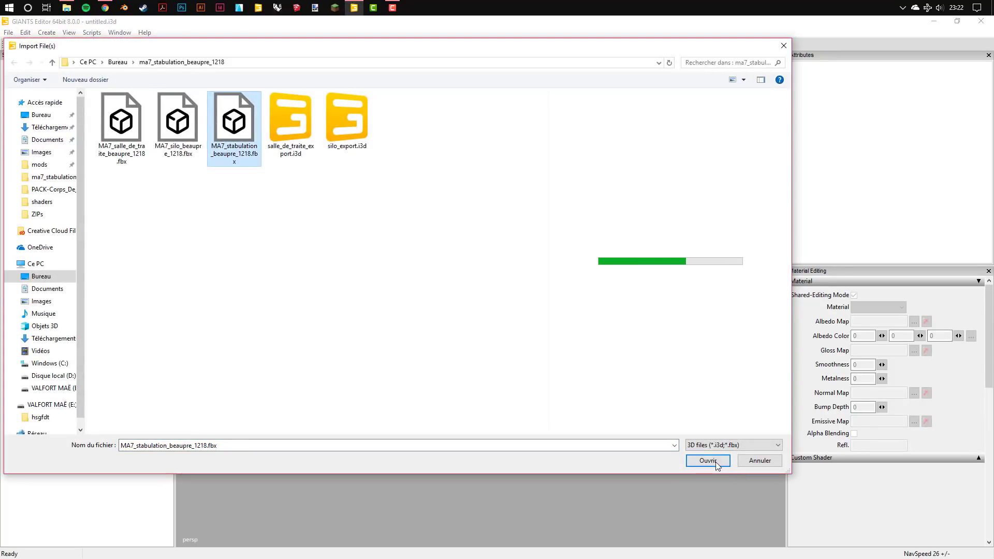
click(707, 460)
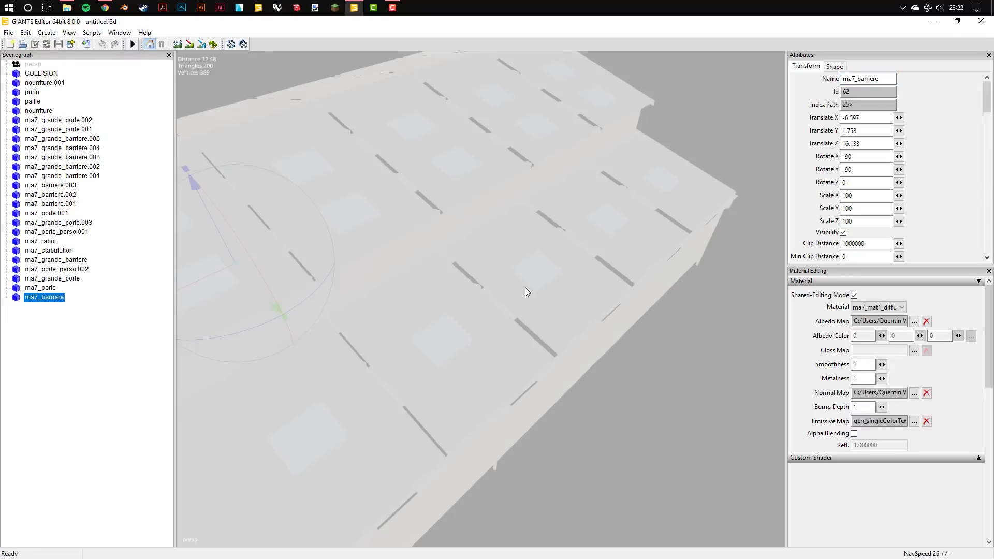
scroll(529, 275, down, 5)
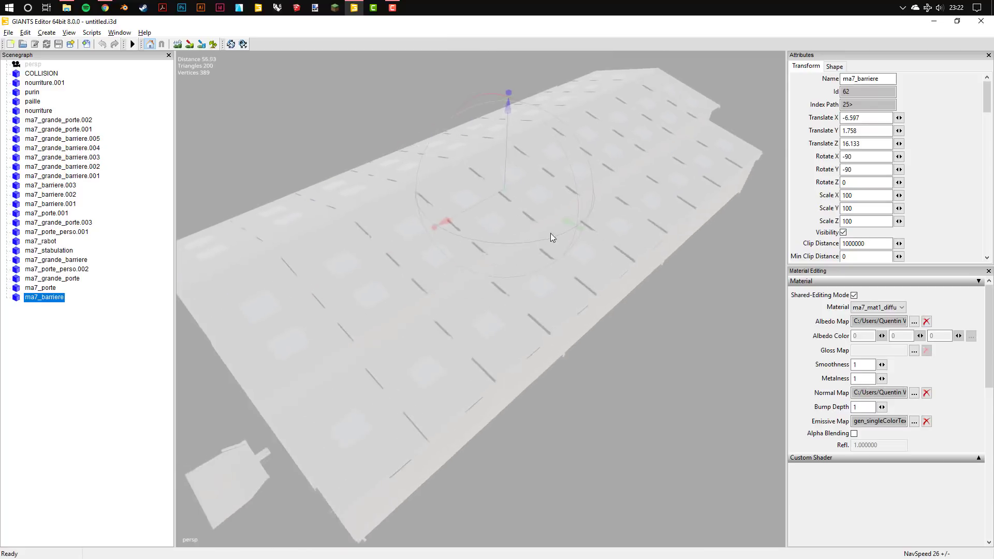
mouse_move(551, 233)
middle_down()
mouse_move(508, 266)
mouse_move(545, 204)
middle_up()
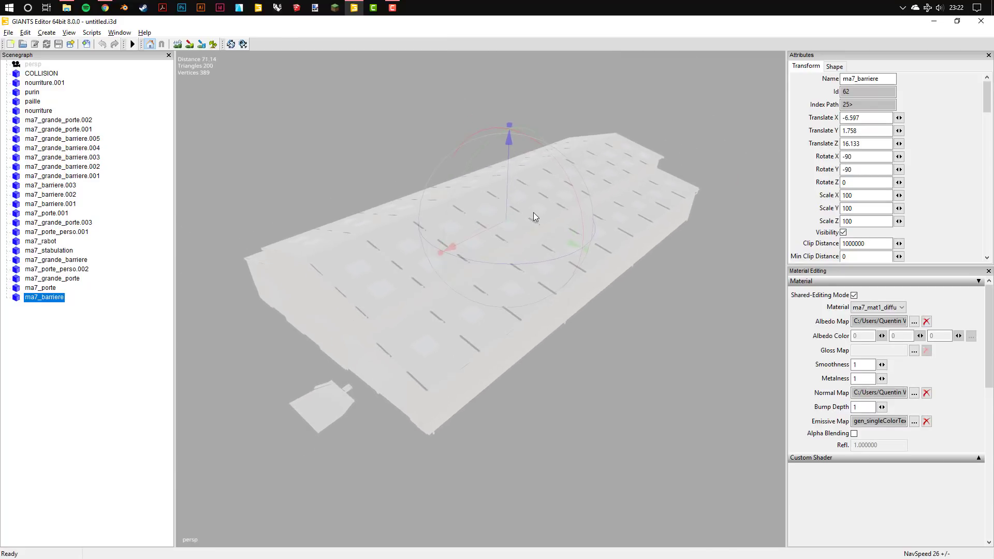
Step: Select all the barn objects and cut them from the scene
click(46, 197)
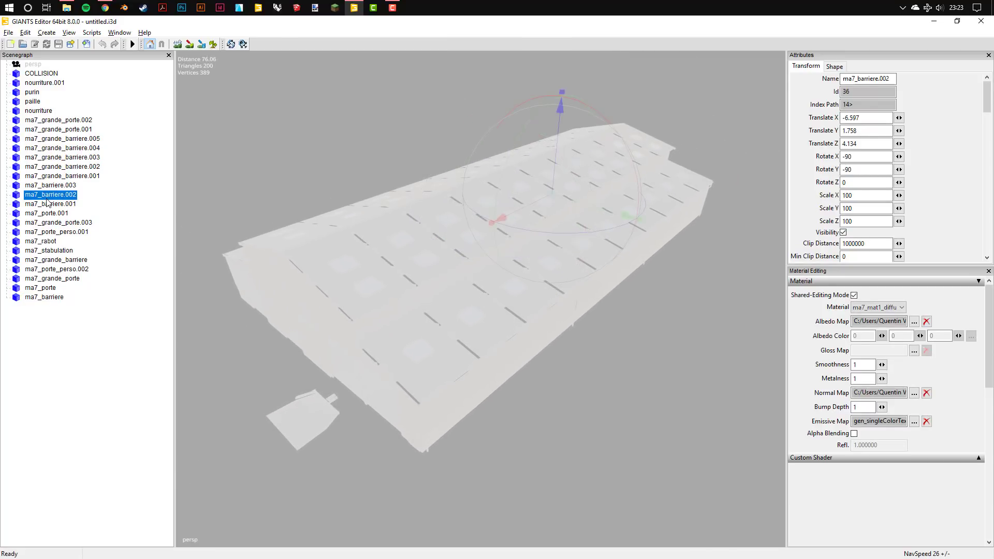
click(47, 298)
shift+click(38, 74)
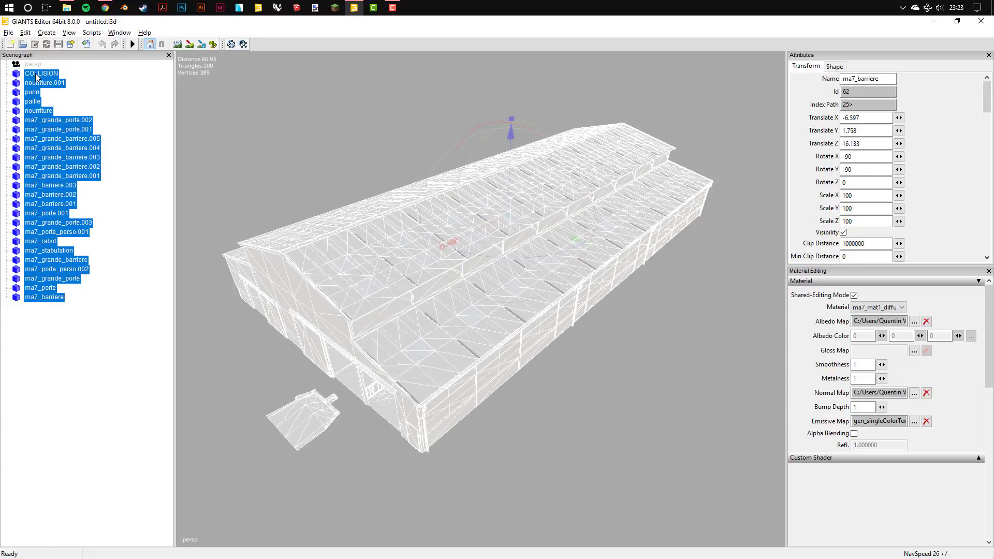
key(Delete)
Step: Create a new transform group and paste the barn parts into it
click(47, 32)
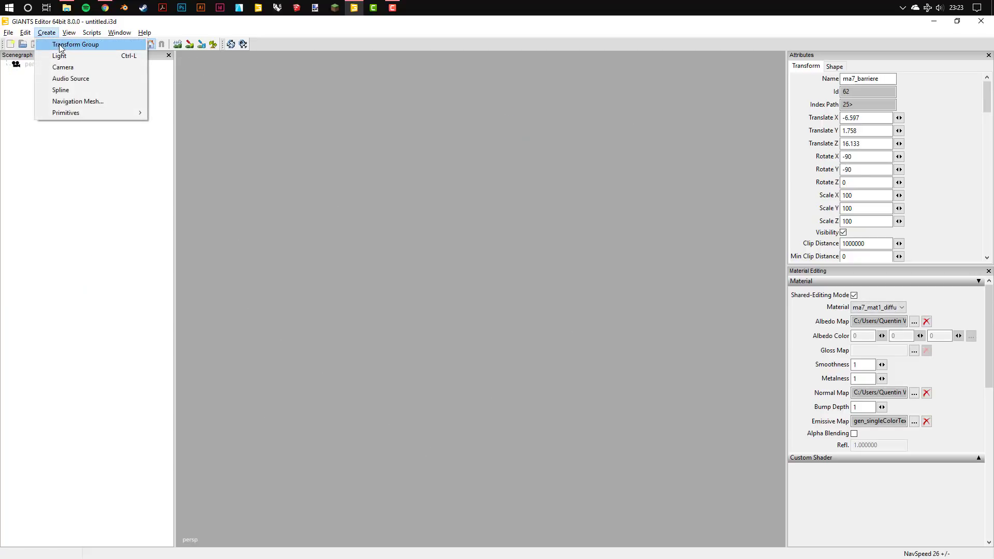
click(60, 41)
click(37, 76)
key(ctrl+v)
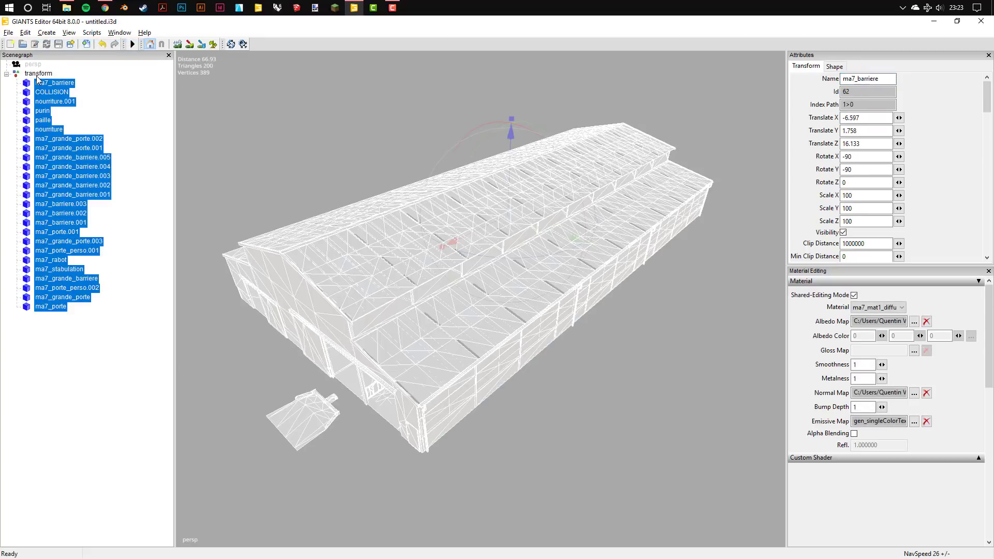
click(37, 78)
Step: Name the group stabulation, set its clip distance to 450 and enable rigid body
double_click(875, 84)
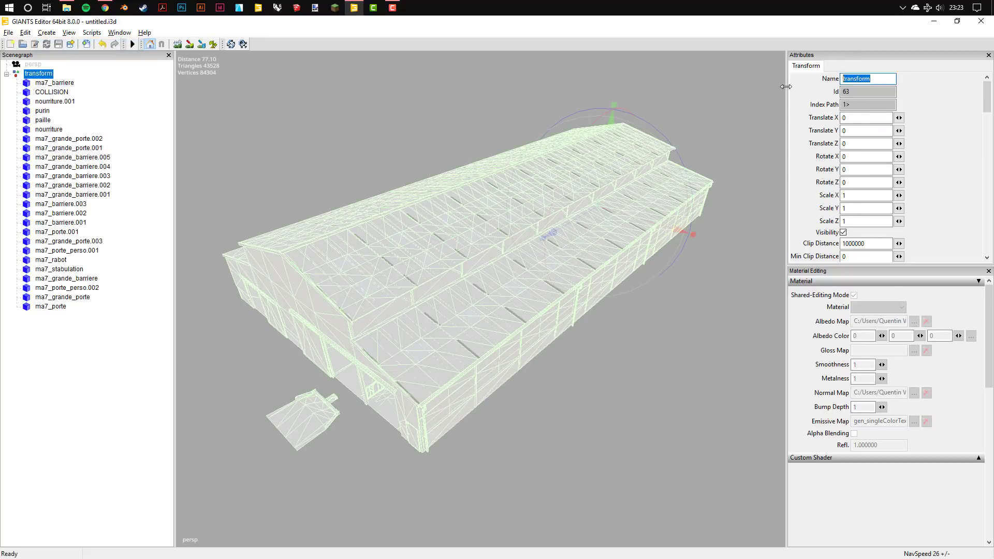
text(stbulation)
click(849, 78)
click(858, 245)
text(450)
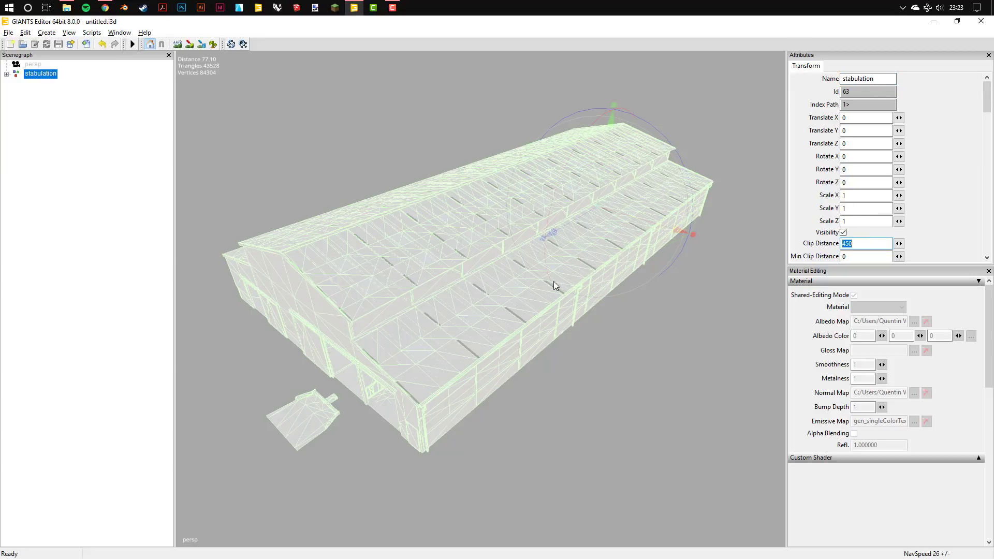
scroll(841, 214, down, 1)
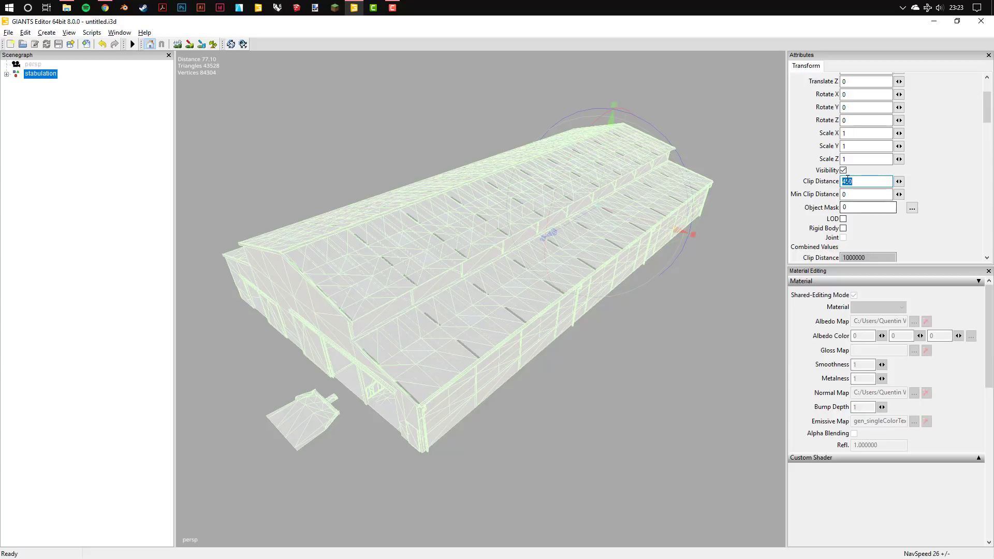
click(843, 228)
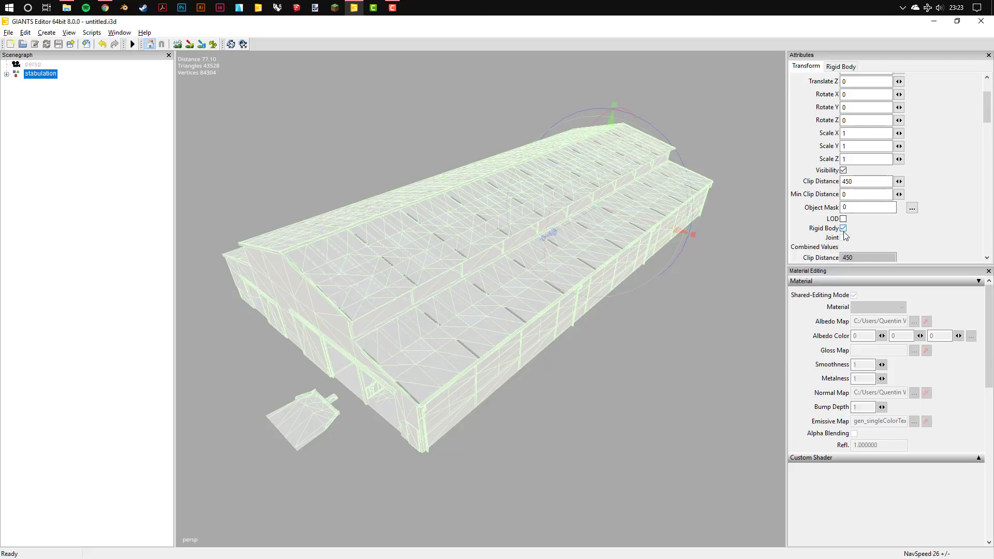
Step: Freeze the scale of ma7_barriere with Freeze Transformations
click(8, 77)
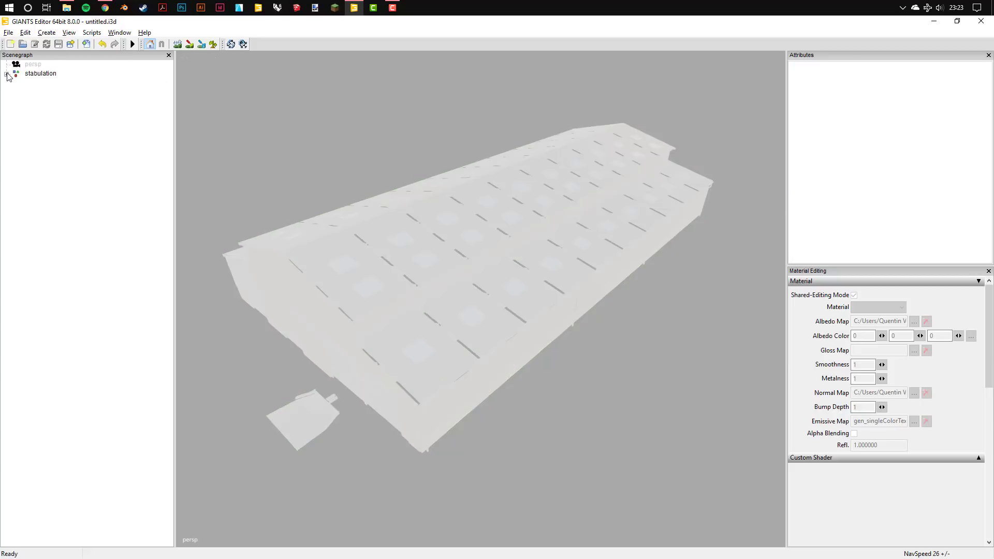
click(6, 75)
click(54, 83)
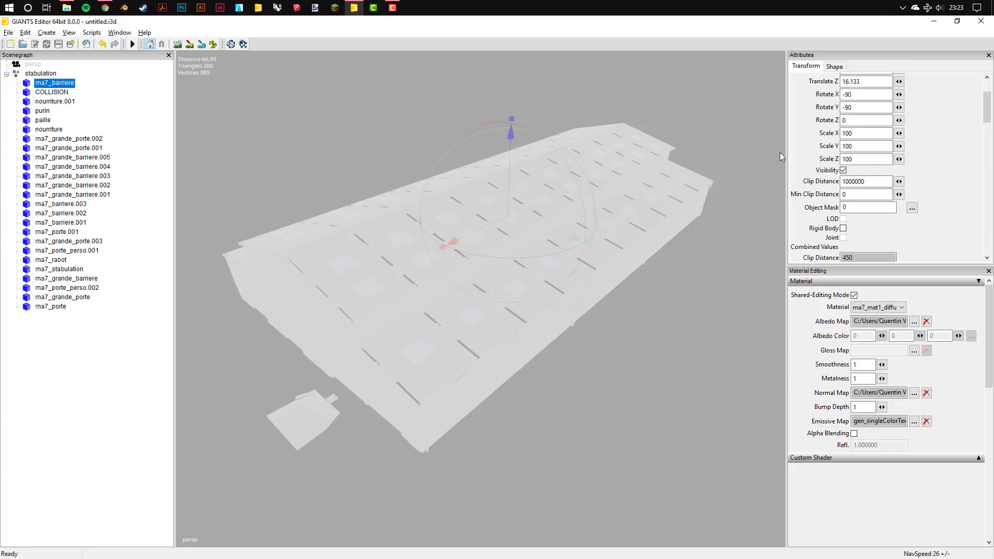
click(25, 32)
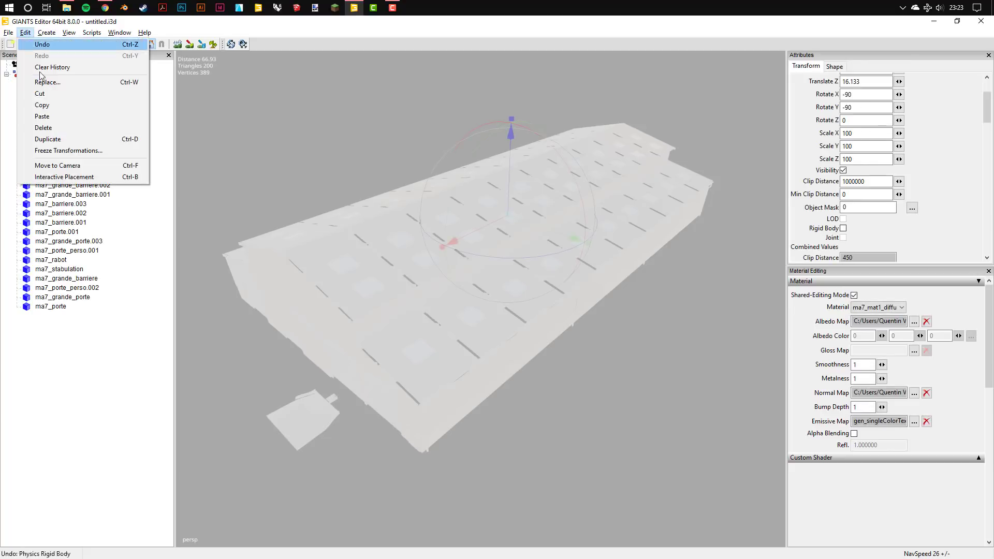
click(58, 148)
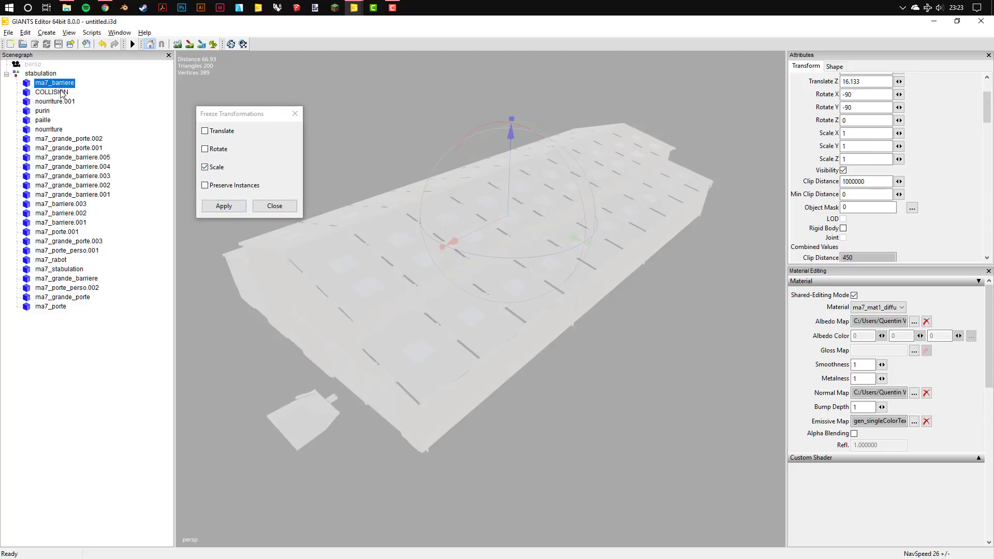
click(218, 206)
Step: Freeze the scale of nourriture.001, ma7_porte and the other barn parts from 100 to 1
click(54, 93)
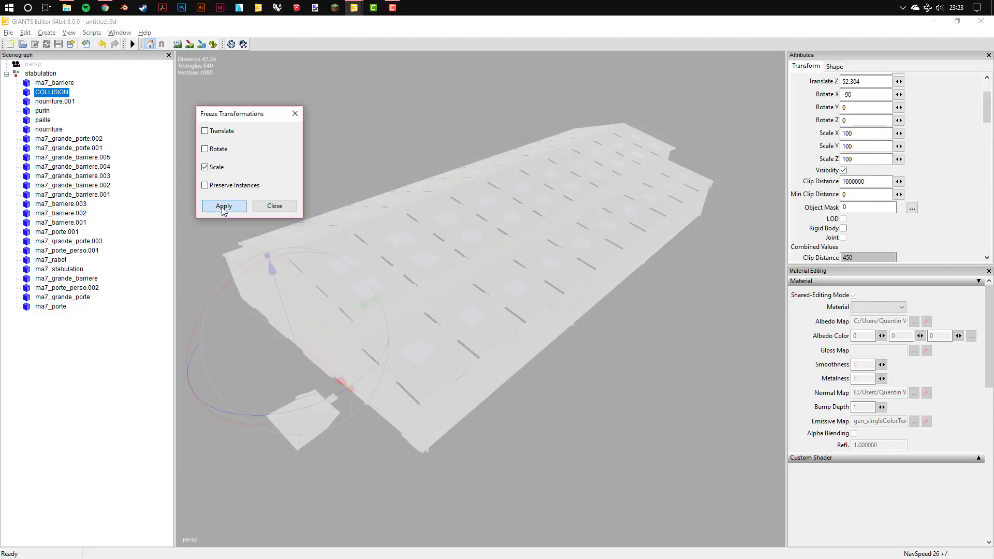
click(57, 101)
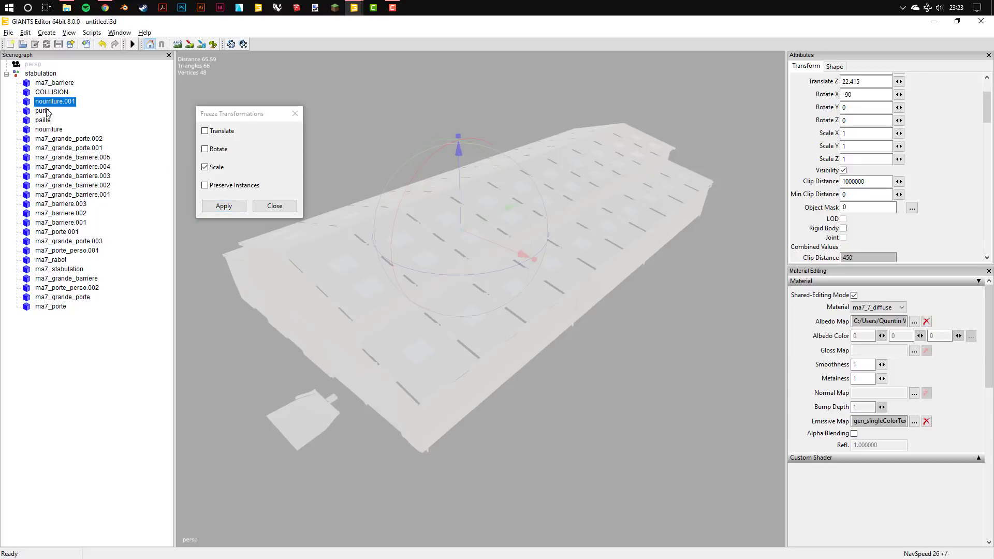
click(43, 110)
click(235, 207)
key(Down)
key(Down)
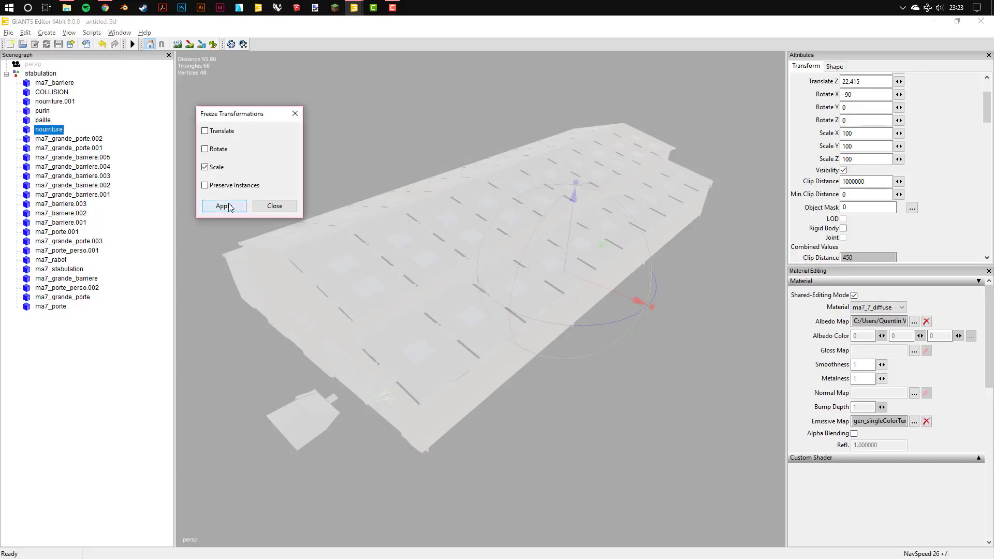
key(Down)
key(Down)
key(Down)
key(Down)
key(Down)
key(Down)
key(Down)
key(Down)
key(Down)
key(Down)
key(Down)
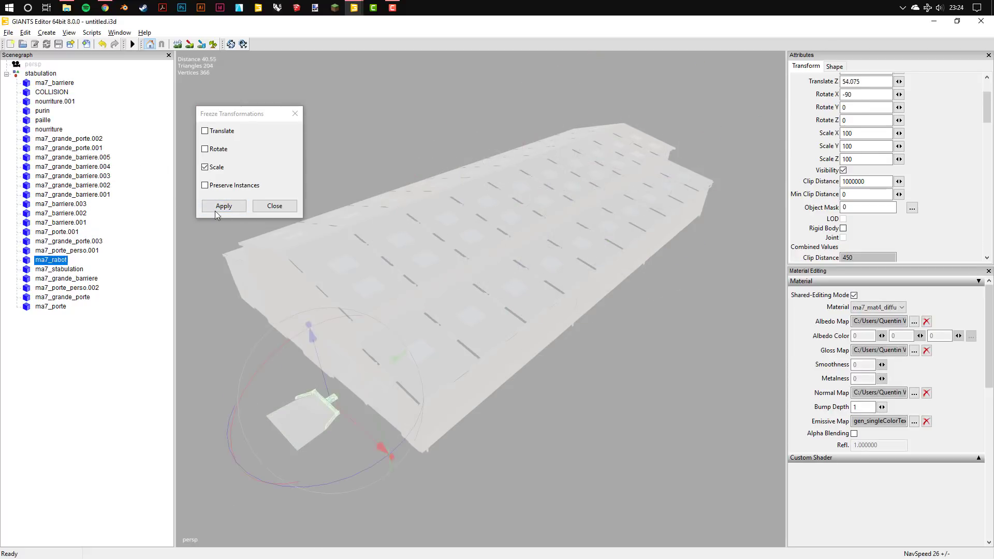
key(Down)
key(Down)
key(Down)
key(Down)
key(Down)
key(Down)
click(216, 207)
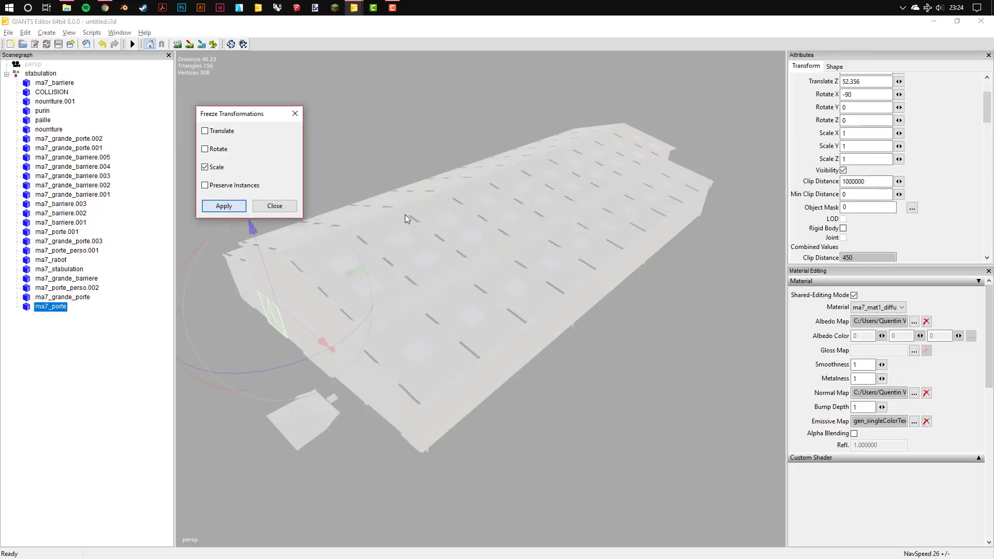
click(296, 114)
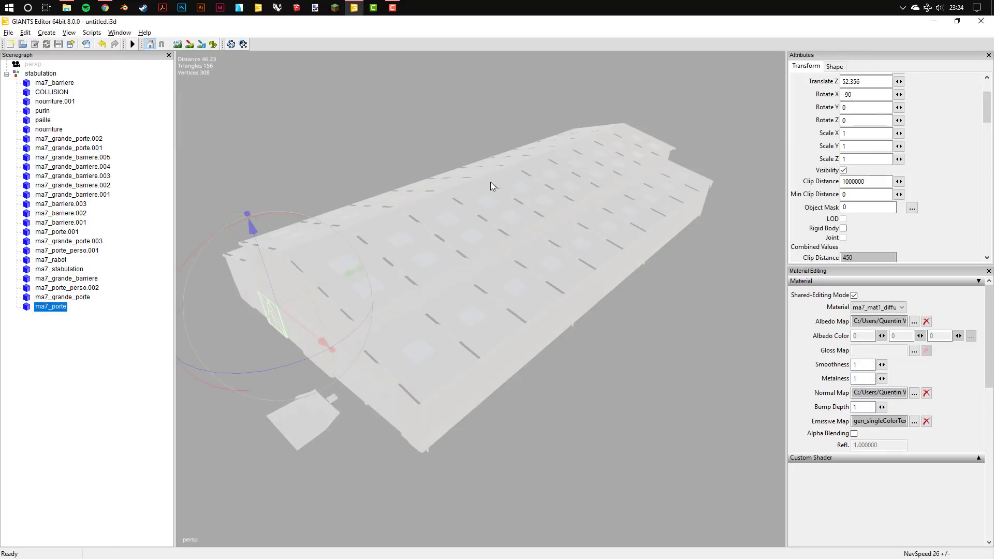
middle_drag(454, 209, 449, 214)
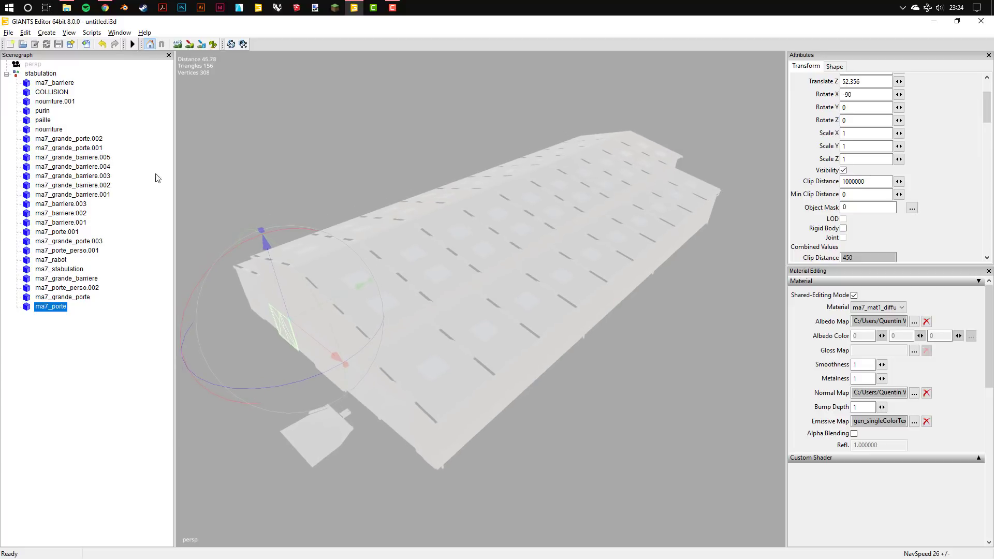
Step: Assign the ma7_mat3_diffuse material to the ma7_stabulation mesh instead of ma7_emissive
scroll(930, 160, up, 2)
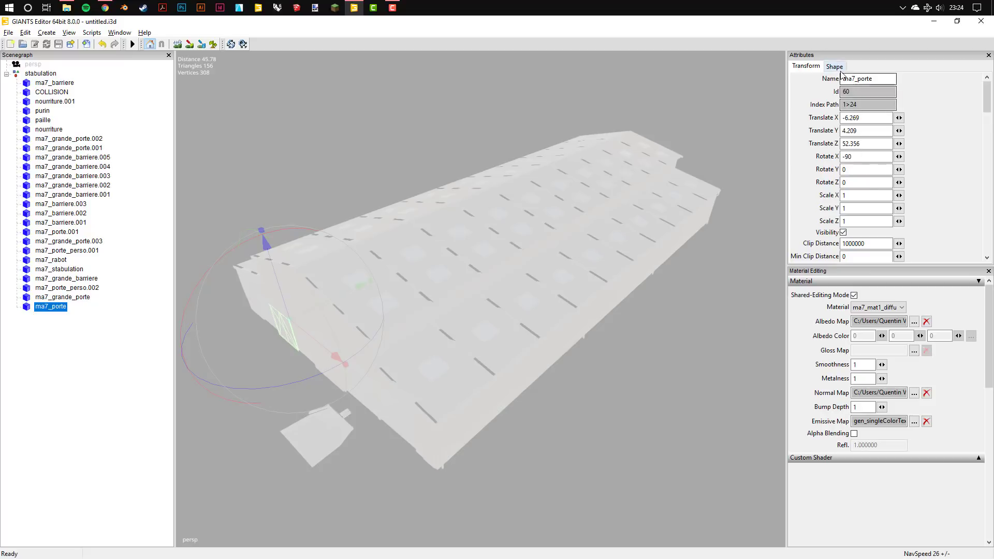
click(889, 313)
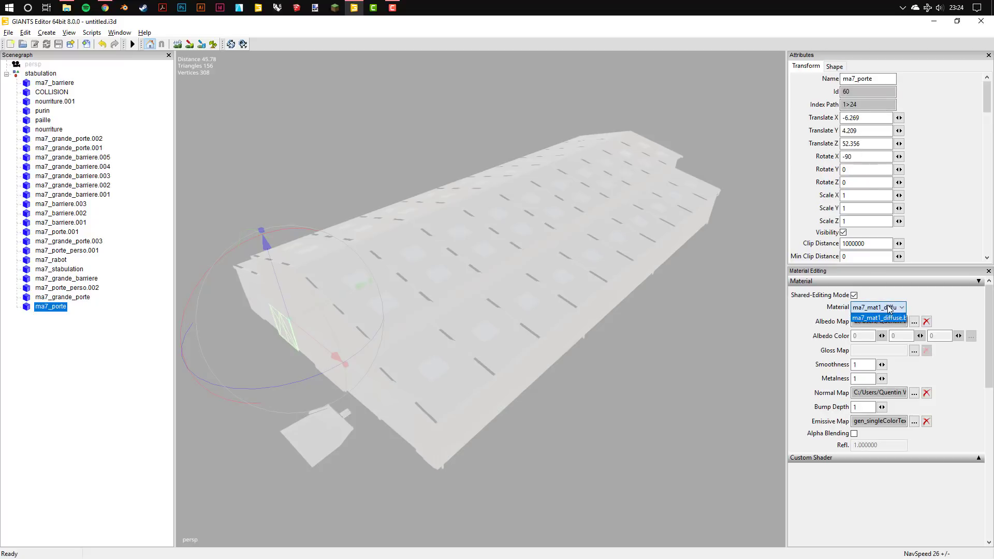
click(886, 306)
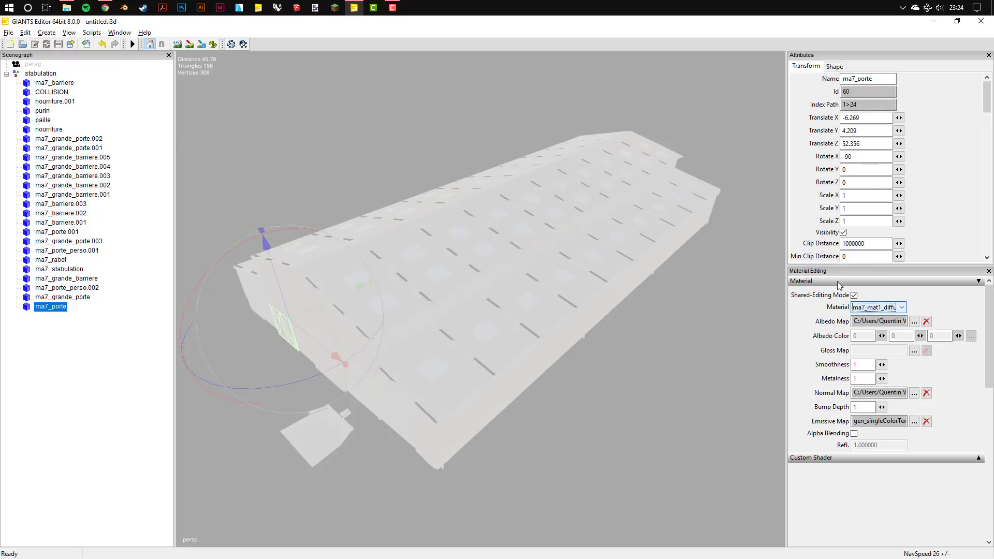
click(59, 269)
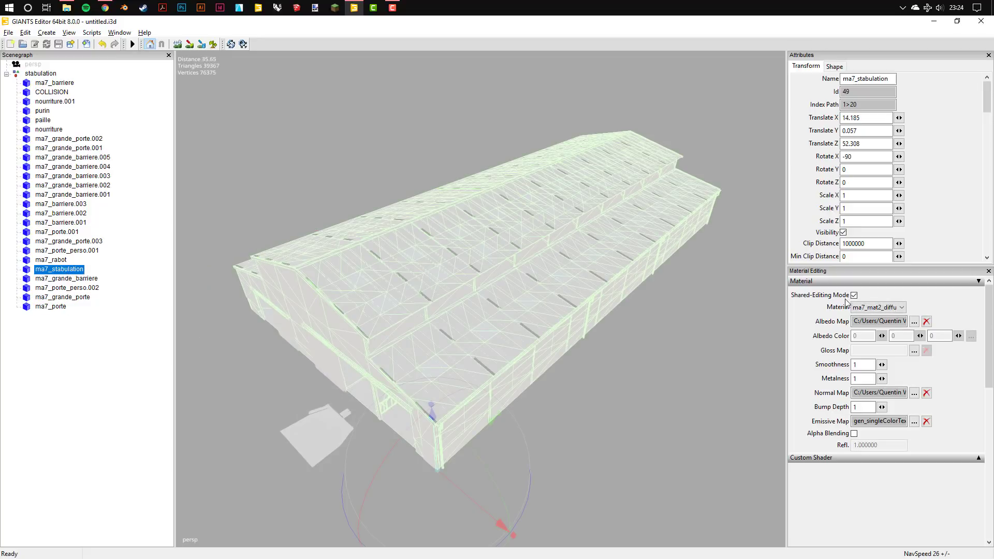
click(874, 308)
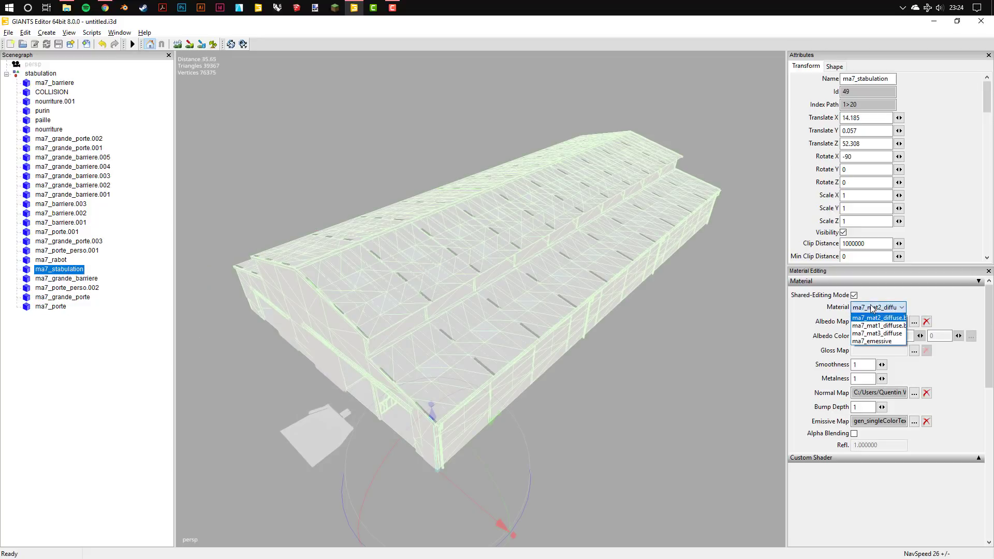
click(871, 342)
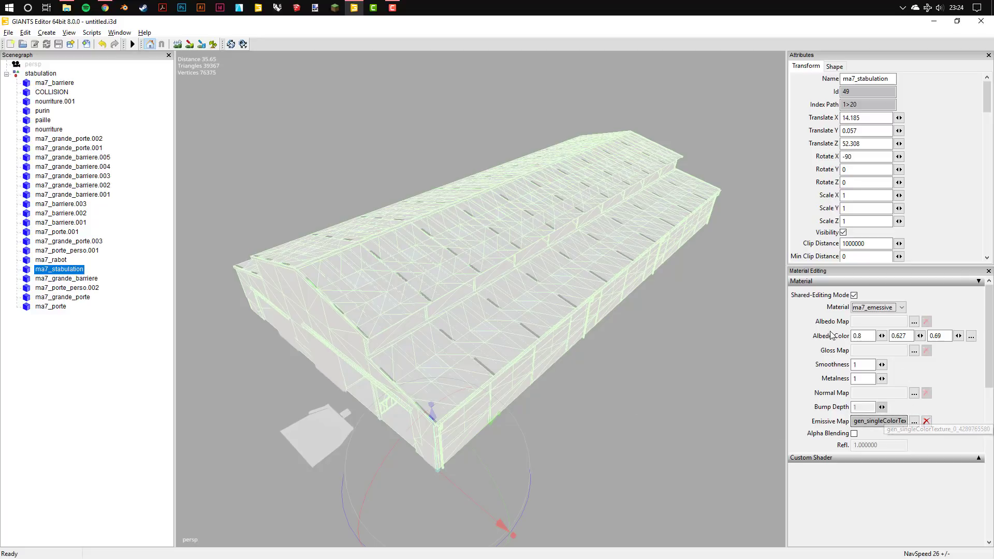
click(865, 311)
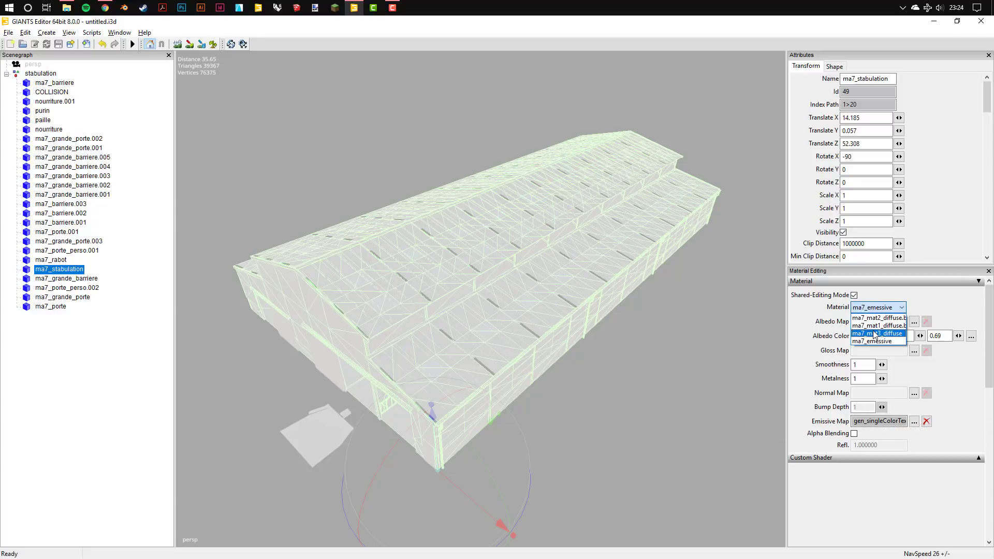
click(875, 334)
Step: Remove the emissive map from ma7_stabulation's material
click(926, 421)
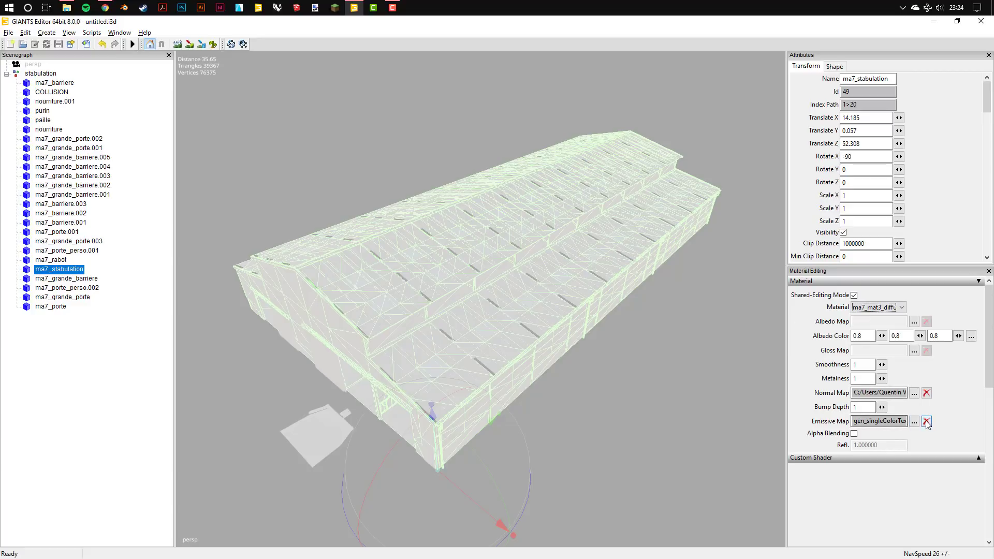
scroll(495, 326, up, 3)
scroll(532, 283, up, 3)
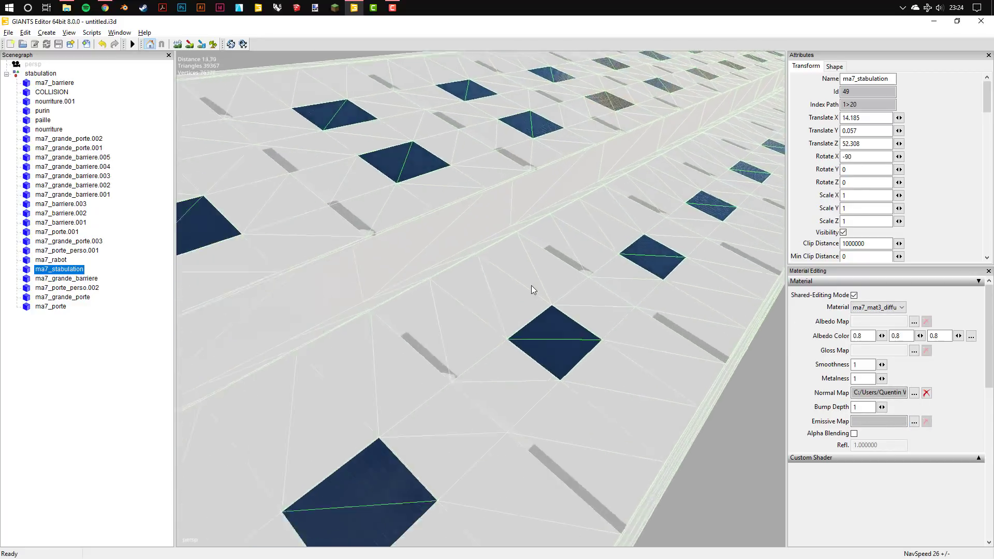
scroll(533, 280, up, 2)
Step: Set the roof-panel material's albedo map to texture3_diffuse.dds
click(915, 321)
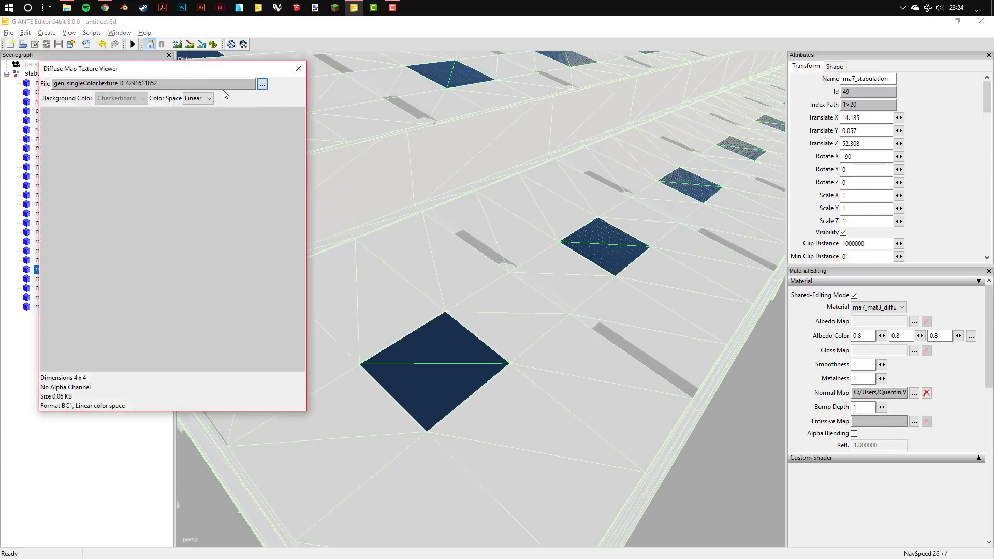
click(262, 82)
click(548, 171)
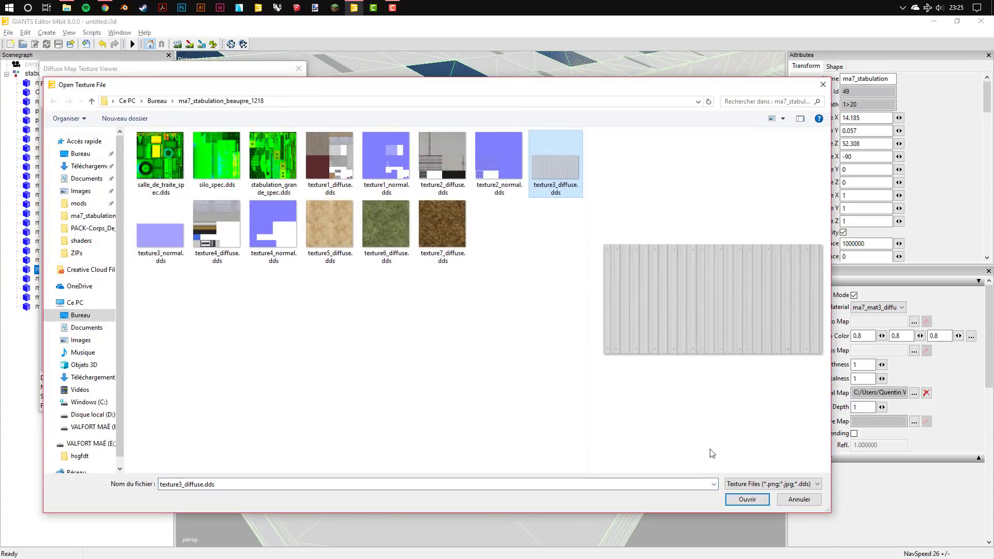
click(746, 499)
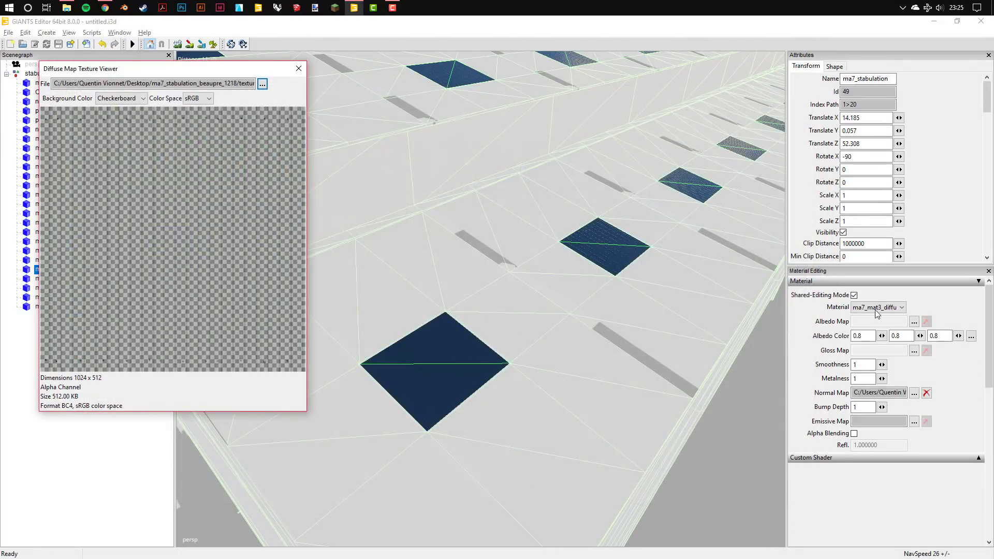
click(302, 70)
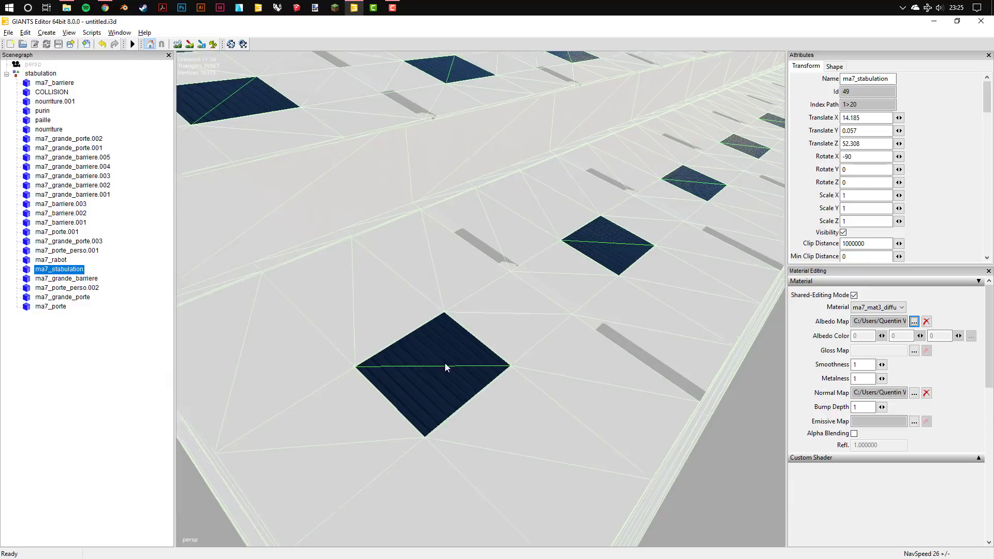
Step: Set smoothness and metalness to 0.5 and bump depth to 0
scroll(445, 365, up, 2)
scroll(450, 362, up, 2)
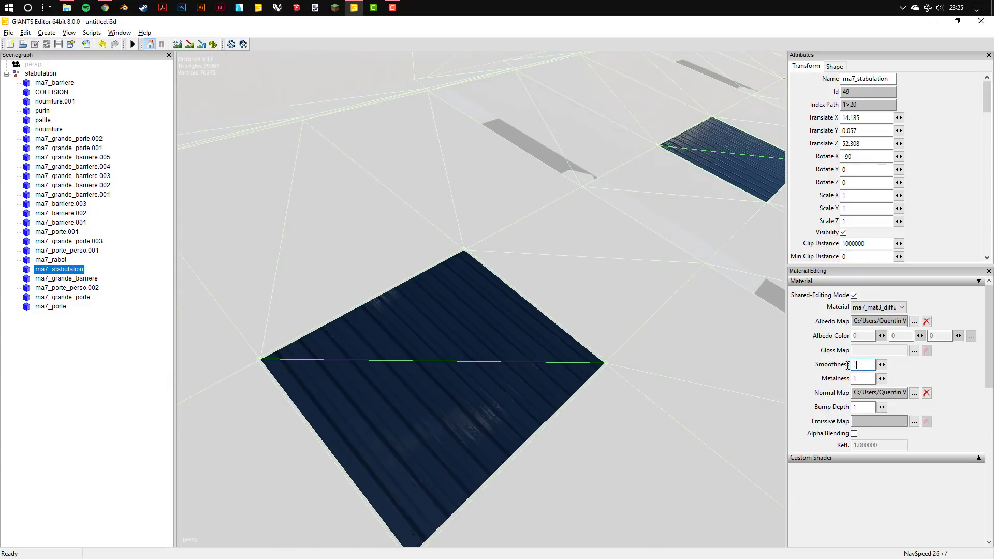
text(0.5)
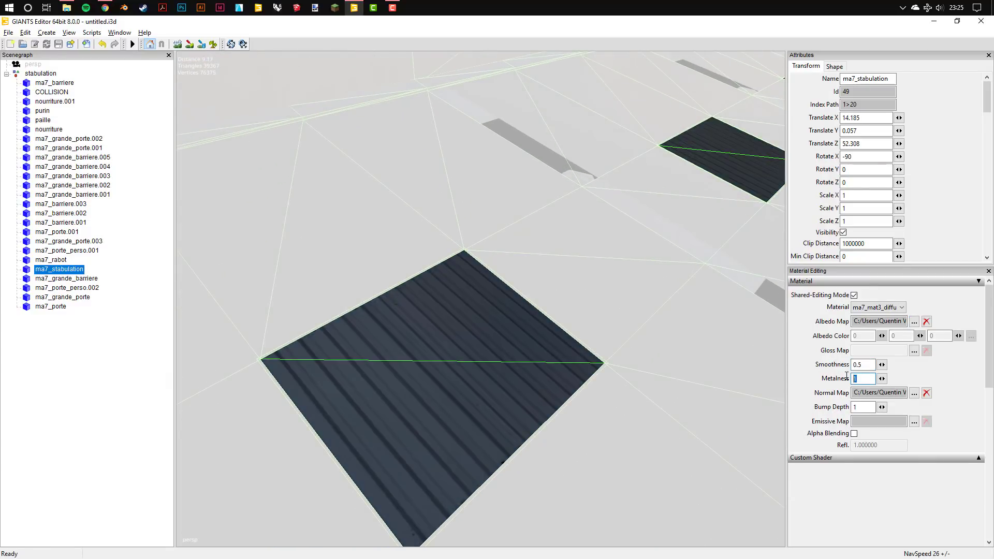
text(0.)
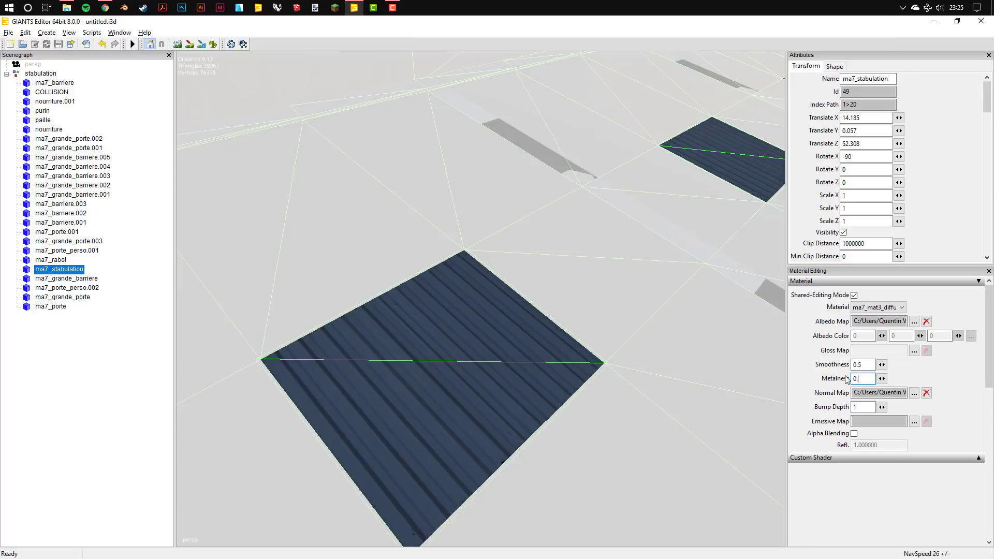
text(5)
key(Return)
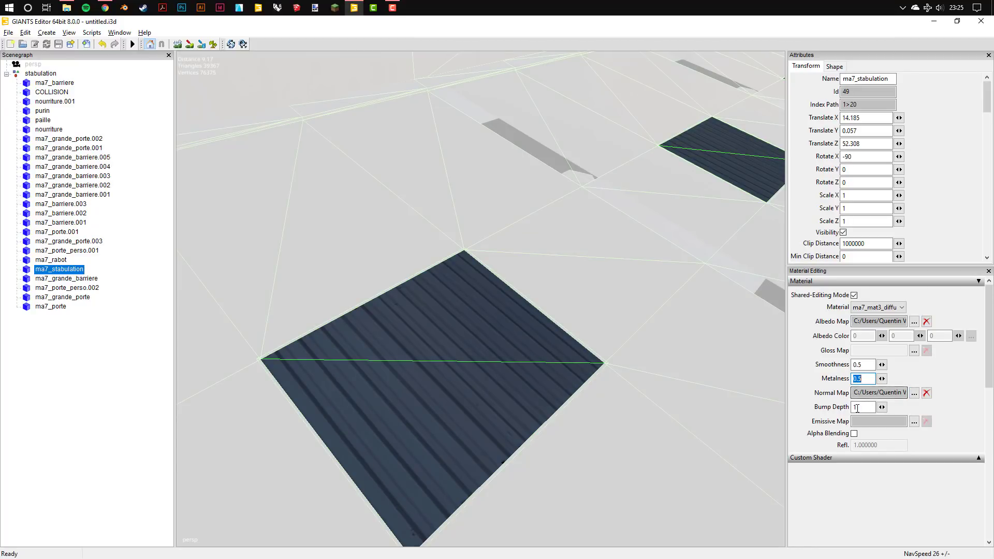
double_click(859, 407)
text(0)
key(Return)
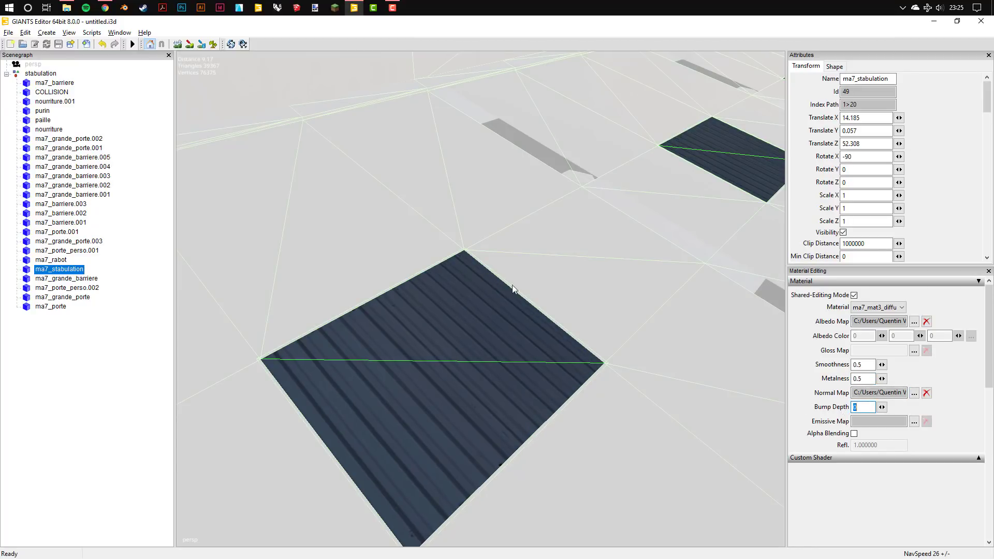
Step: Enable alpha blending on the roof-panel material
scroll(463, 272, down, 10)
scroll(519, 248, up, 8)
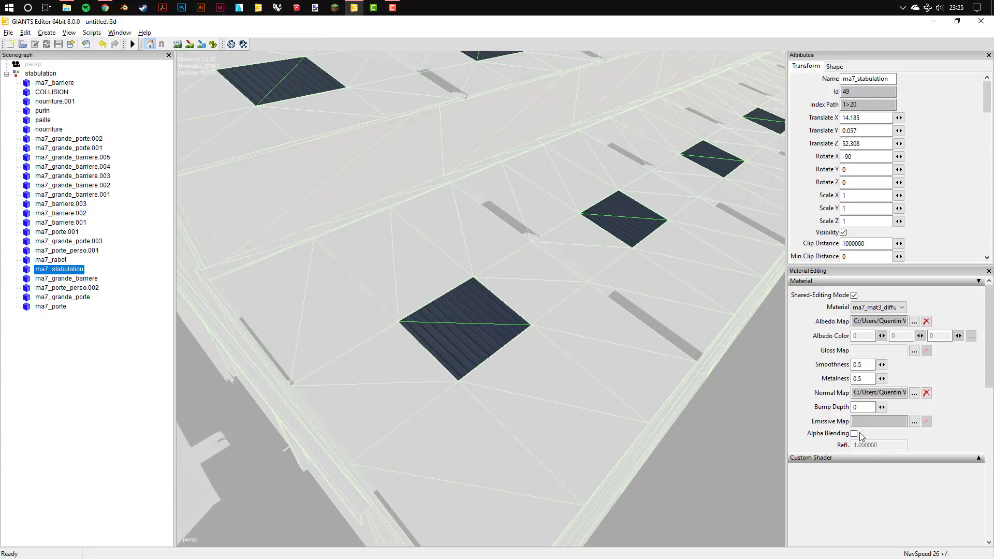
scroll(533, 339, up, 3)
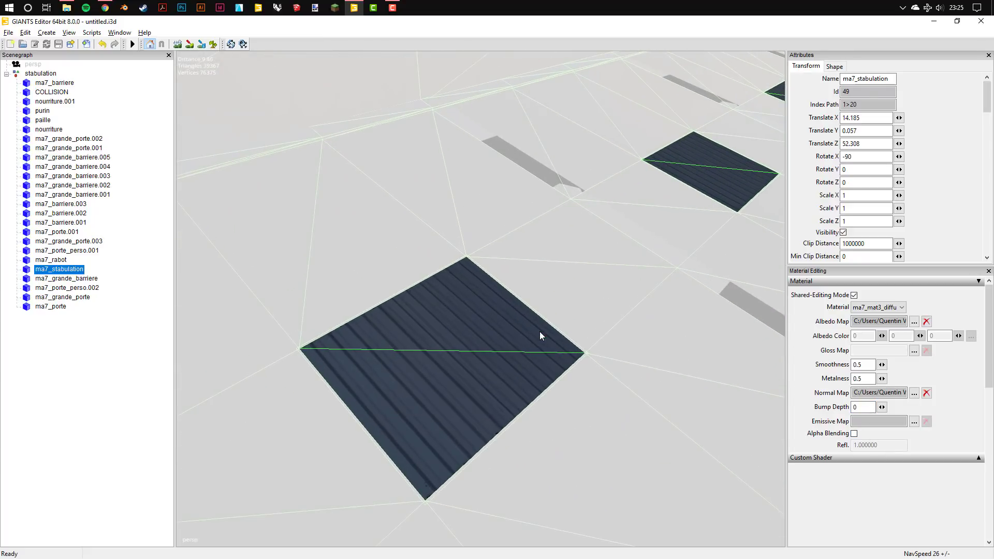
click(855, 435)
scroll(513, 290, up, 5)
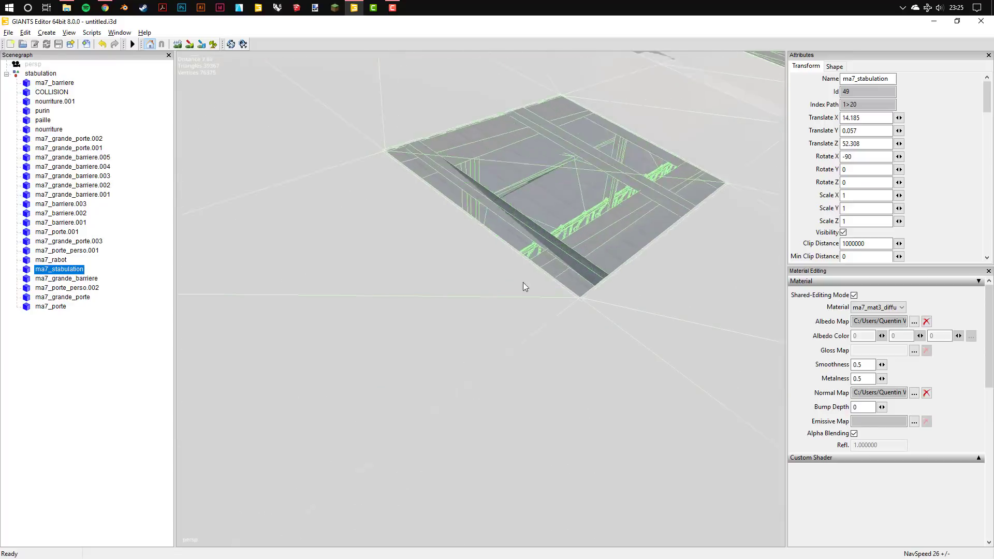
middle_drag(522, 282, 541, 262)
key(f)
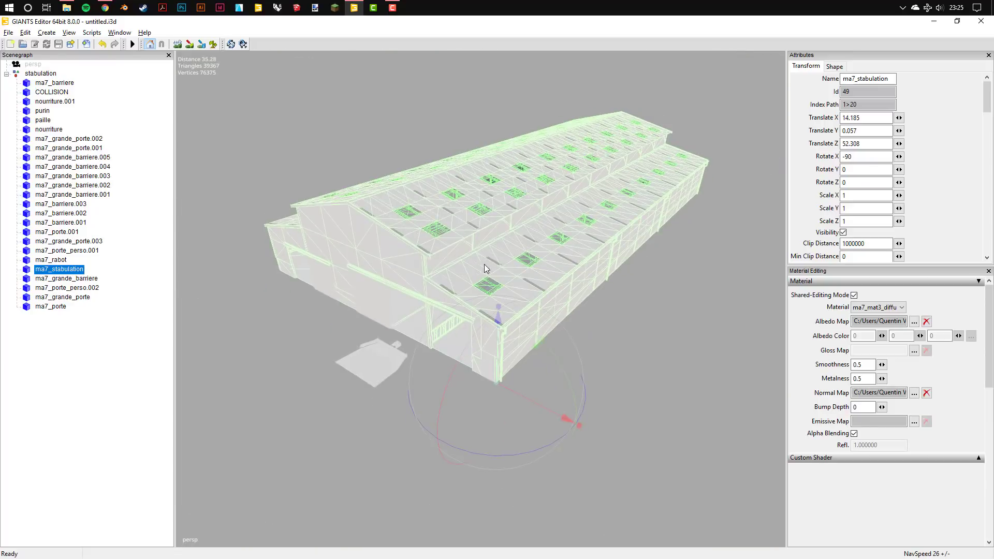
Step: Add a light to the barn scene and select the barn's other material
click(46, 32)
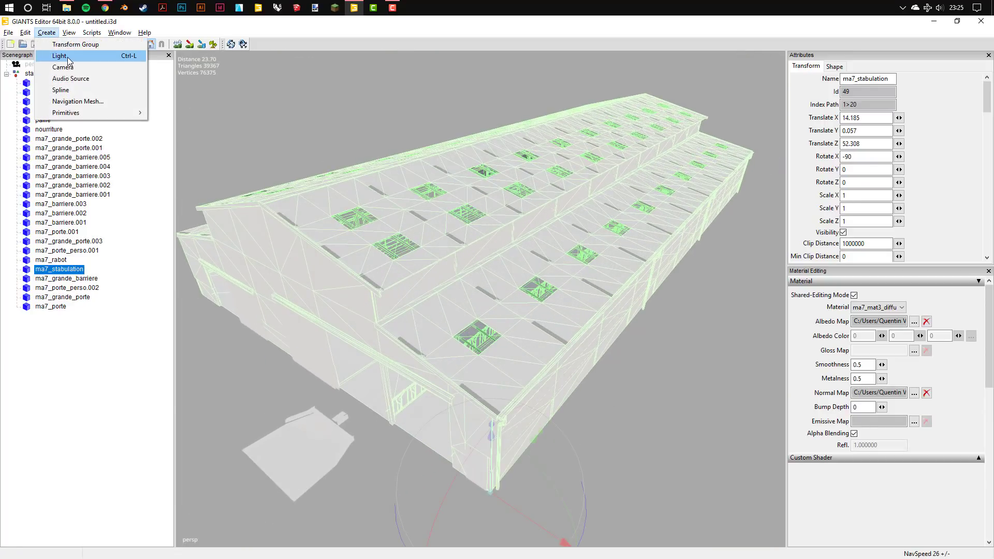
click(62, 57)
scroll(591, 282, up, 3)
scroll(610, 249, up, 5)
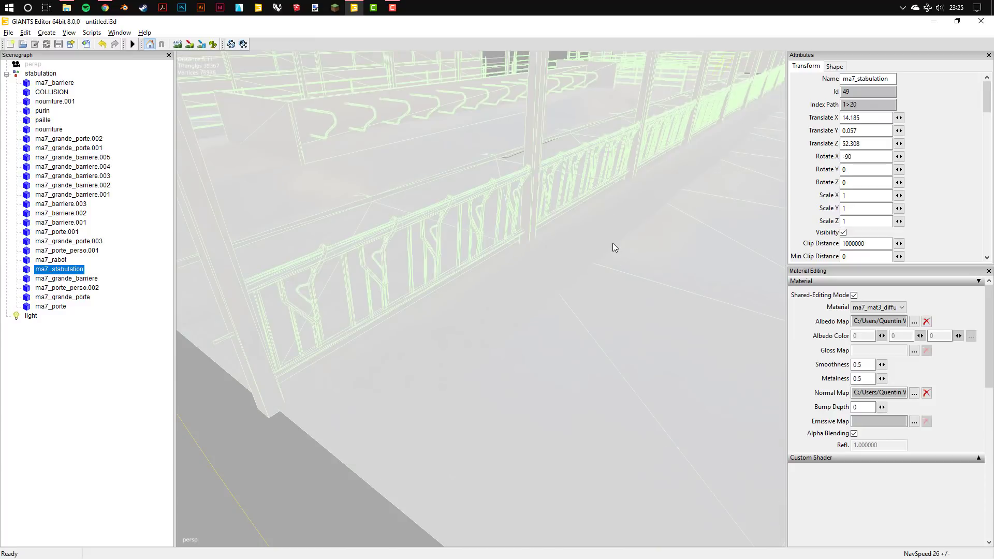
key(f)
scroll(536, 277, up, 2)
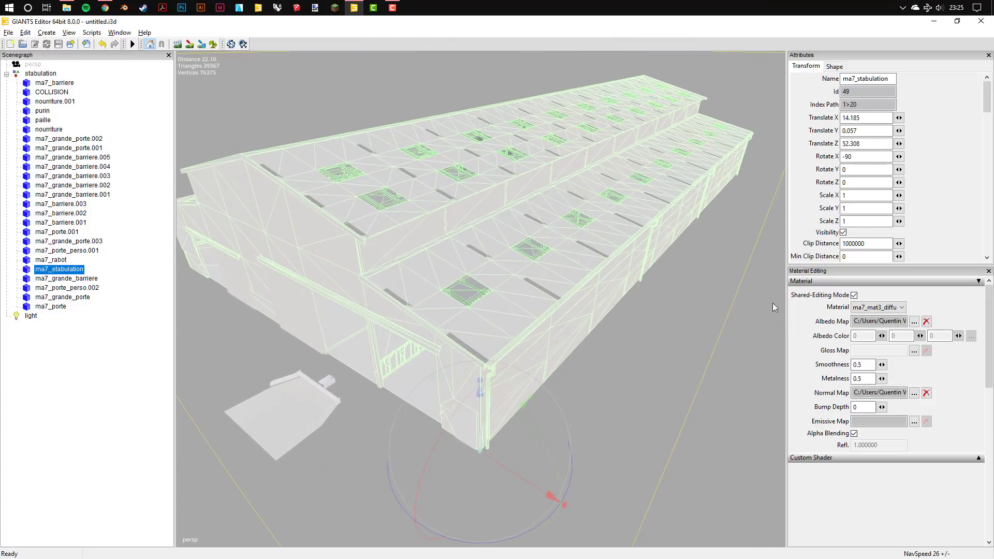
click(873, 309)
click(876, 318)
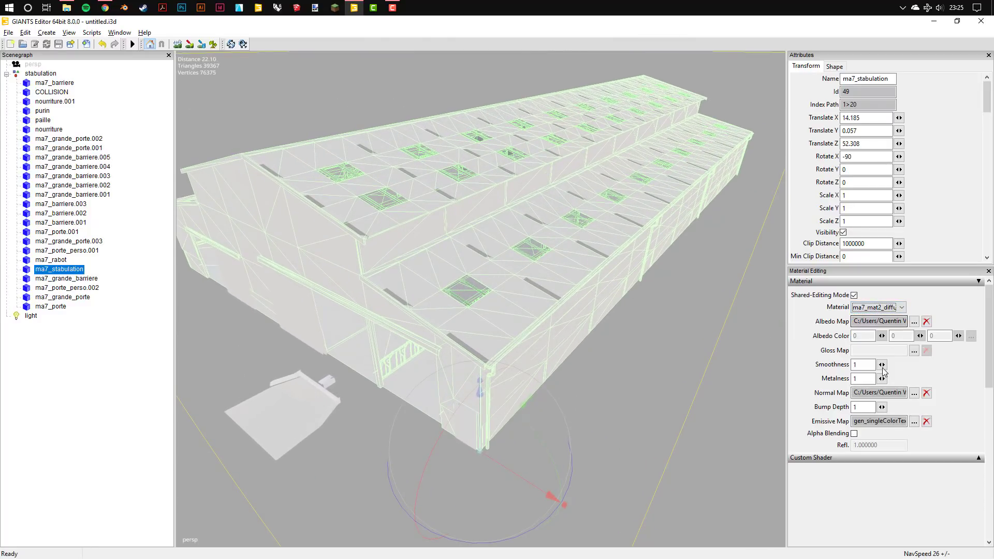
Step: Set the ma7_mat2_diffuse gloss map to stabulation_grande_spec.dds
click(914, 351)
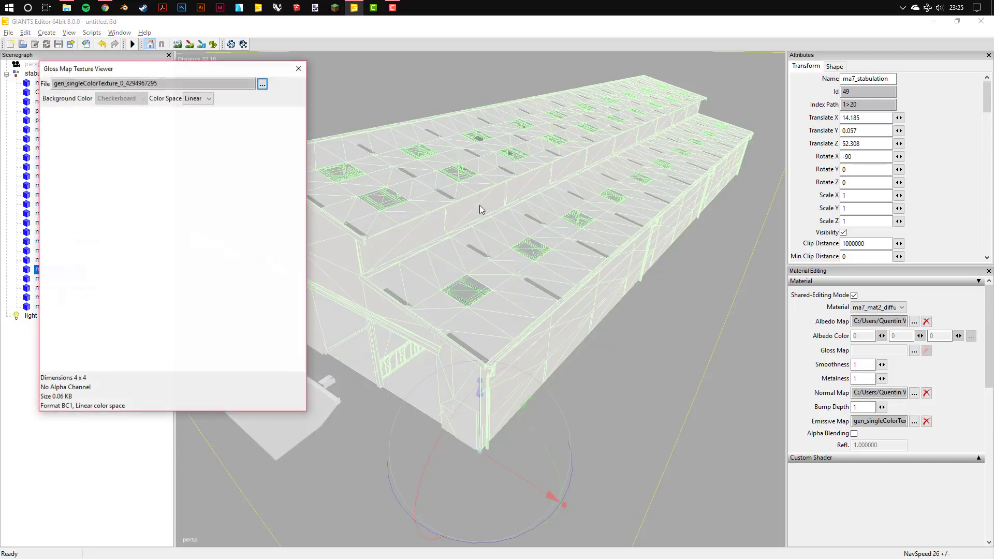
click(263, 84)
click(275, 142)
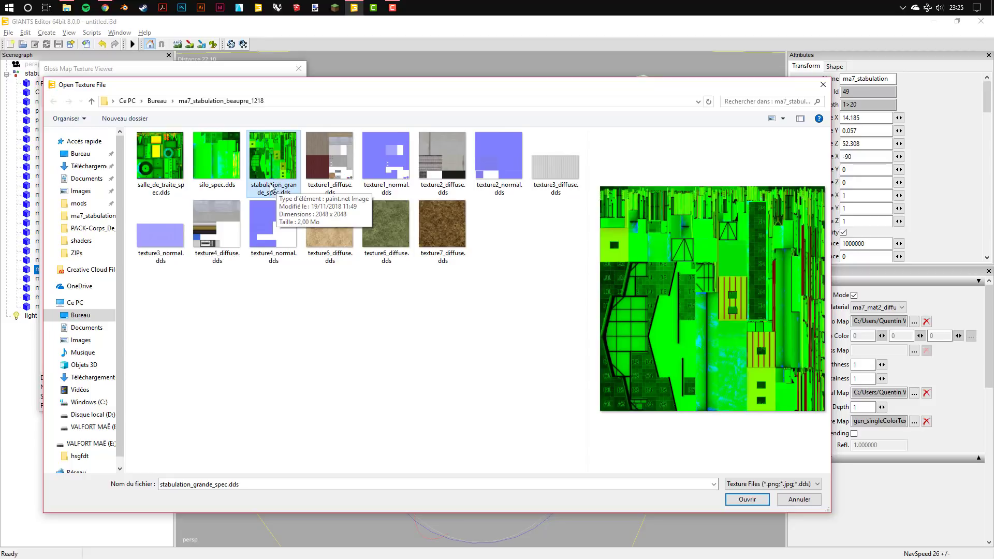
click(745, 499)
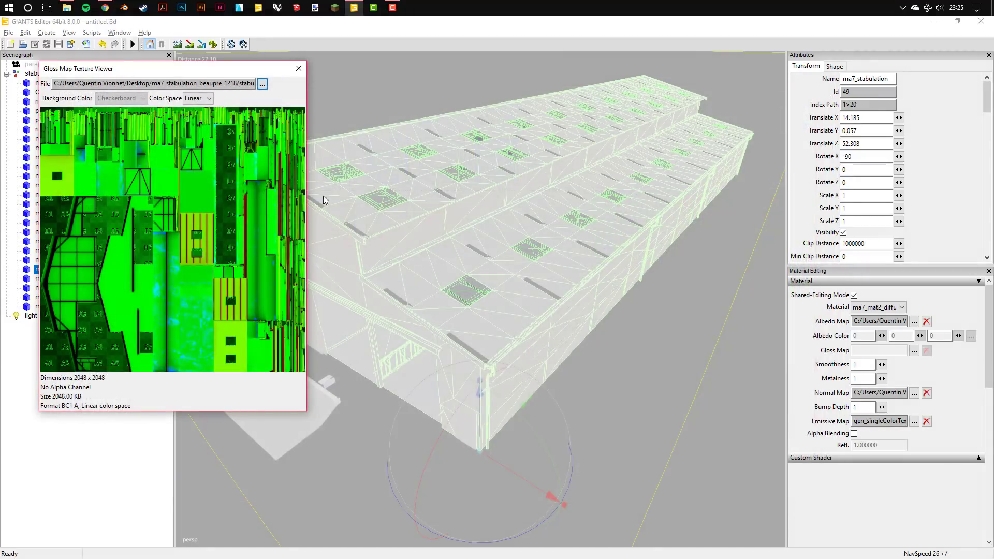
click(298, 69)
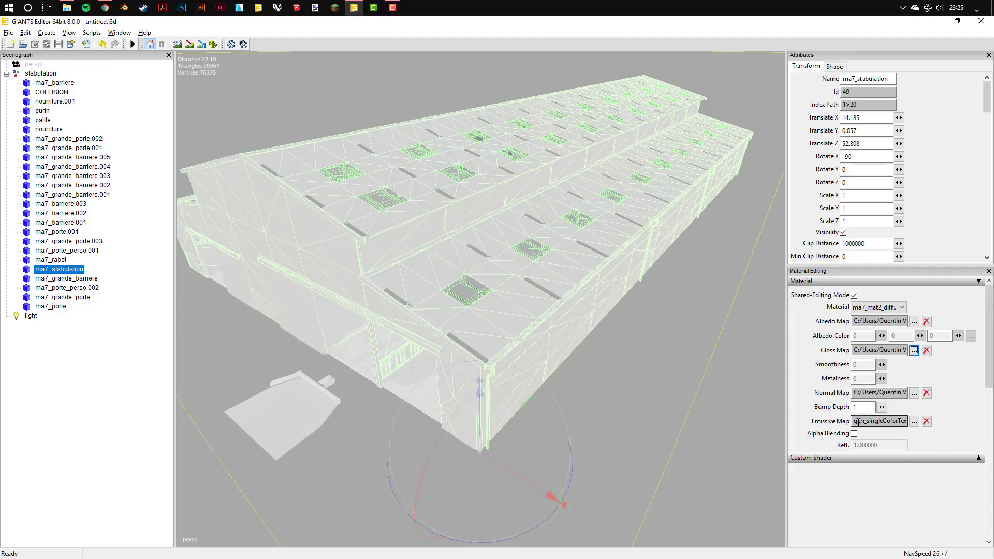
Step: Set bump depth to 0 and remove the emissive map
click(851, 407)
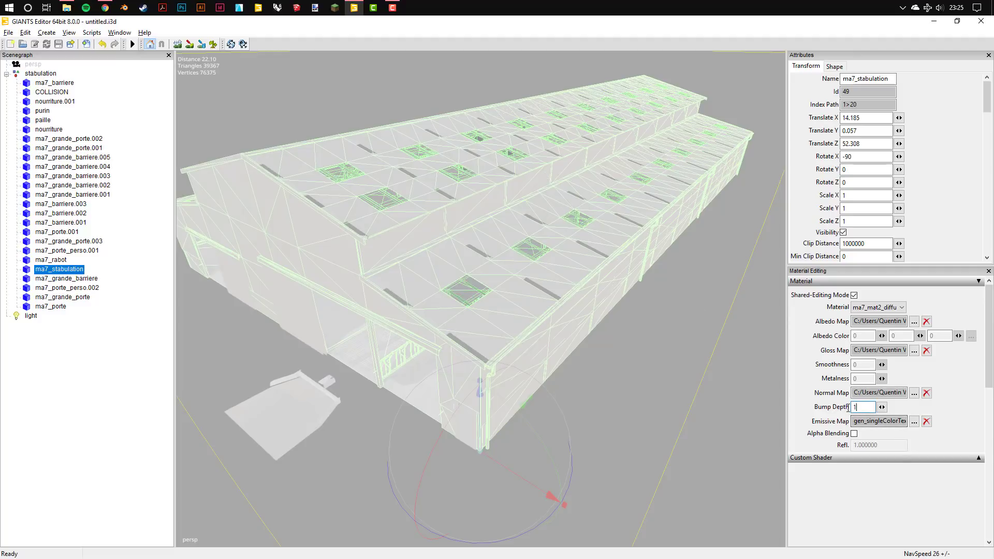
text(0)
click(927, 422)
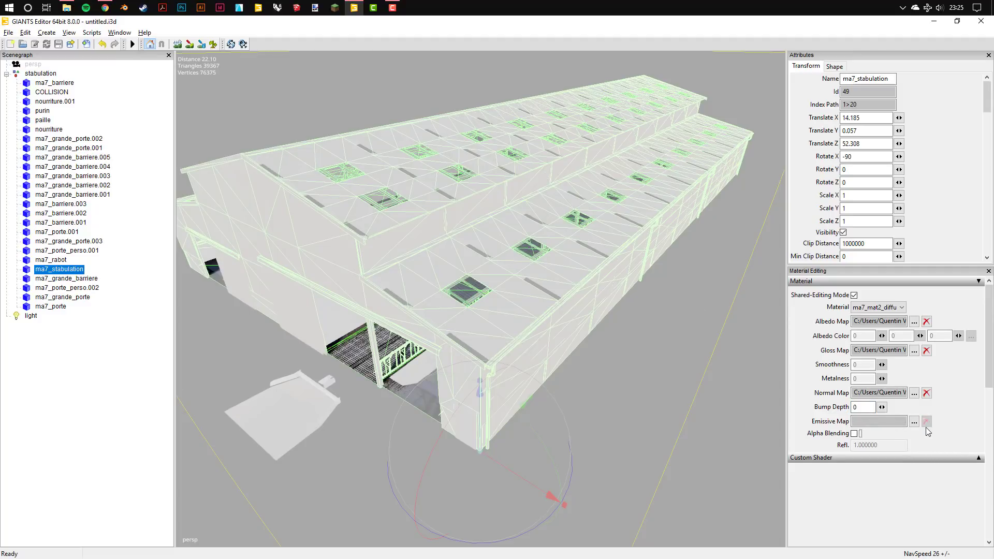
scroll(504, 312, up, 10)
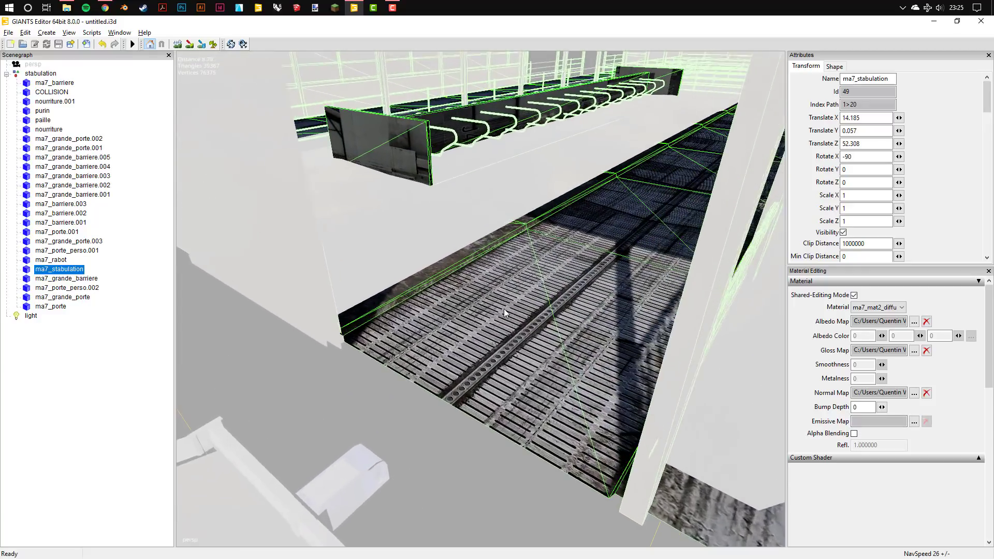
mouse_move(505, 308)
middle_down()
mouse_move(600, 248)
mouse_move(554, 263)
middle_up()
Step: Load vehicleShader.xml from the Farming Simulator shaders folder as the barn material's custom shader
click(978, 459)
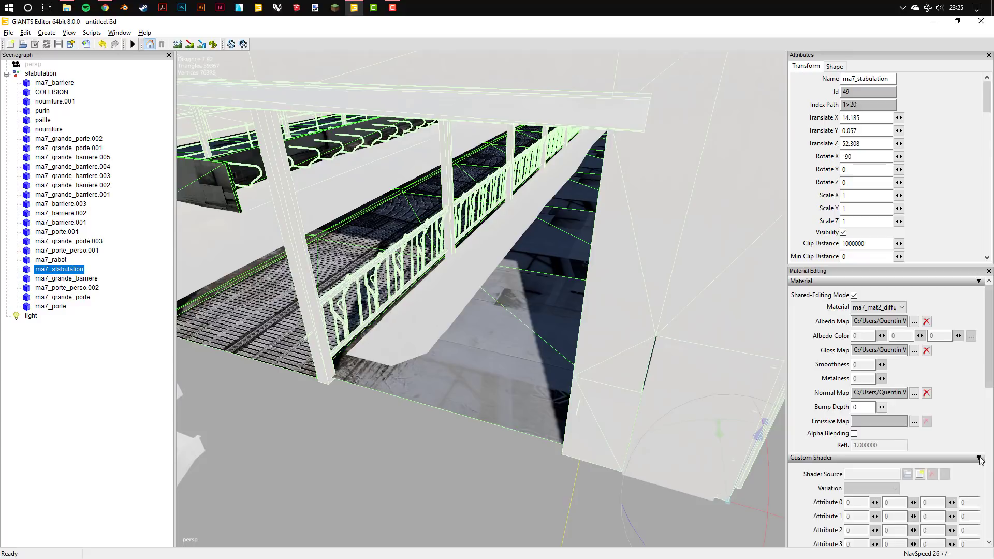
click(920, 474)
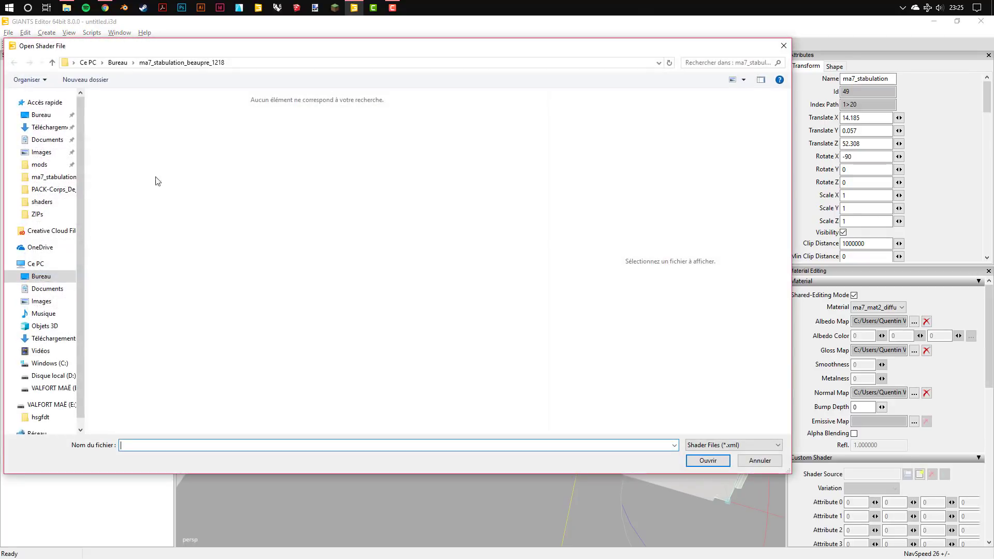
click(41, 202)
click(196, 217)
scroll(259, 285, down, 10)
click(331, 374)
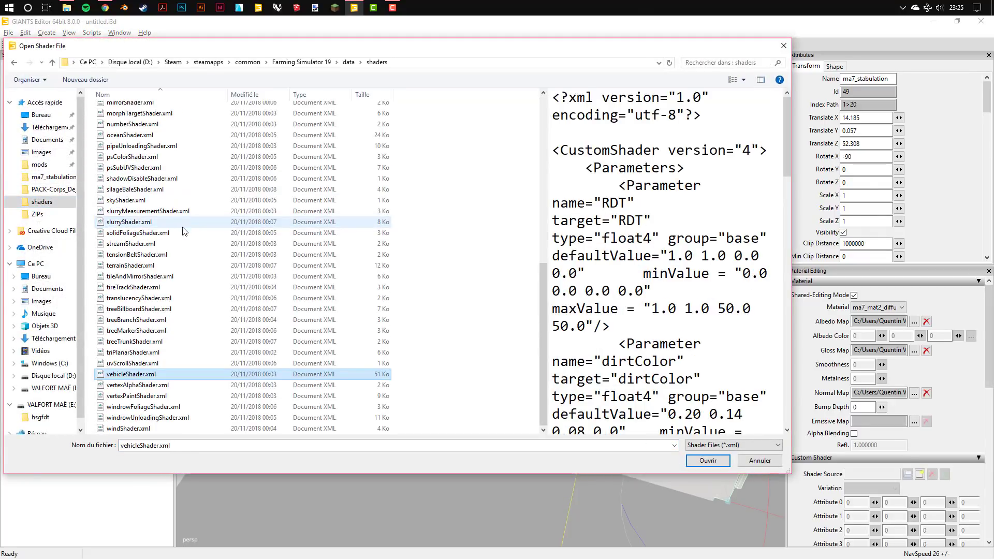
click(708, 460)
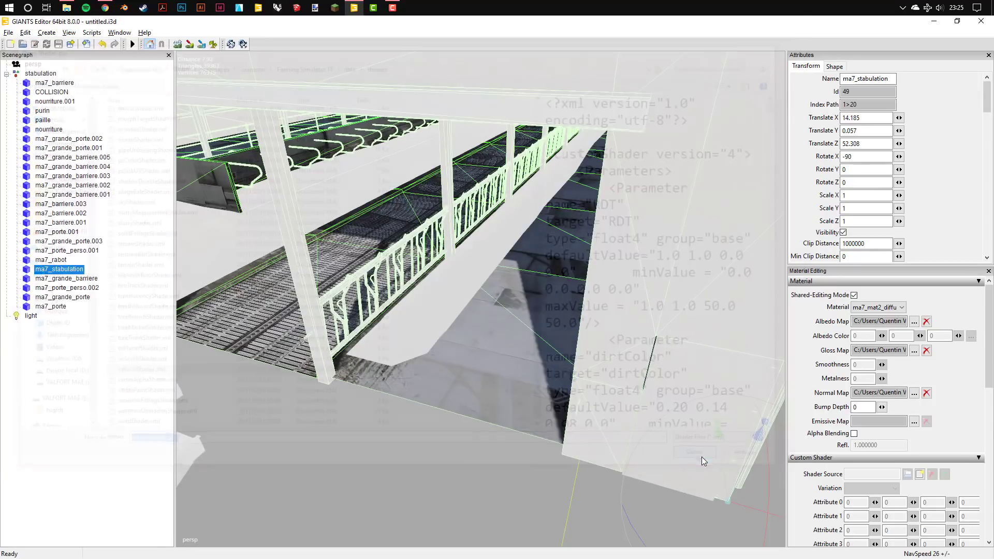
Step: Choose the Decal shader variation and set the RDT values to 0 and about 0.42
click(872, 494)
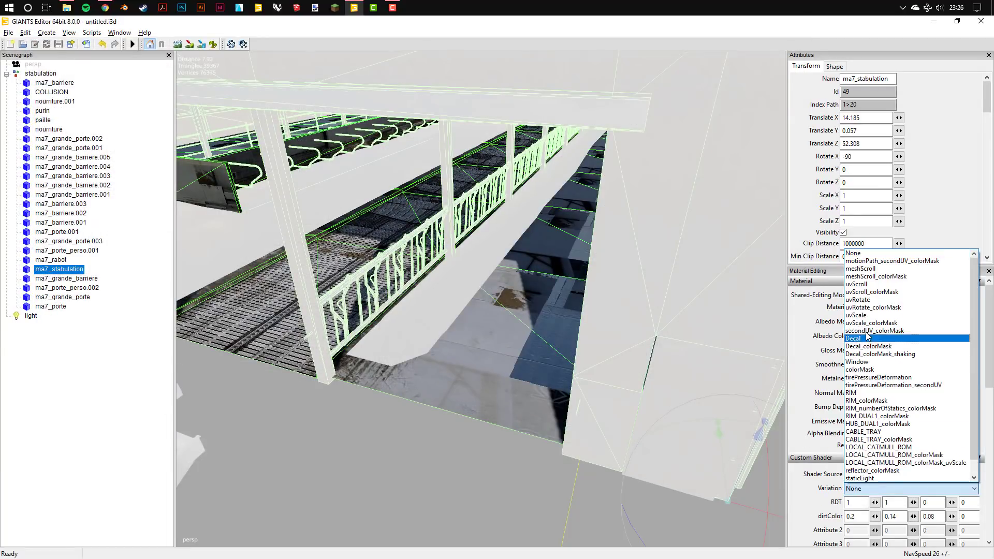
click(861, 340)
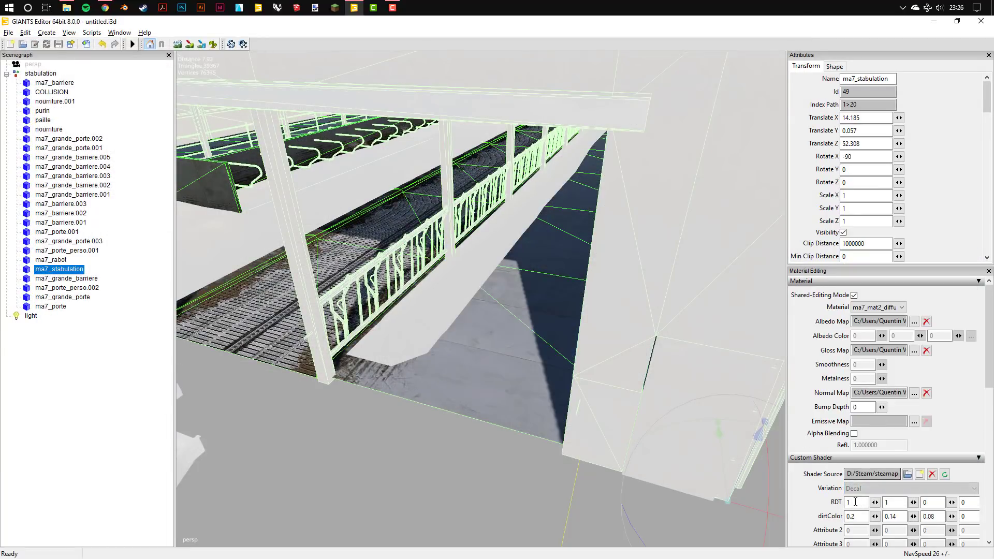
click(857, 502)
text(0)
key(Down)
scroll(483, 345, down, 3)
scroll(454, 314, down, 3)
scroll(497, 301, down, 3)
scroll(495, 300, down, 3)
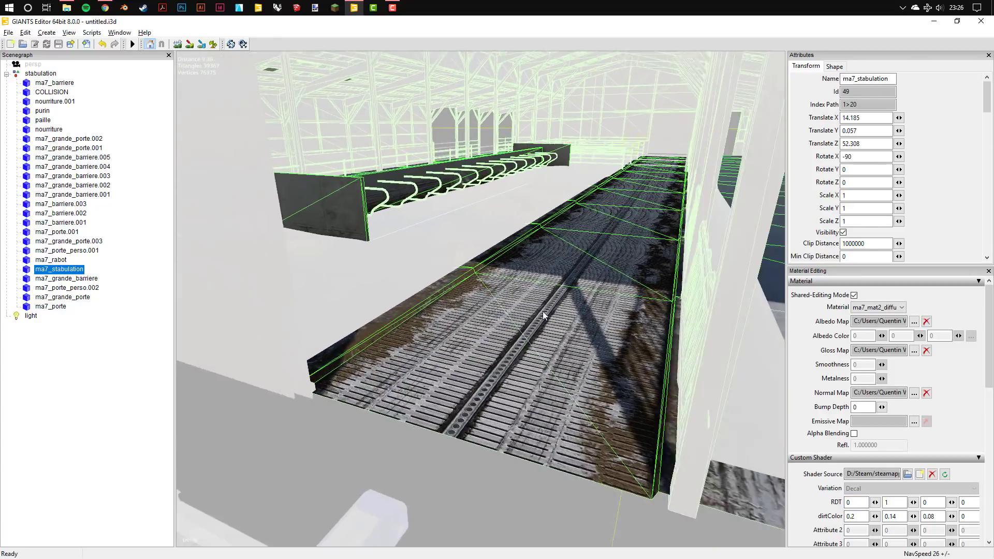
scroll(543, 311, down, 3)
scroll(536, 310, down, 3)
scroll(483, 312, down, 2)
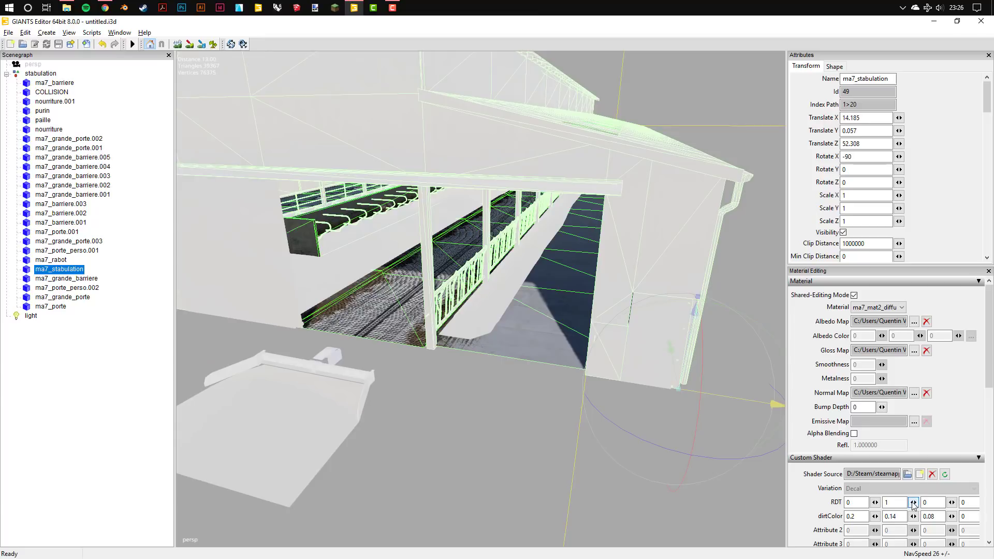
drag(913, 505, 910, 516)
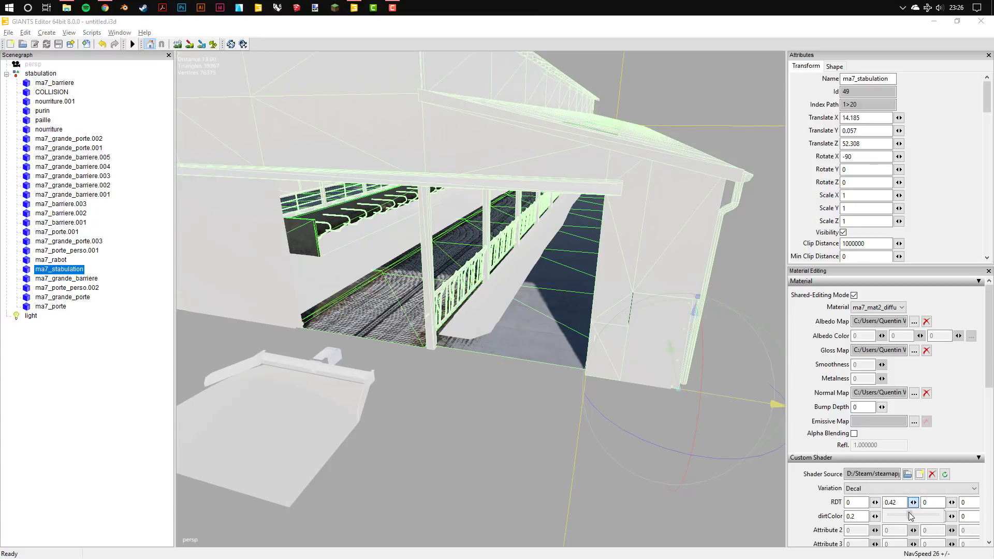
Step: Deselect the barn and select the nourriture feed object
click(520, 454)
scroll(523, 352, up, 3)
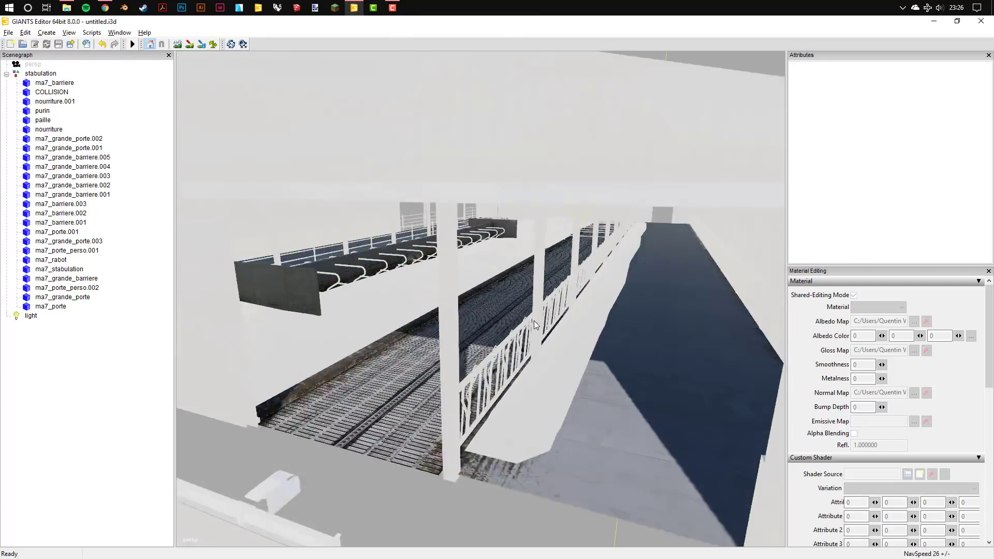
scroll(514, 343, down, 1)
click(514, 344)
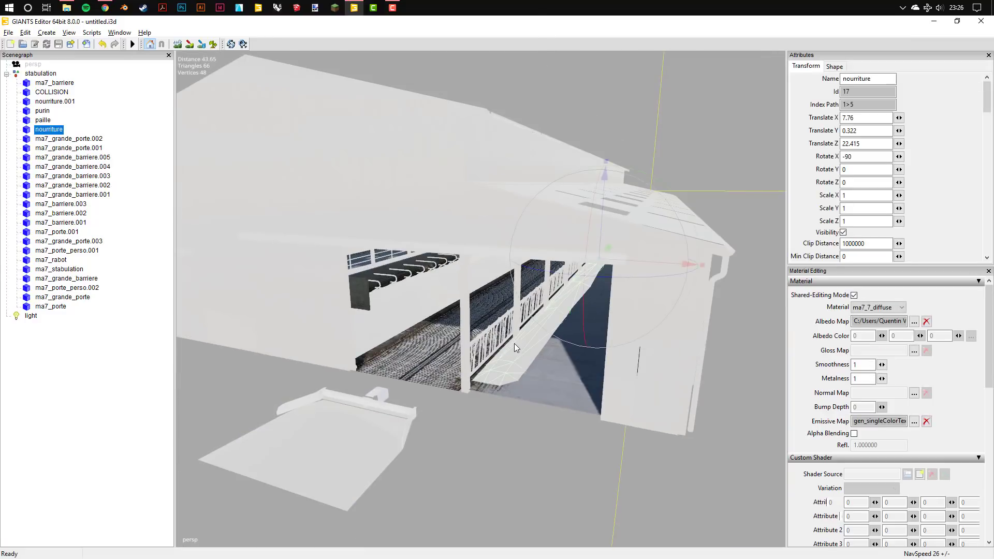
Step: Select ma7_stabulation and apply the ma7_mat1_diffuse wood material
click(630, 327)
click(654, 274)
click(879, 307)
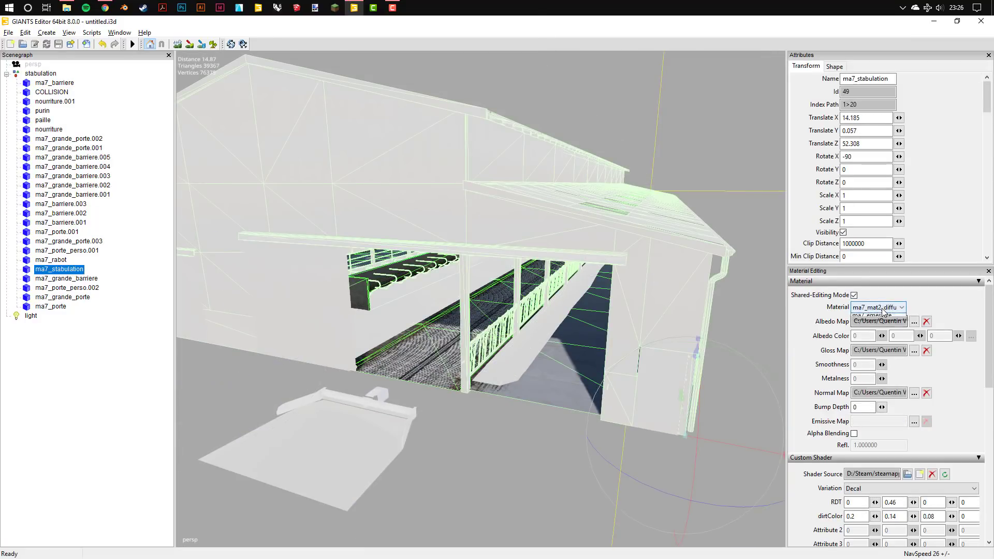
click(870, 326)
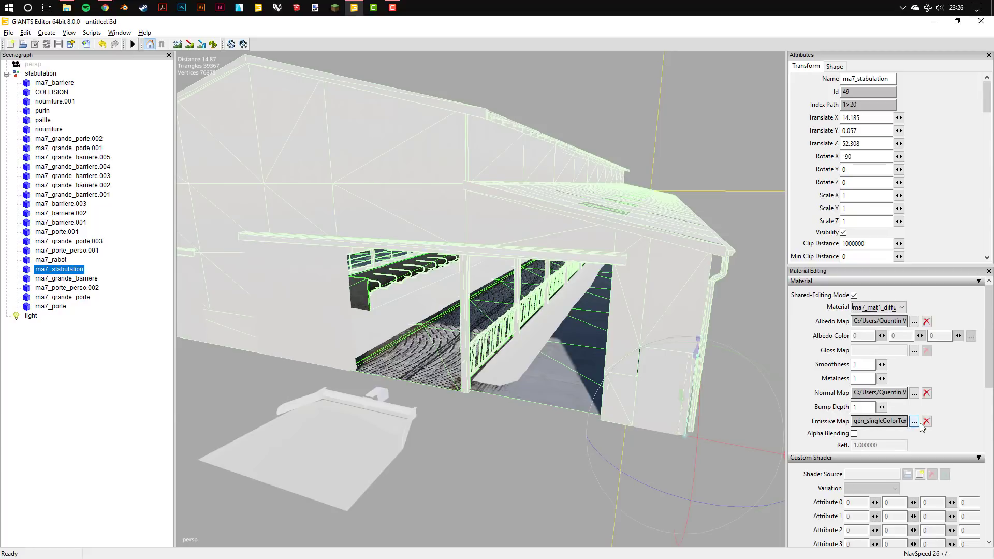
middle_drag(623, 223, 524, 265)
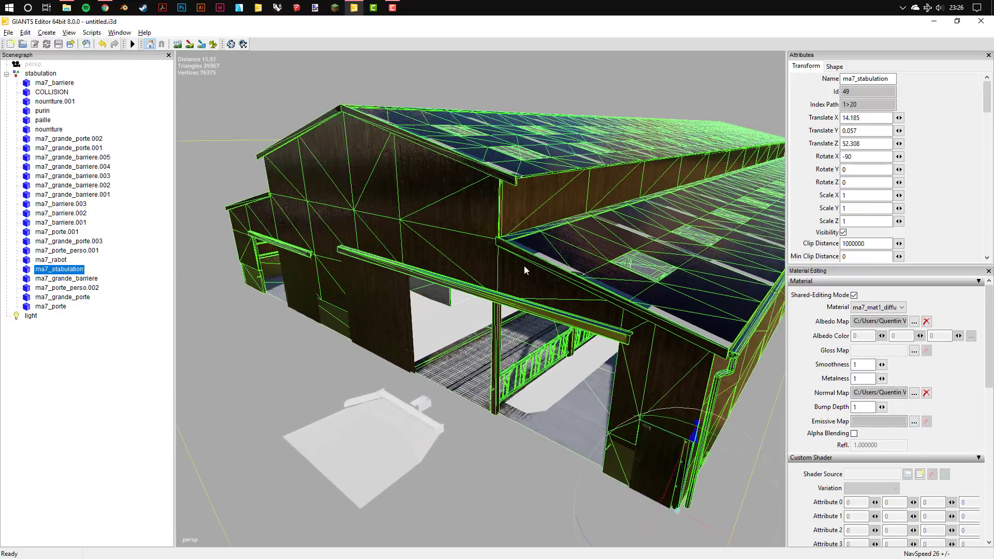
Step: Load stabulation_grande_spec.dds from the ma7_stabulation_beaupre_1218 folder as the barn's gloss map
click(915, 350)
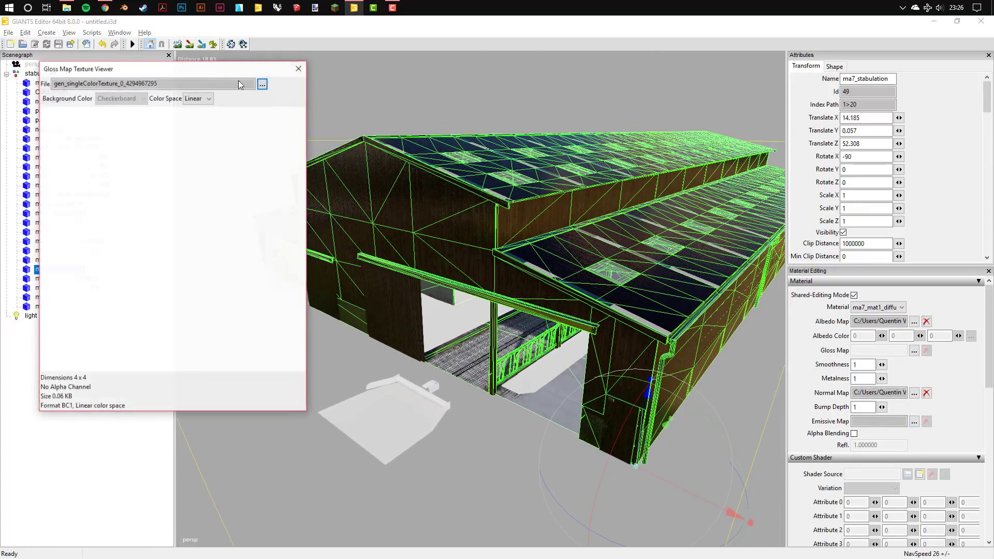
click(270, 86)
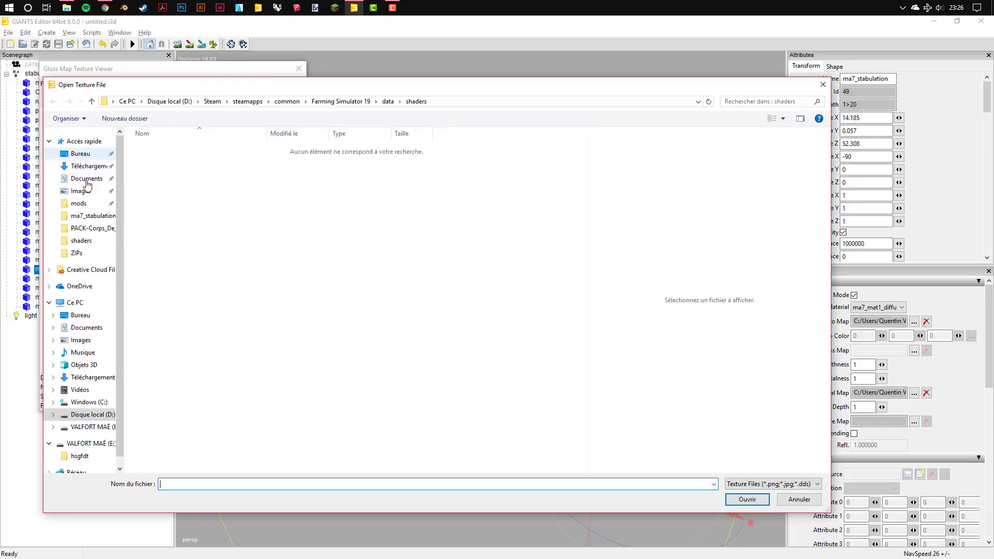
click(80, 154)
double_click(273, 158)
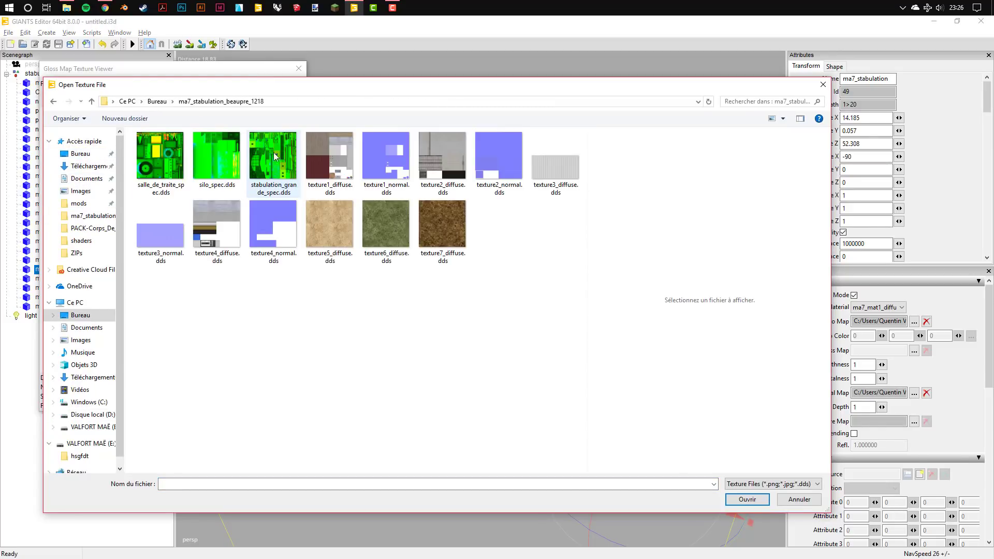
click(273, 161)
click(767, 499)
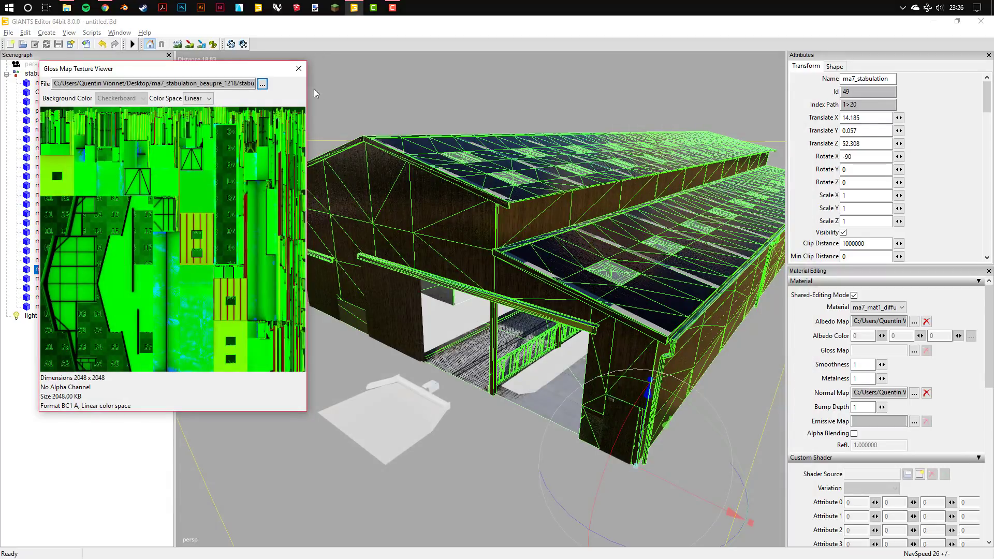
click(299, 68)
Step: Load vehicleShader.xml from the game's shaders folder as the barn's custom shader
scroll(510, 192, up, 5)
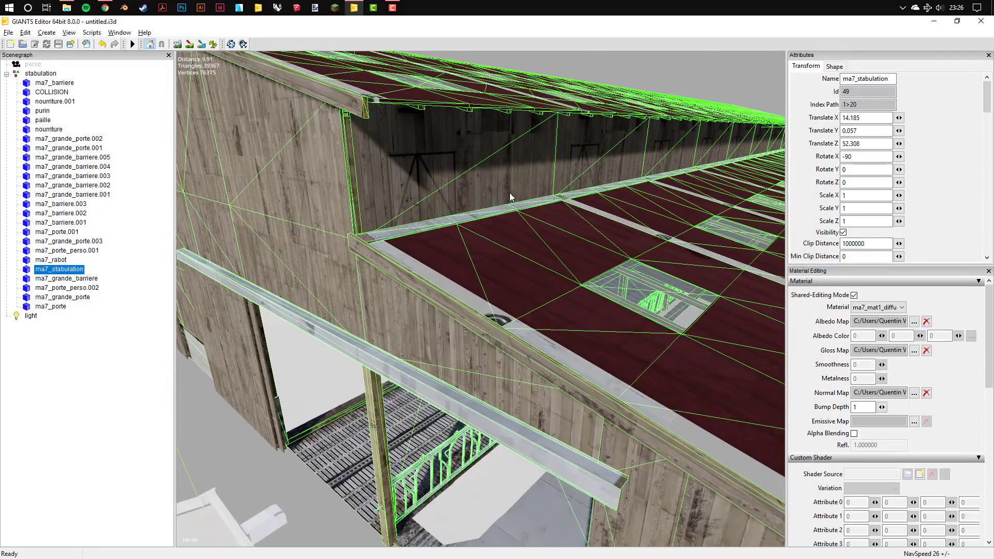
double_click(855, 408)
scroll(924, 394, down, 3)
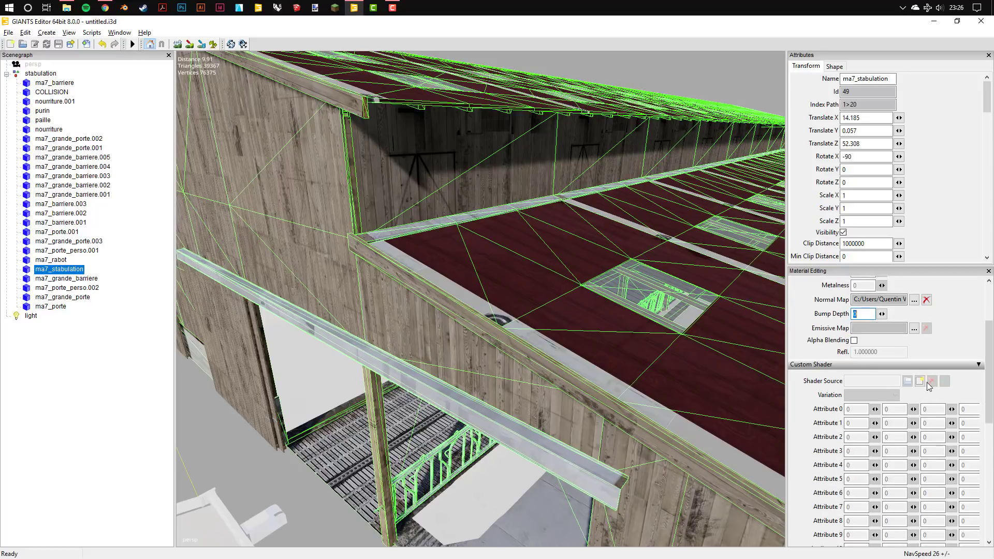
click(908, 381)
click(45, 201)
click(160, 200)
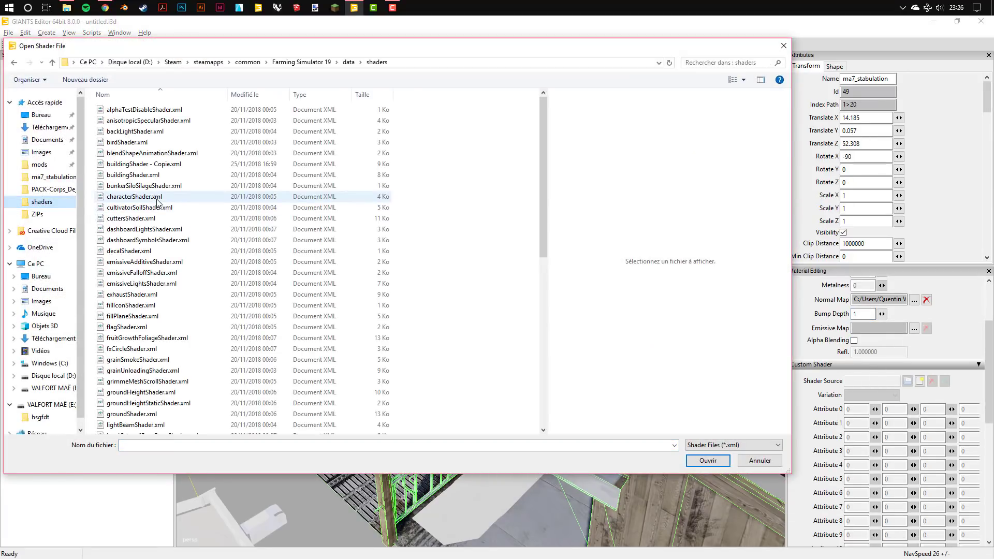
scroll(155, 269, down, 8)
click(124, 375)
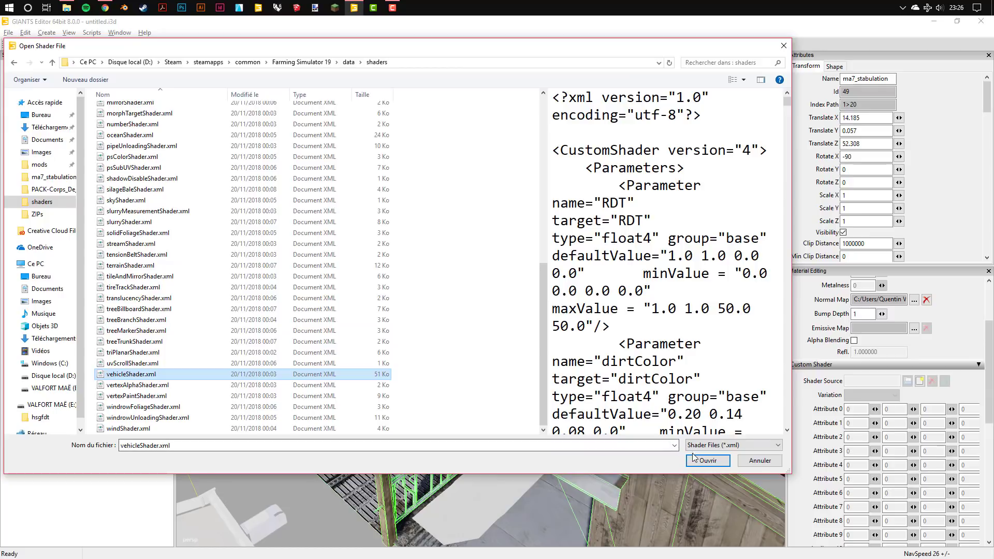
click(707, 460)
Step: Set the RDT values to 0 and 0.7 and choose the Decal shader variation
scroll(476, 231, down, 5)
scroll(466, 225, up, 3)
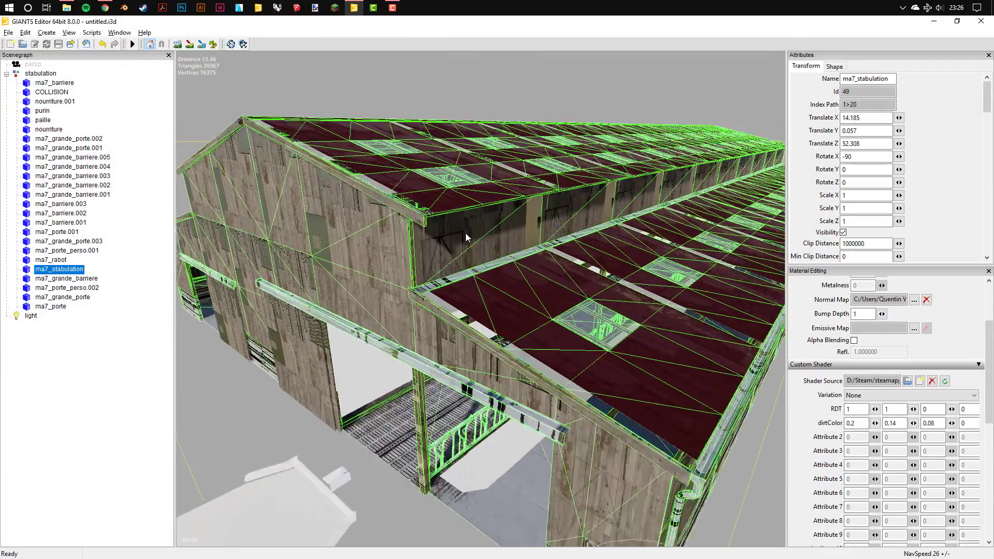
scroll(455, 223, down, 3)
scroll(449, 223, up, 2)
scroll(487, 252, up, 1)
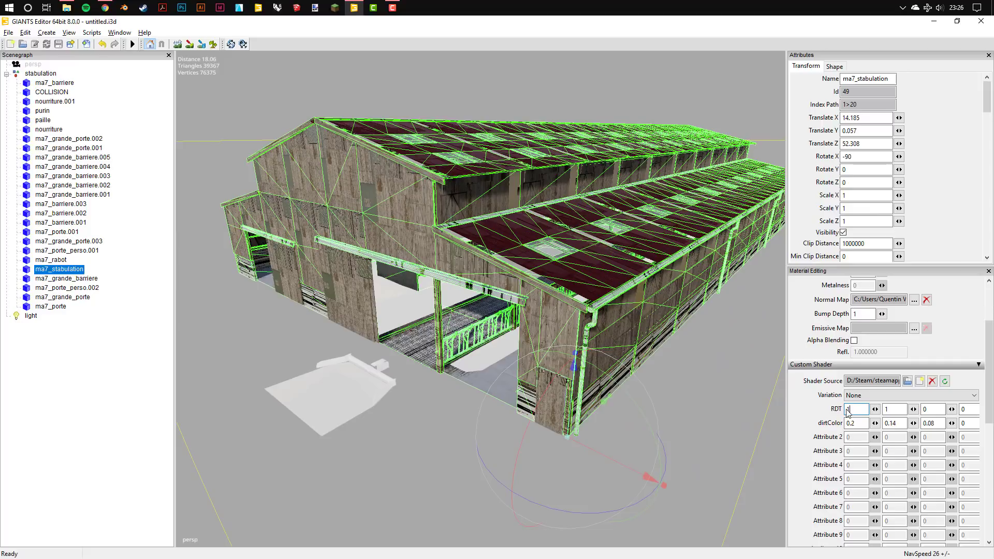
key(BackSpace)
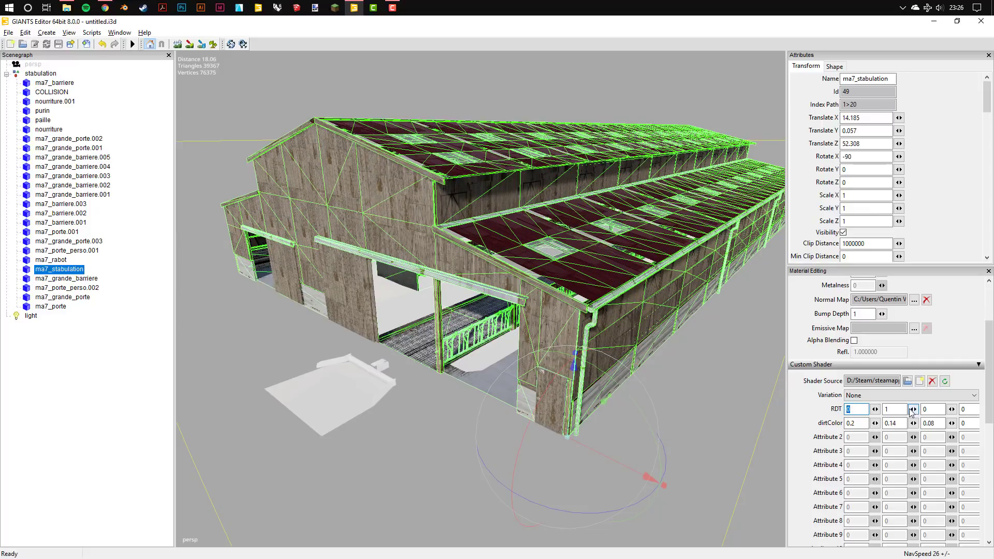
click(912, 410)
drag(925, 424, 923, 424)
click(905, 395)
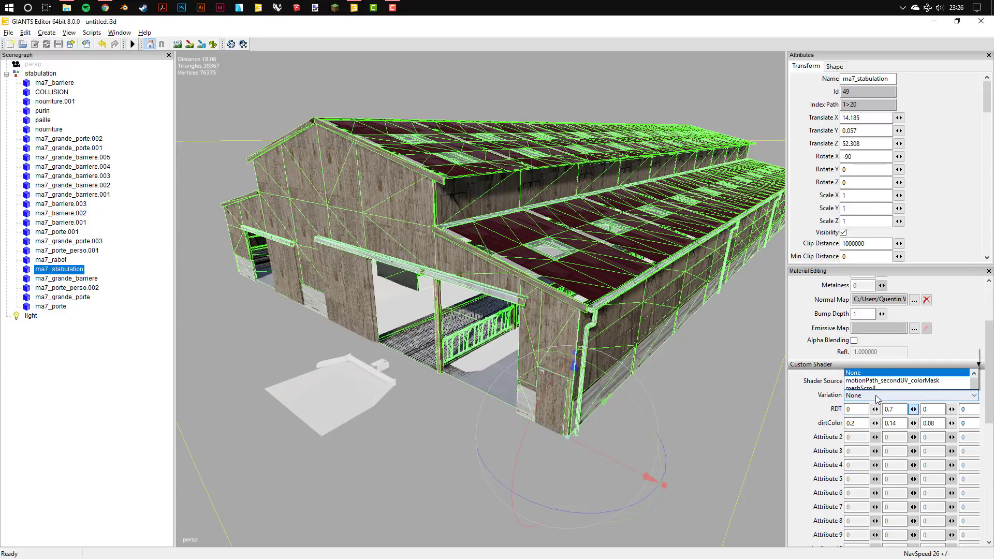
click(866, 245)
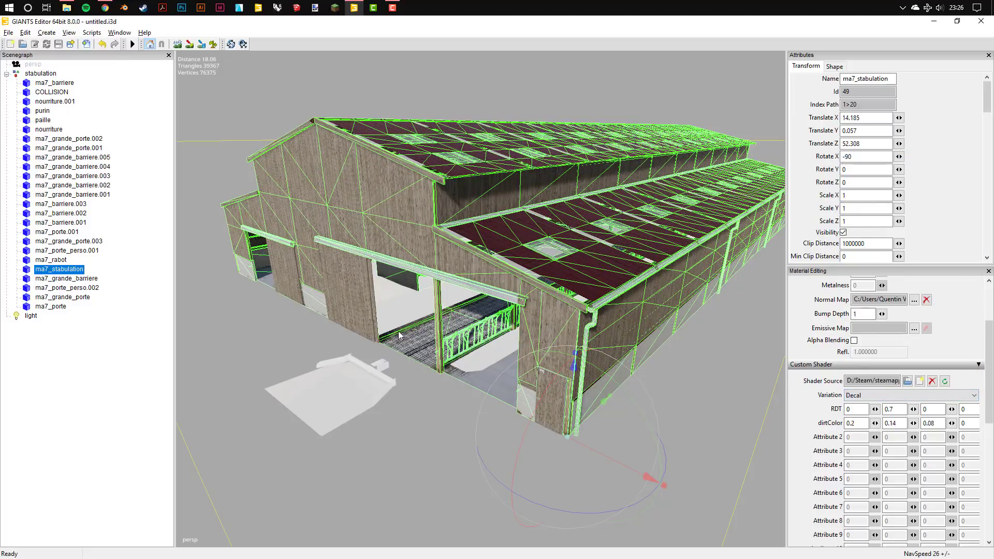
mouse_move(452, 295)
right_down()
mouse_move(528, 272)
mouse_move(476, 331)
right_up()
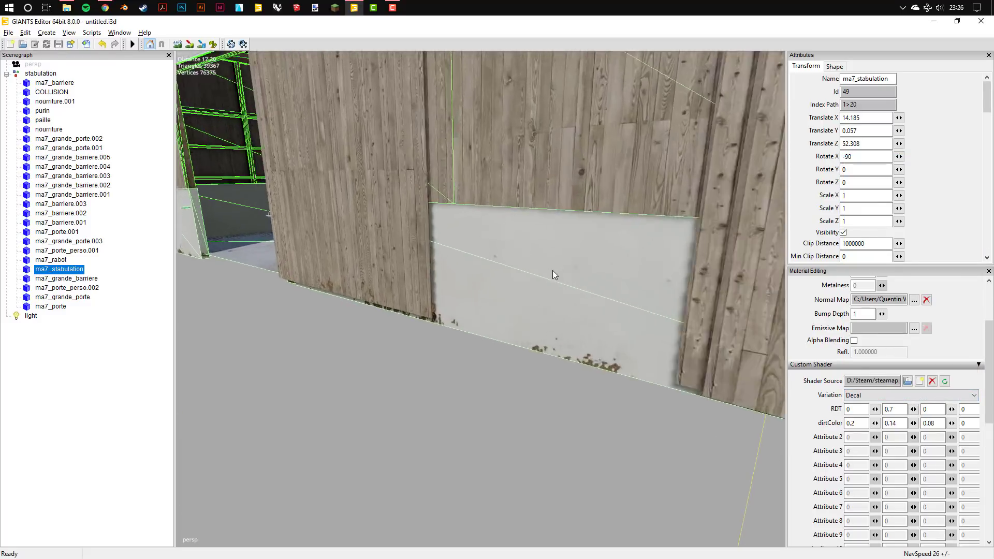
Step: Lower the second RDT value to about 0.43 and select the paille straw floor inside
mouse_move(912, 410)
mouse_down()
mouse_move(903, 423)
mouse_move(921, 422)
mouse_up()
click(492, 418)
mouse_move(559, 278)
right_down()
mouse_move(641, 226)
mouse_move(581, 294)
mouse_move(499, 332)
right_up()
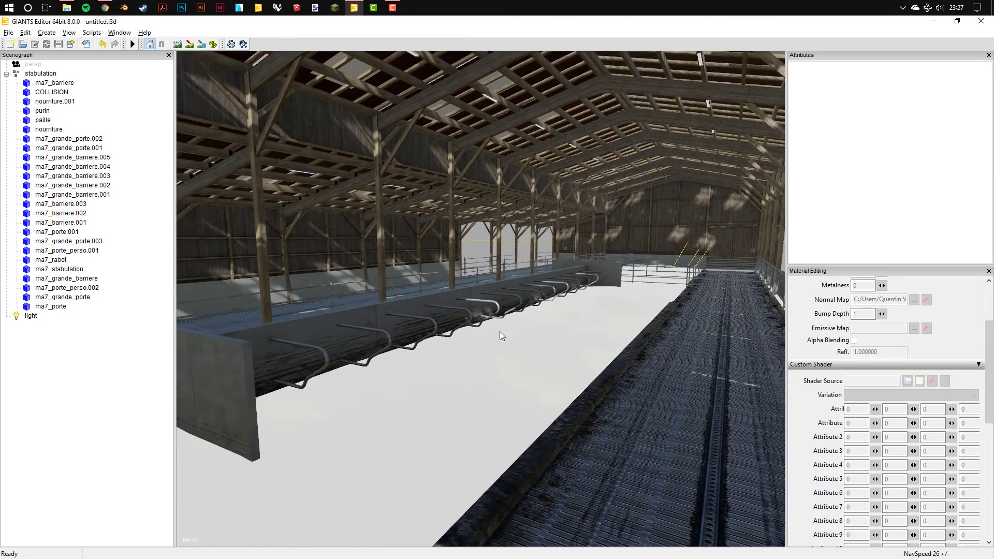
click(511, 346)
scroll(942, 352, up, 3)
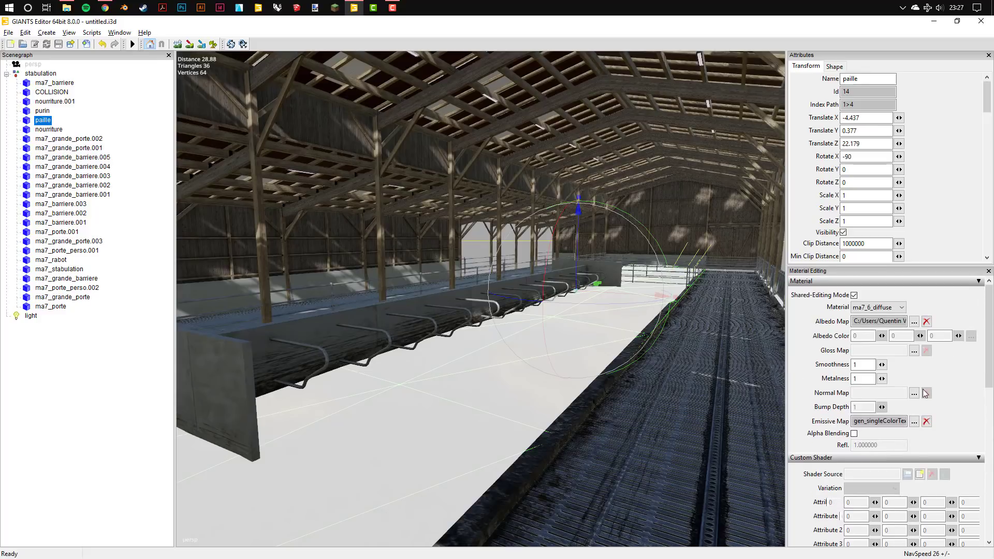
Step: Remove the straw floor's emissive map and inspect its gloss map without changing it
click(926, 422)
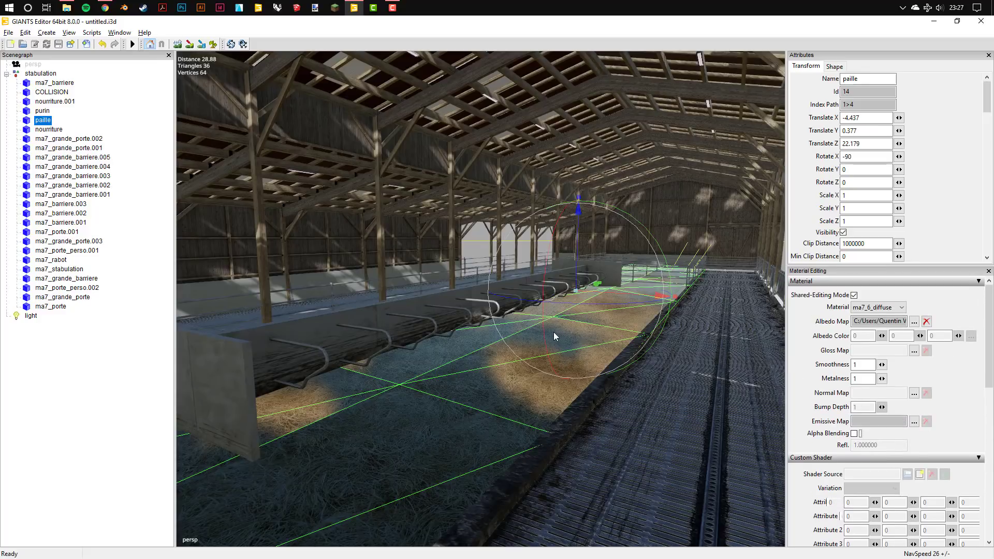
right_drag(553, 337, 526, 355)
click(913, 351)
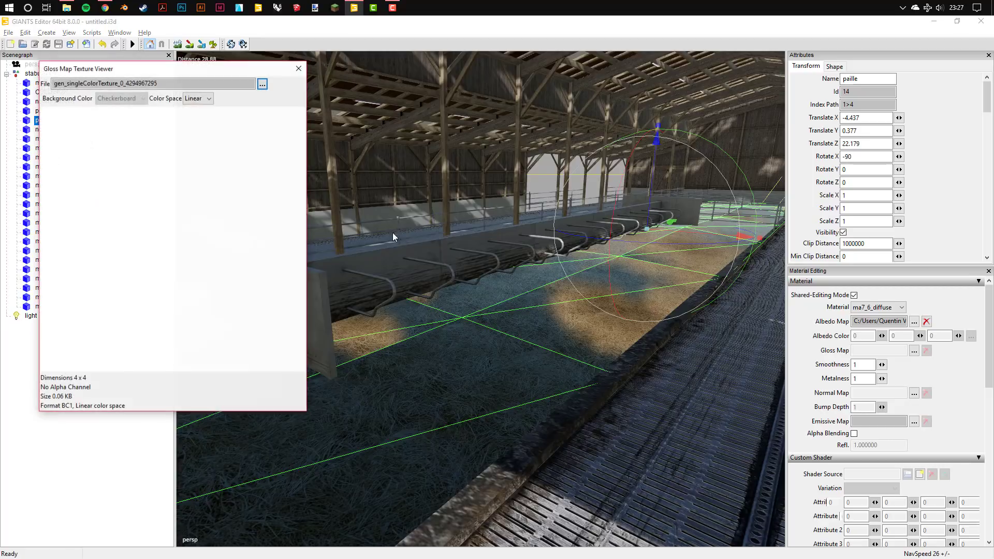
click(265, 83)
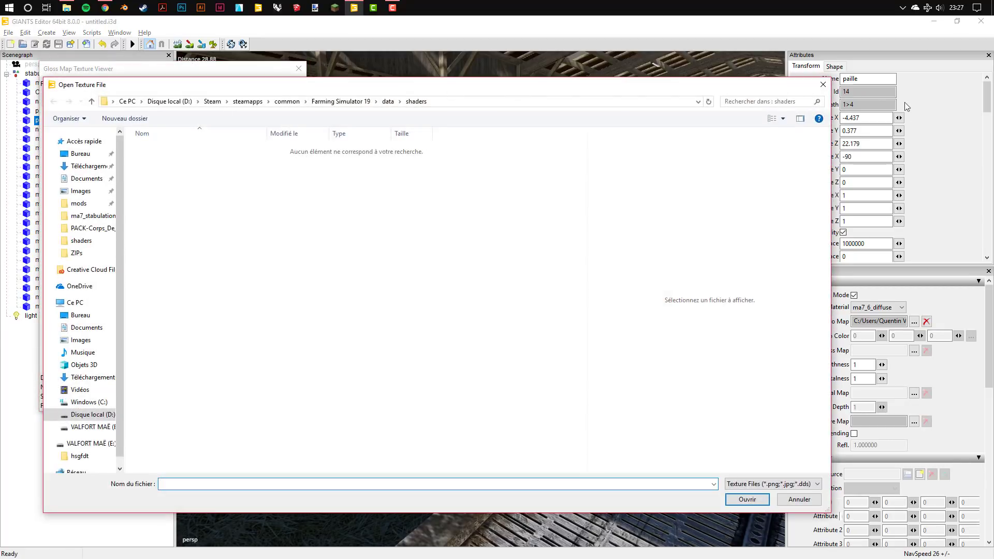
click(821, 86)
click(298, 70)
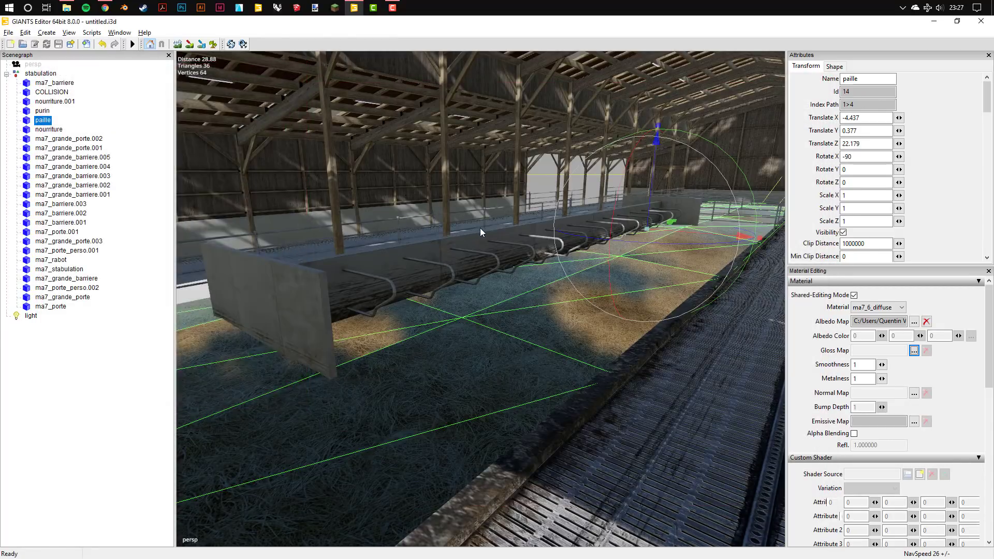
Step: Set the paille straw floor's metalness and smoothness both to 0
mouse_move(480, 228)
right_down()
mouse_move(502, 244)
mouse_move(390, 138)
right_up()
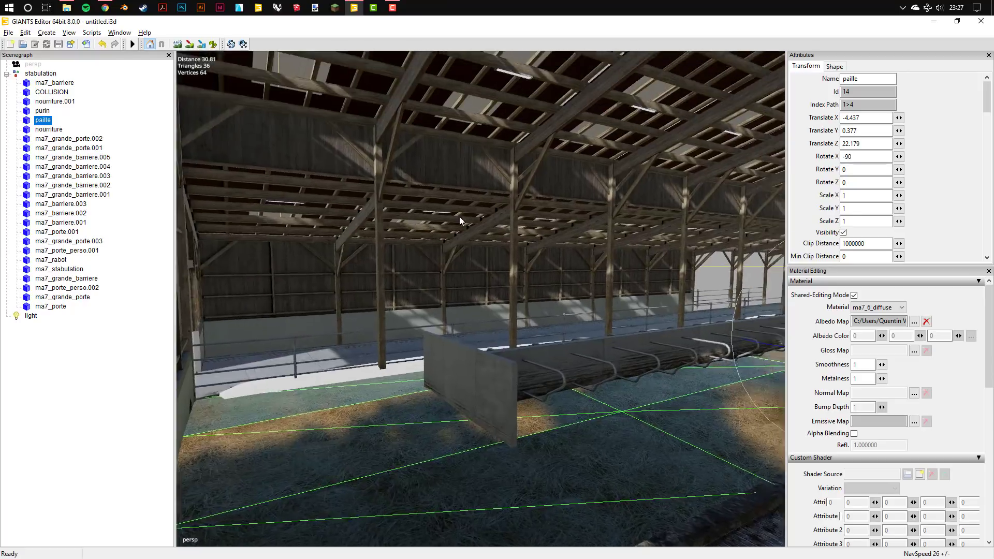
right_drag(442, 243, 501, 272)
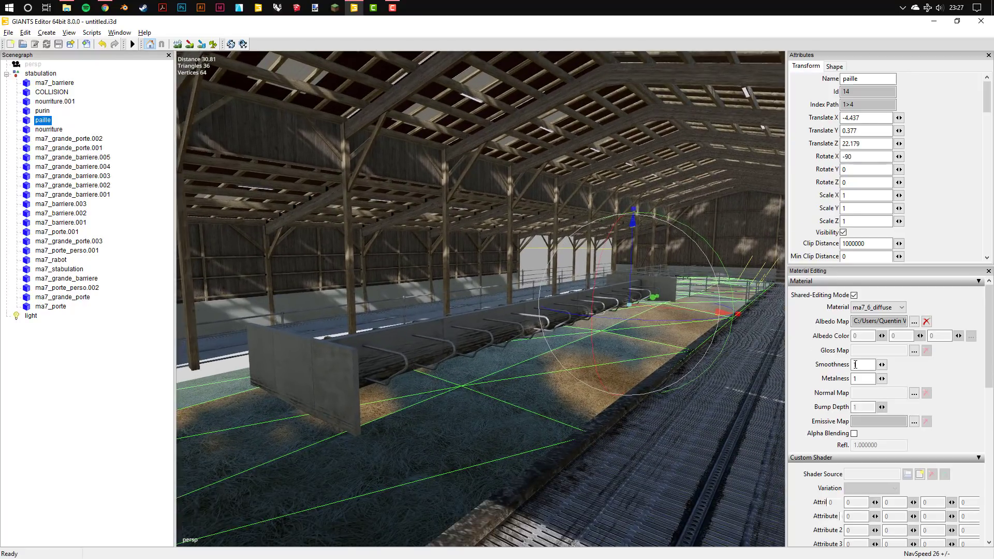
text(0)
key(Return)
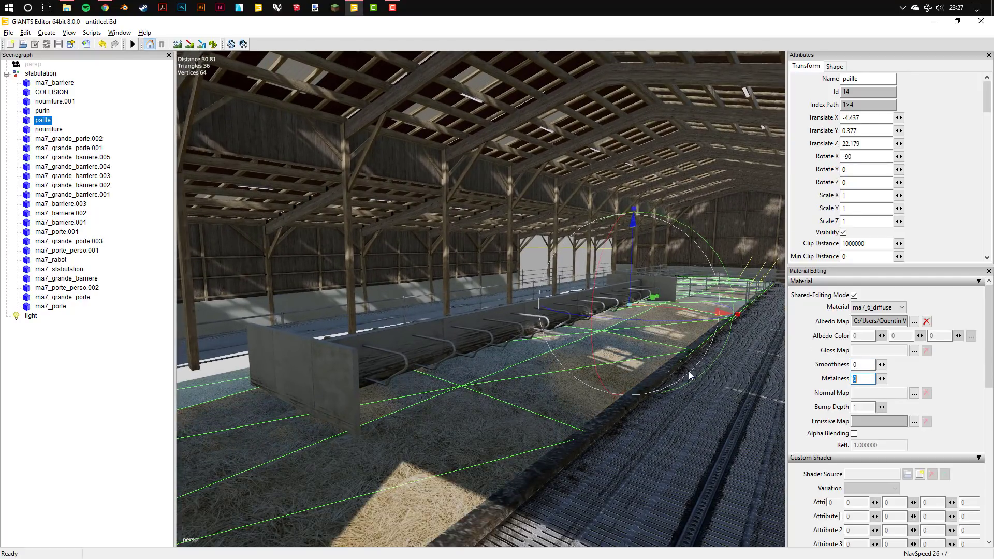
right_drag(543, 371, 559, 361)
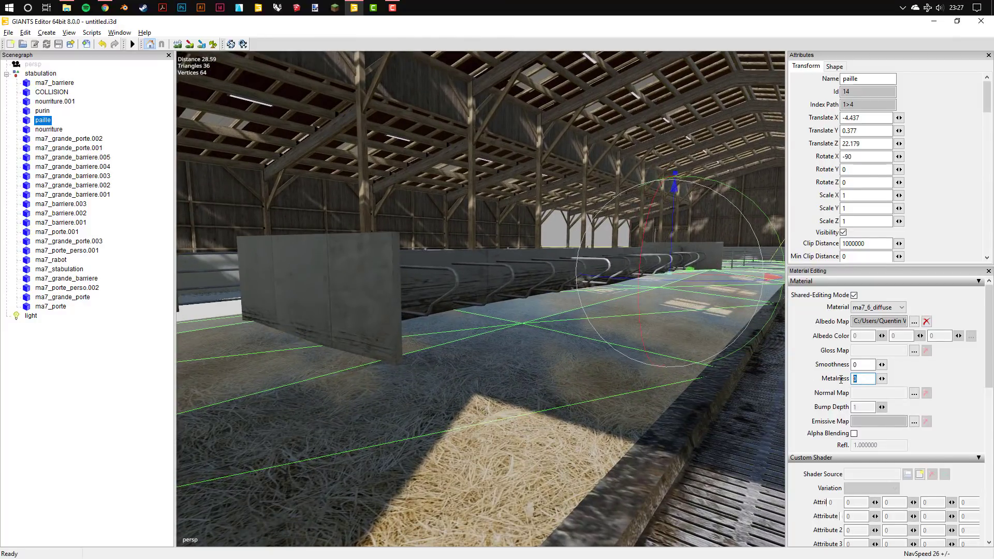
right_drag(654, 340, 546, 368)
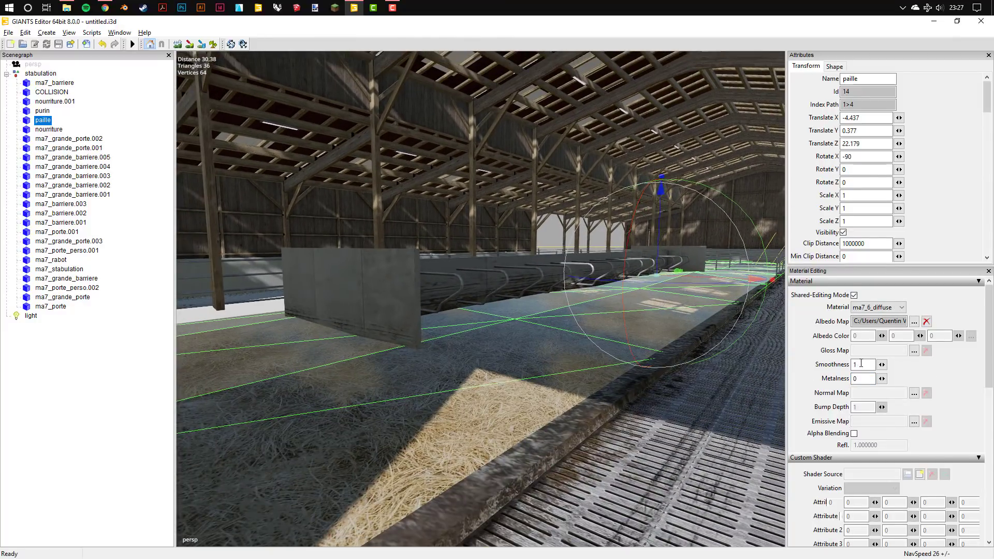
text(0)
key(Return)
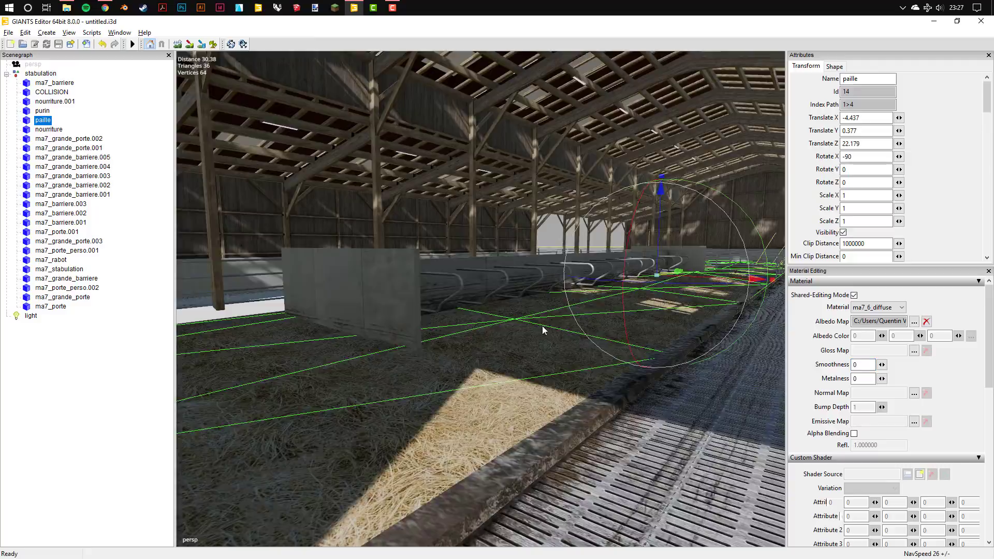
mouse_move(542, 325)
right_down()
mouse_move(572, 341)
mouse_move(535, 355)
right_up()
Step: Remove the nourriture trough's emissive map and set its metalness and smoothness to 0
click(534, 356)
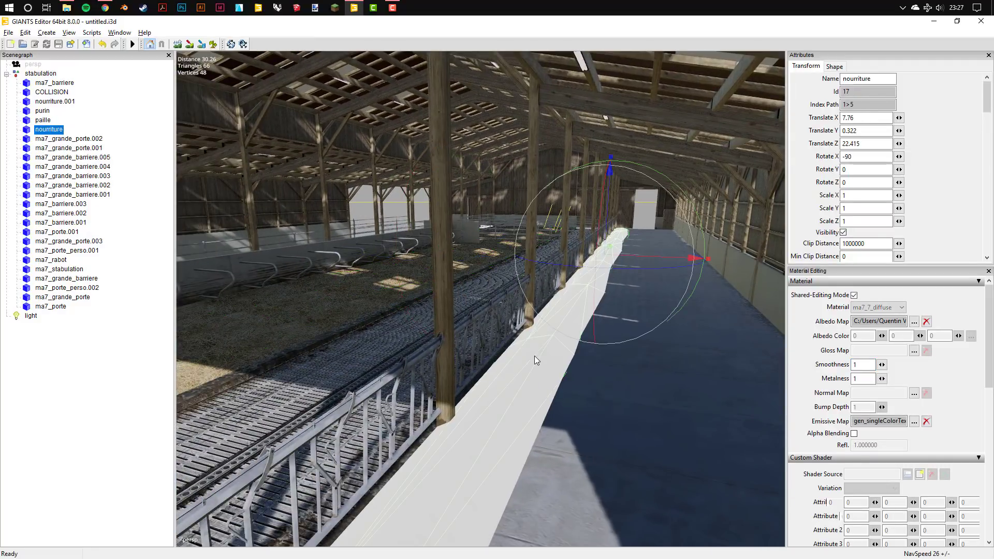
click(926, 421)
text(0)
key(Return)
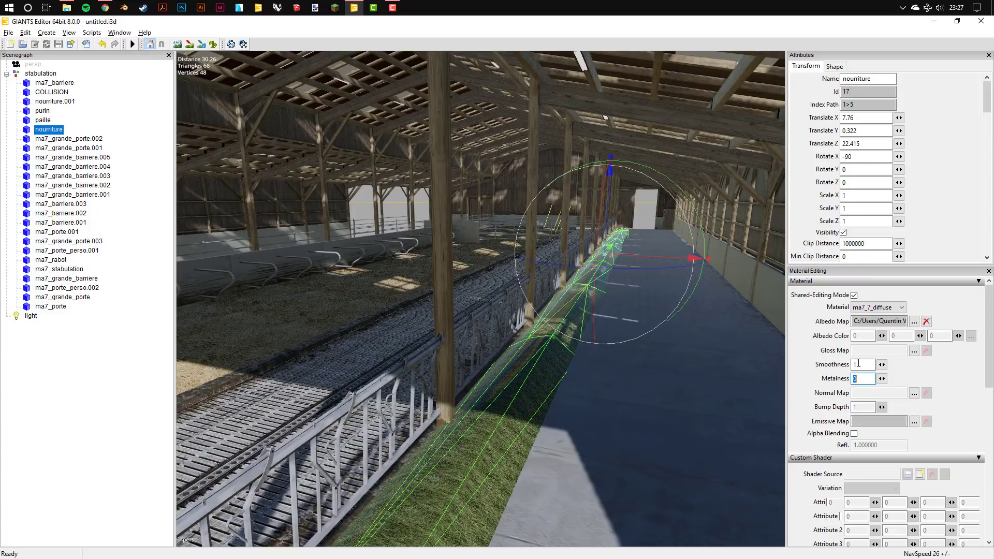
text(0)
key(Return)
scroll(566, 299, down, 10)
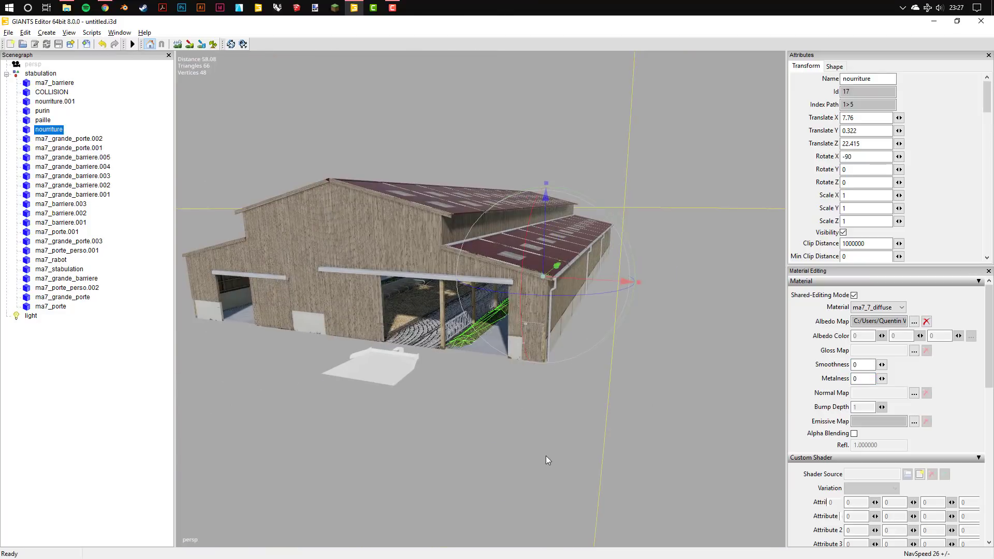
Step: Lower the nourriture trough's Y position from 0.322 to -0.428
click(546, 456)
scroll(524, 387, up, 5)
scroll(554, 358, up, 5)
scroll(578, 350, down, 2)
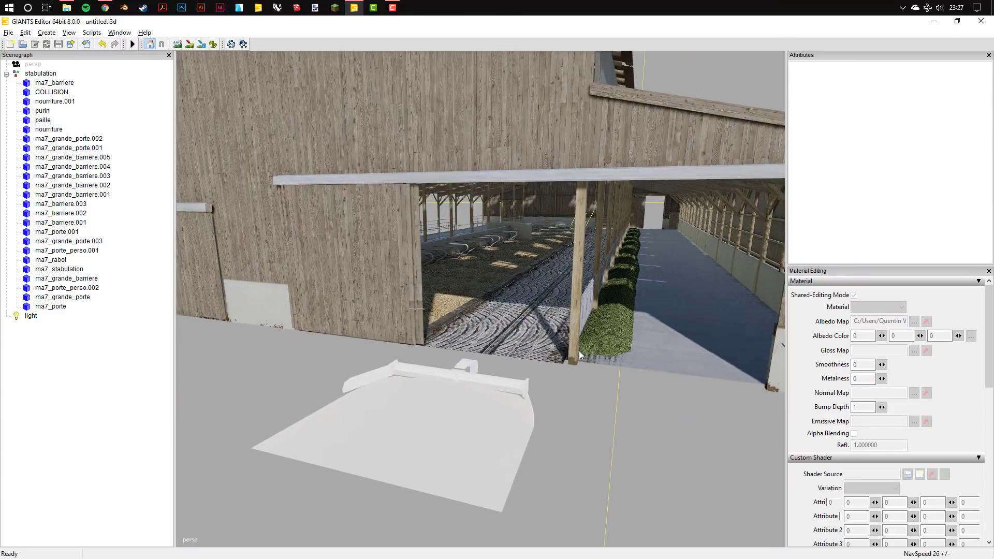
scroll(575, 337, down, 3)
scroll(518, 352, down, 2)
click(464, 292)
middle_drag(464, 293, 479, 268)
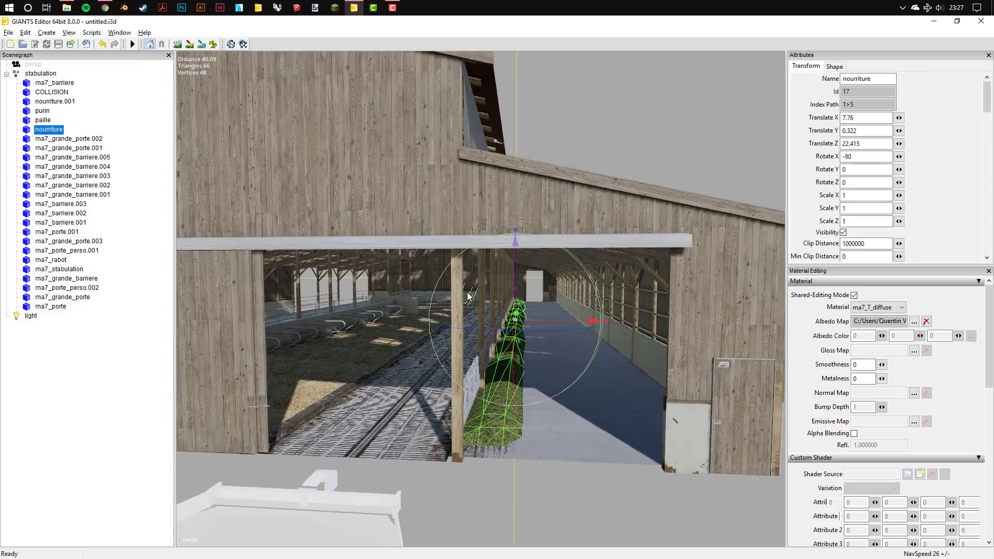
drag(495, 250, 497, 249)
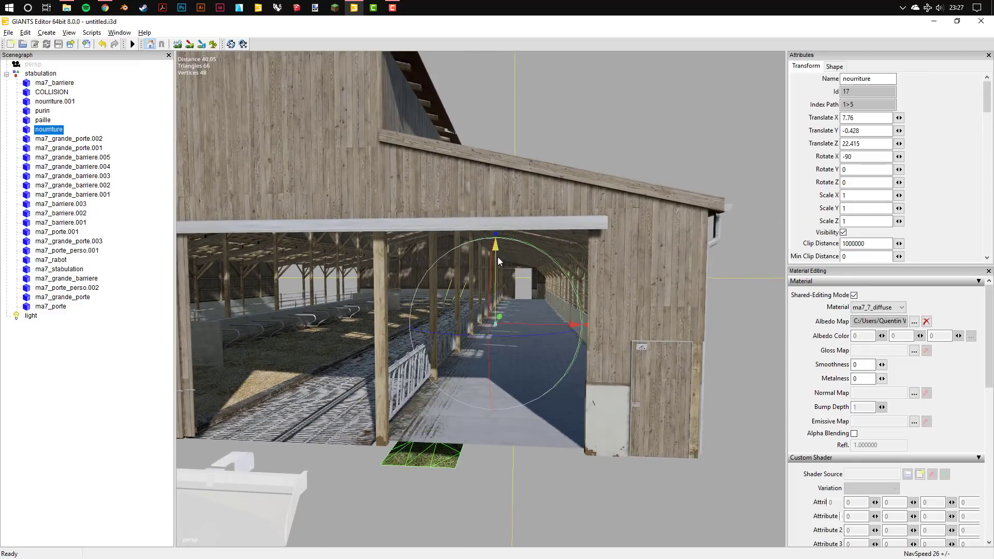
Step: Deselect the trough, view the whole barn aisle, and select the ma7_stabulation model
click(443, 476)
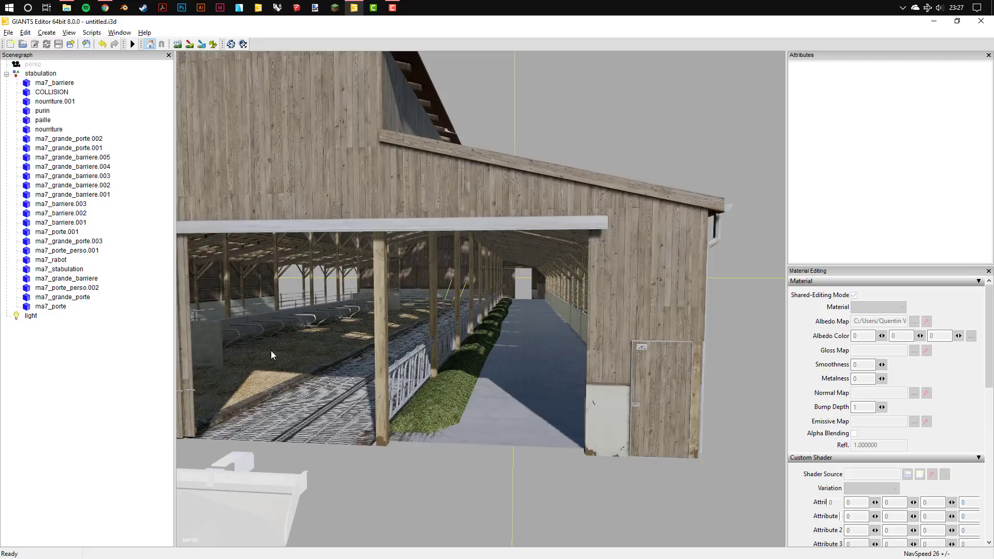
middle_drag(272, 349, 443, 372)
scroll(402, 333, down, 5)
scroll(466, 331, up, 10)
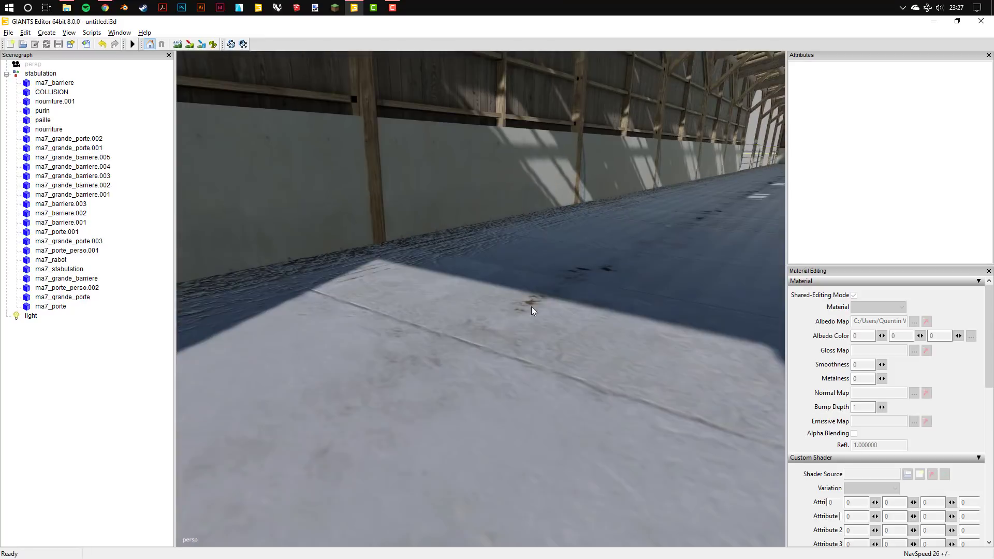
mouse_move(531, 306)
middle_down()
mouse_move(477, 251)
mouse_move(531, 268)
middle_up()
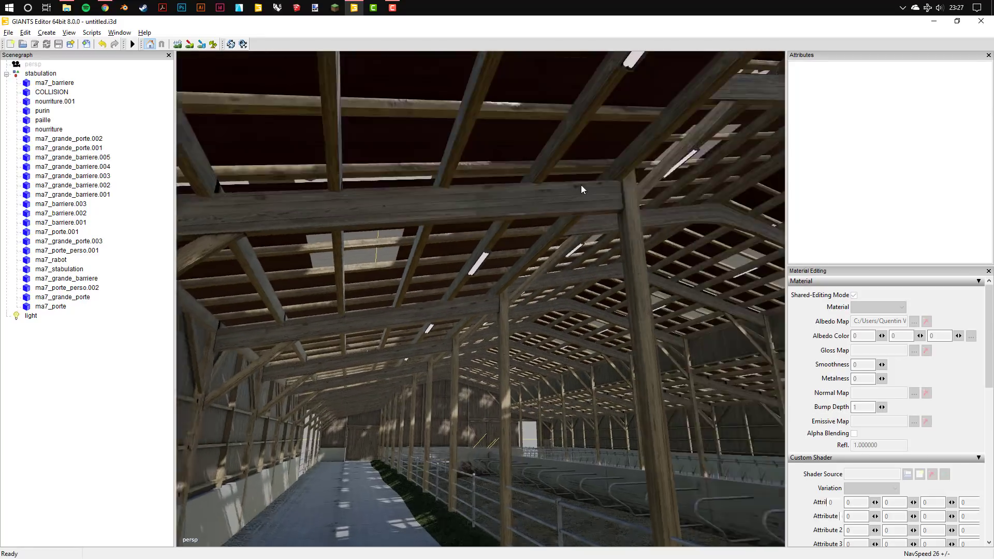
scroll(551, 253, up, 3)
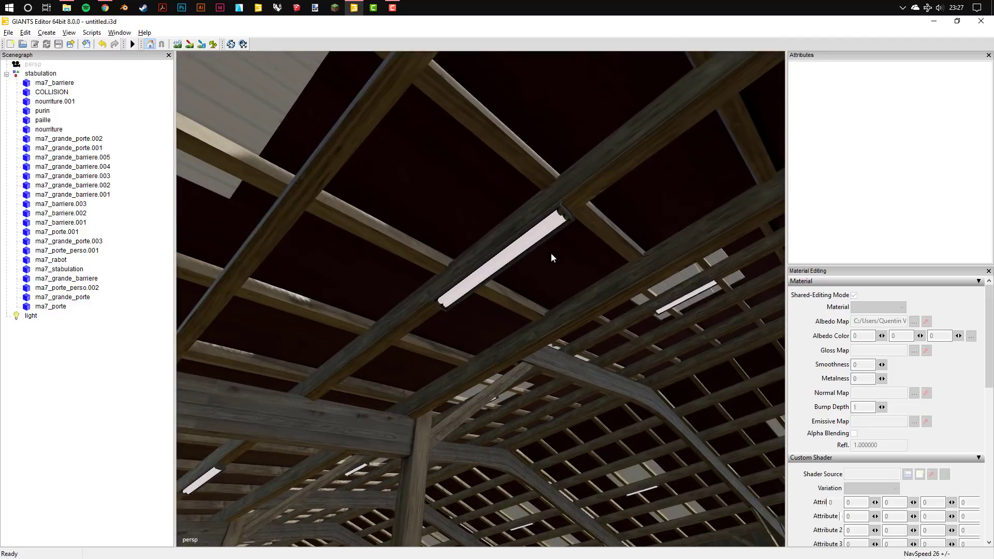
click(561, 223)
Step: Switch the barn's edited material to ma7_emissive and frame the whole barn
click(897, 308)
click(880, 342)
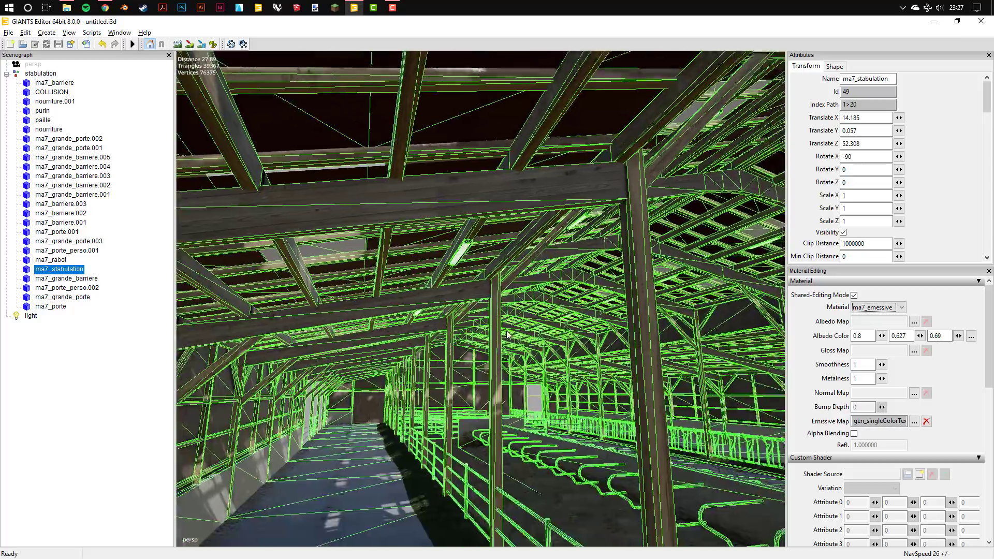
right_drag(587, 274, 480, 307)
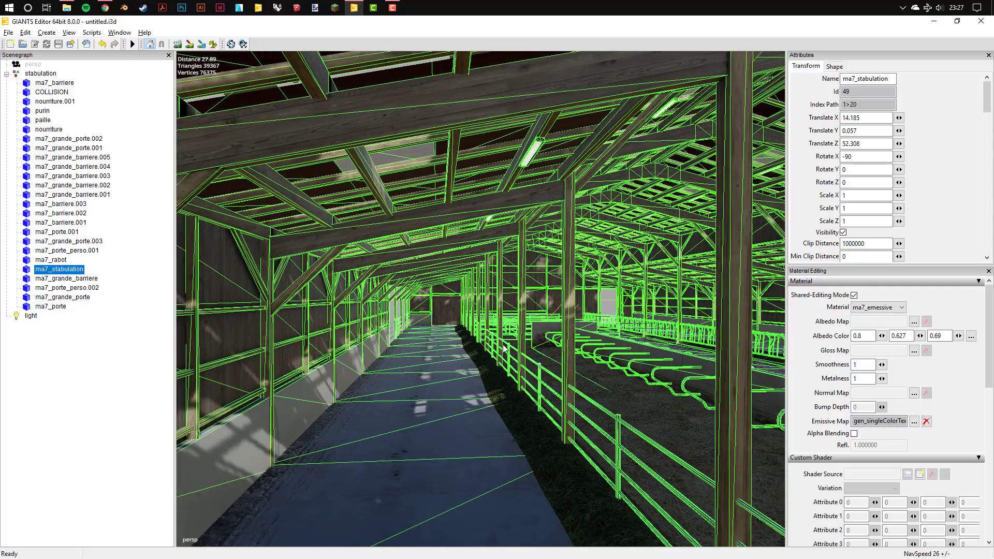
scroll(480, 307, up, 3)
key(f)
click(648, 123)
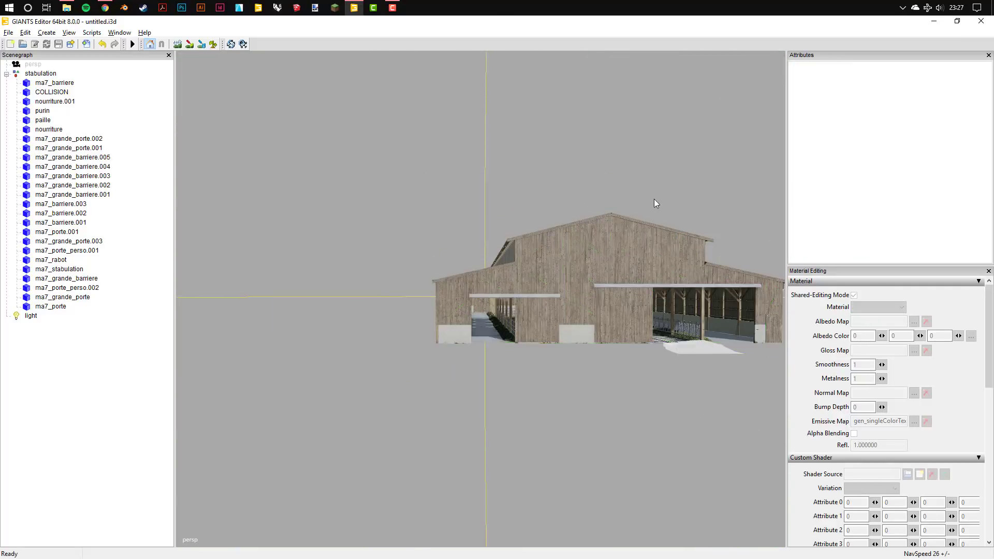
right_drag(654, 199, 496, 285)
scroll(496, 281, up, 2)
scroll(514, 271, up, 3)
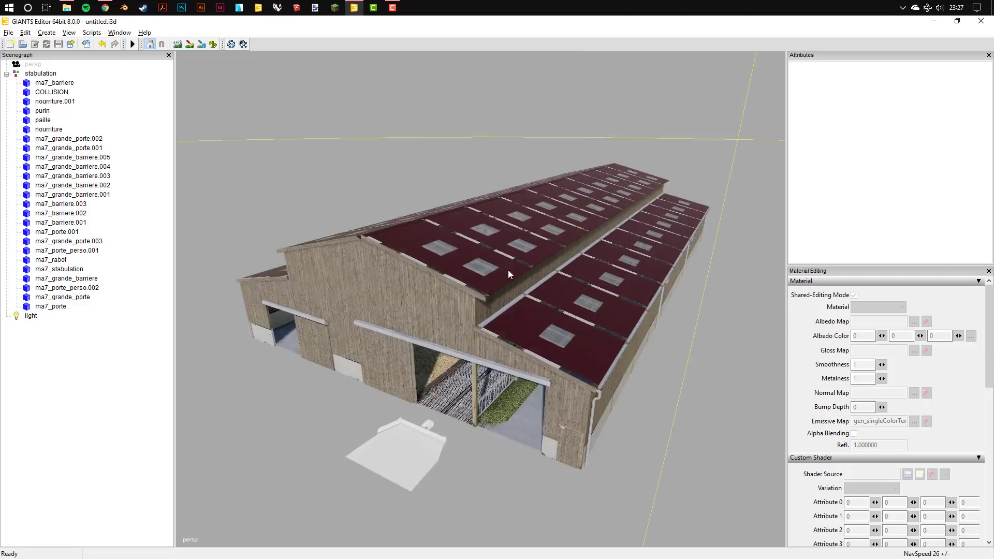
scroll(508, 270, up, 3)
scroll(532, 257, up, 3)
scroll(465, 261, up, 2)
scroll(443, 233, up, 3)
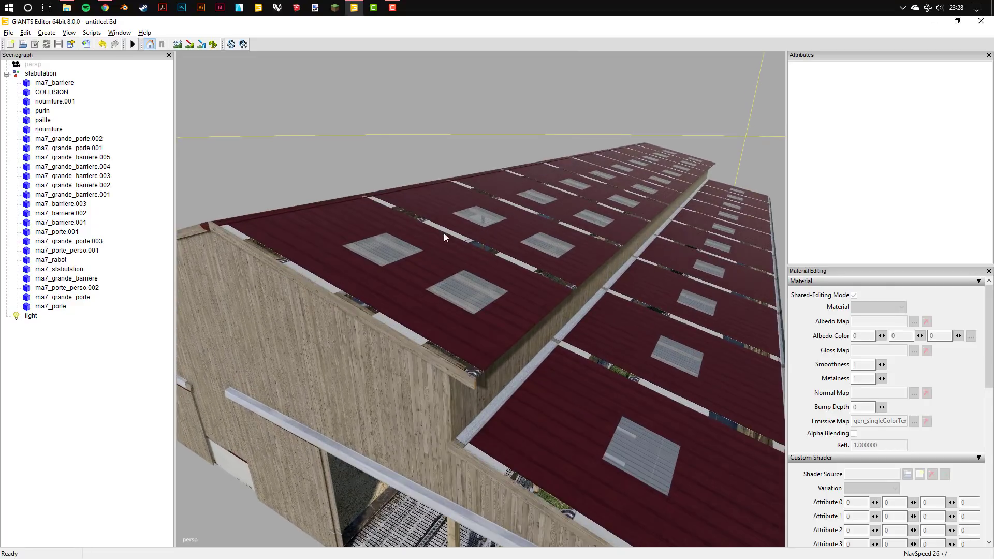
Step: Select the roof, switch to its ma7_mat1_diffuse material, and set bump depth to 0
click(508, 262)
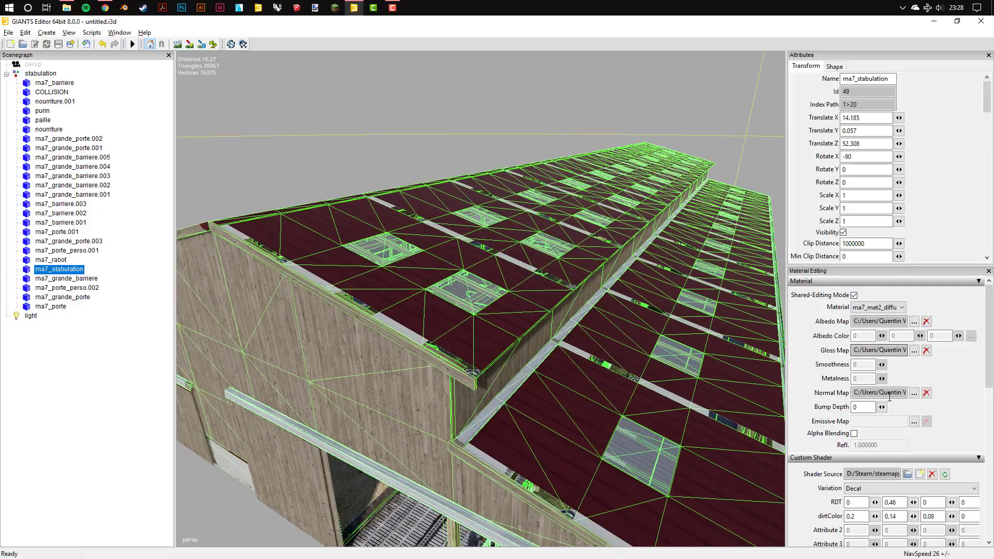
click(878, 307)
click(879, 317)
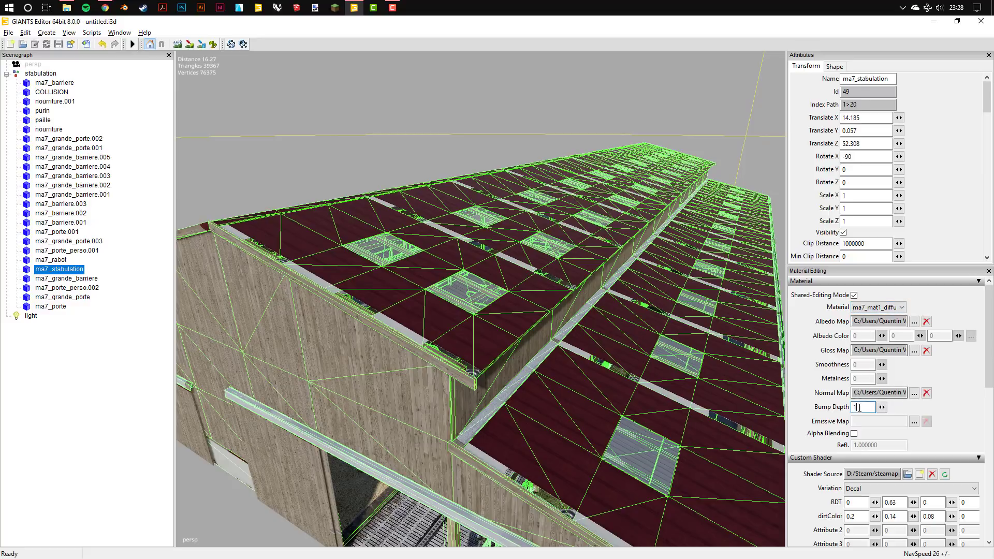
text(0)
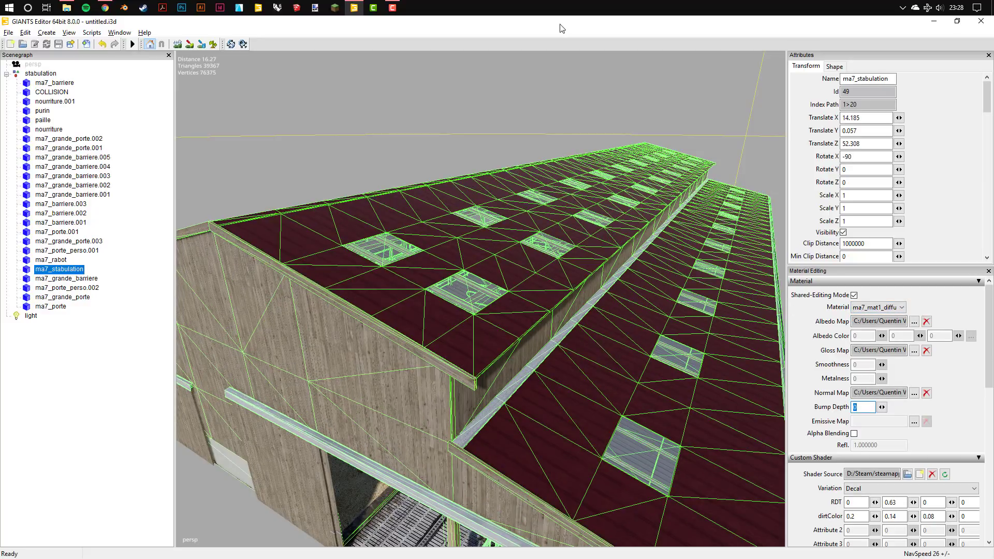
scroll(590, 161, down, 3)
scroll(663, 113, down, 3)
click(664, 113)
Step: Orbit the view to face the barn's gable end
scroll(520, 207, up, 5)
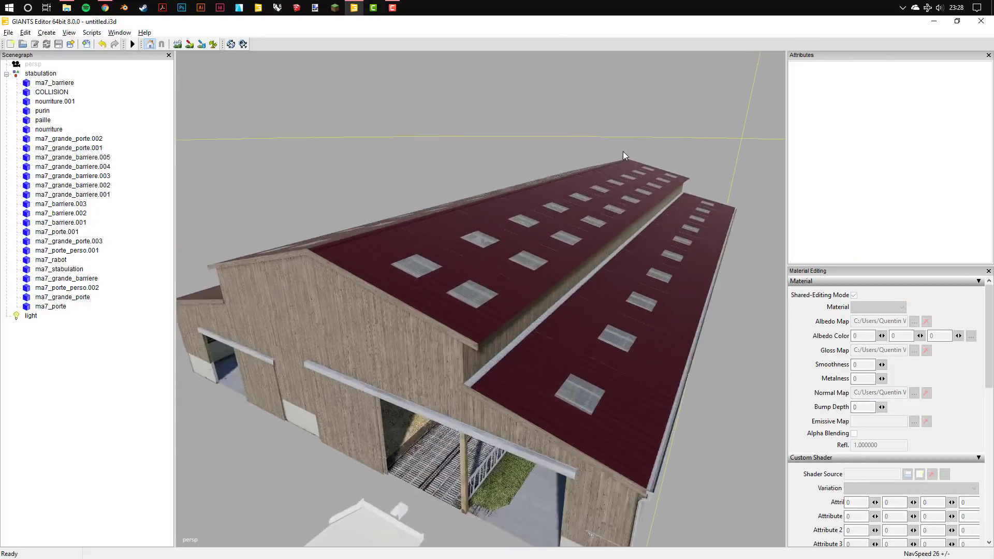
scroll(616, 151, up, 3)
scroll(717, 378, down, 4)
scroll(551, 343, up, 4)
scroll(551, 343, up, 2)
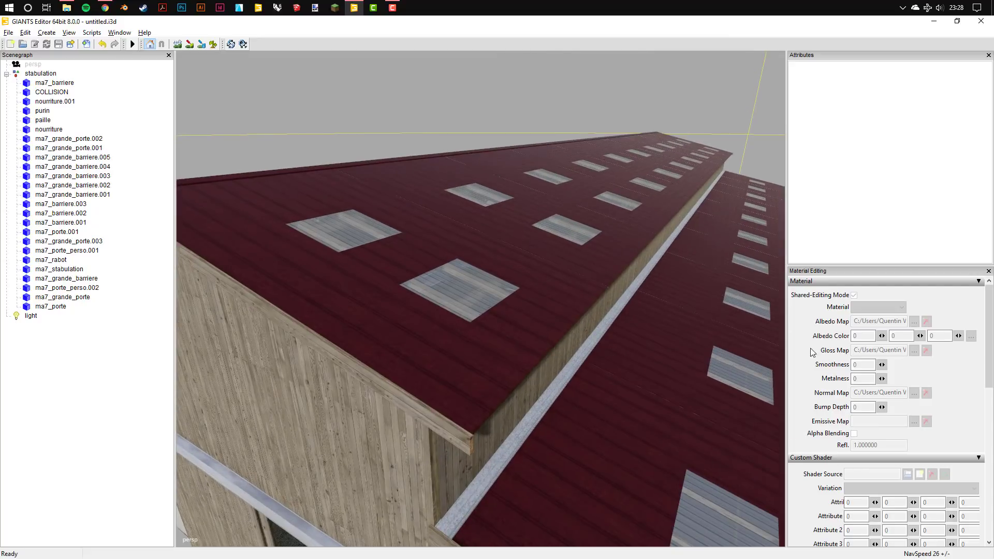
scroll(523, 282, down, 5)
alt+drag(480, 337, 501, 307)
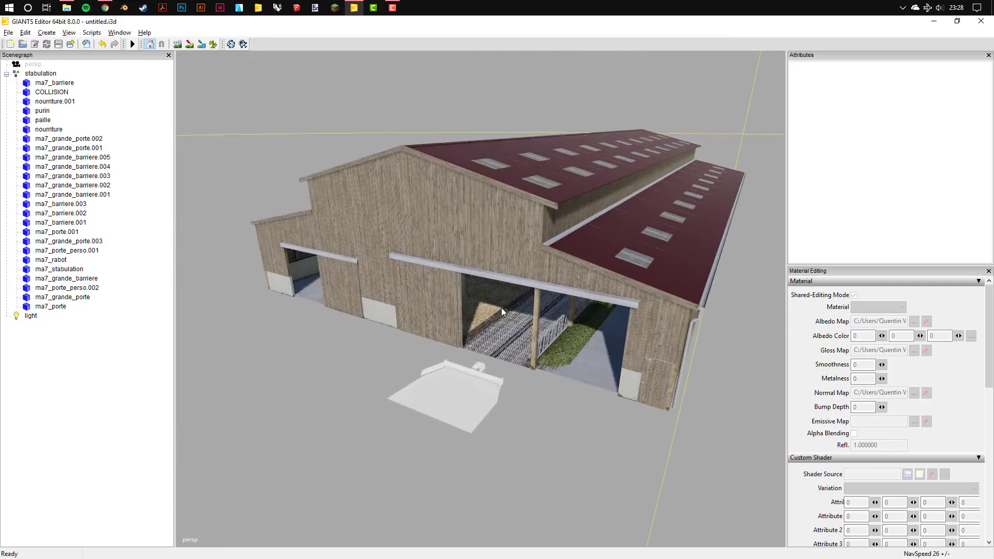
scroll(517, 300, up, 2)
Step: Remove the purin slab's emissive map and set its smoothness to 0
click(456, 373)
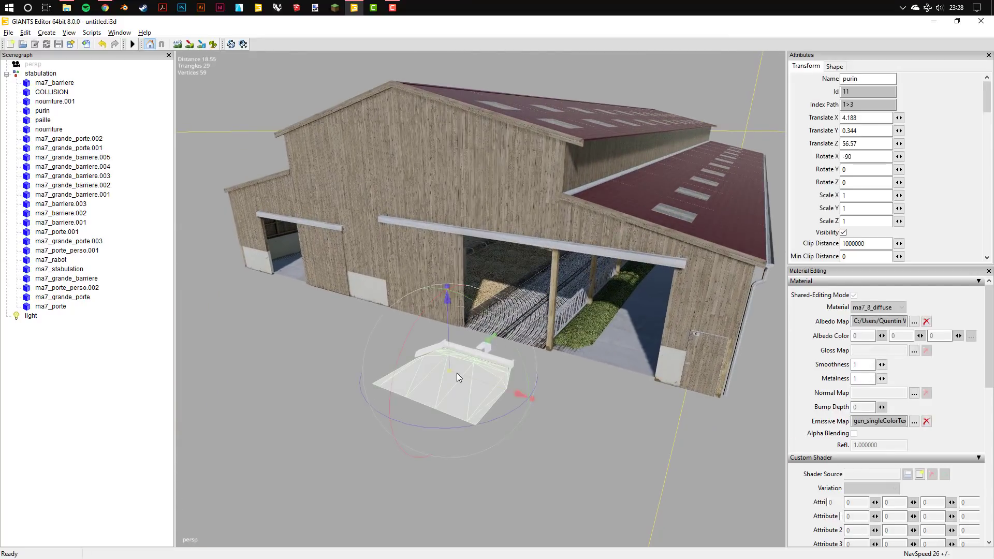
click(926, 422)
text(0)
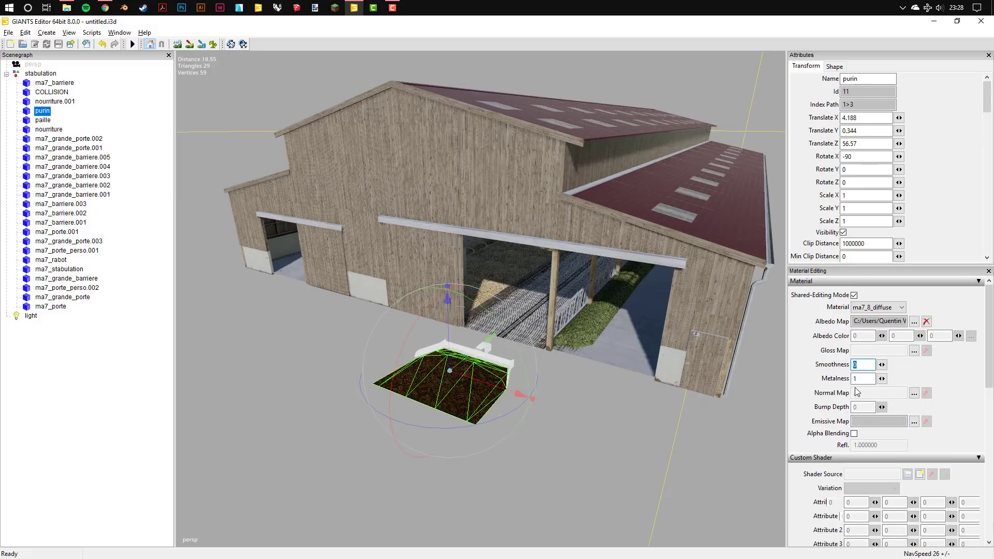
key(Tab)
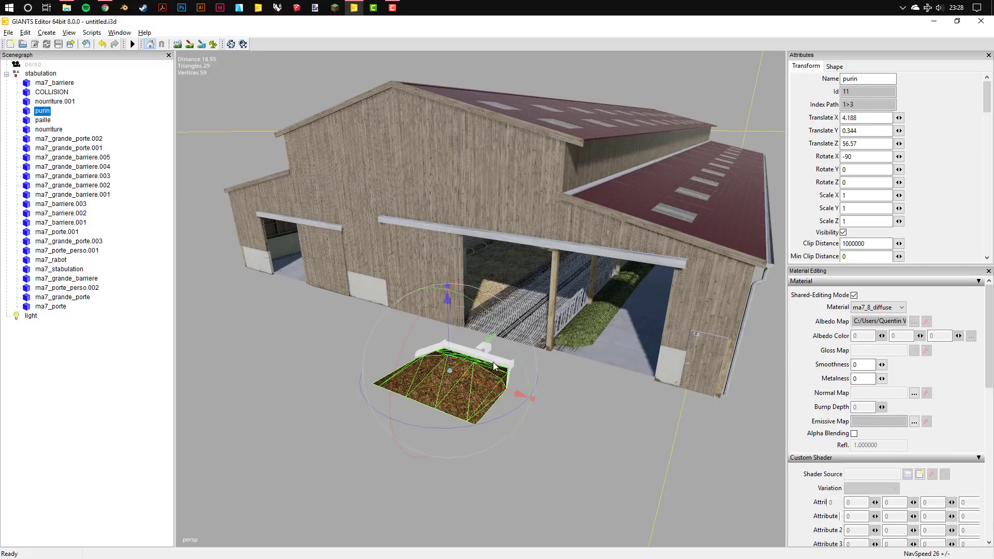
Step: Remove the ma7_rabot barrier's emissive map and select its bump depth value for editing
click(495, 366)
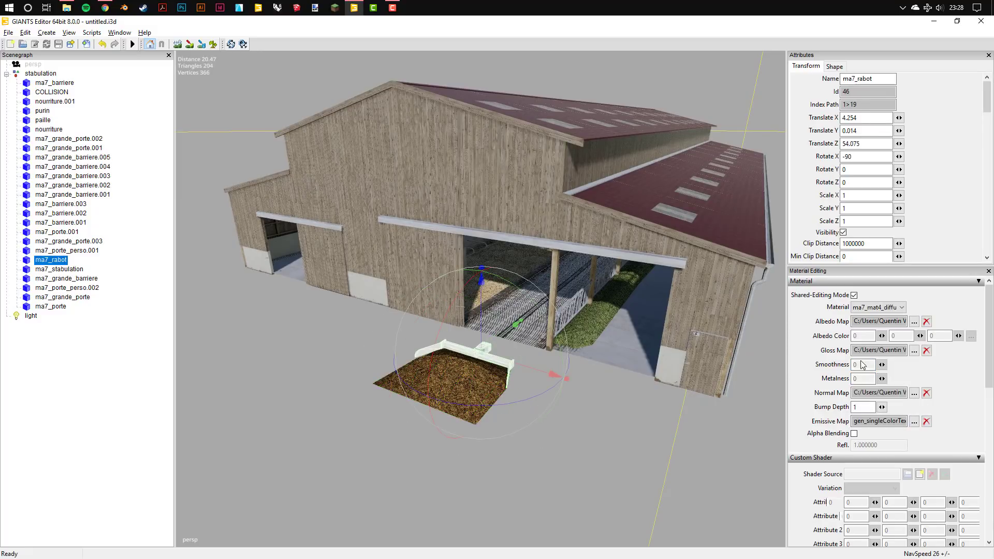
click(926, 422)
scroll(632, 357, up, 3)
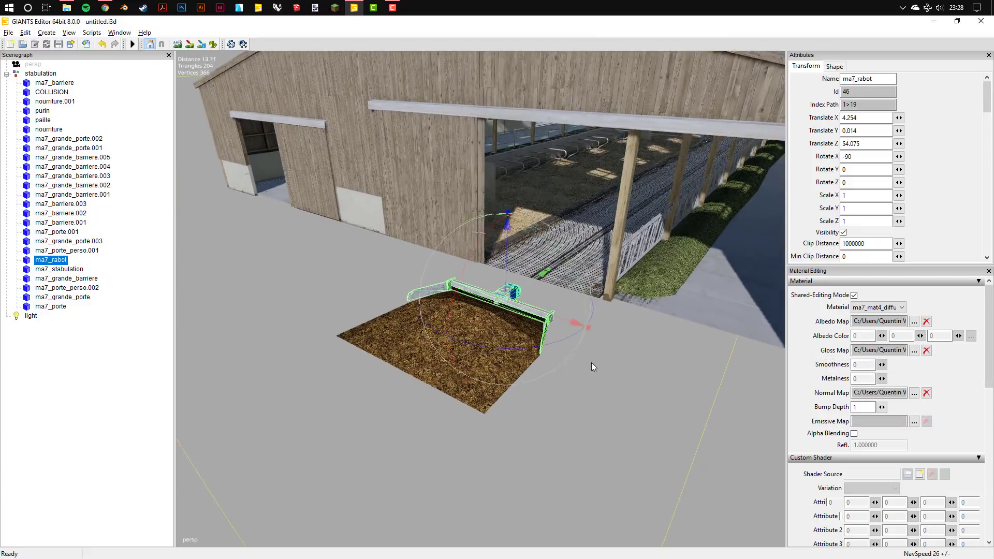
scroll(592, 366, up, 3)
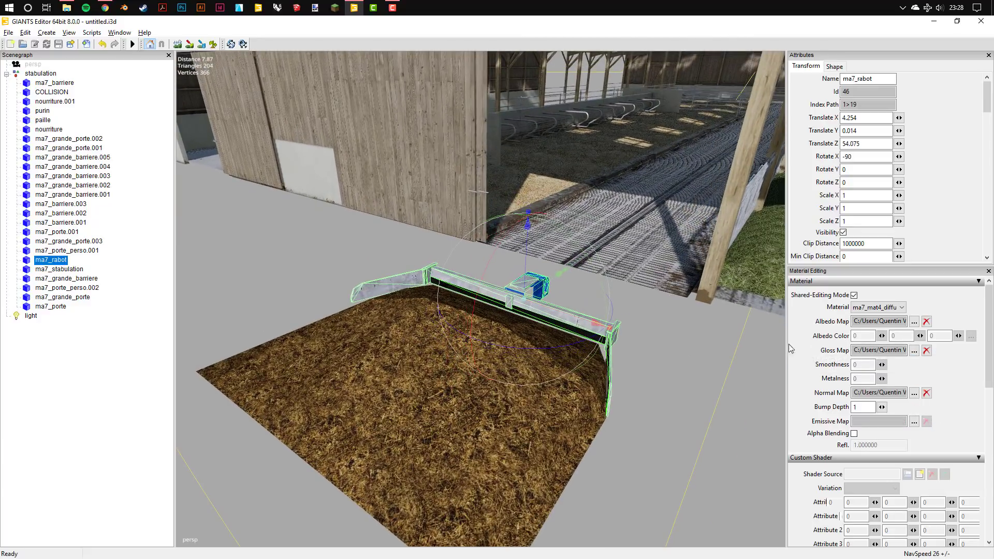
double_click(857, 407)
Step: Load vehicleShader.xml onto the ma7_rabot part and choose the Decal variation
click(922, 474)
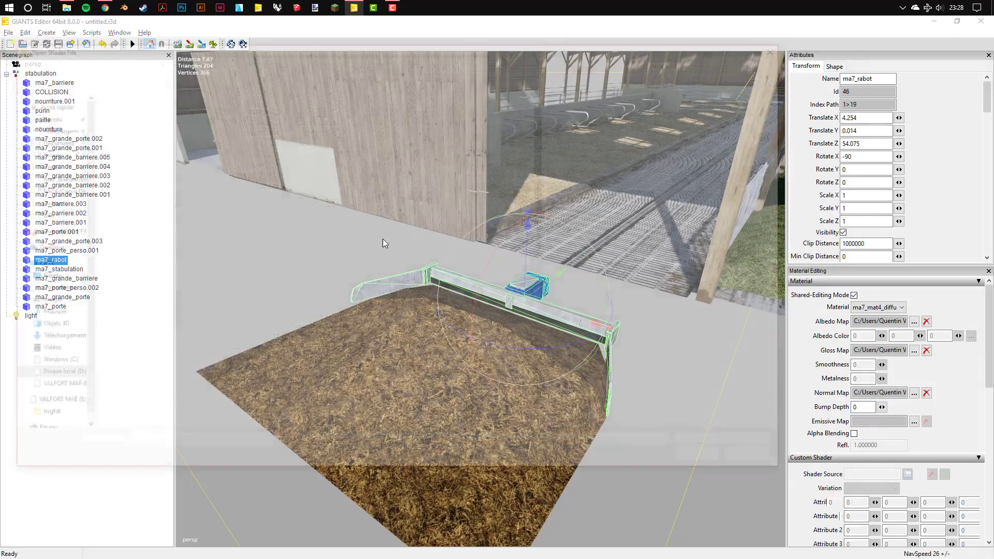
scroll(131, 342, down, 10)
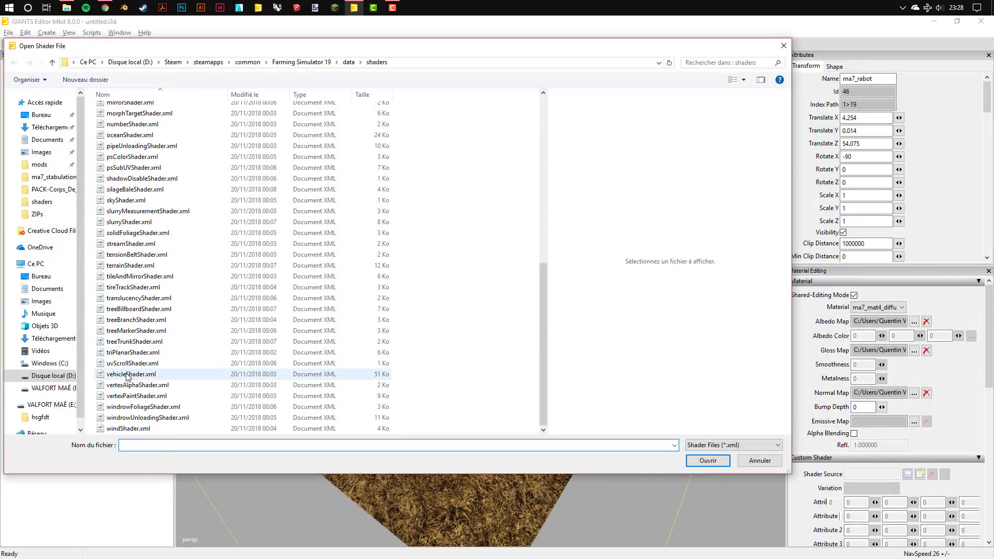
click(130, 373)
click(708, 460)
click(865, 487)
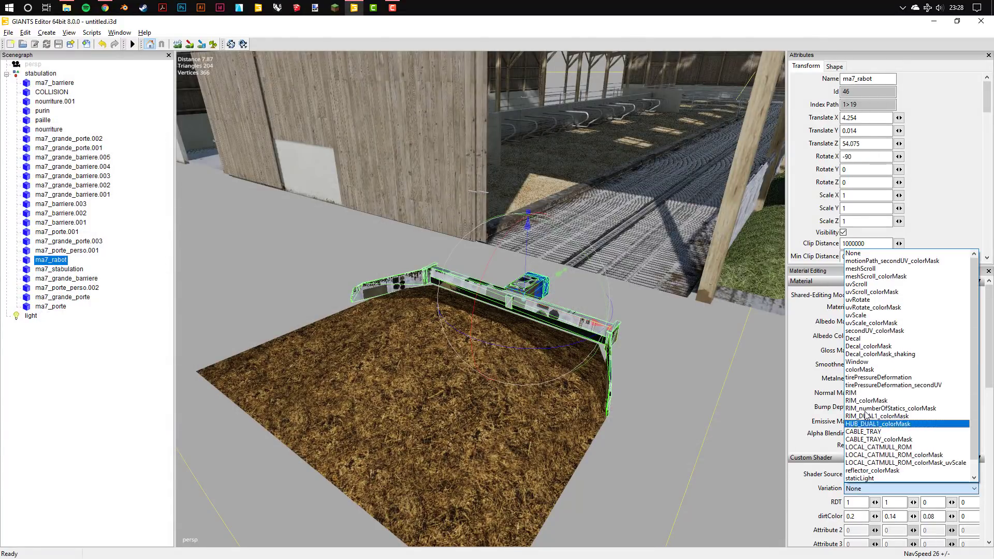
click(861, 338)
Step: Set the first two RDT values to 0.02 and 0.63
click(875, 502)
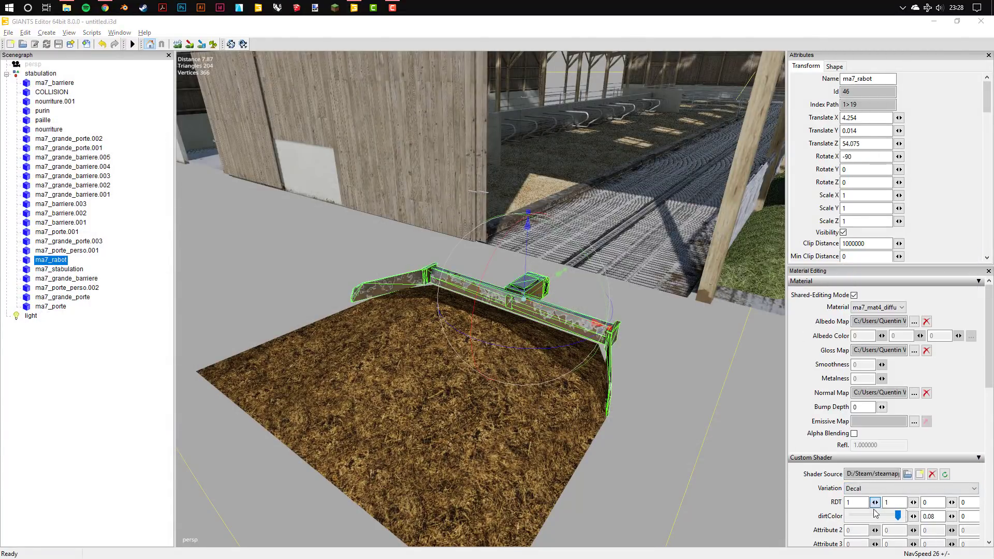
click(865, 516)
click(853, 502)
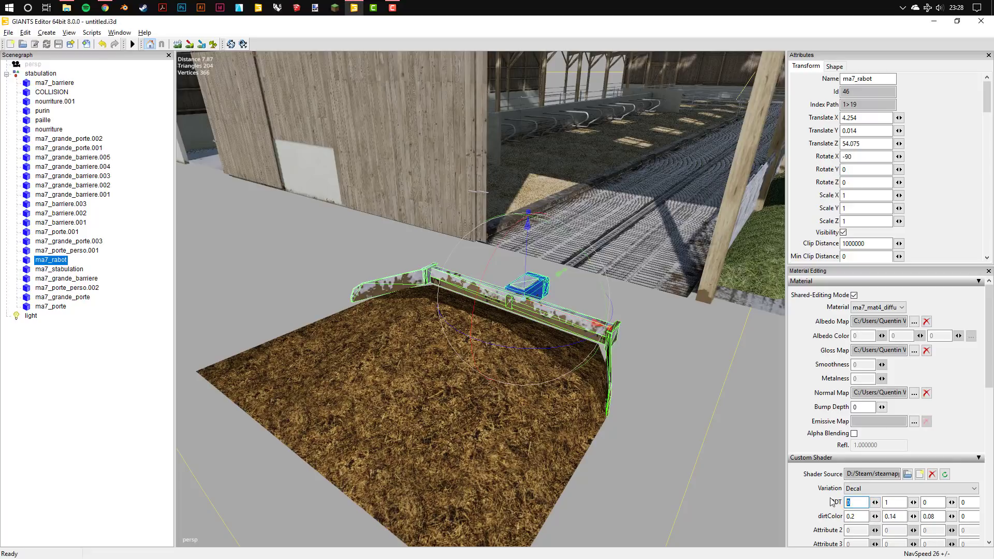
text(2)
key(Return)
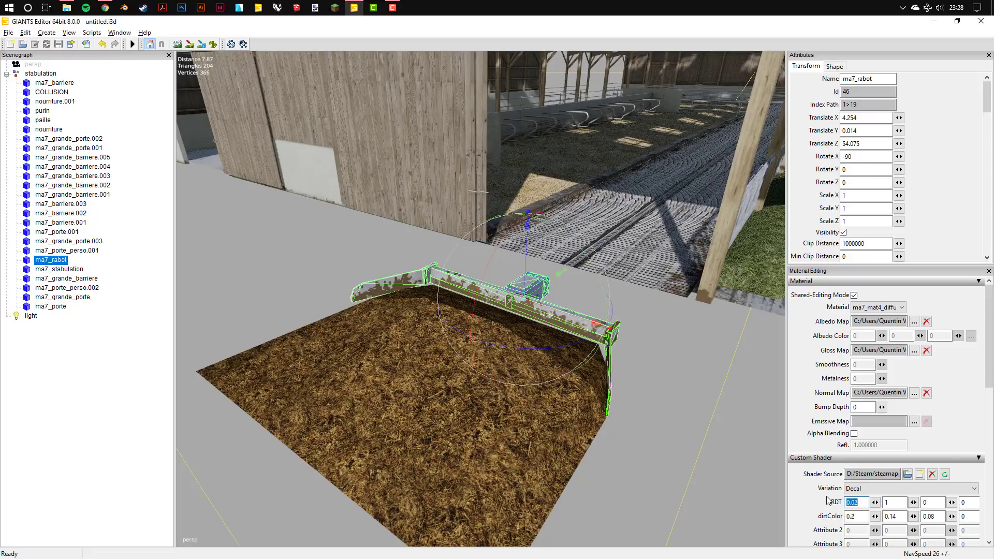
click(912, 502)
drag(938, 515, 918, 514)
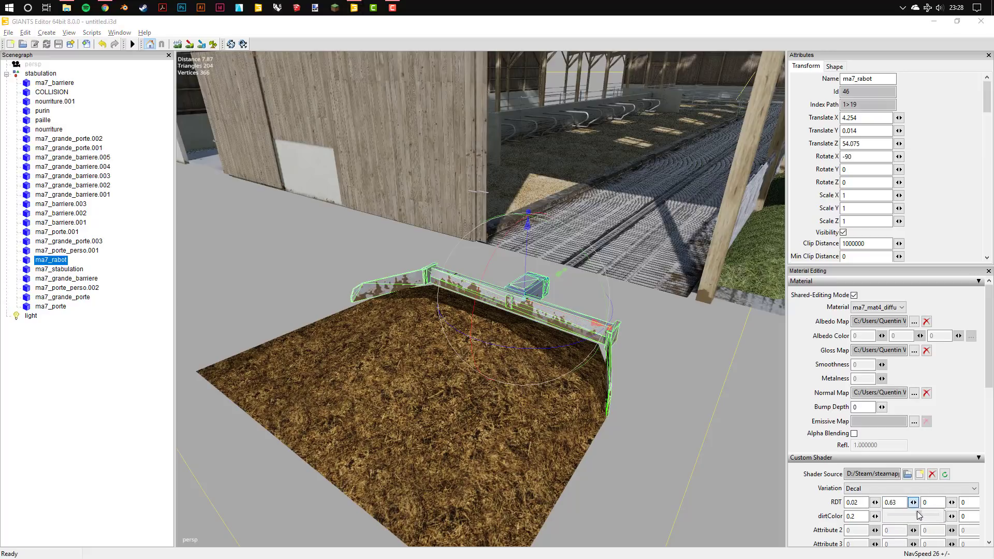
scroll(467, 249, down, 5)
Step: Deselect the scraper part and orbit the view around the whole barn
click(483, 367)
scroll(520, 306, up, 4)
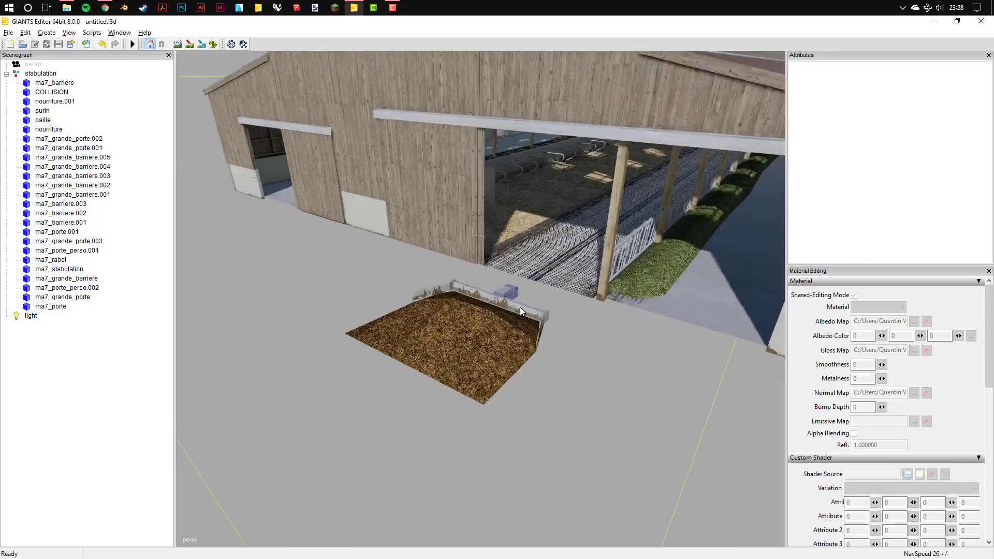
scroll(520, 306, up, 2)
scroll(540, 298, down, 5)
mouse_move(463, 322)
middle_down()
mouse_move(477, 272)
mouse_move(464, 253)
middle_up()
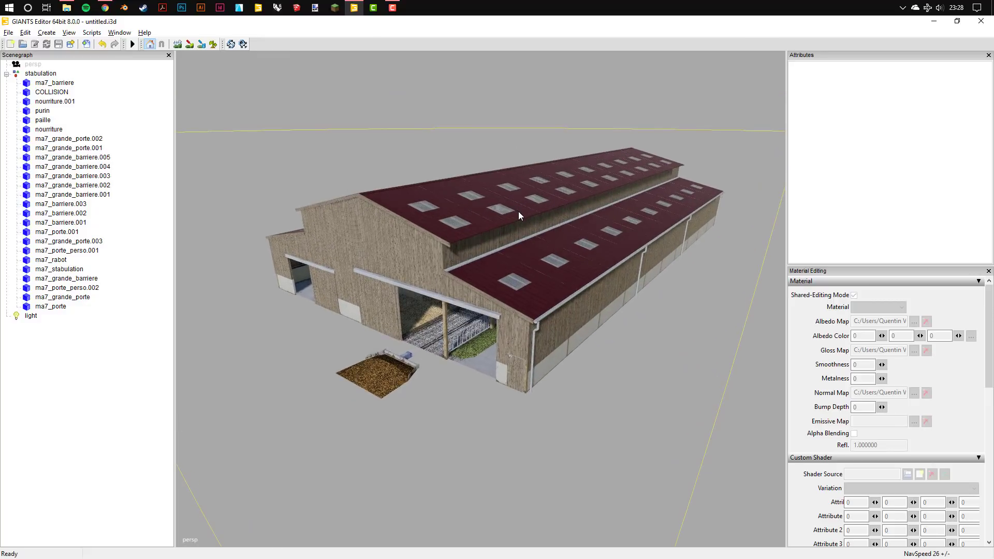
Step: Select the stabulation root node and collapse its hierarchy
click(32, 74)
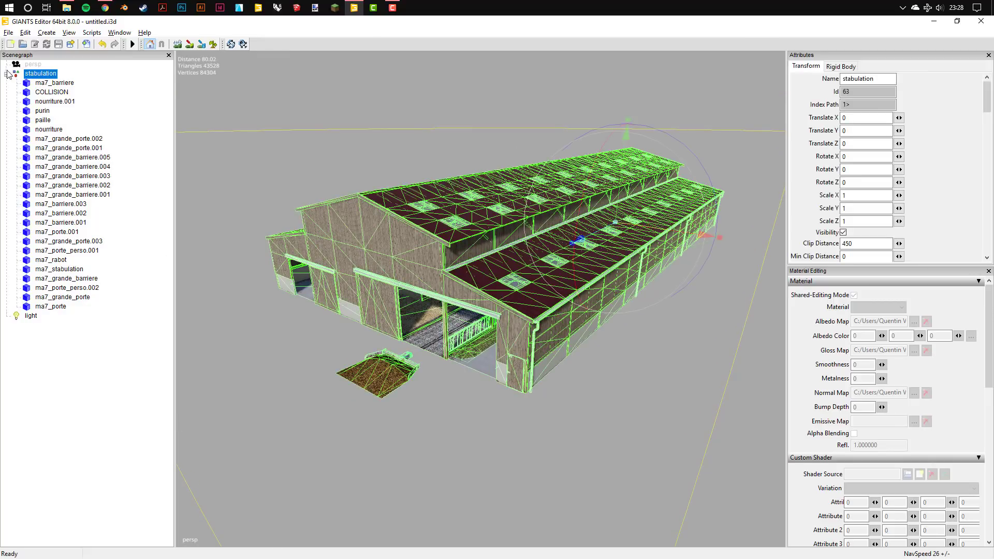
click(7, 76)
click(7, 75)
click(37, 77)
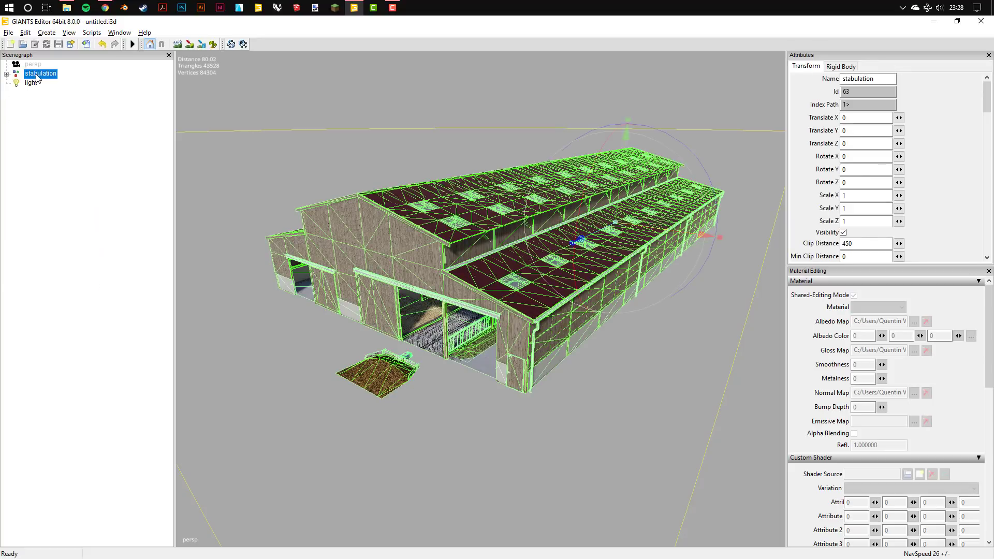
Step: Save as binary stabulation_export.i3d in ma7_stabulation_beaupre_1218, then close the editor without saving untitled changes
click(21, 33)
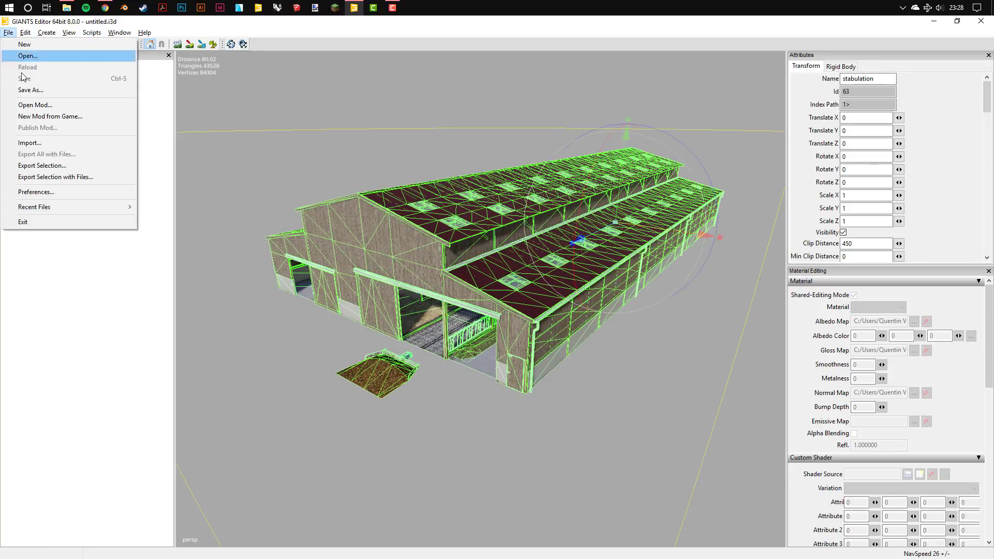
click(26, 89)
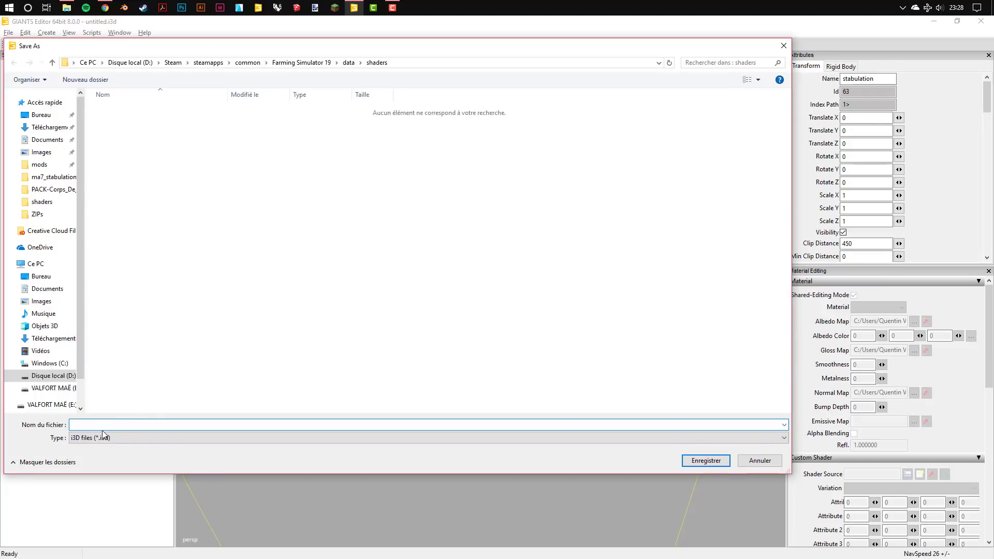
click(41, 114)
double_click(236, 122)
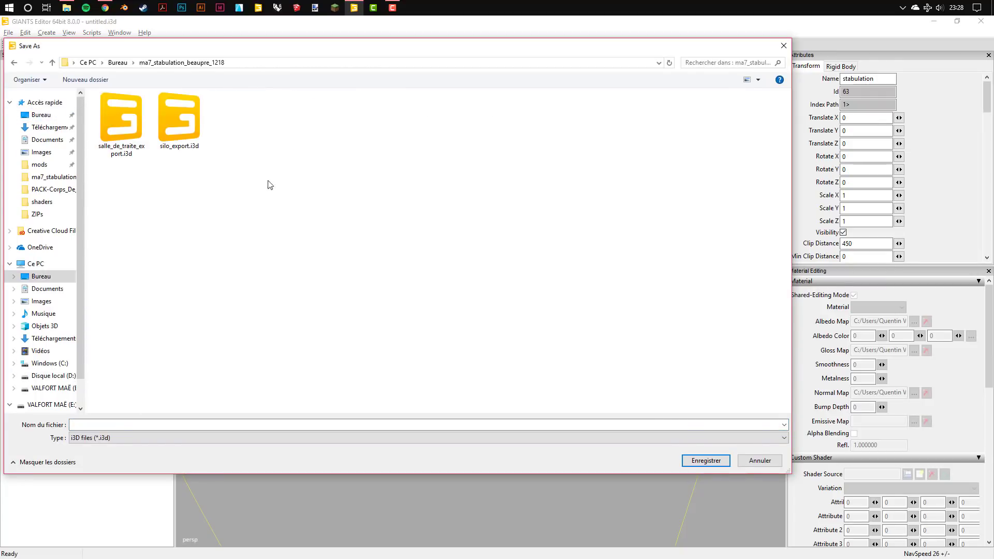
click(105, 425)
text(stabulation)
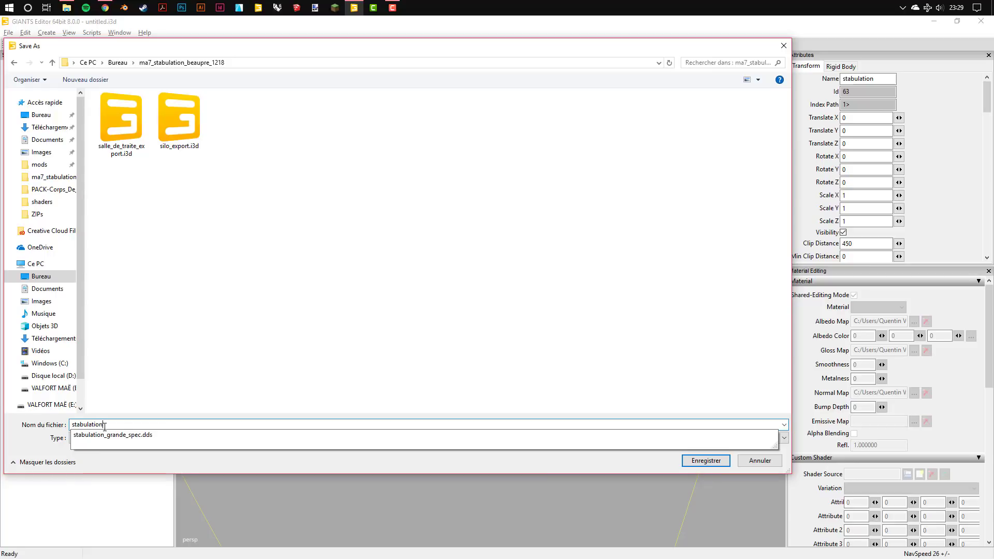
text(_export)
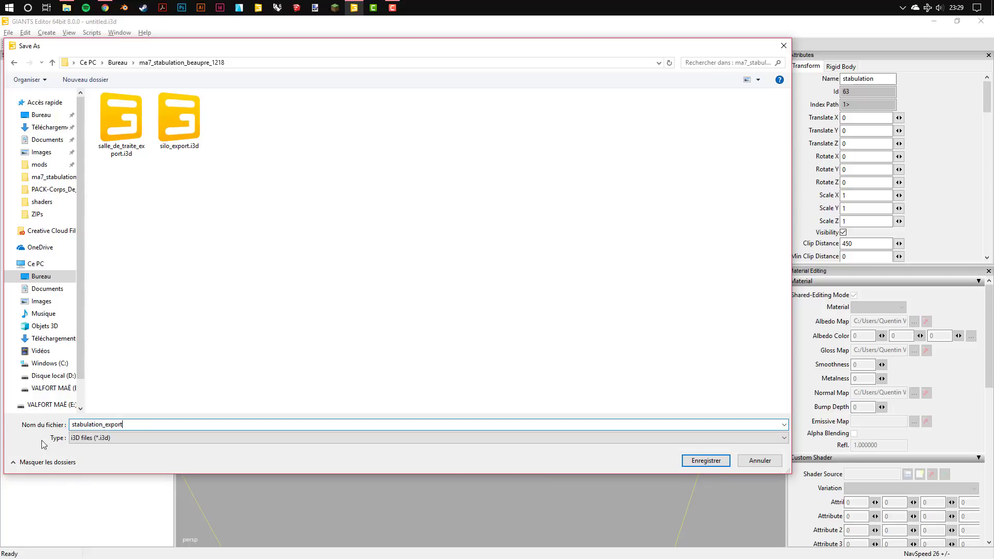
click(78, 438)
click(98, 456)
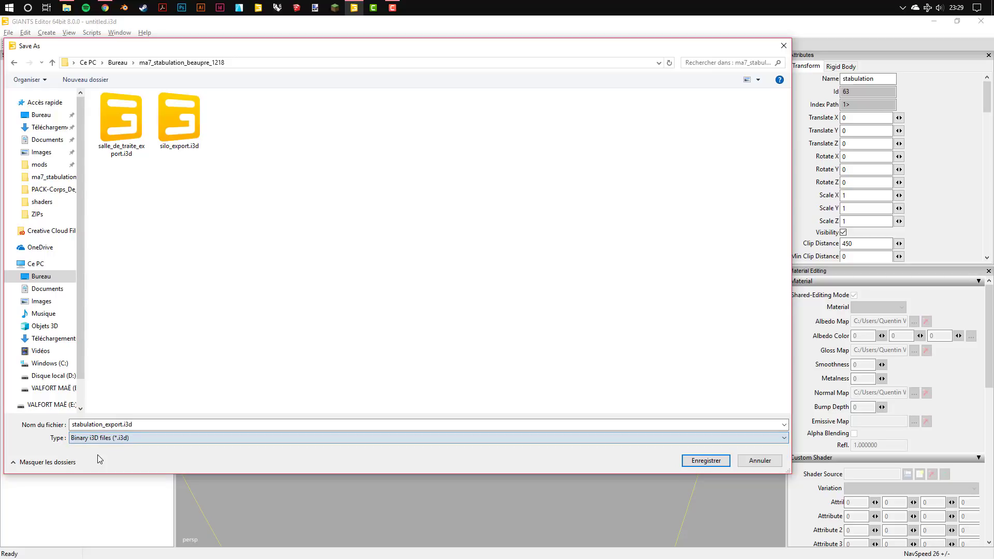
click(692, 460)
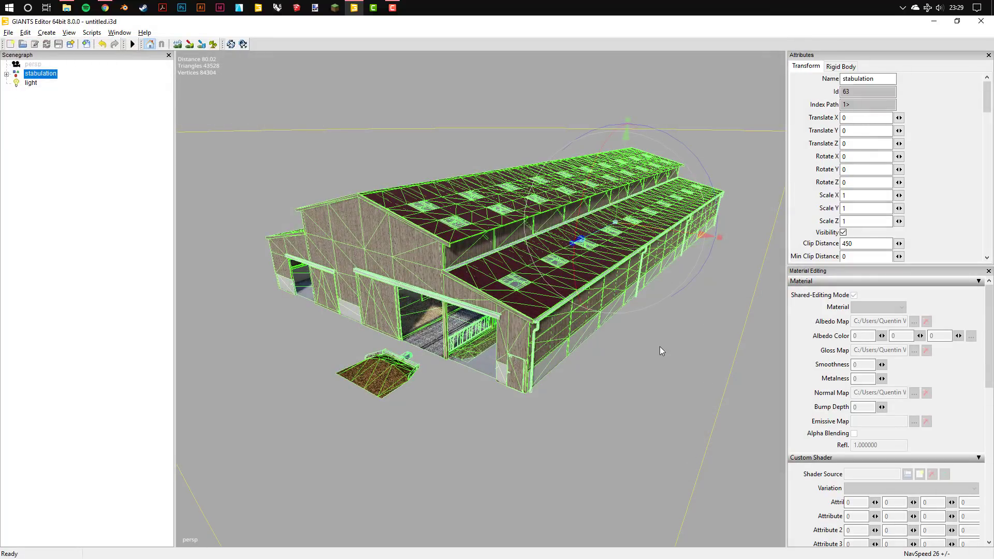
click(981, 21)
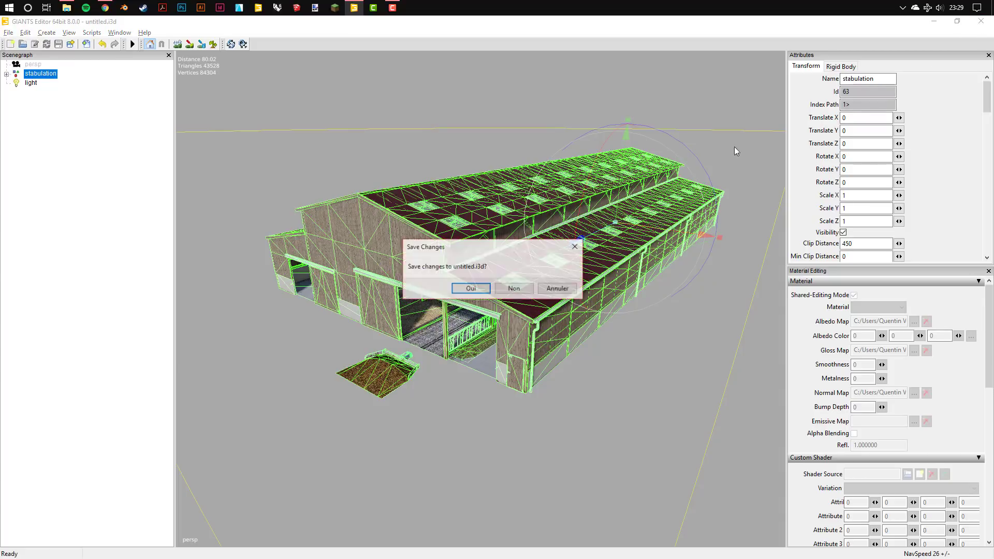
click(515, 293)
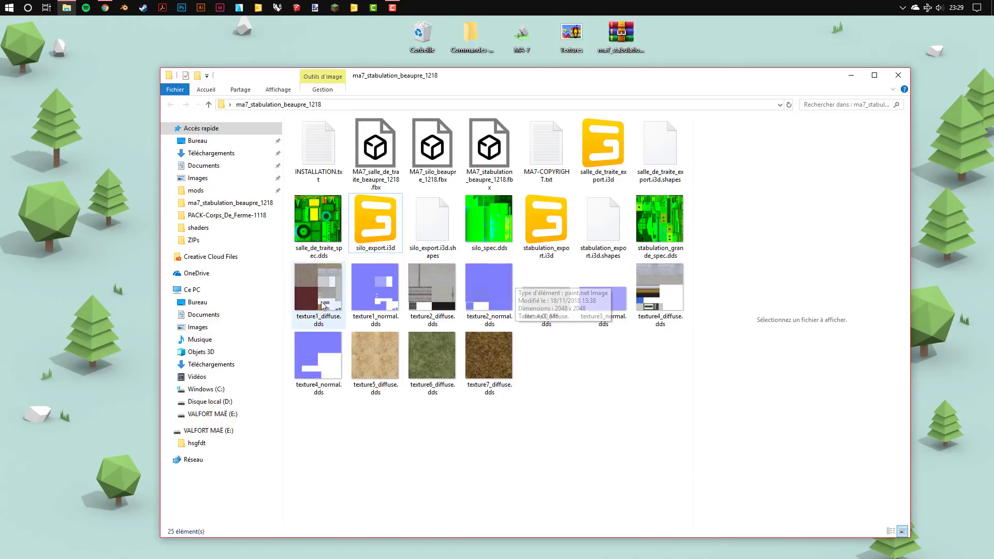
Step: Preview texture1_normal, texture1_diffuse and the milking parlour FBX, then open stabulation_export.i3d
key(Down)
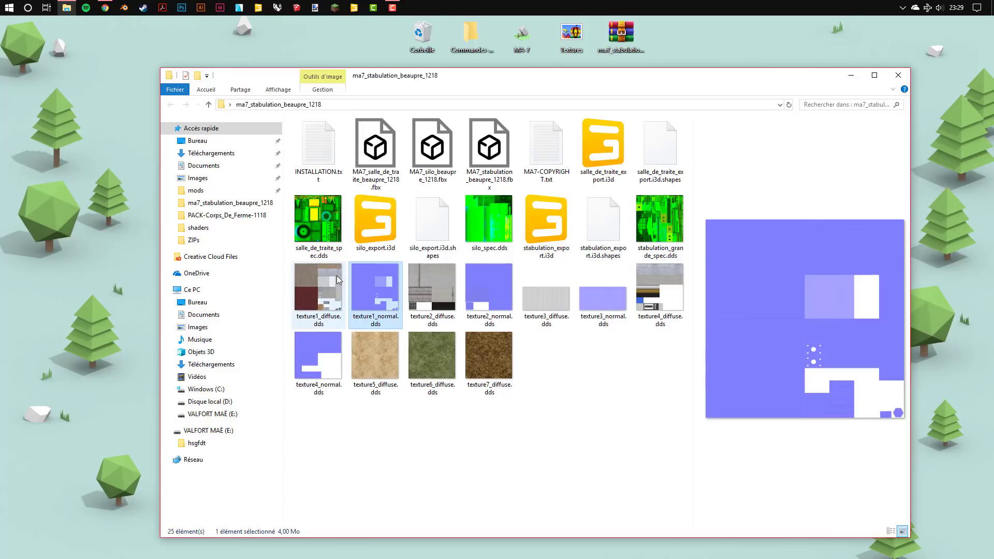
click(337, 276)
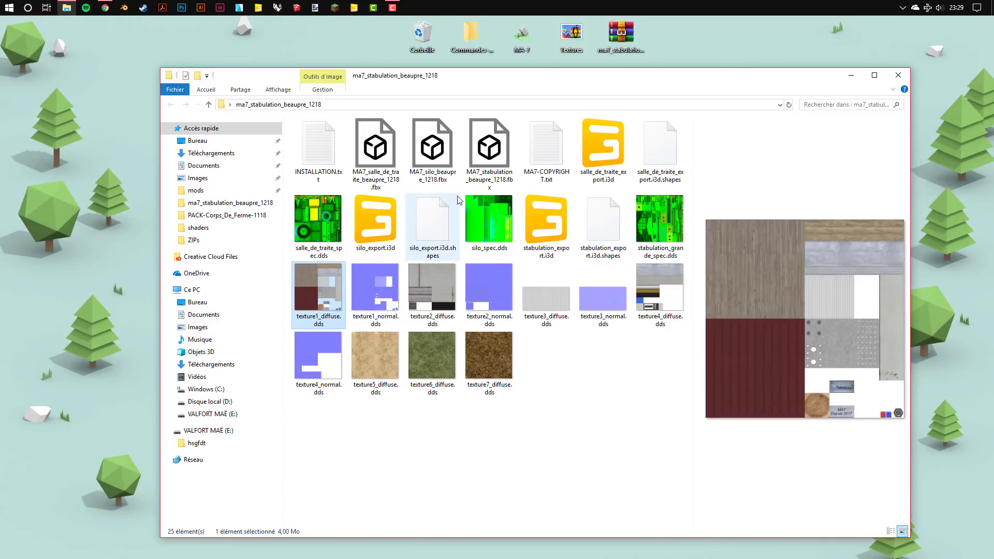
click(399, 127)
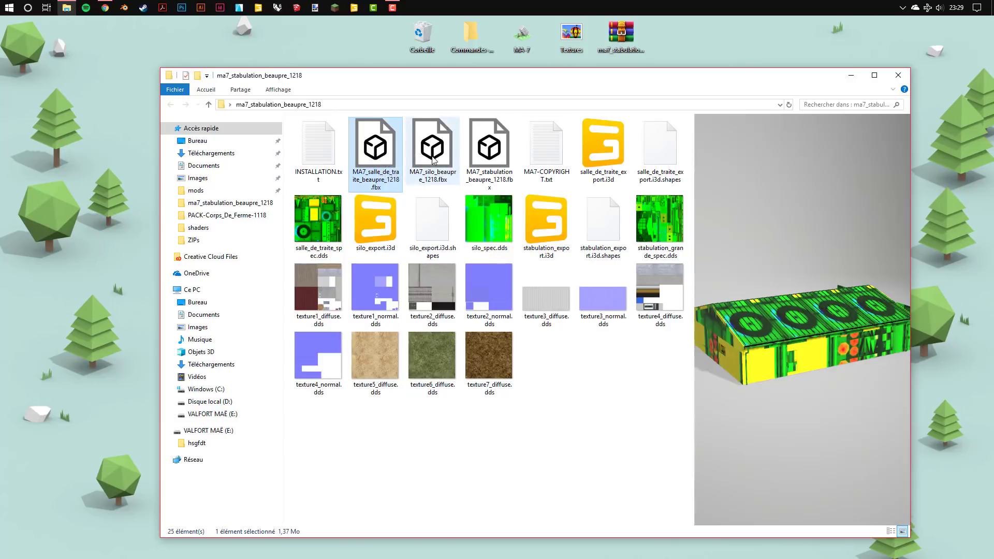
click(595, 366)
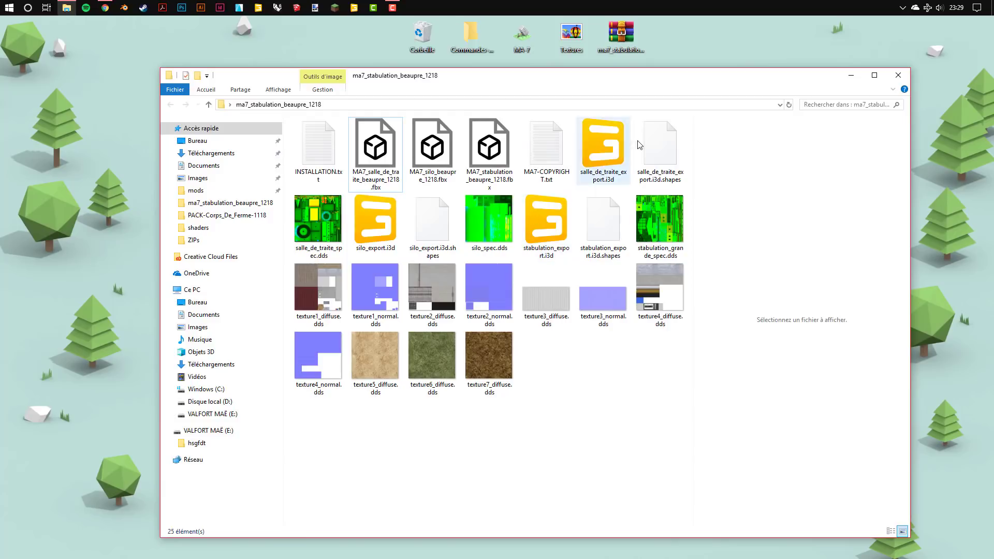
double_click(550, 217)
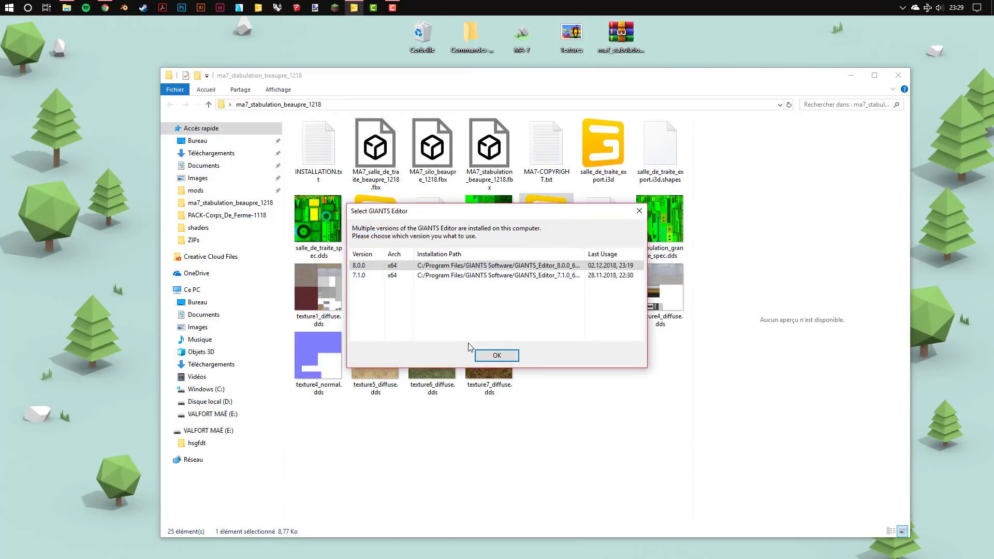
Step: Open the scene with GIANTS Editor 8.0.0 and view the whole barn
click(507, 356)
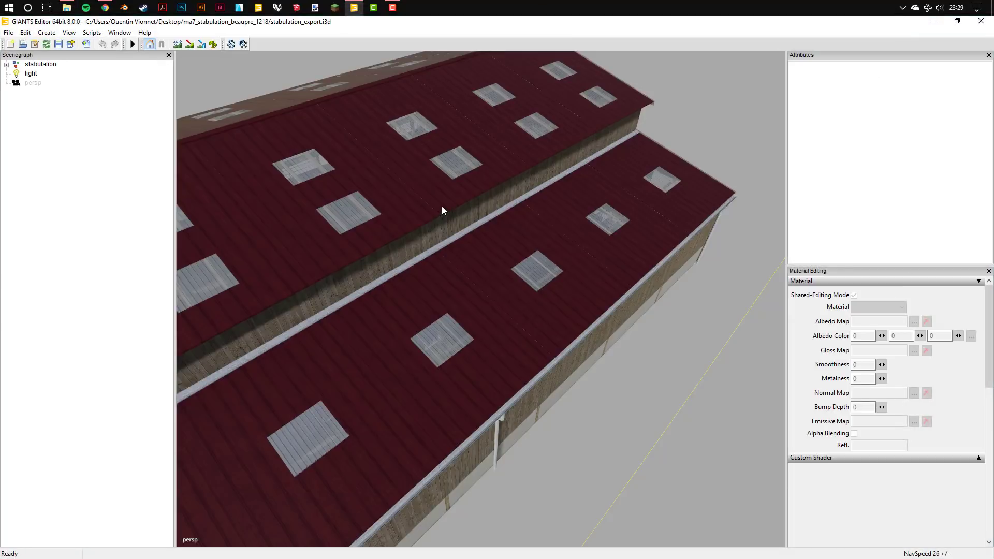
scroll(538, 222, down, 5)
middle_drag(449, 274, 482, 241)
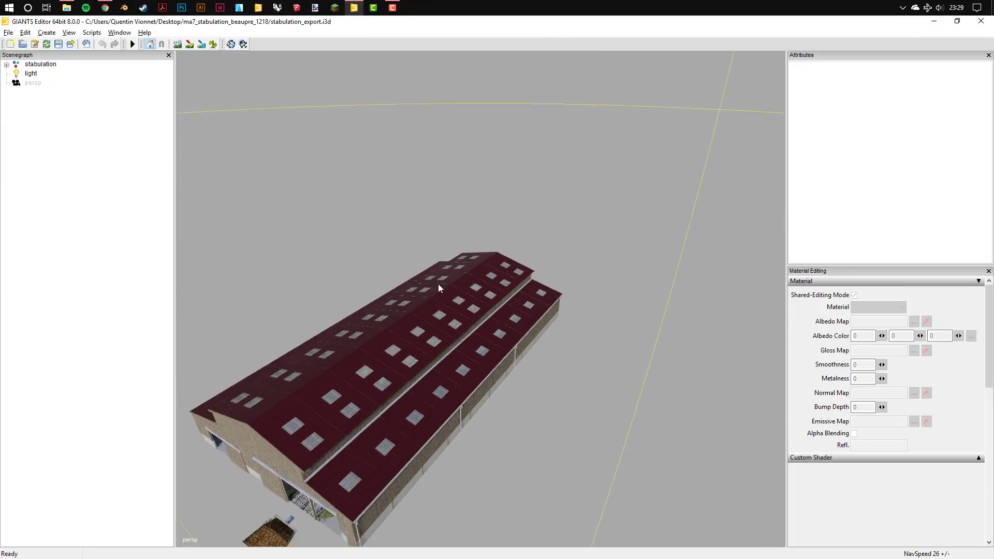
scroll(483, 242, up, 2)
scroll(482, 241, up, 2)
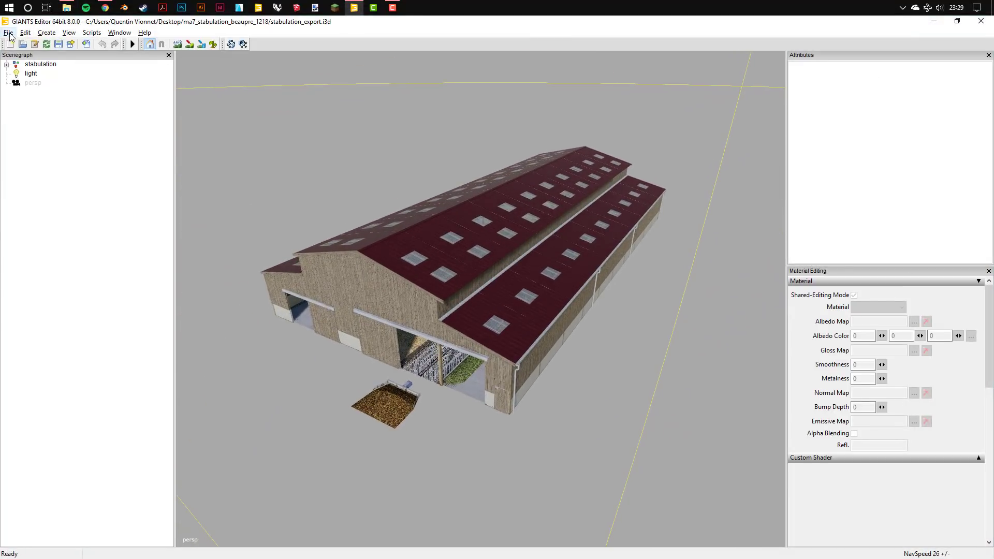
Step: Import salle_de_traite_export.i3d and silo_export.i3d into the barn scene
click(9, 33)
click(30, 143)
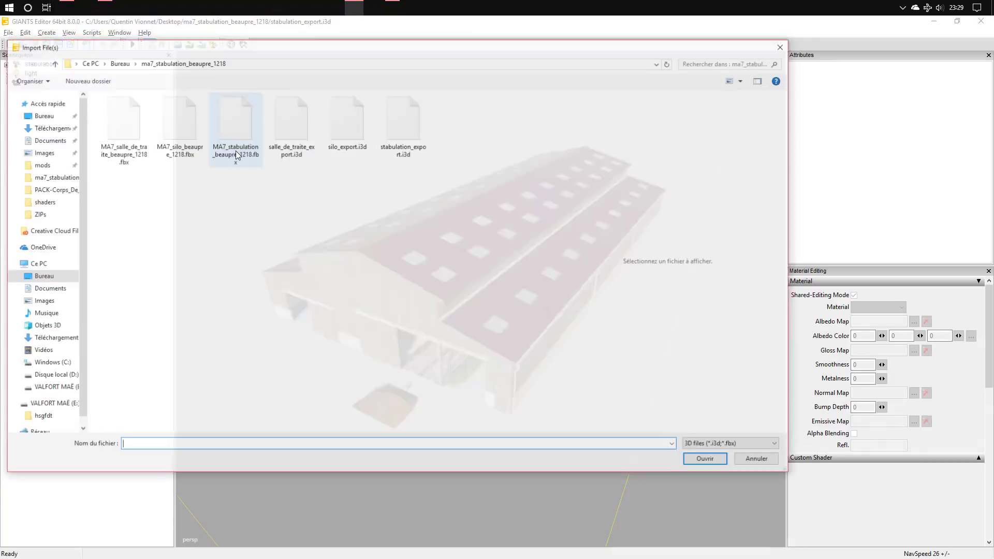
click(290, 116)
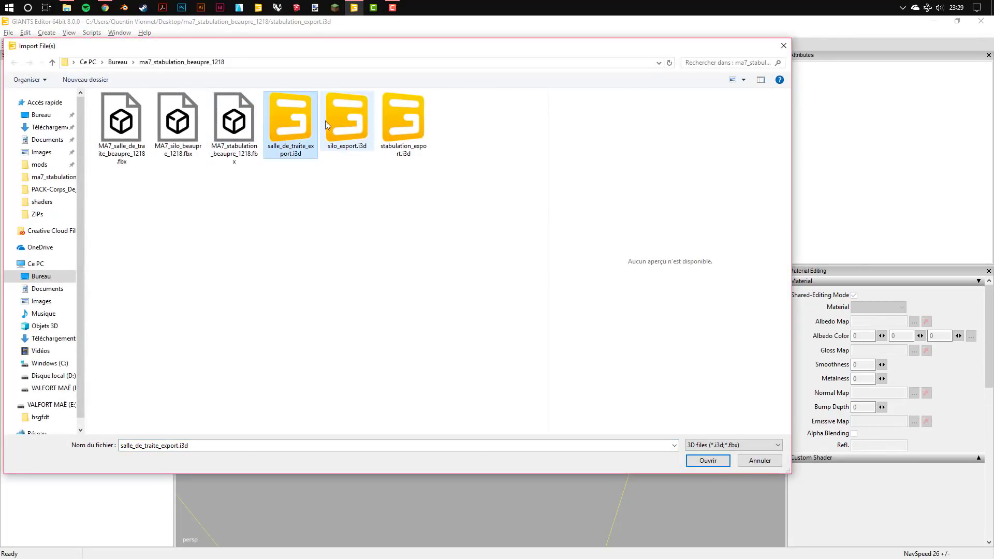
click(708, 460)
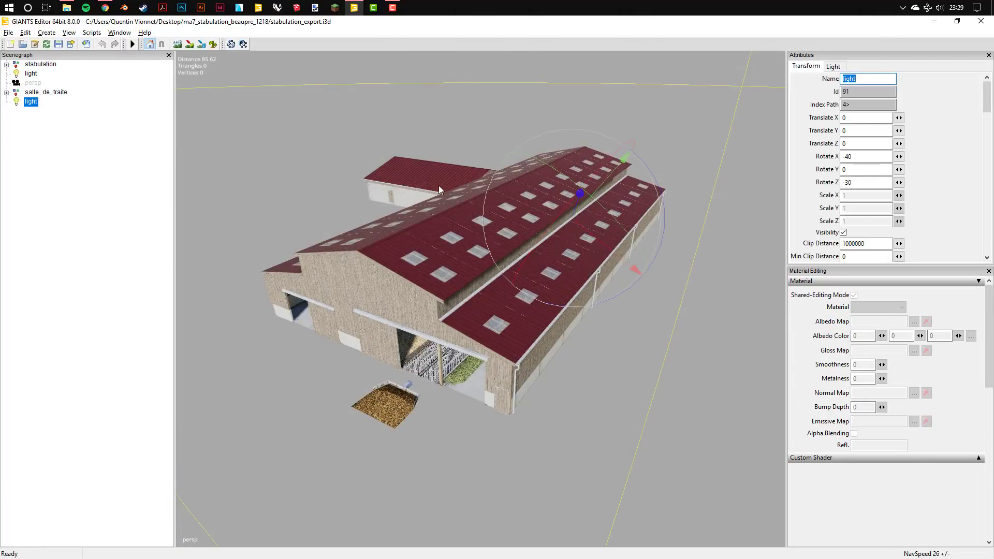
click(8, 33)
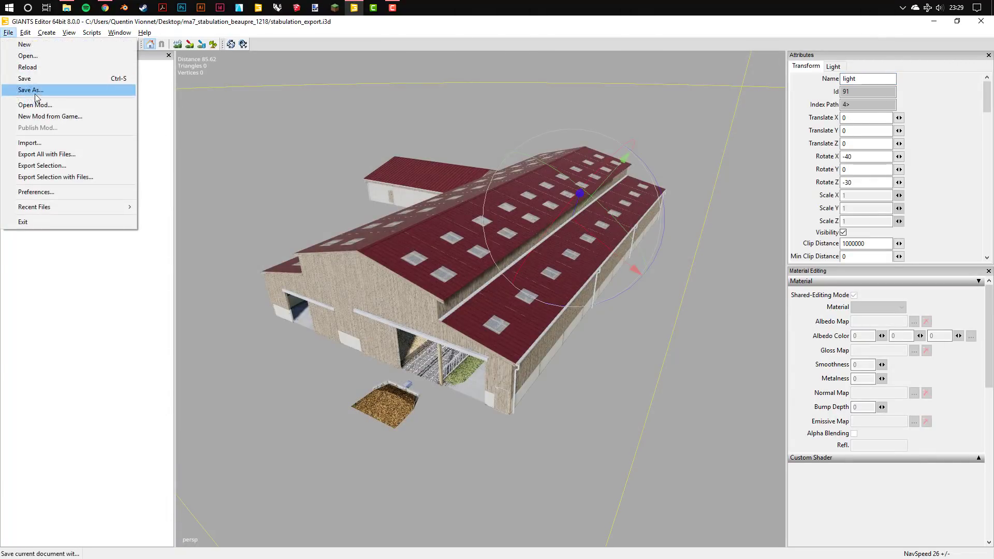
click(30, 144)
click(347, 119)
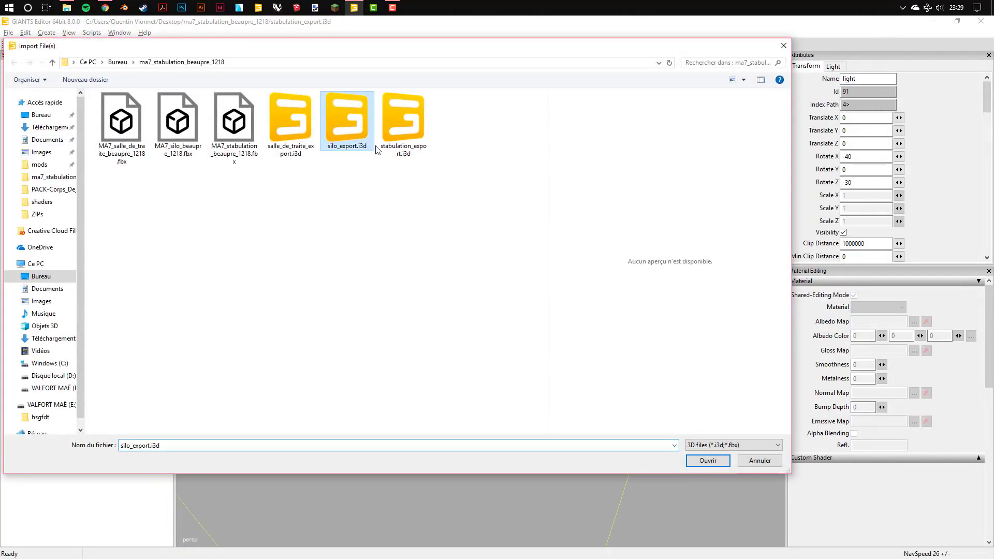
click(707, 460)
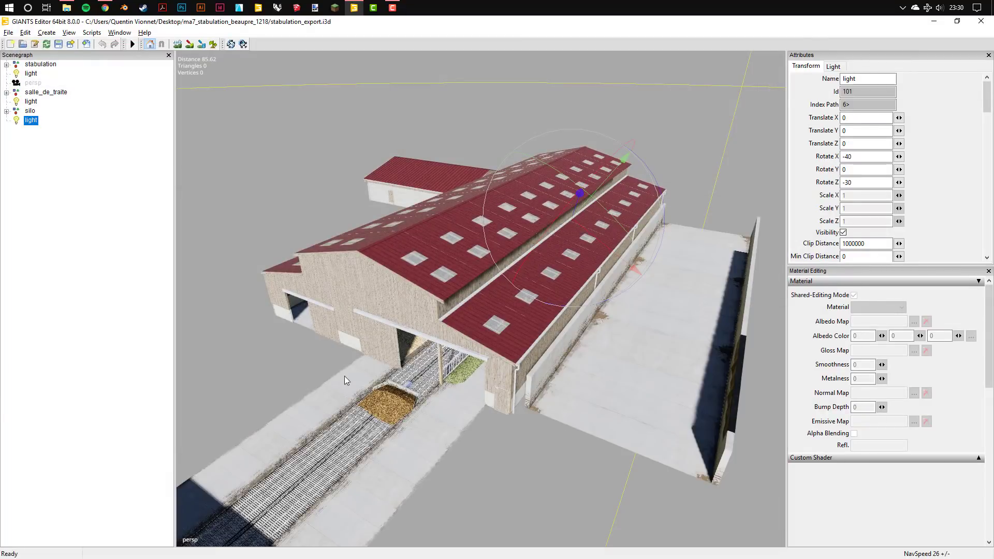
Step: Inspect the imported silo and delete its duplicate light
middle_drag(343, 375, 531, 200)
scroll(531, 263, up, 4)
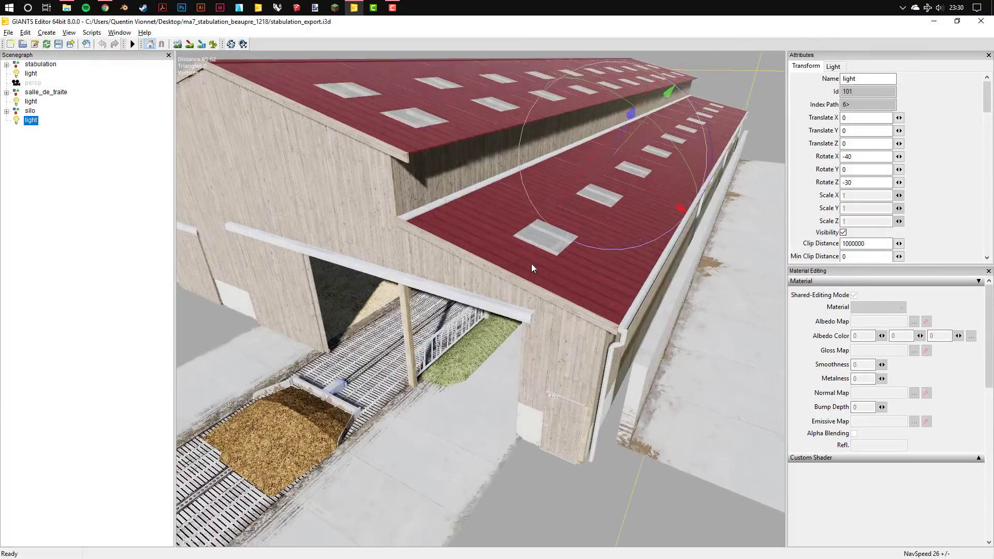
scroll(531, 263, up, 3)
scroll(571, 250, down, 8)
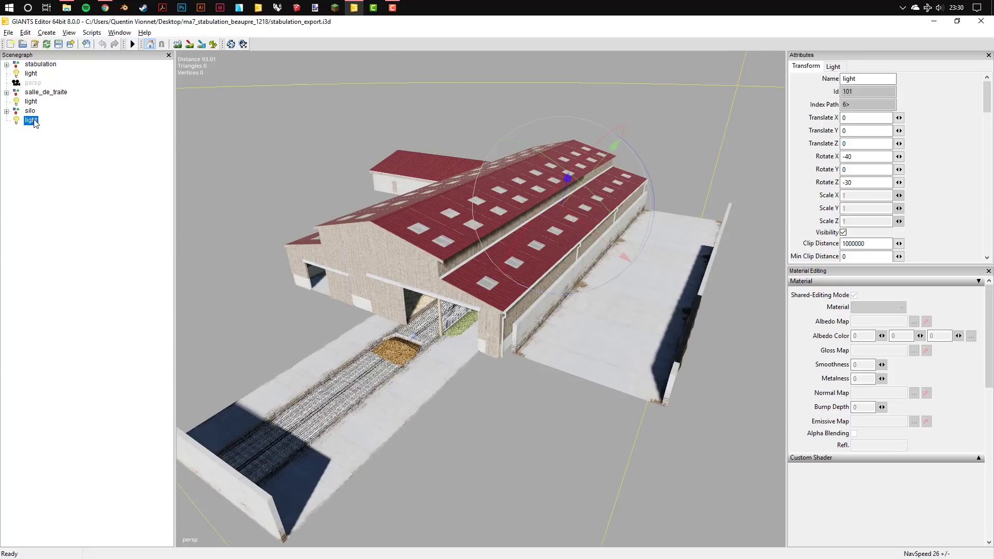
key(Delete)
Step: Delete the milking parlour's extra light and turn toward the barn entrance
click(31, 101)
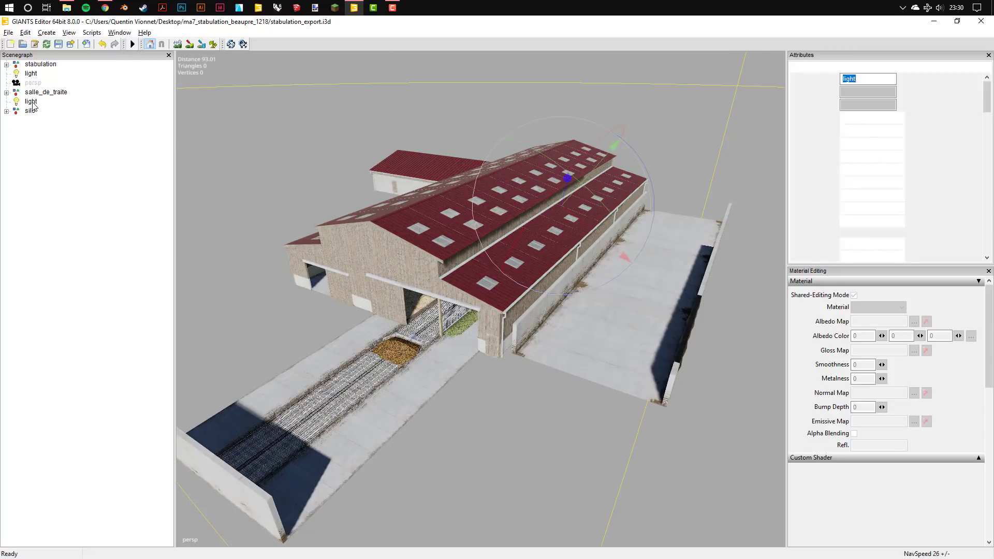
key(Delete)
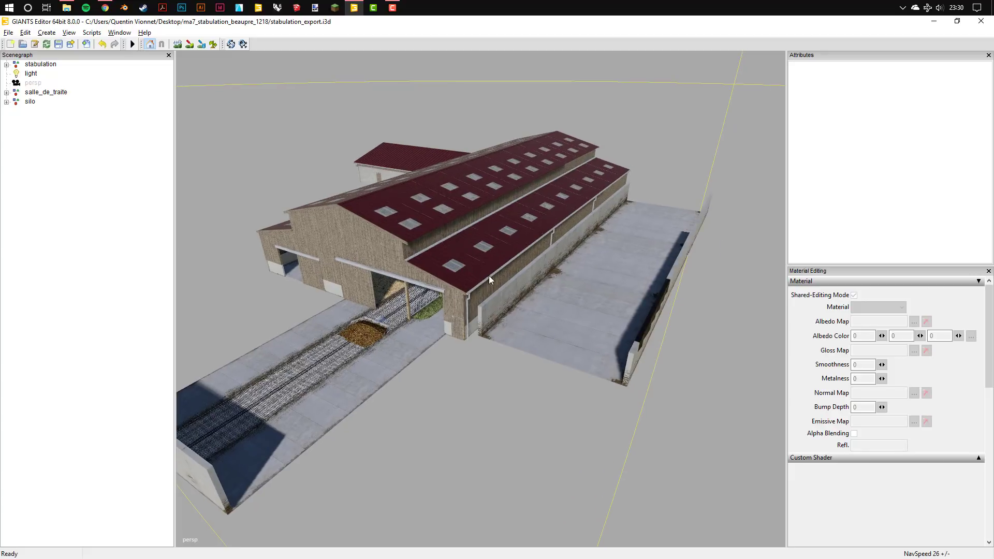
scroll(474, 289, down, 5)
scroll(586, 243, up, 6)
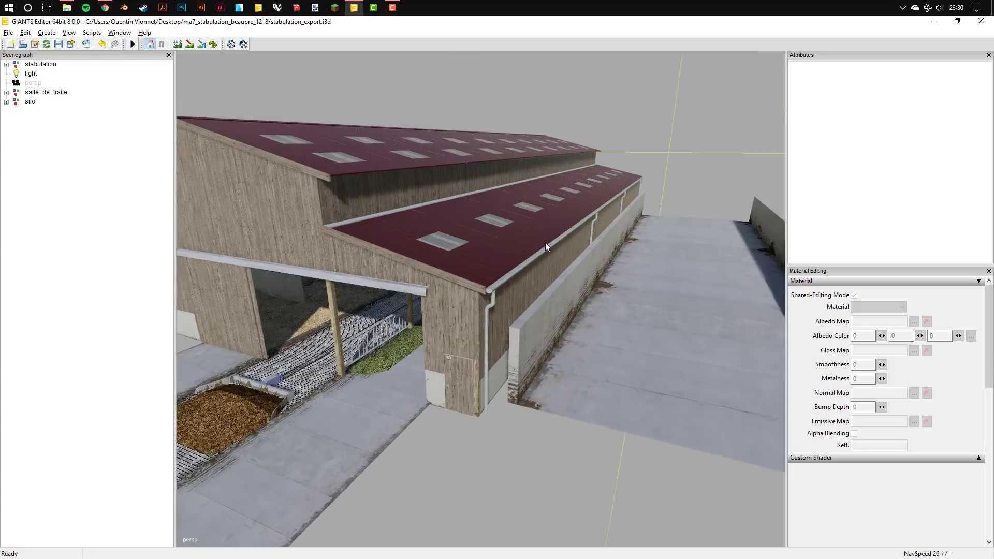
right_drag(586, 243, 482, 253)
scroll(476, 258, up, 6)
scroll(500, 230, up, 5)
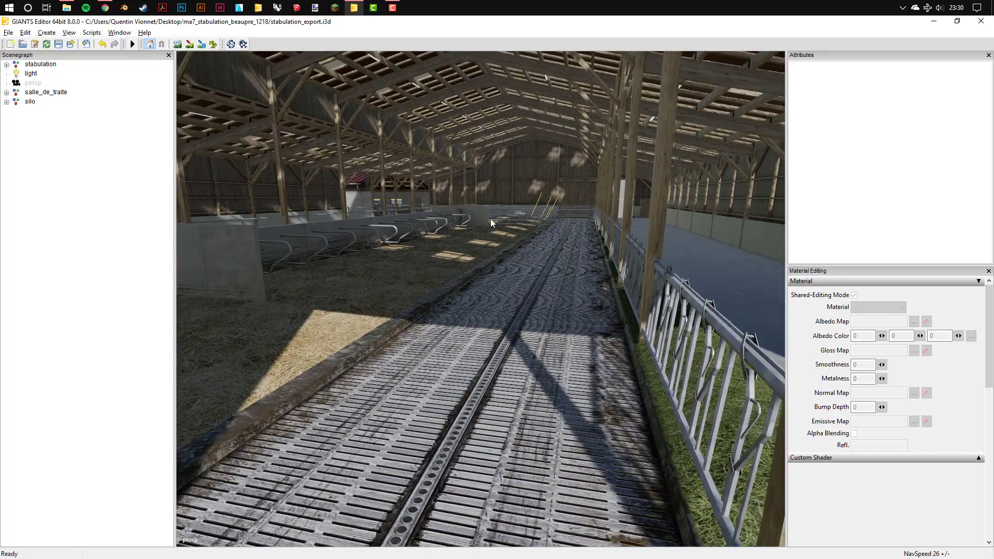
Step: Fly inside the barn and swing the gate ma7_grande_barriere.001 open
right_drag(489, 219, 465, 225)
right_drag(537, 209, 451, 221)
mouse_move(451, 221)
middle_down()
mouse_move(518, 220)
mouse_move(490, 257)
mouse_move(554, 293)
mouse_move(534, 255)
middle_up()
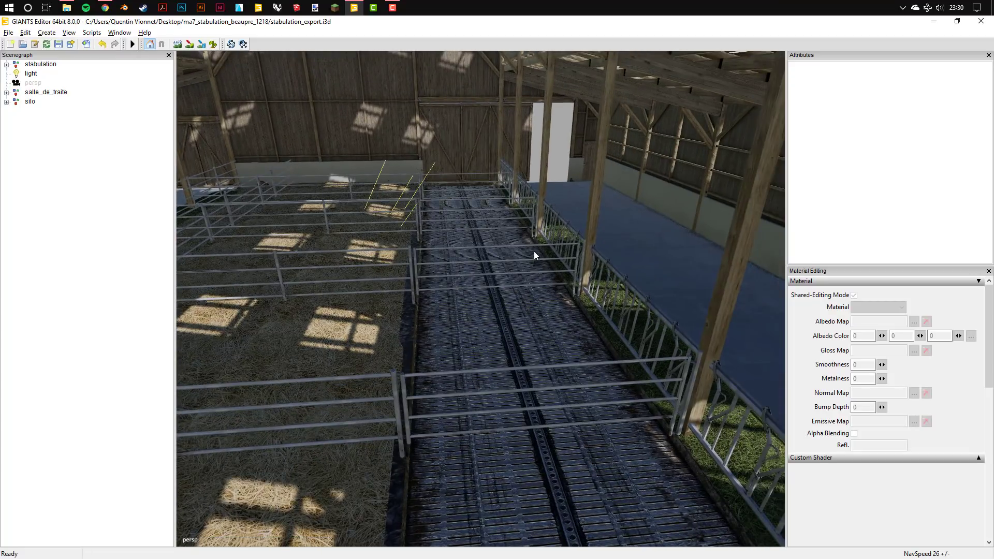
click(536, 244)
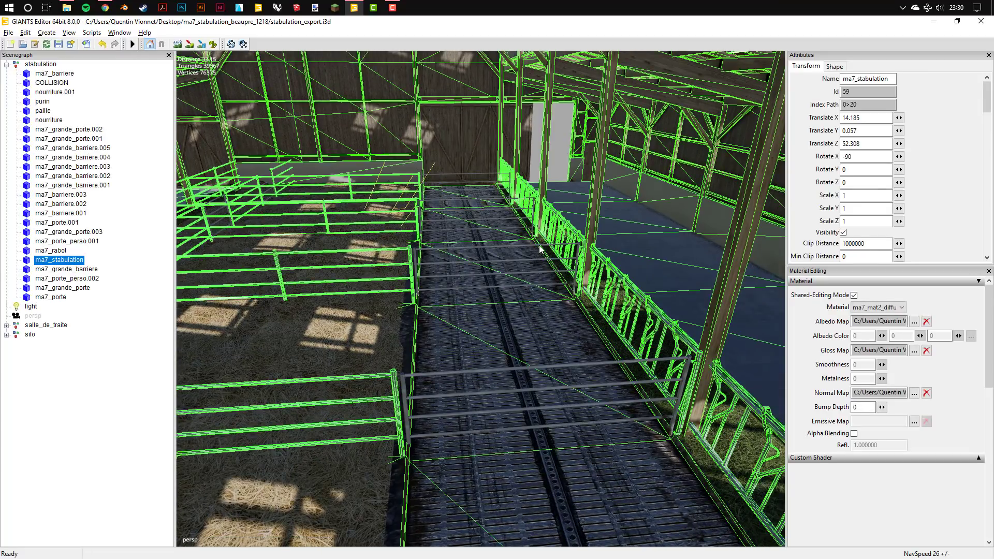
click(580, 248)
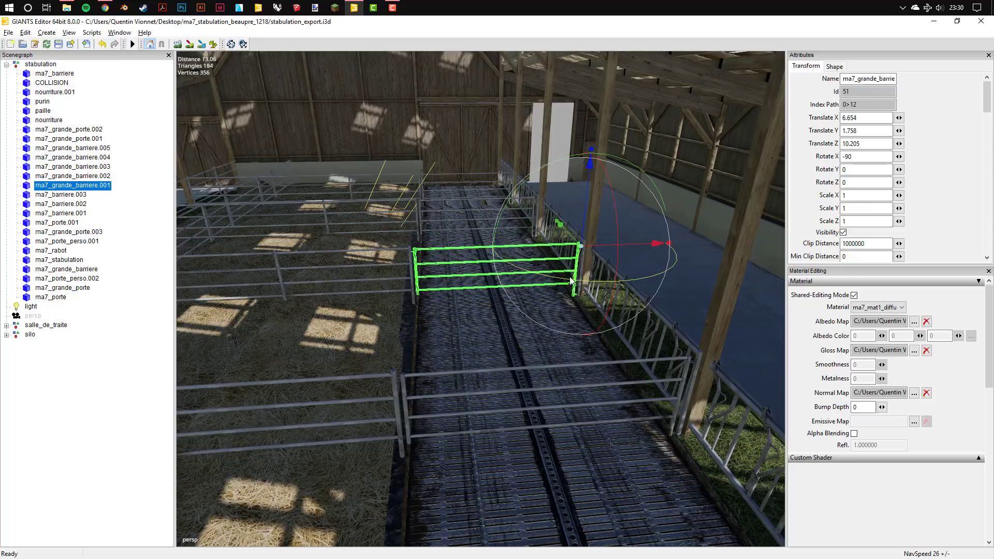
drag(571, 280, 536, 165)
mouse_move(535, 166)
middle_down()
mouse_move(470, 161)
mouse_move(449, 237)
middle_up()
Step: Slide the large door ma7_grande_porte open sideways
click(312, 240)
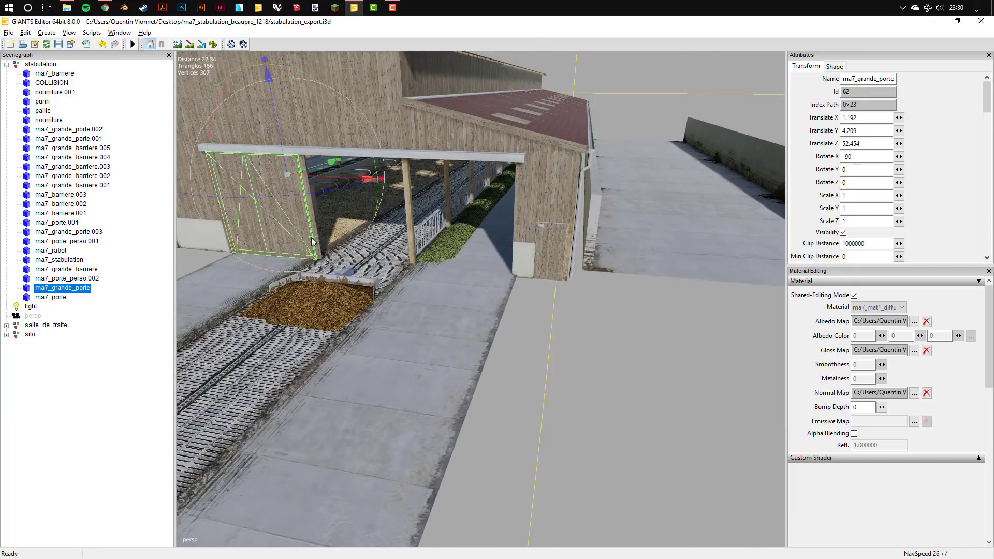
drag(368, 179, 439, 190)
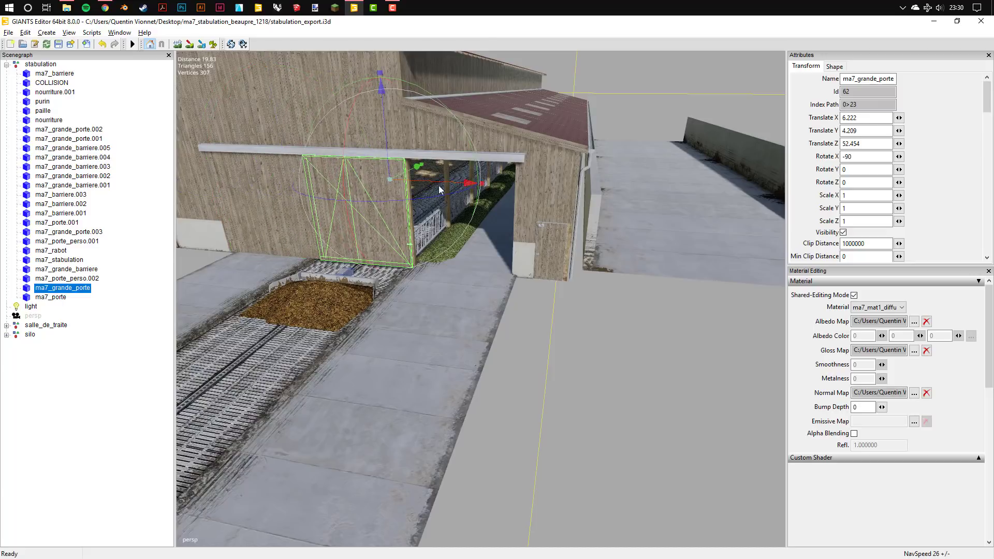
mouse_move(439, 190)
middle_down()
mouse_move(599, 411)
mouse_move(433, 294)
mouse_move(702, 201)
mouse_move(405, 288)
mouse_move(423, 309)
mouse_move(505, 331)
mouse_move(587, 314)
mouse_move(517, 312)
mouse_move(561, 299)
mouse_move(403, 325)
middle_up()
click(599, 411)
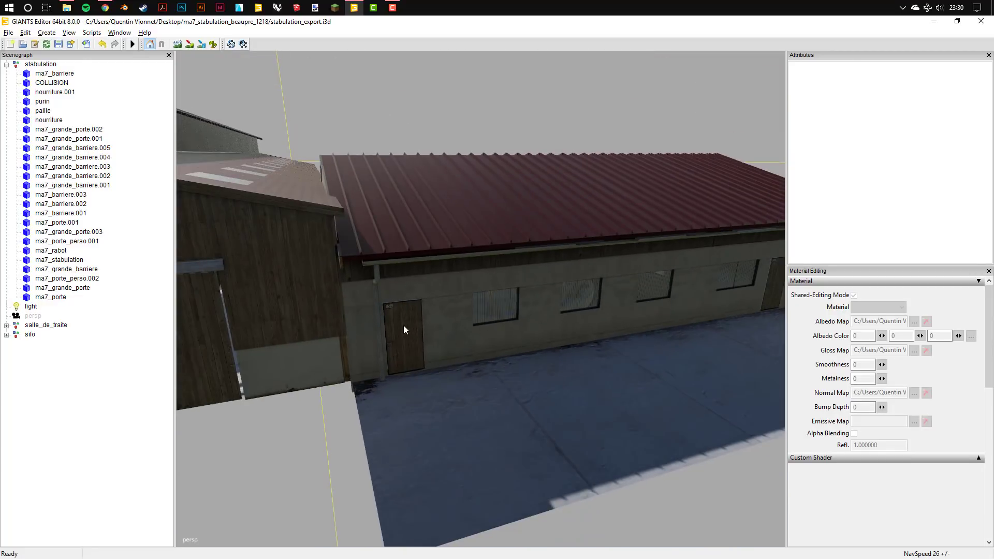
Step: Swing the doors ma7_porte_perso and ma7_porte.001 open
click(403, 330)
drag(489, 362, 495, 332)
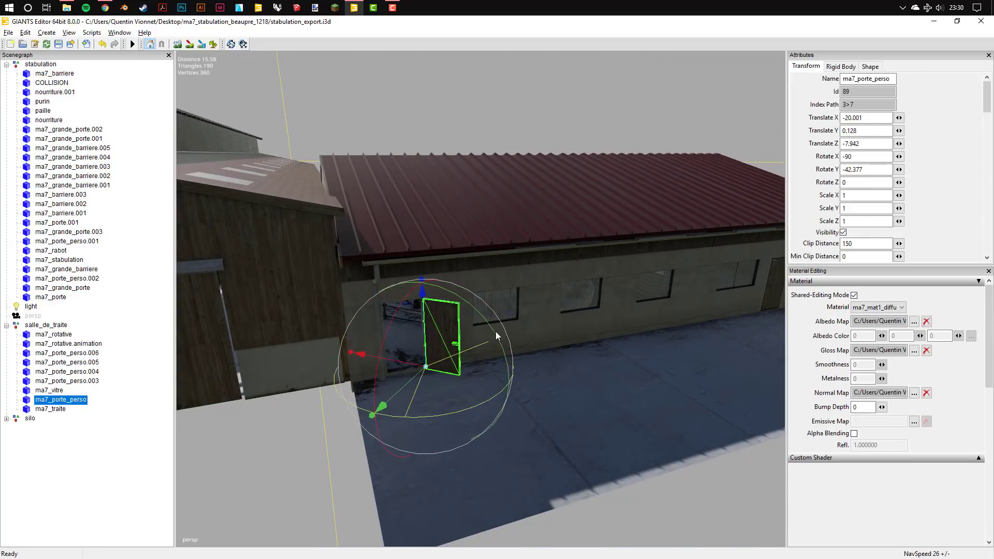
right_drag(495, 332, 539, 129)
click(539, 129)
scroll(489, 213, down, 5)
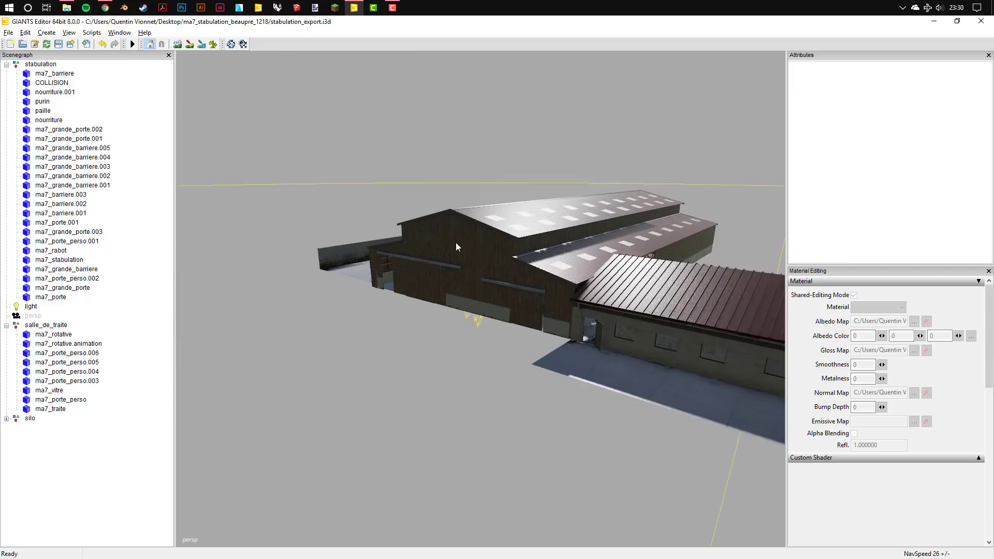
click(516, 306)
drag(483, 282, 450, 270)
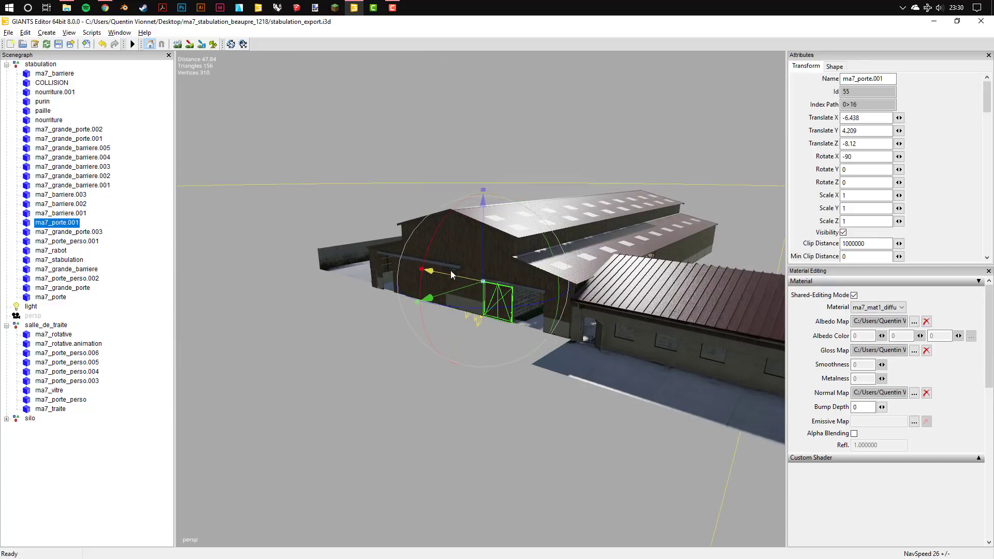
click(560, 222)
Step: Orbit and zoom to view the whole farm complex from higher up
right_drag(561, 223, 517, 222)
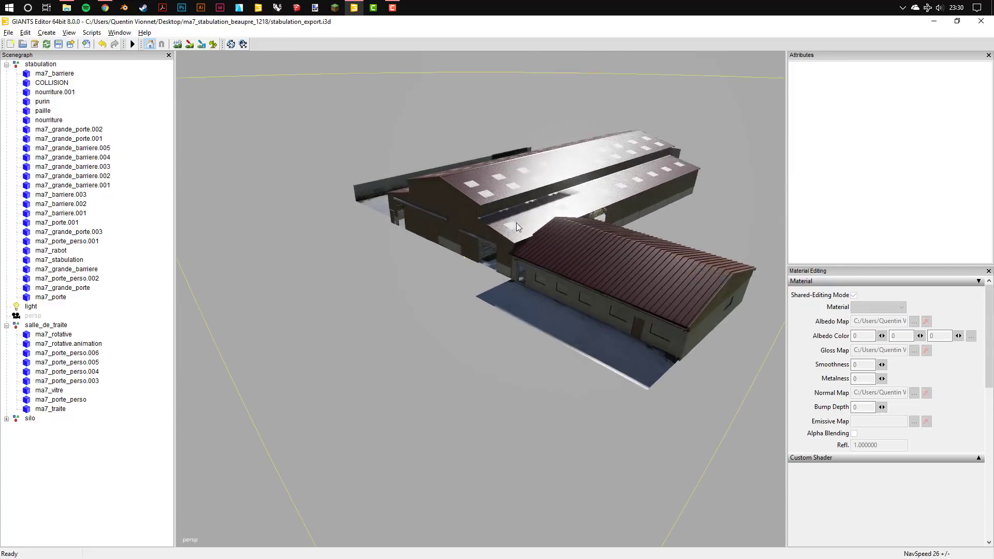
scroll(504, 314, up, 3)
scroll(524, 297, up, 2)
scroll(539, 287, up, 3)
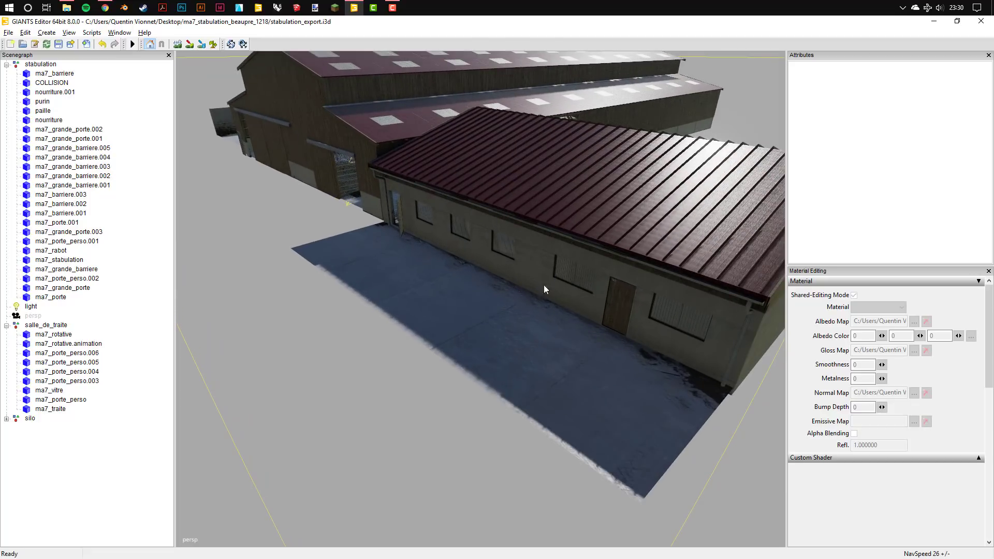
scroll(469, 323, down, 3)
scroll(477, 318, down, 3)
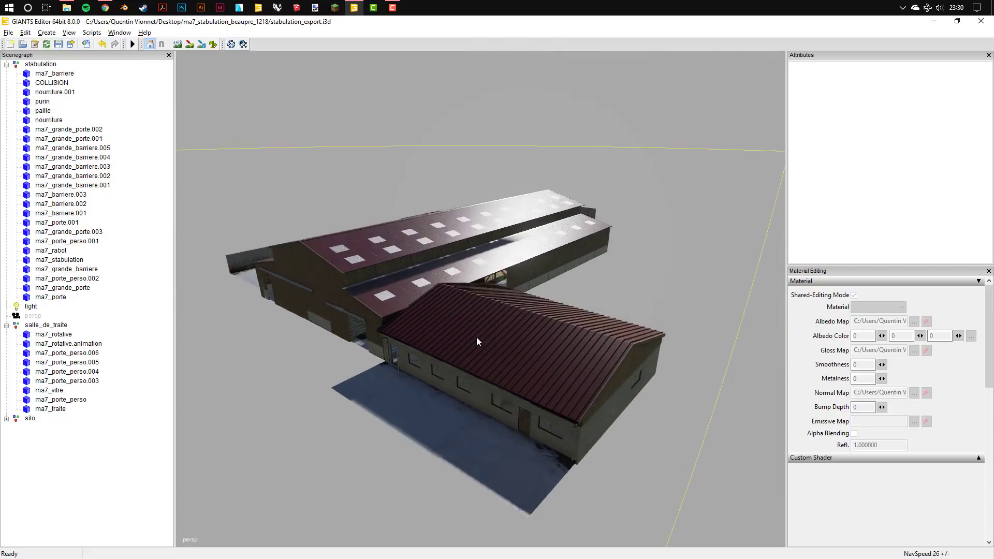
mouse_move(474, 291)
right_down()
mouse_move(504, 290)
mouse_move(383, 206)
right_up()
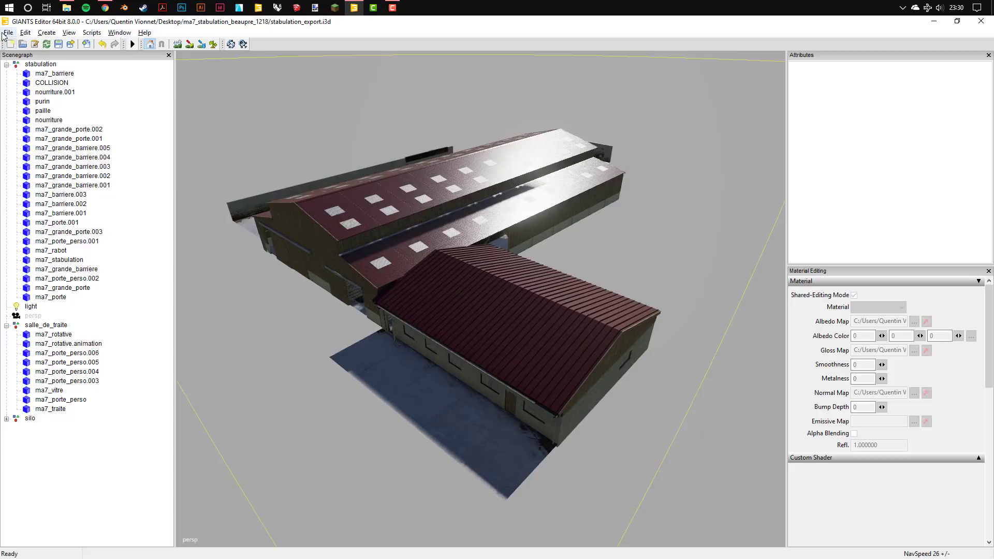
Step: Collapse the stabulation and salle_de_traite nodes, save the scene, and close GIANTS Editor
click(7, 64)
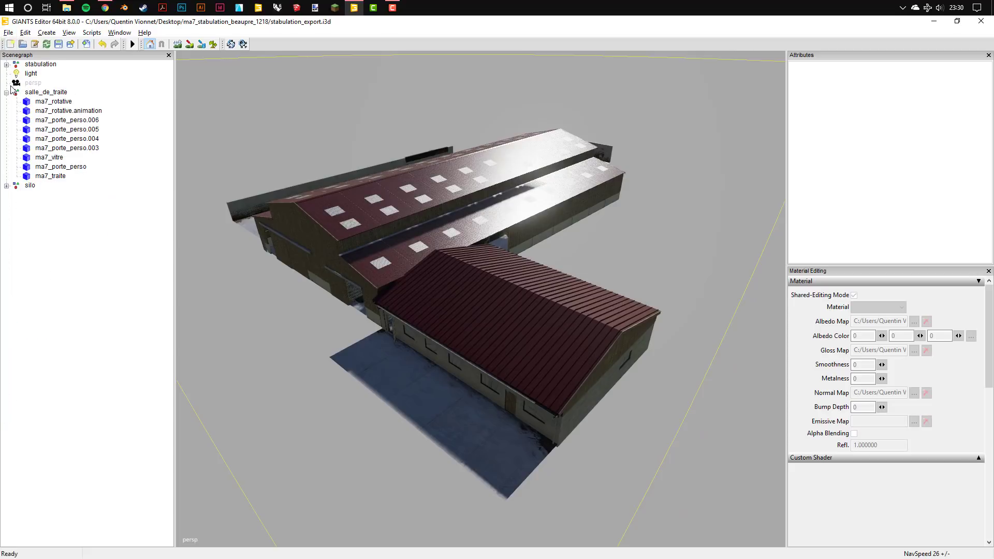
click(6, 93)
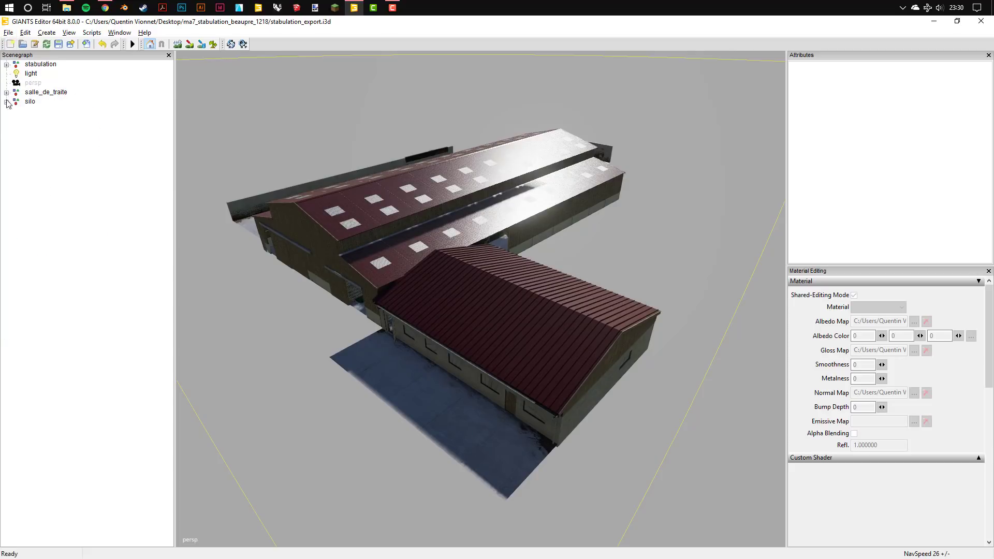
click(9, 32)
click(28, 82)
click(980, 22)
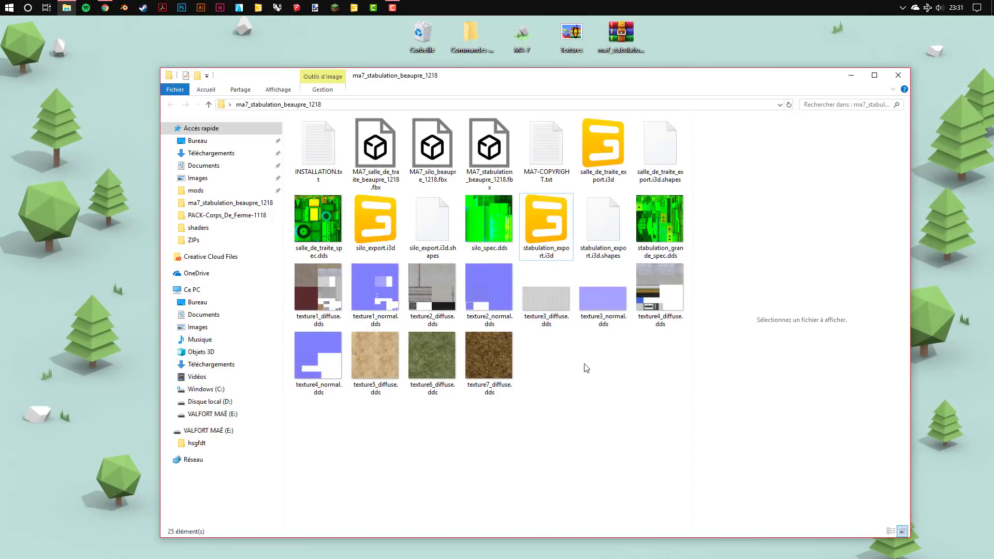